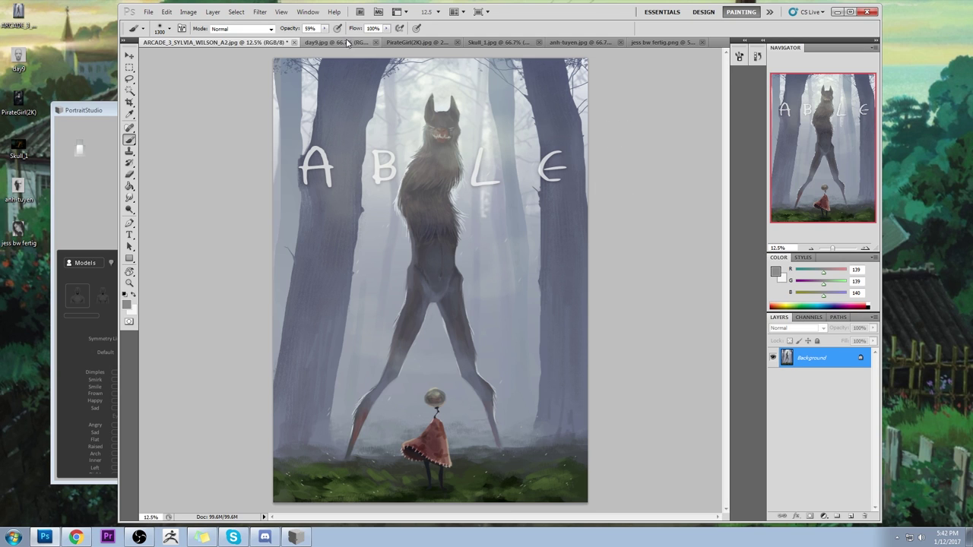
Step: Flip through the day9, PirateGirl, Skull_1, anh-tuyen and jess bw fertig images, then return to ABLE
left_click(347, 43)
left_click(382, 43)
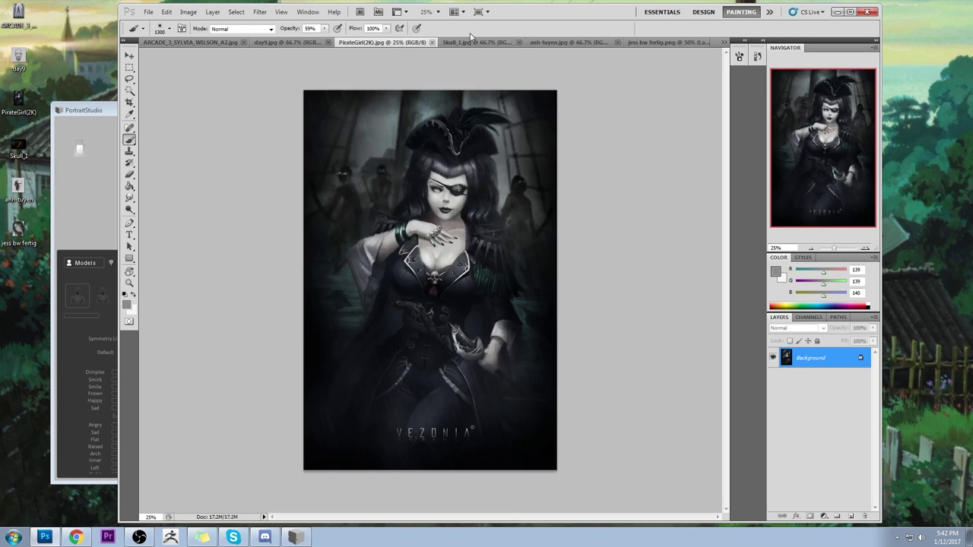
left_click(480, 43)
left_click(575, 42)
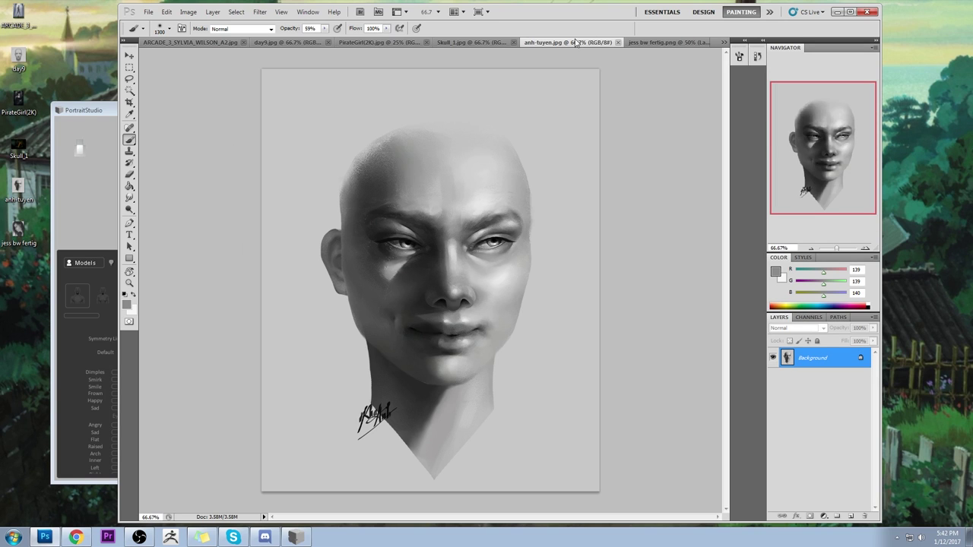
left_click(636, 43)
left_click(619, 45)
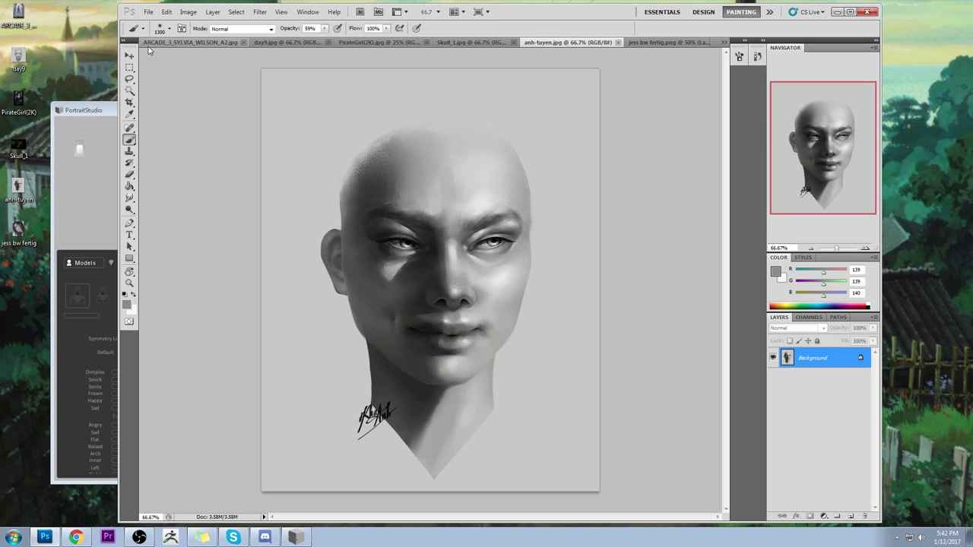
left_click(168, 44)
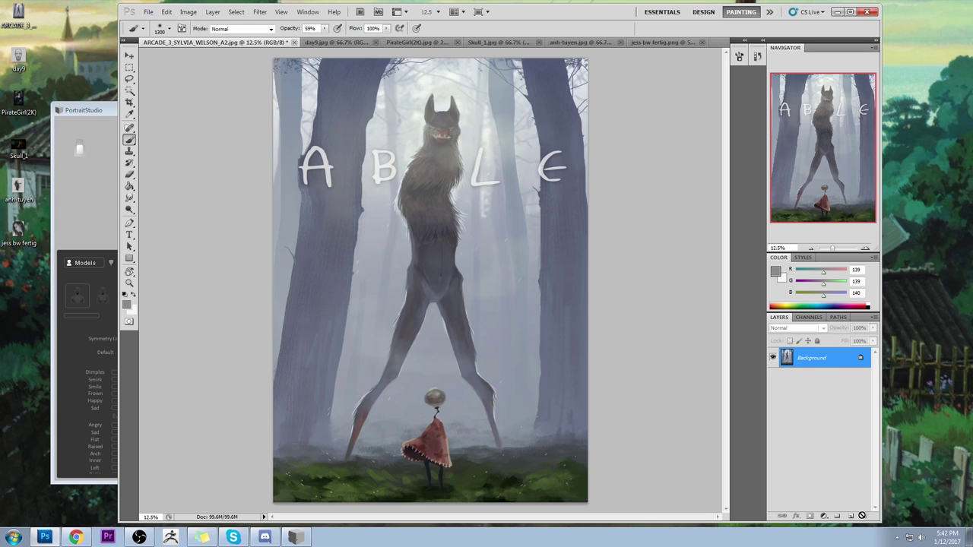
Step: Add a new layer in Darken blend mode and enlarge the brush to 1500
left_click(850, 516)
left_click(795, 328)
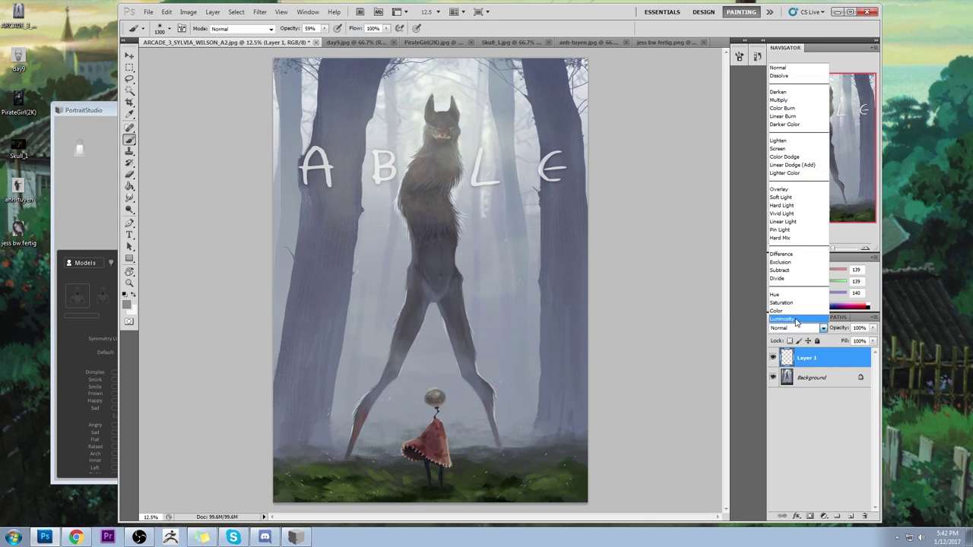
left_click(783, 92)
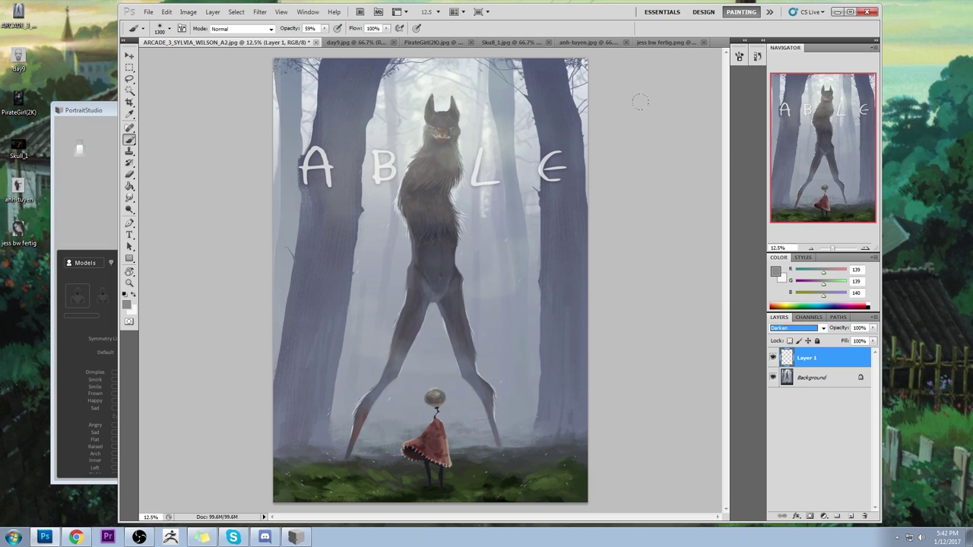
key("bracketright")
key("bracketright")
Step: Set the foreground paint colour to dark navy (28, 26, 59)
left_click(775, 272)
left_click_drag(451, 219, 423, 241)
left_click(608, 136)
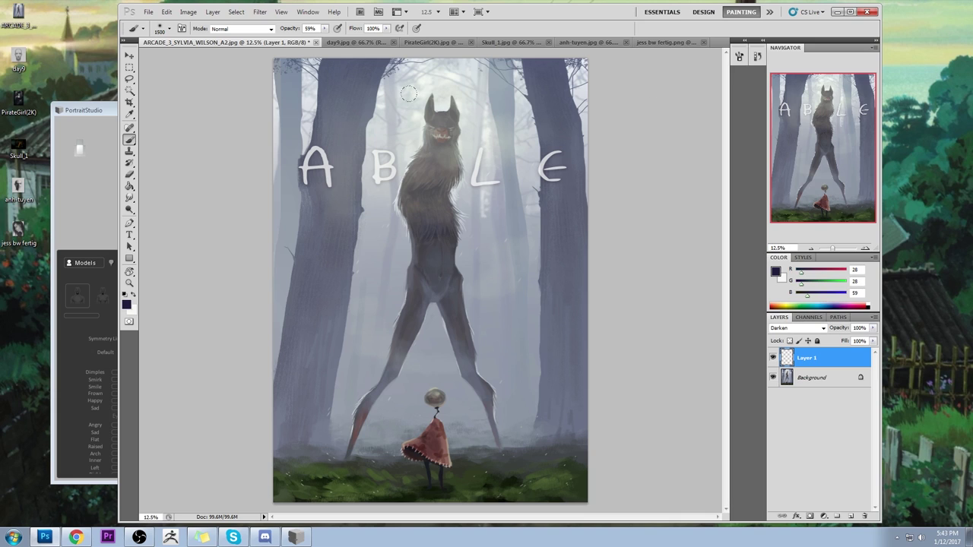
Step: Darken the creature's head, ears, chest and torso with navy strokes
mouse_move(438, 122)
left_mouse_down()
mouse_move(420, 201)
mouse_move(407, 175)
mouse_move(445, 244)
mouse_move(425, 262)
left_mouse_up()
left_click_drag(453, 155, 459, 169)
mouse_move(437, 125)
left_mouse_down()
mouse_move(424, 113)
mouse_move(427, 95)
mouse_move(456, 126)
mouse_move(460, 148)
left_mouse_up()
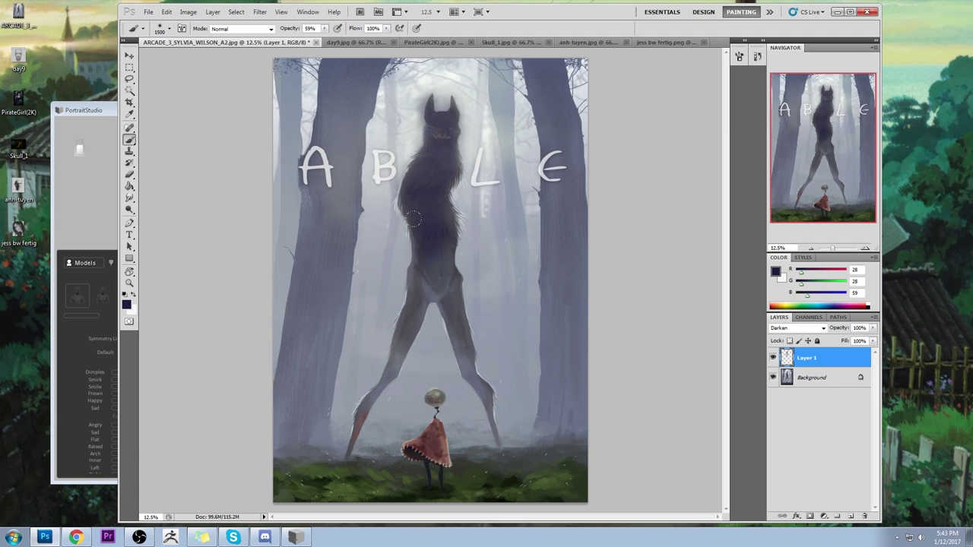
left_click_drag(436, 262, 441, 110)
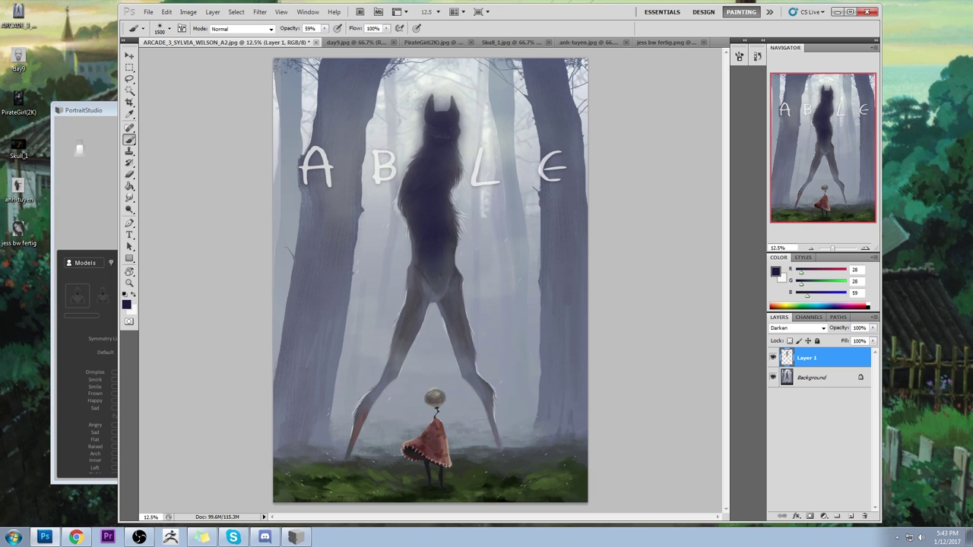
left_click(424, 127)
left_click(449, 102)
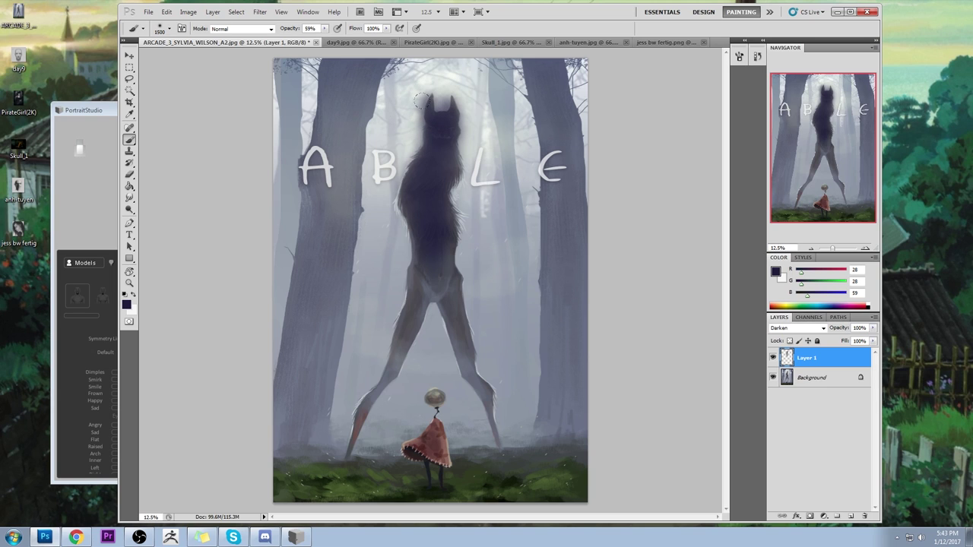
left_click(451, 108)
left_click_drag(433, 96, 438, 110)
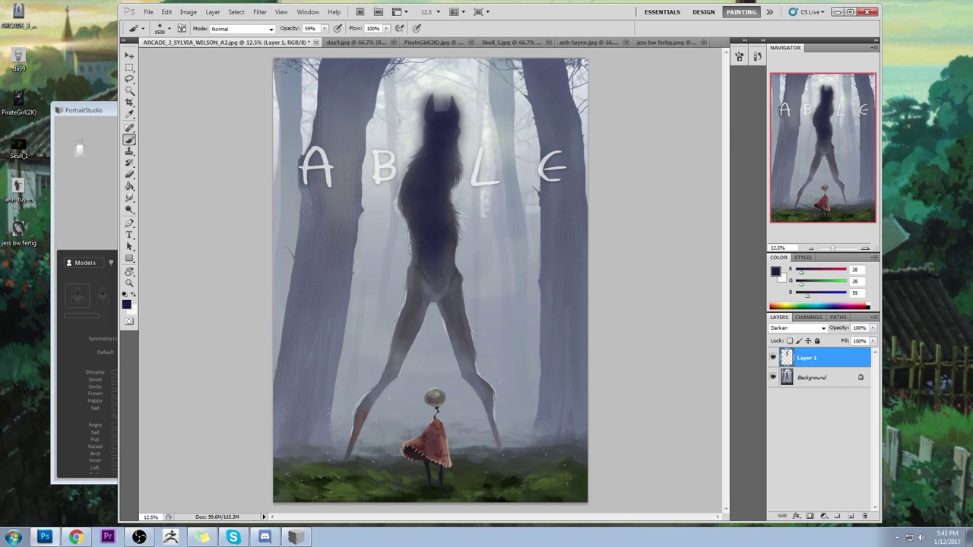
Step: Darken the creature's right leg and crotch, undoing stray strokes down the body and hips
left_click_drag(419, 266, 409, 336)
key("ctrl+z")
mouse_move(429, 295)
left_mouse_down()
mouse_move(454, 332)
mouse_move(444, 313)
left_mouse_up()
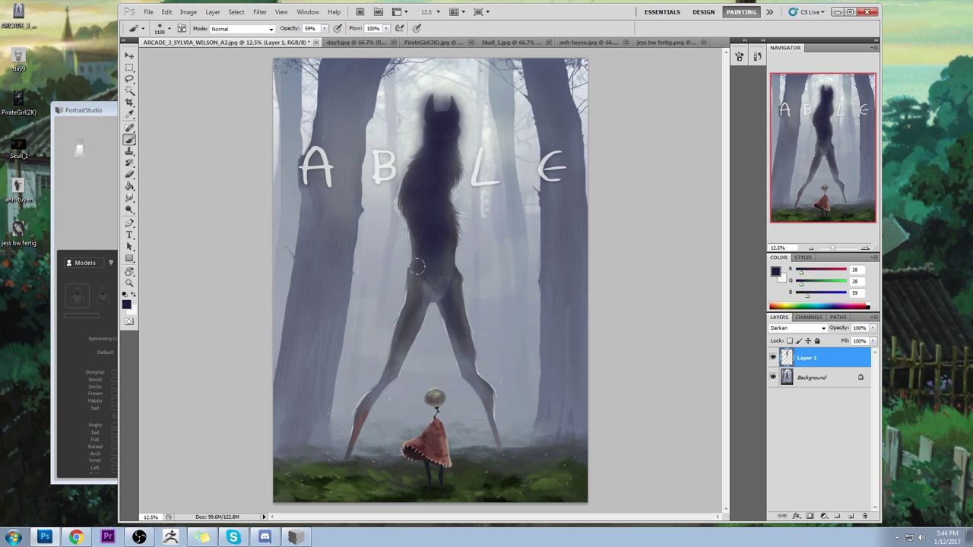
mouse_move(417, 267)
left_mouse_down()
mouse_move(403, 276)
mouse_move(494, 380)
left_mouse_up()
key("ctrl+z")
left_click_drag(441, 272, 443, 285)
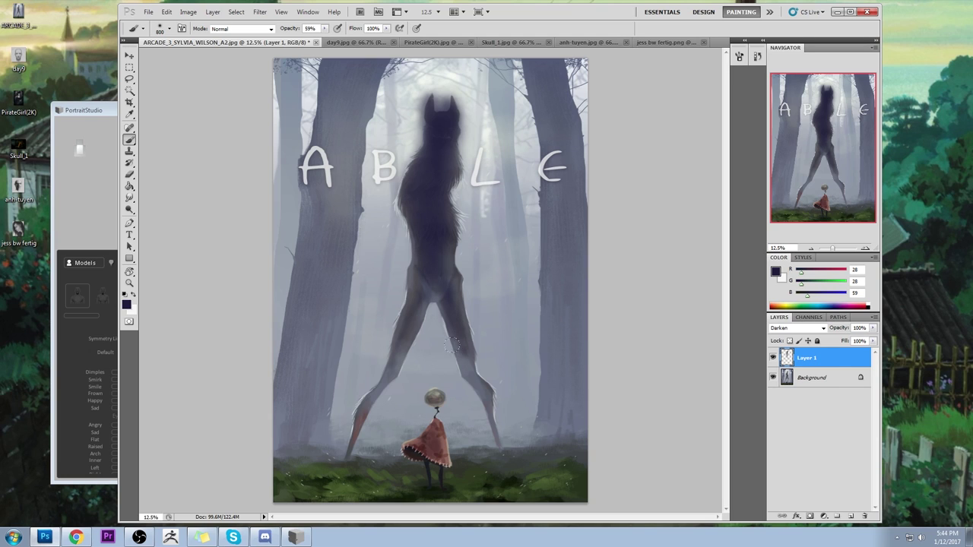
Step: Darken around the right leg and along the left leg, undoing stray strokes
left_click_drag(455, 363, 467, 372)
key("ctrl+z")
left_click_drag(459, 362, 491, 411)
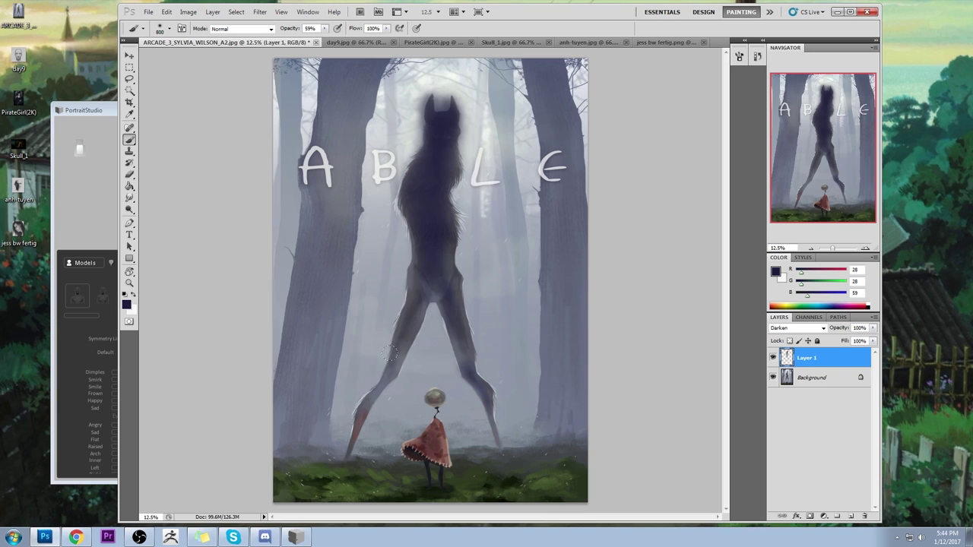
mouse_move(384, 363)
left_mouse_down()
mouse_move(389, 379)
mouse_move(394, 371)
left_mouse_up()
key("alt")
left_click_drag(393, 365, 403, 335)
mouse_move(368, 377)
left_mouse_down()
mouse_move(362, 424)
mouse_move(364, 411)
left_mouse_up()
key("ctrl+z")
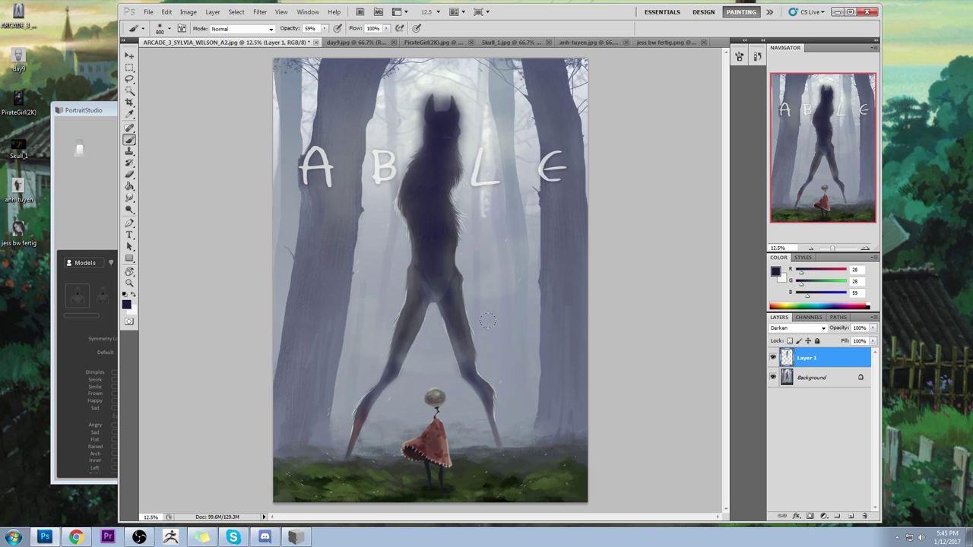
Step: Erase the dark paint at the top of the head and between the ears with a 200 eraser
key("w")
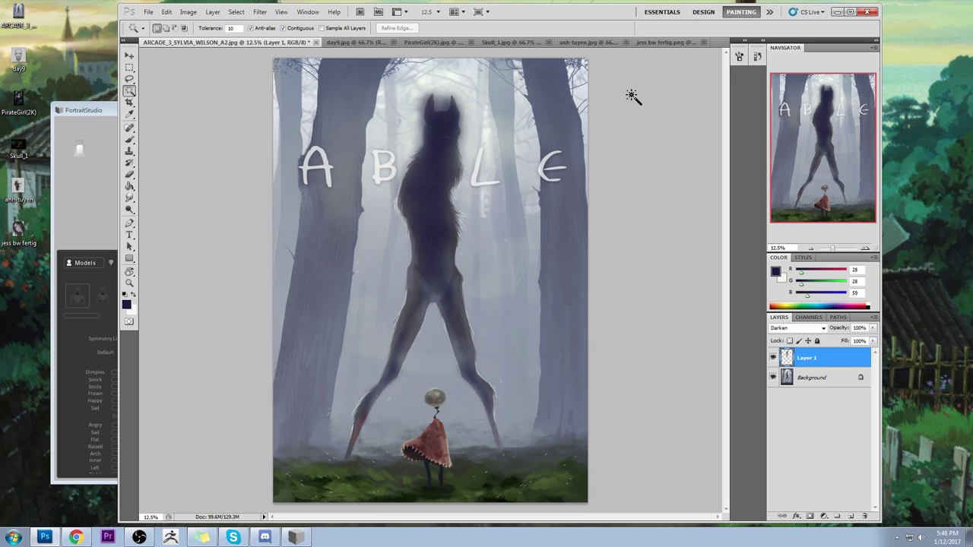
key("e")
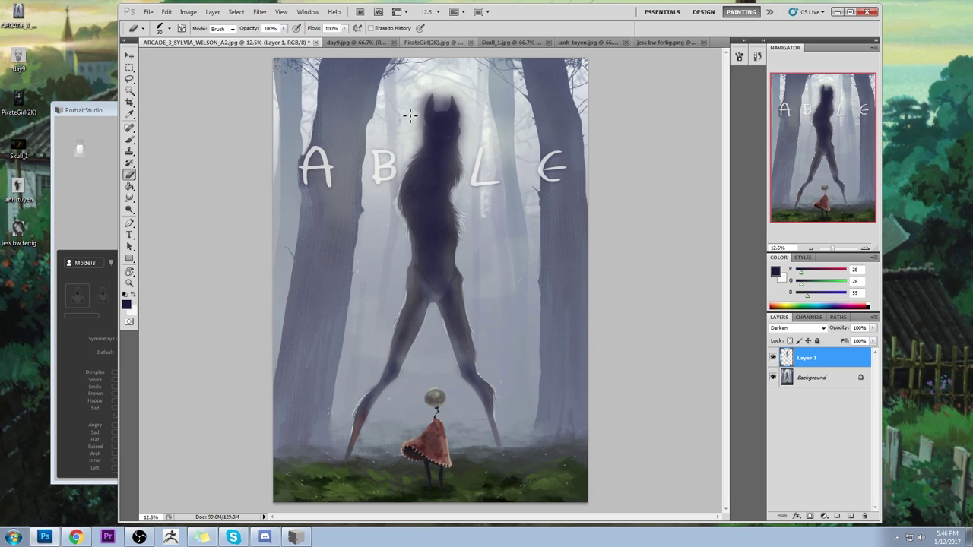
key("bracketright")
key("bracketright")
key("bracketright")
key("bracketright")
key("bracketright")
key("bracketright")
key("bracketright")
key("bracketright")
key("bracketright")
key("bracketright")
key("bracketright")
mouse_move(431, 84)
left_mouse_down()
mouse_move(418, 96)
mouse_move(425, 83)
left_mouse_up()
mouse_move(415, 87)
left_mouse_down()
mouse_move(445, 101)
mouse_move(446, 82)
mouse_move(447, 87)
left_mouse_up()
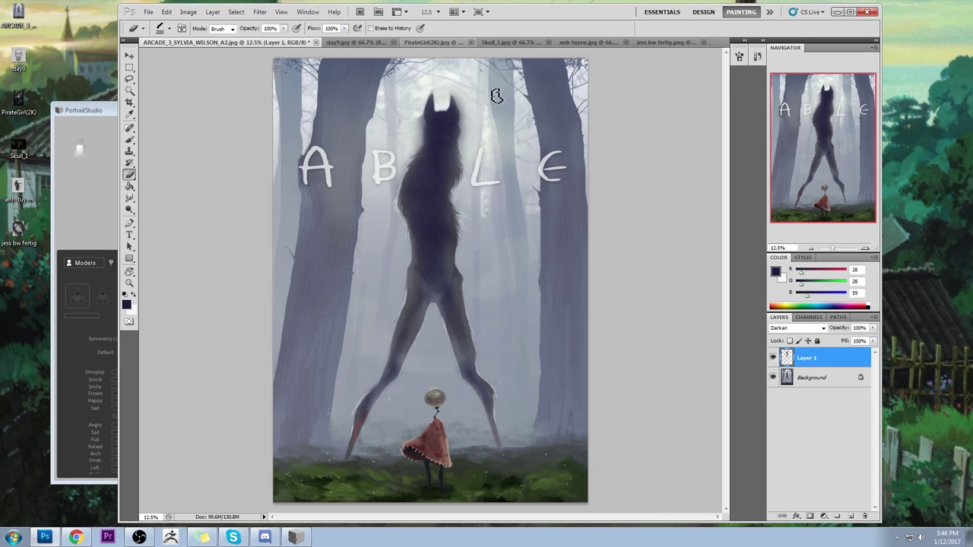
Step: Sample the creature's colour for a brush at 100% opacity and size 80
key("b")
left_click(438, 118, "alt")
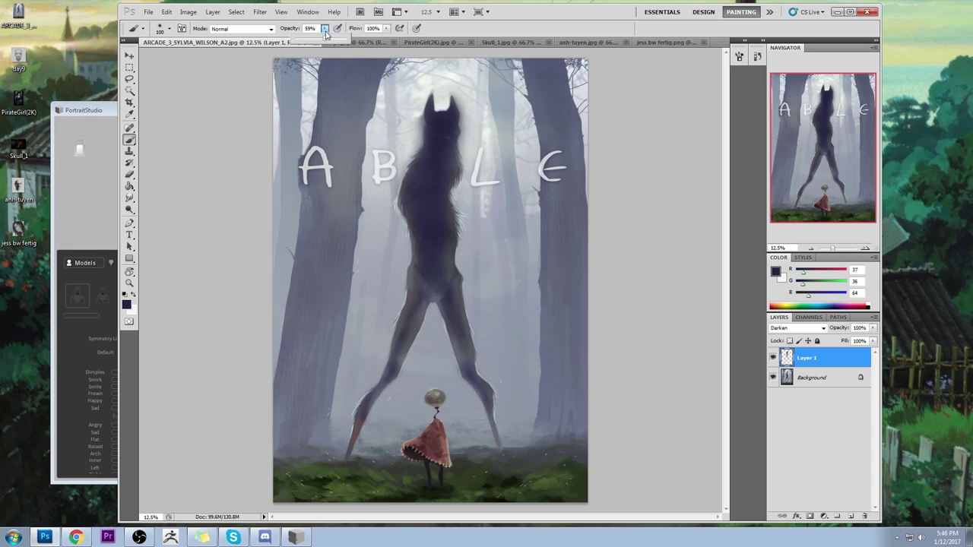
key("0")
key("[")
key("[")
key("[")
key("[")
Step: Sketch circles, spirals and diagonal lines right of the creature, plus a small 'o' before the E
left_click_drag(523, 238, 518, 313)
left_click_drag(493, 204, 555, 213)
mouse_move(494, 220)
left_mouse_down()
mouse_move(547, 248)
mouse_move(545, 283)
left_mouse_up()
left_click_drag(524, 215, 527, 261)
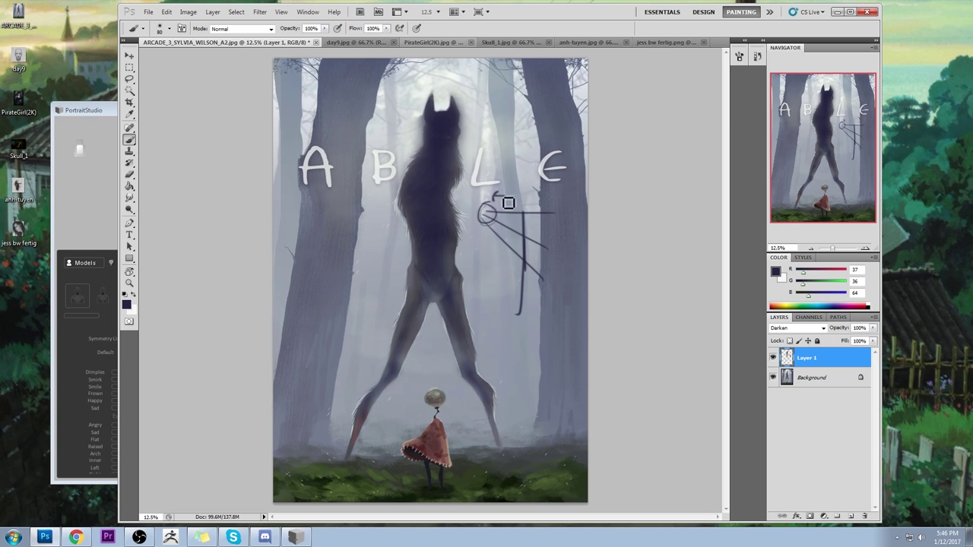
mouse_move(494, 189)
left_mouse_down()
mouse_move(524, 218)
mouse_move(538, 214)
mouse_move(527, 237)
mouse_move(492, 231)
mouse_move(537, 326)
left_mouse_up()
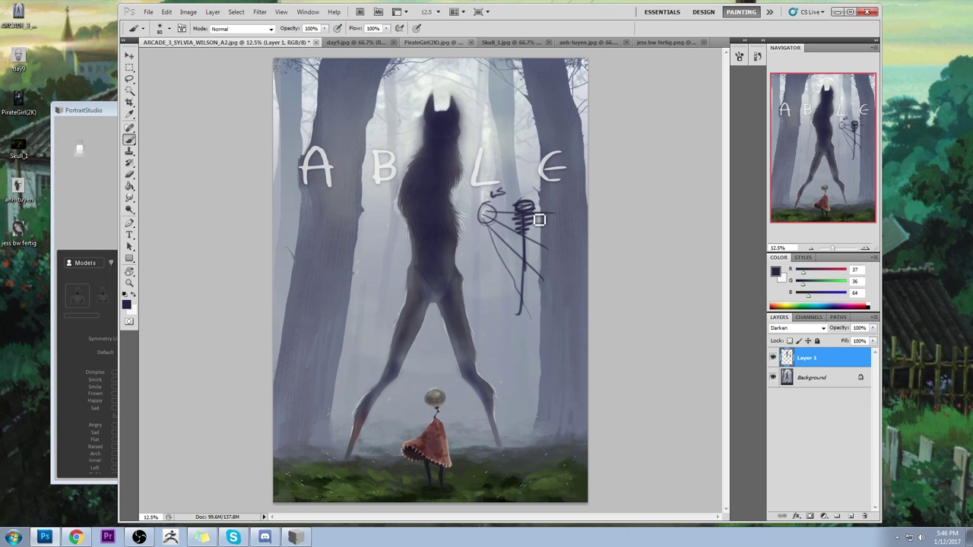
mouse_move(527, 211)
left_mouse_down()
mouse_move(535, 261)
mouse_move(561, 210)
mouse_move(581, 224)
mouse_move(531, 293)
left_mouse_up()
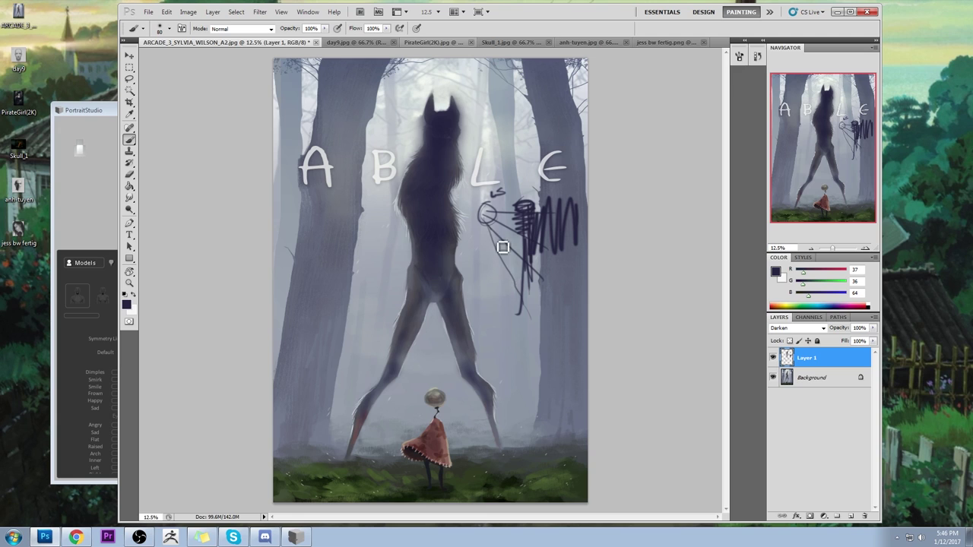
mouse_move(504, 243)
left_mouse_down()
mouse_move(521, 298)
mouse_move(541, 281)
left_mouse_up()
left_click_drag(486, 216, 536, 319)
mouse_move(503, 204)
left_mouse_down()
mouse_move(470, 227)
mouse_move(491, 195)
mouse_move(510, 224)
left_mouse_up()
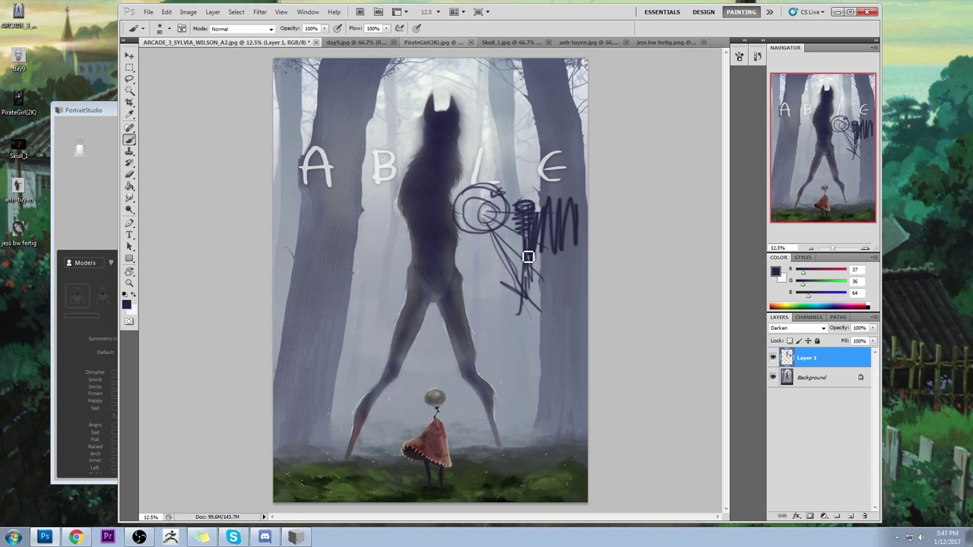
left_click_drag(489, 218, 532, 302)
left_click_drag(531, 156, 530, 155)
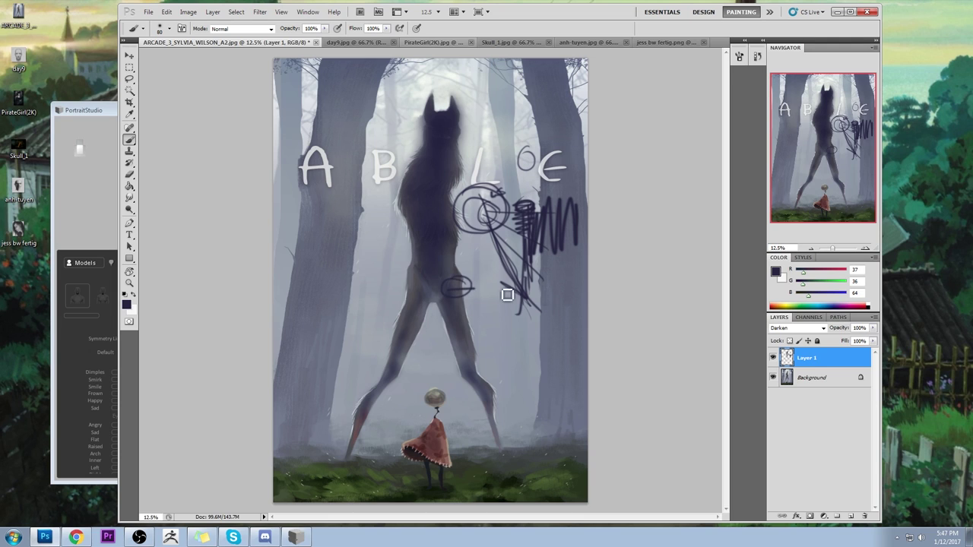
mouse_move(500, 214)
left_mouse_down()
mouse_move(483, 190)
mouse_move(524, 213)
mouse_move(481, 210)
mouse_move(528, 307)
left_mouse_up()
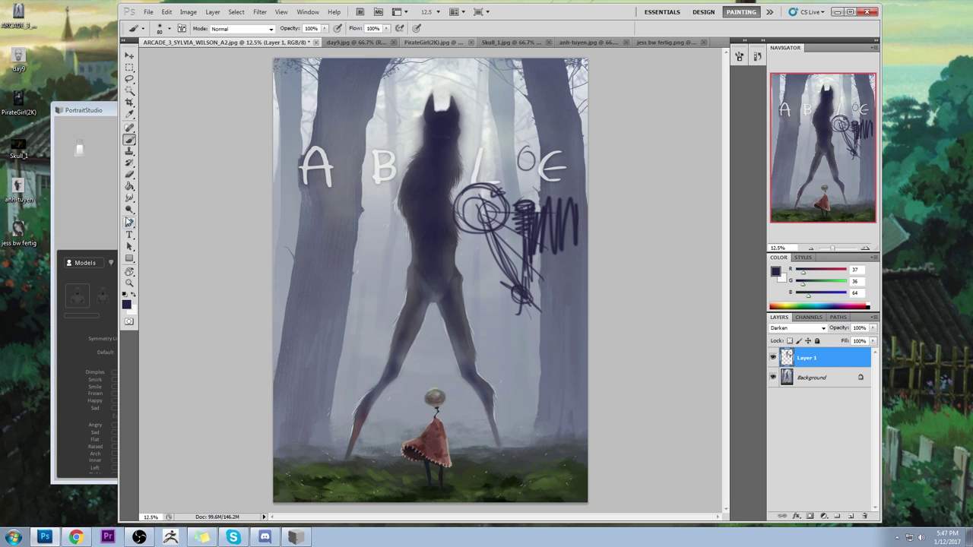
left_click(129, 209)
Step: On Layer 1, limit the tone tool to Highlights and pick the 100 hard round brush
key("alt+bracketleft")
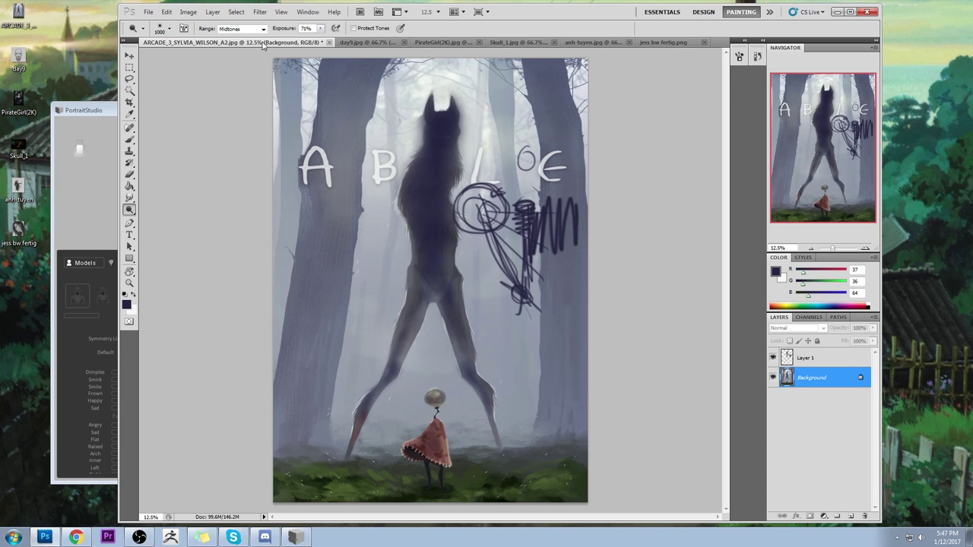
key("alt+bracketright")
left_click(241, 28)
left_click(236, 53)
right_click(412, 193)
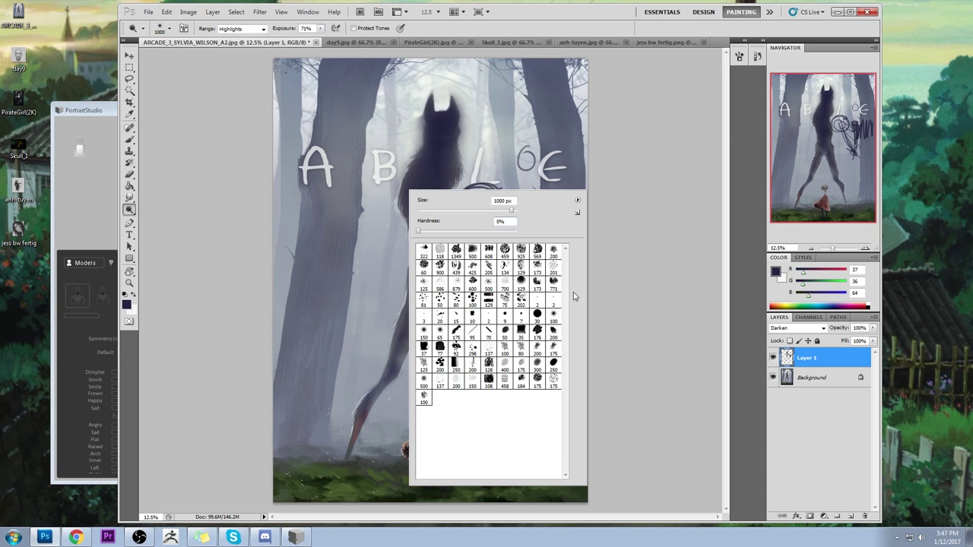
left_click(553, 315)
left_click(658, 284)
Step: At 40% exposure and brush size 150, darken a patch of the creature's legs on the Background
left_click_drag(320, 30, 305, 38)
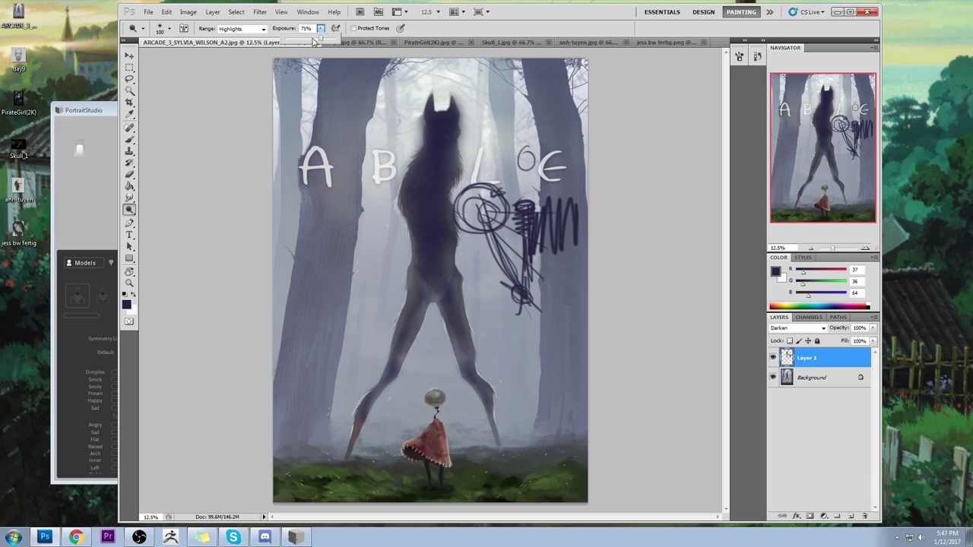
key("bracketright")
key("alt+bracketleft")
key("bracketright")
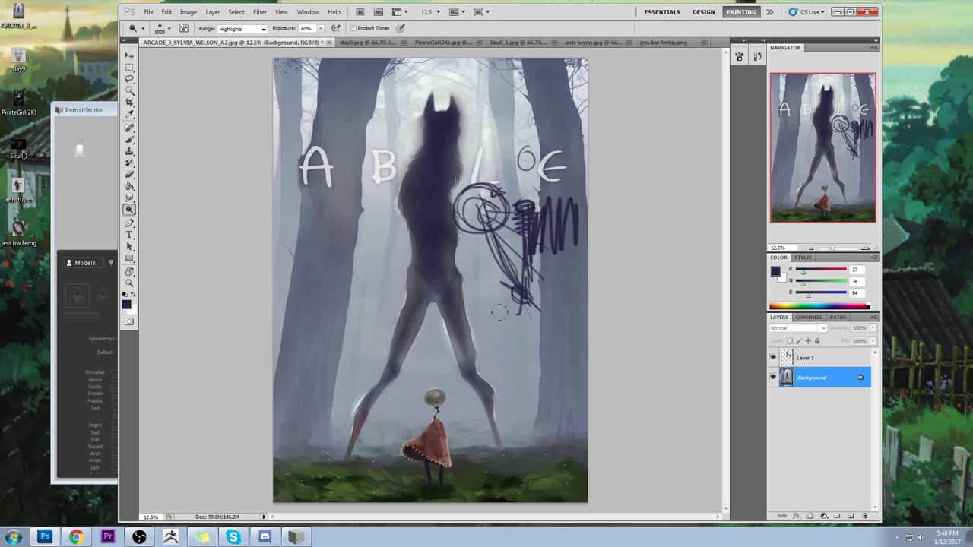
left_click_drag(515, 317, 516, 304)
left_click_drag(739, 56, 757, 58)
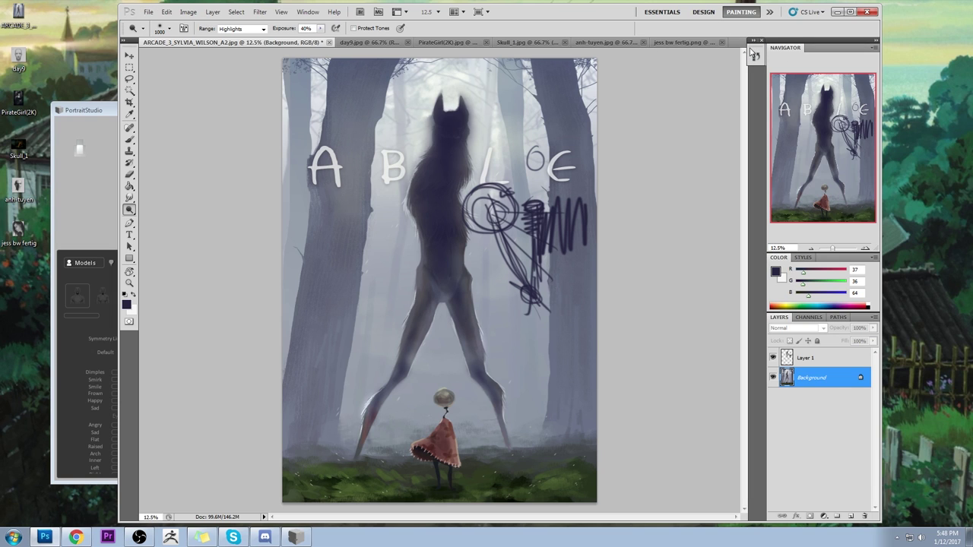
left_click_drag(753, 54, 757, 76)
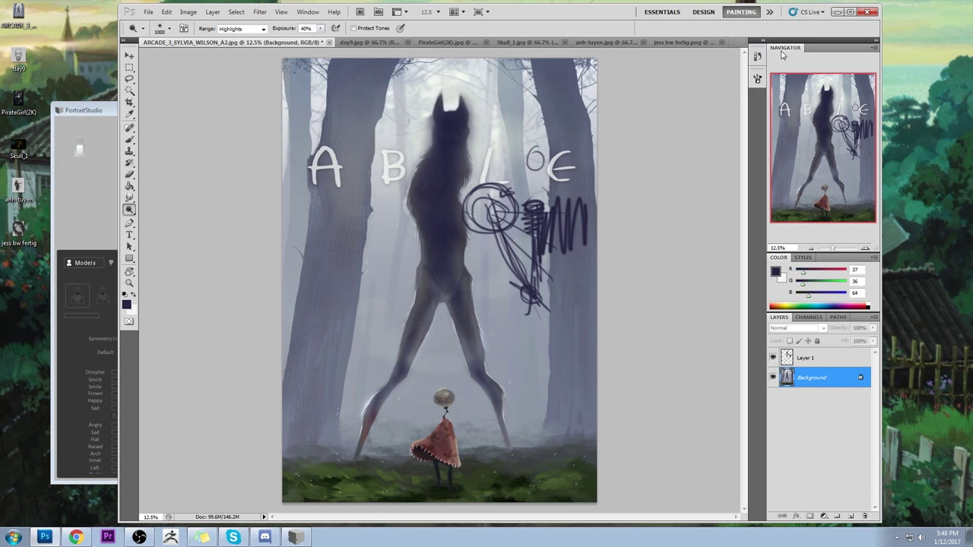
left_click(757, 55)
left_click(723, 122)
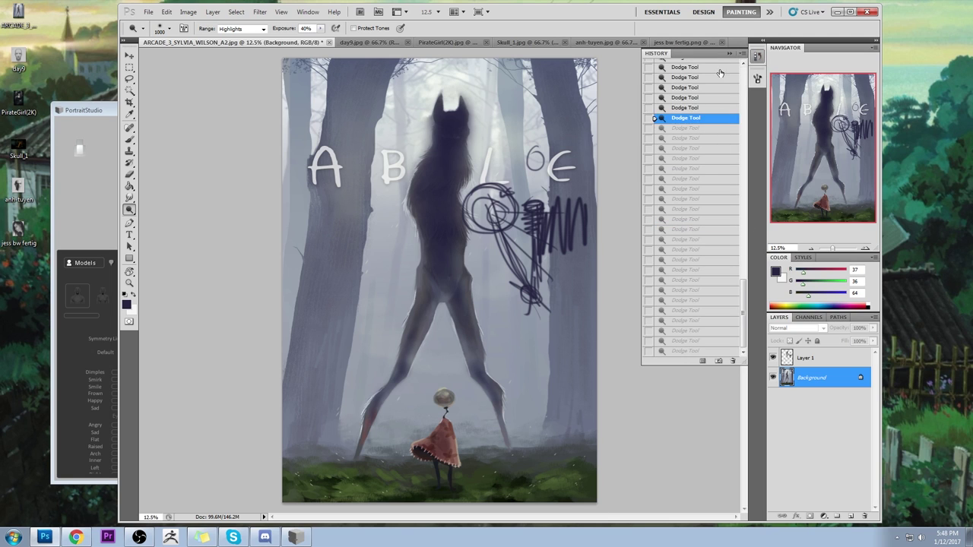
left_click(718, 68)
left_click_drag(744, 285, 747, 243)
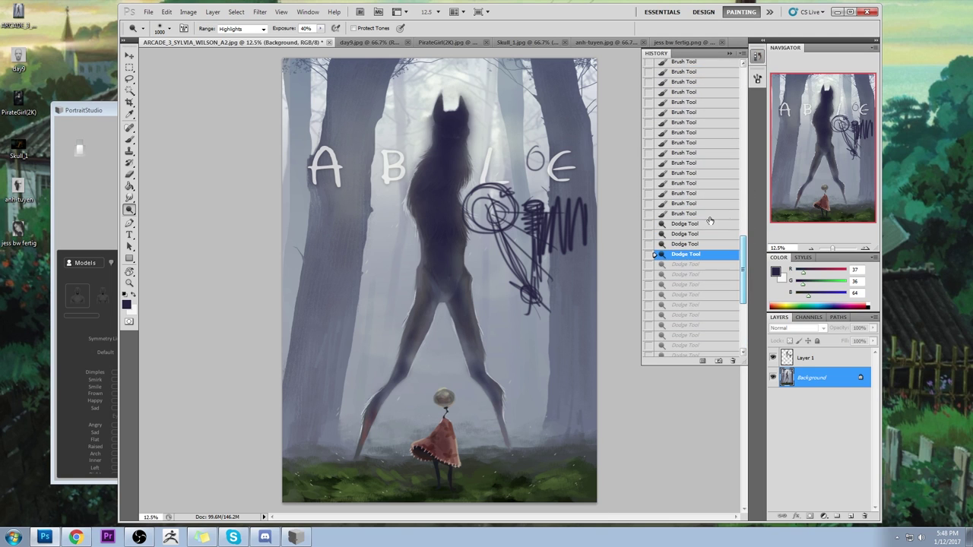
left_click(695, 203)
left_click(729, 53)
key("b")
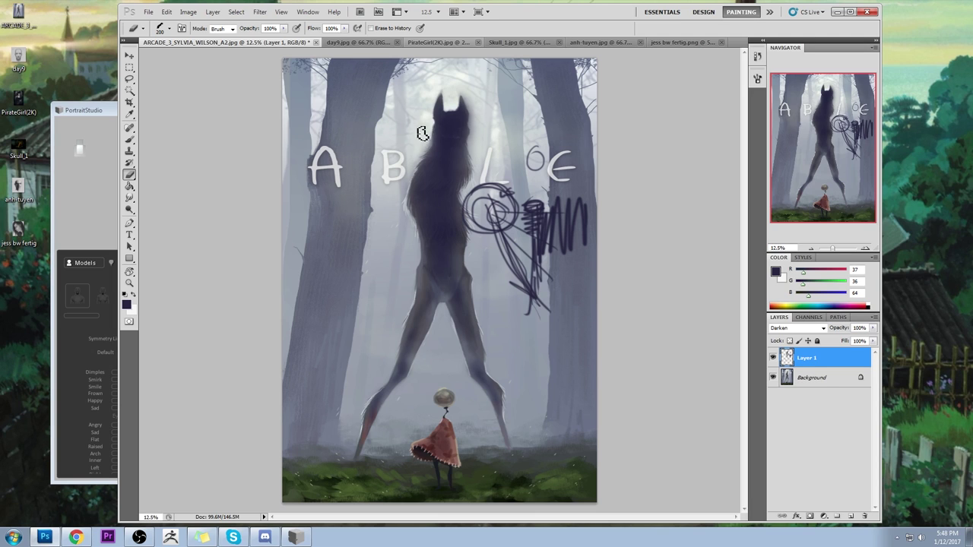
Step: Paint faint strokes on the body and head, then erase the navy scribbles and the stray 'o'
left_click_drag(420, 146, 411, 183)
mouse_move(483, 139)
left_mouse_down()
mouse_move(483, 126)
mouse_move(478, 207)
mouse_move(496, 194)
mouse_move(492, 228)
mouse_move(471, 199)
mouse_move(469, 217)
mouse_move(476, 198)
left_mouse_up()
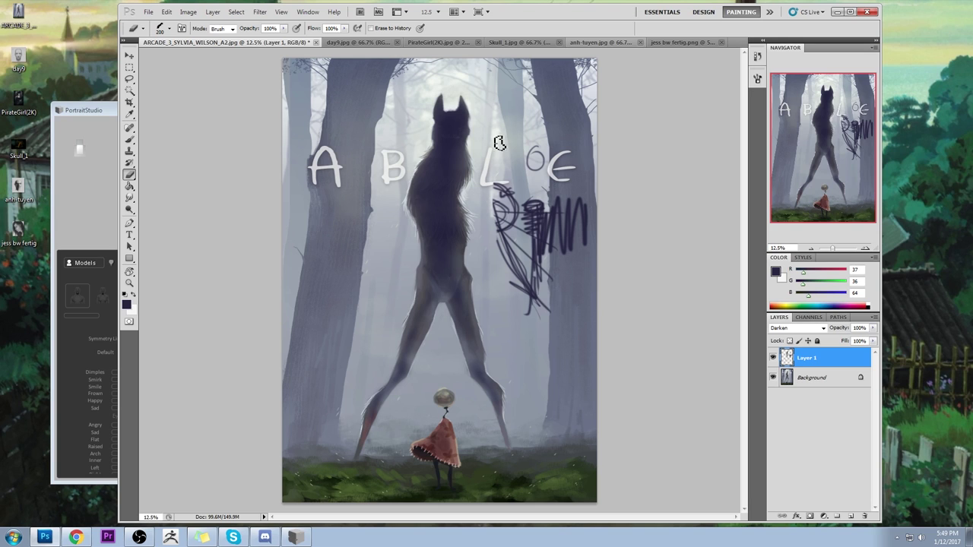
left_click_drag(500, 207, 501, 205)
mouse_move(535, 301)
left_mouse_down()
mouse_move(516, 183)
mouse_move(511, 244)
mouse_move(572, 329)
mouse_move(514, 205)
mouse_move(559, 214)
mouse_move(555, 288)
mouse_move(553, 267)
mouse_move(582, 263)
left_mouse_up()
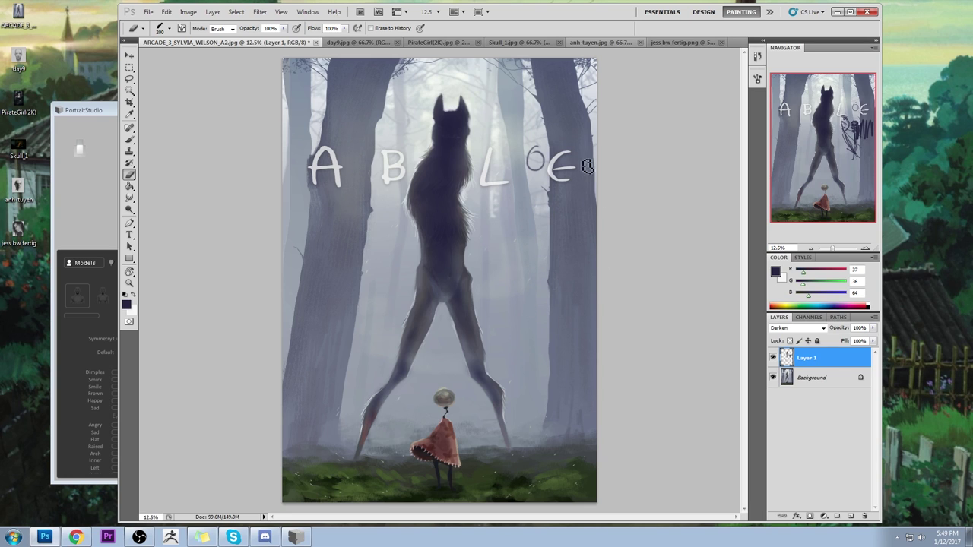
left_click_drag(587, 167, 552, 183)
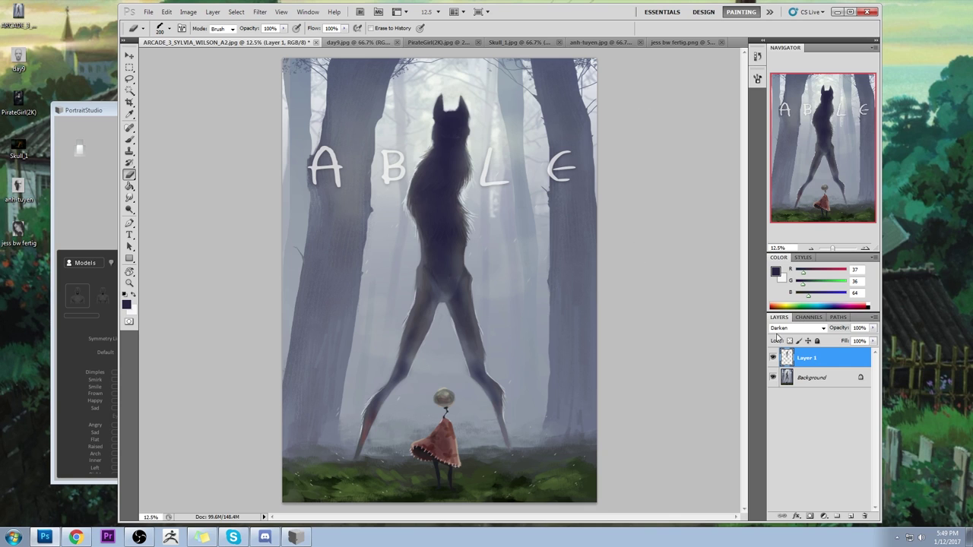
left_click(773, 357)
left_click(772, 359)
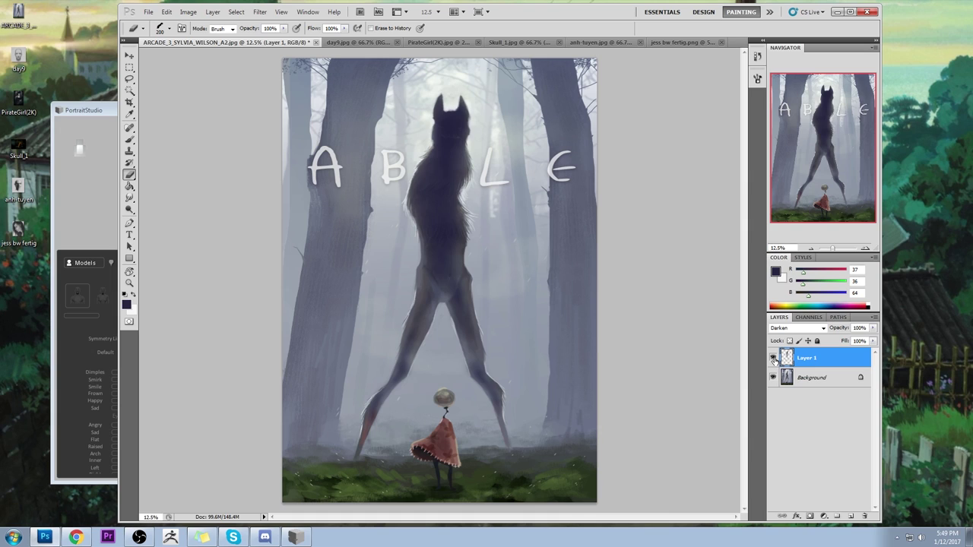
left_click(773, 358)
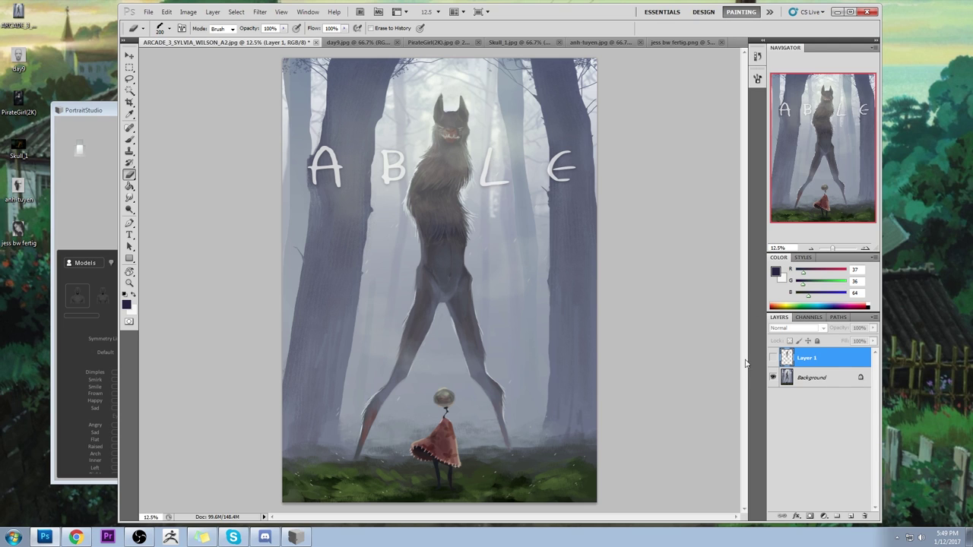
left_click(774, 357)
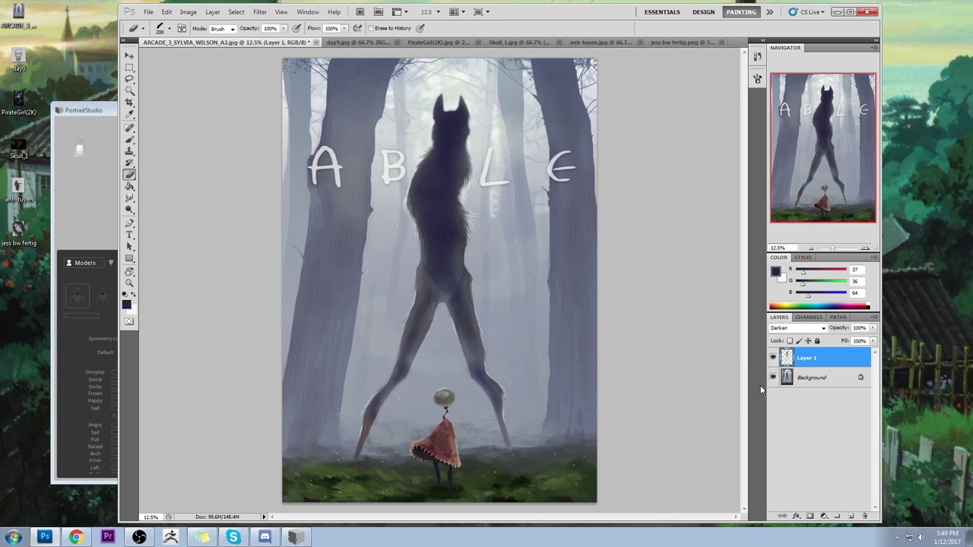
left_click(814, 328)
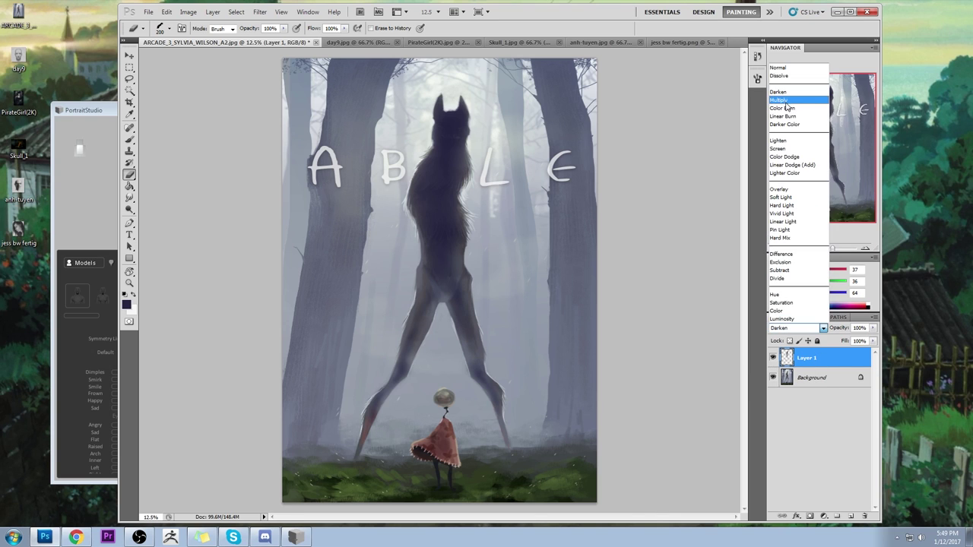
left_click(786, 102)
left_click(810, 328)
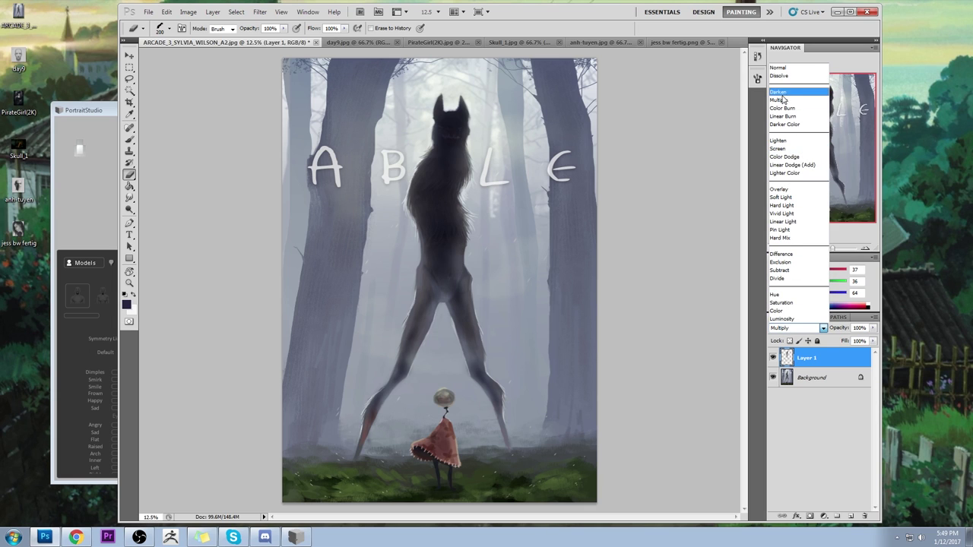
left_click(780, 94)
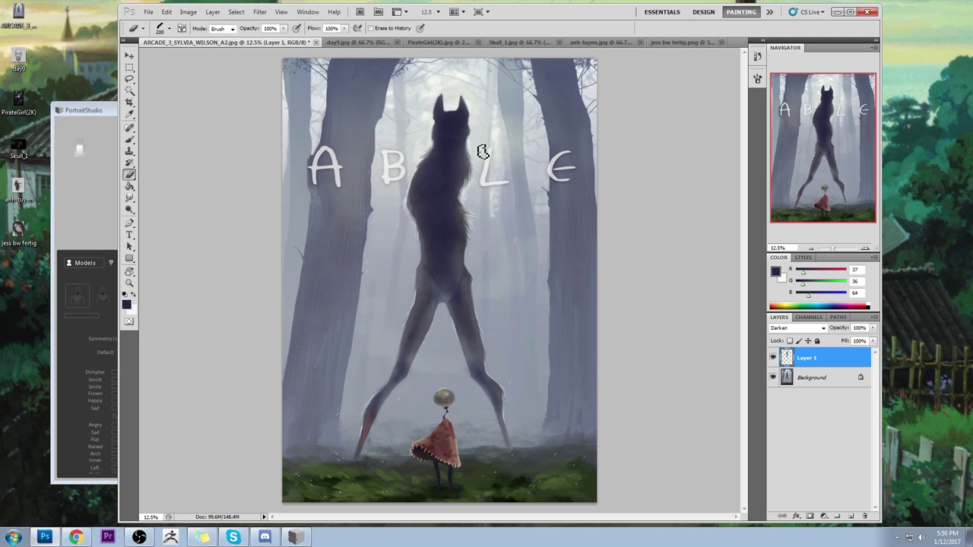
left_click(825, 375)
left_click(821, 357)
Step: Add Layer 2 in Color Dodge, sample near-white (238, 243, 239) by the head, and size the brush 200
left_click(837, 516)
left_click(801, 329)
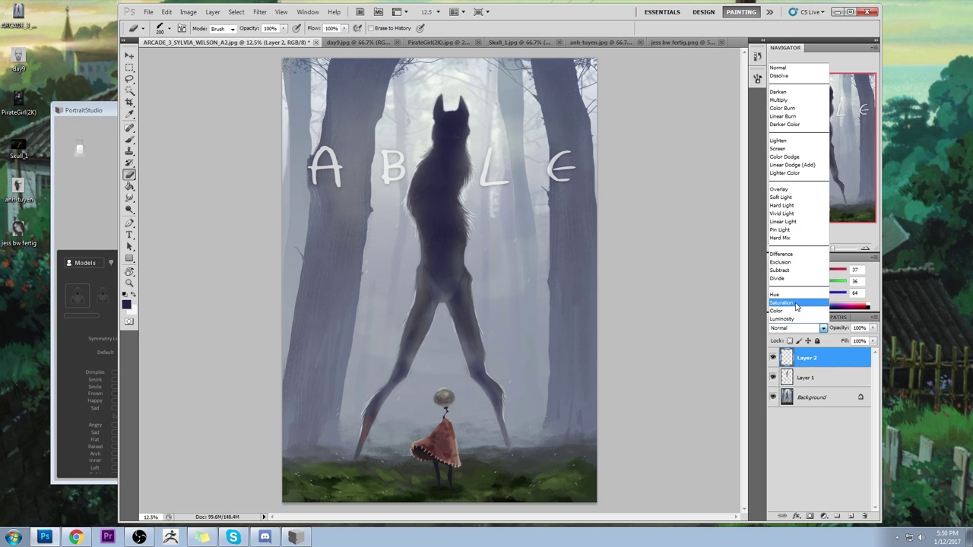
left_click(794, 156)
key("b")
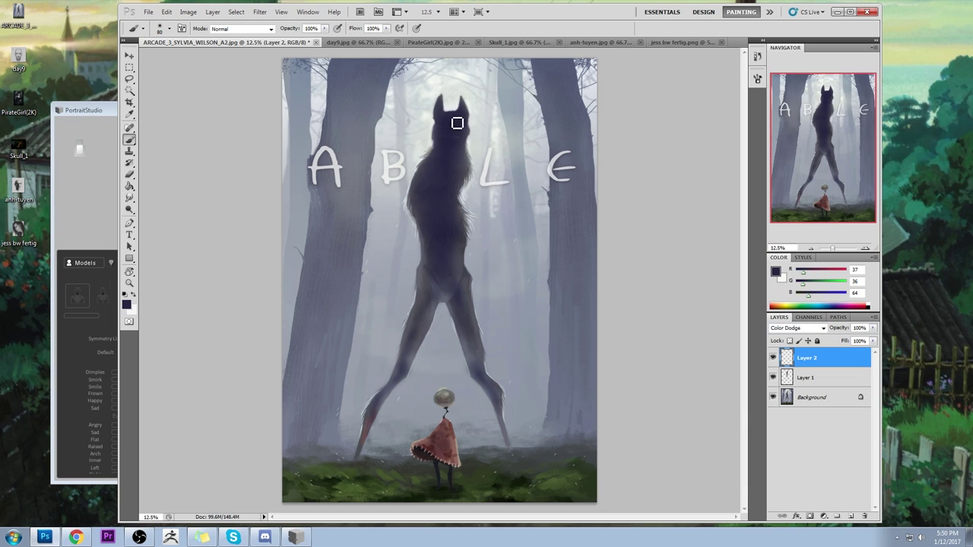
left_click(435, 74, "alt")
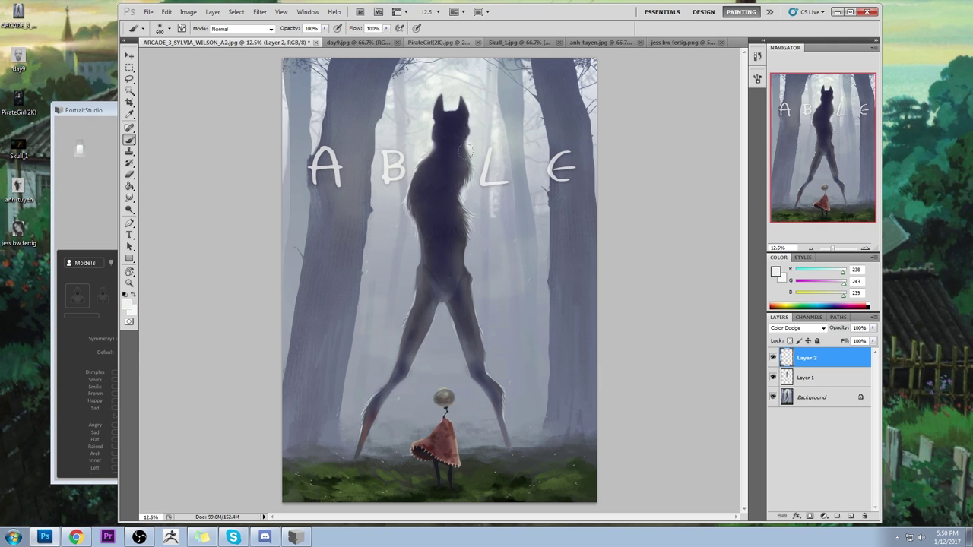
key("bracketleft")
key("bracketleft")
key("bracketleft")
key("bracketleft")
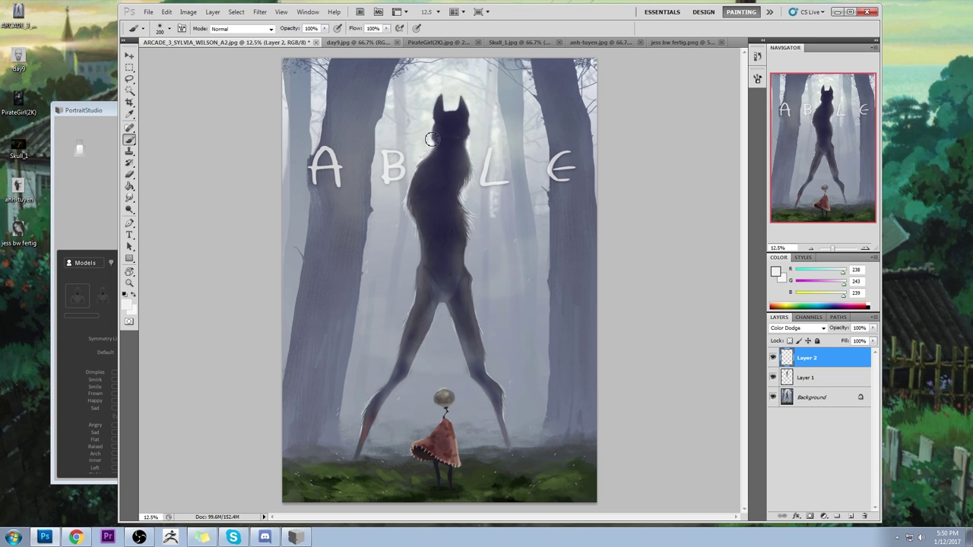
Step: Add Layer 3 and set the paint colour to pure white (255, 255, 255)
left_click(850, 516)
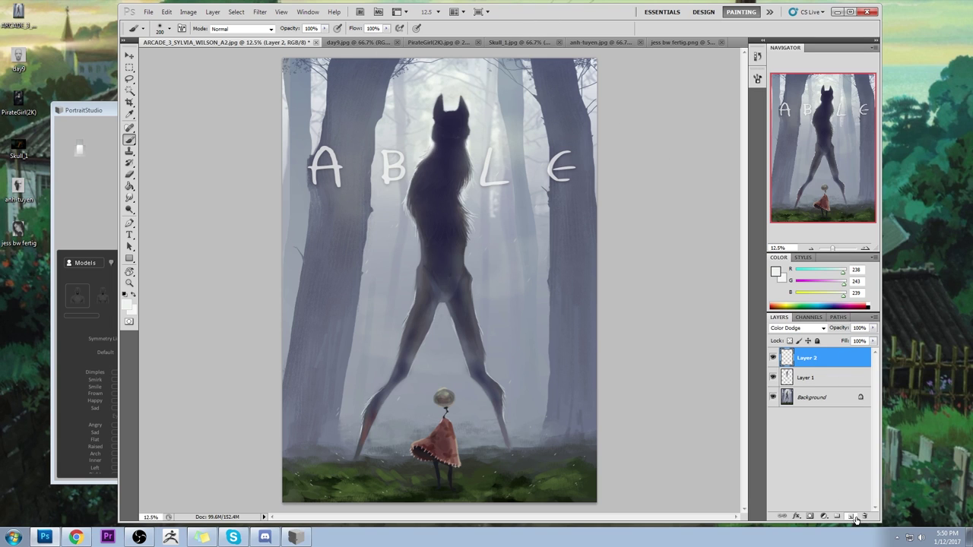
left_click(773, 272)
left_click(357, 143)
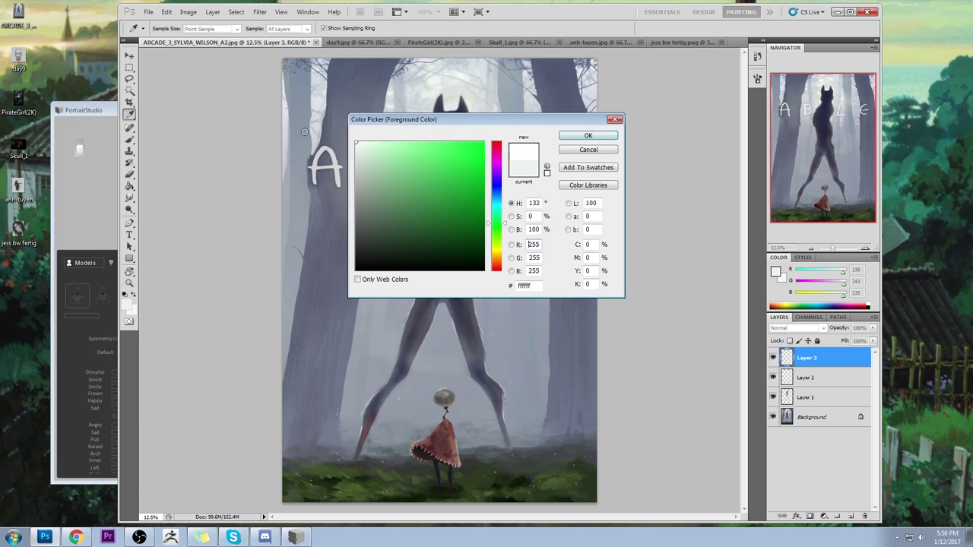
left_click(588, 136)
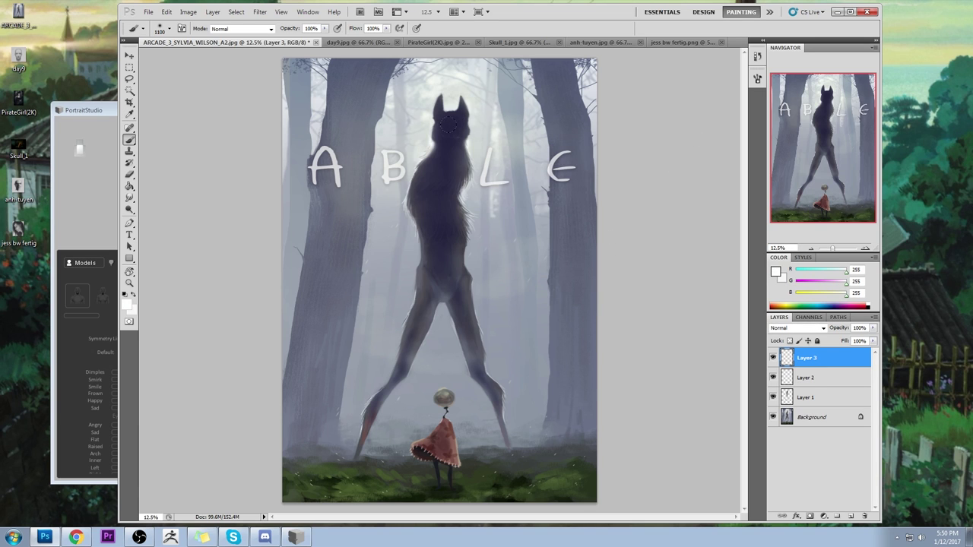
Step: Paint a soft white haze on the neck, head and chest, undoing strokes on the left side and legs
left_click_drag(413, 127, 432, 150)
left_click(461, 197)
left_click(464, 206)
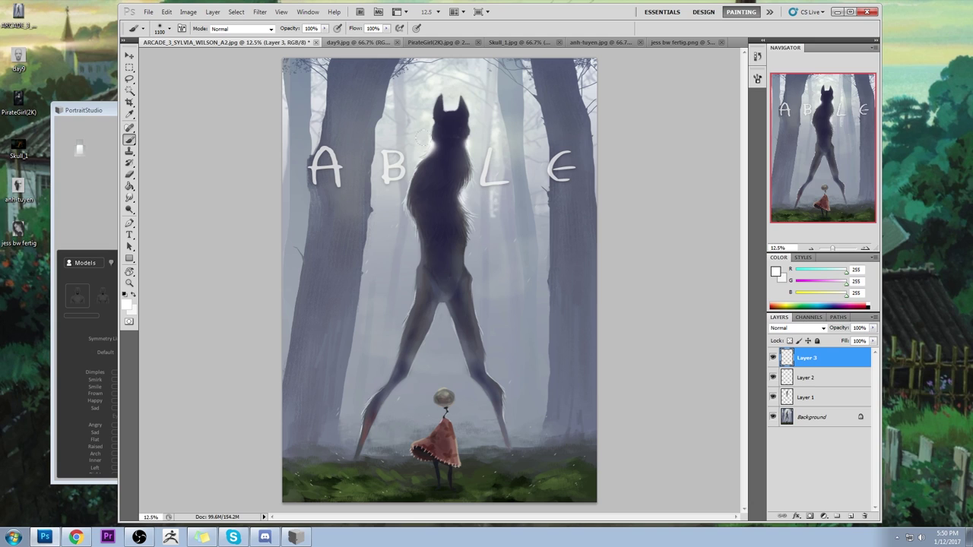
left_click(457, 195)
left_click_drag(414, 222, 398, 257)
key("ctrl+alt+z")
key("ctrl+alt+z")
left_click_drag(448, 321, 459, 348)
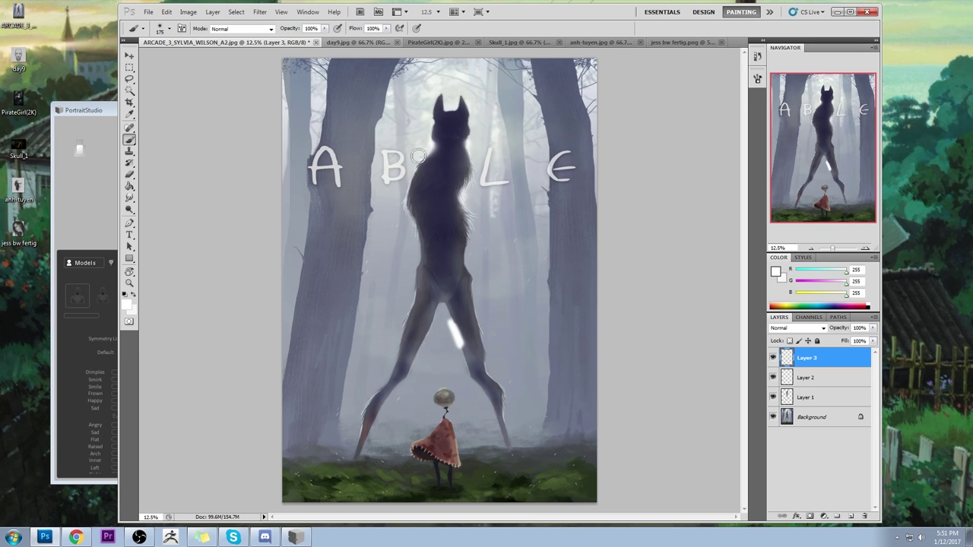
key("ctrl+alt+z")
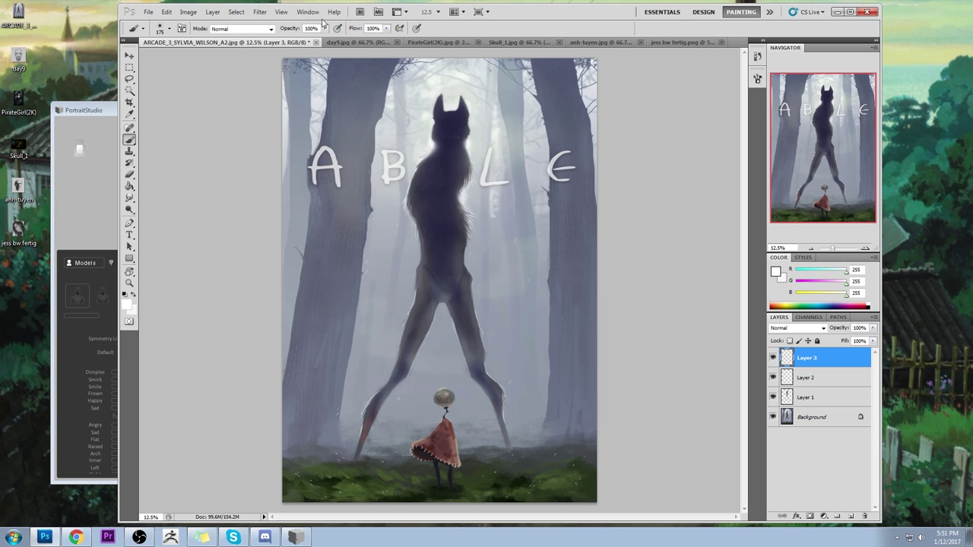
Step: At 43% opacity and brush size 300, paint faint light along the left leg, hip and right knee
left_click(324, 28)
left_click_drag(319, 44, 296, 44)
key("bracketright")
key("alt")
key("alt")
key("alt")
key("alt")
mouse_move(375, 398)
left_mouse_down()
mouse_move(363, 410)
mouse_move(408, 375)
left_mouse_up()
mouse_move(401, 296)
left_mouse_down()
mouse_move(407, 316)
mouse_move(408, 293)
left_mouse_up()
mouse_move(500, 395)
left_mouse_down()
mouse_move(496, 424)
mouse_move(474, 395)
left_mouse_up()
Step: Hide the three painted layers to compare with the original, then show them again
left_click(772, 397)
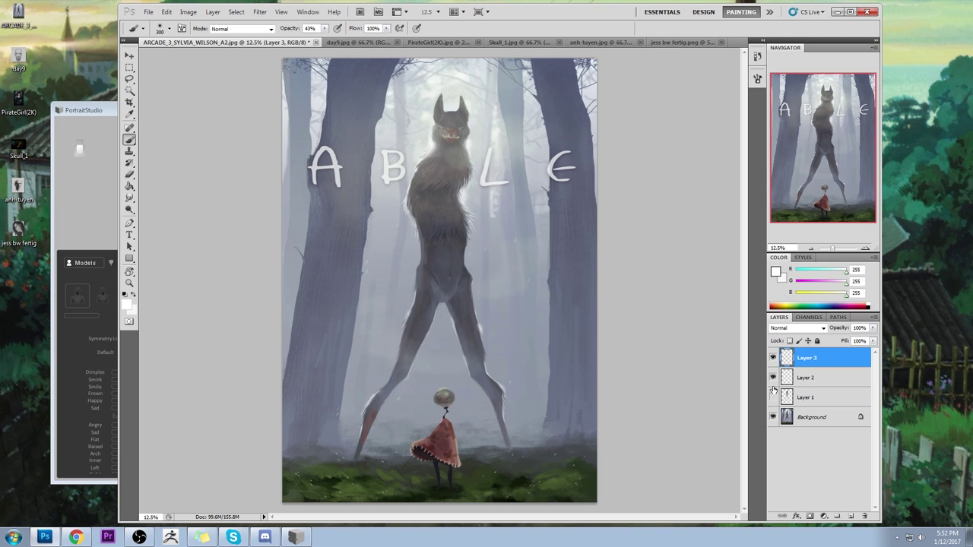
left_click(772, 376)
left_click(772, 358)
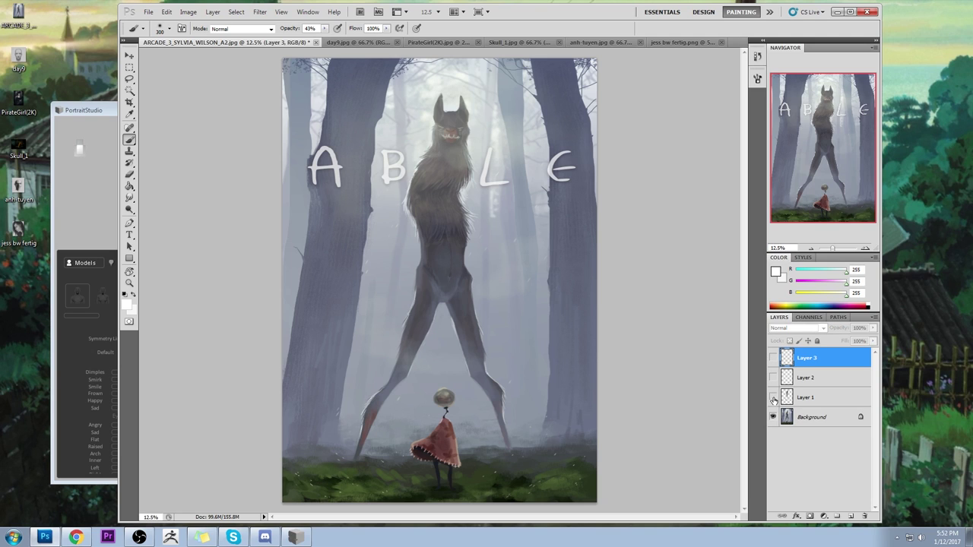
left_click_drag(772, 398, 772, 358)
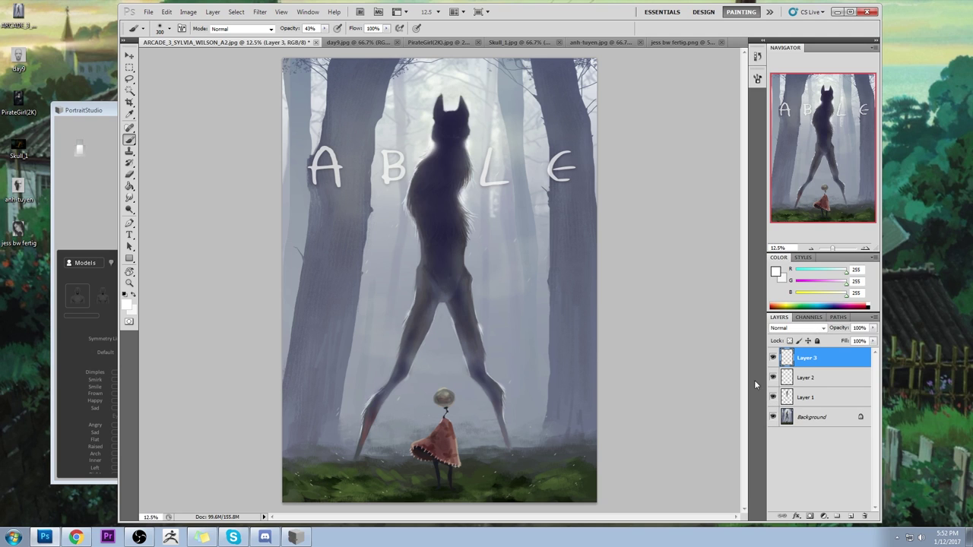
Step: Merge the Darken, Color Dodge and white-haze layers into one, then add a fresh empty layer
left_click(858, 416, "shift")
right_click(836, 395)
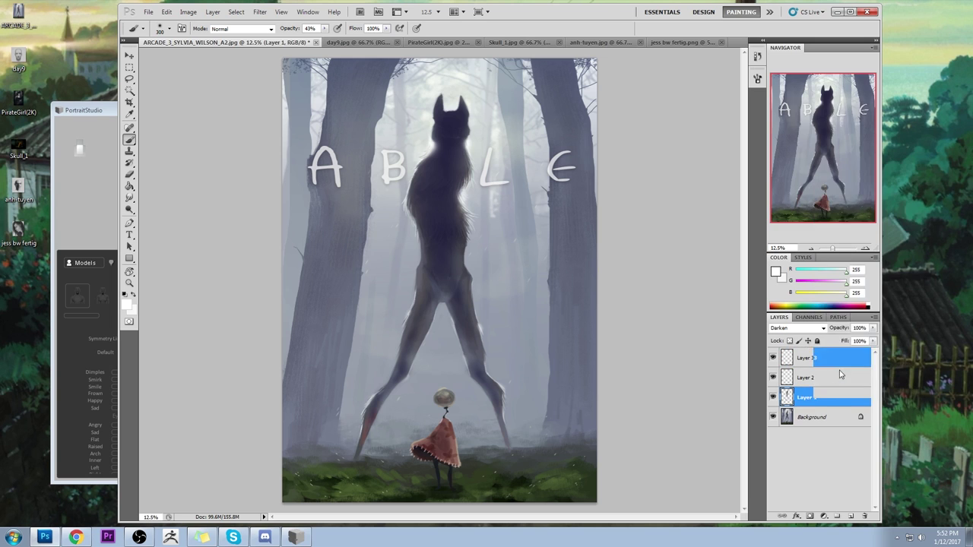
left_click(815, 357, "ctrl")
right_click(817, 384)
left_click(814, 356)
left_click(814, 356, "ctrl")
right_click(813, 362)
left_click(844, 332)
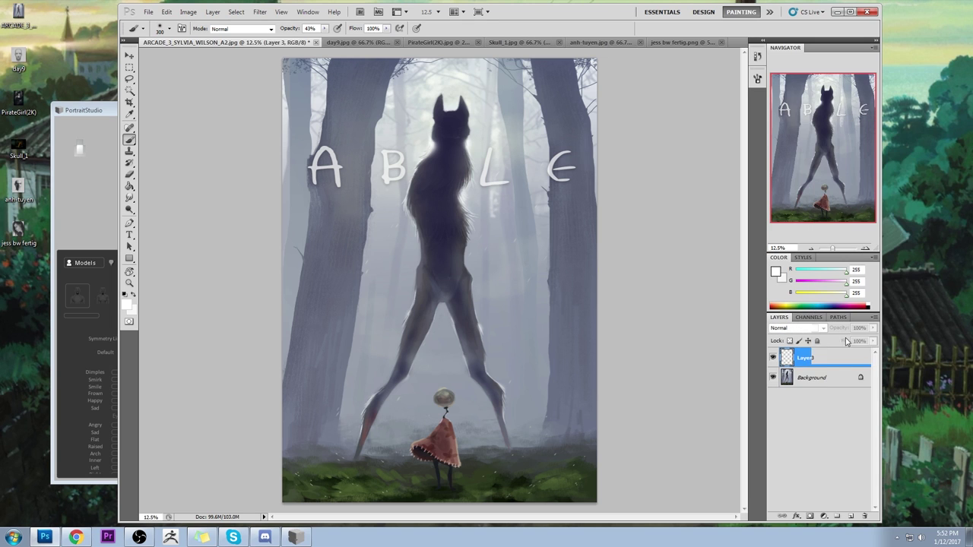
left_click(851, 516)
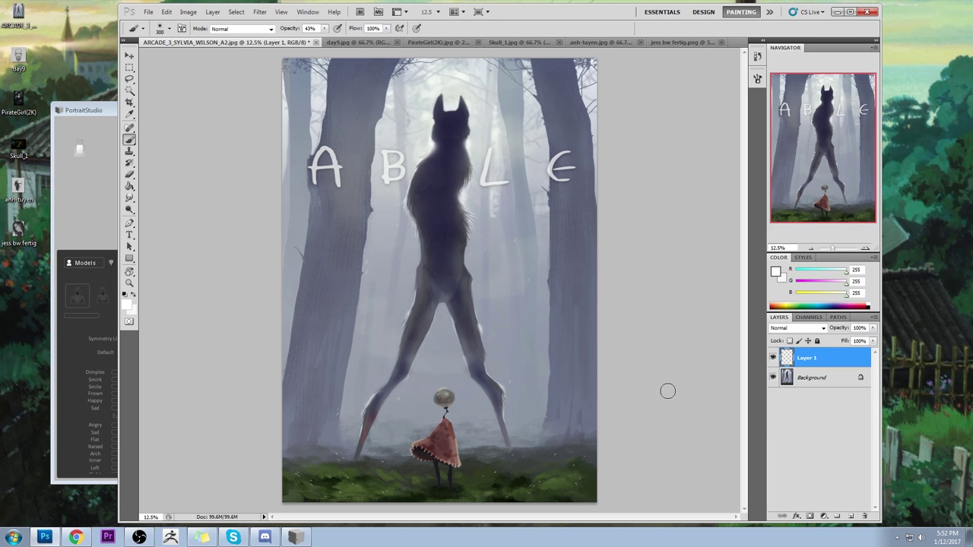
key("bracketright")
key("bracketright")
key("bracketright")
key("bracketright")
key("bracketright")
key("bracketright")
key("bracketright")
key("bracketright")
key("bracketright")
key("bracketright")
key("bracketright")
Step: Sample the dark green of the grass at the bottom of the painting
left_click(777, 273)
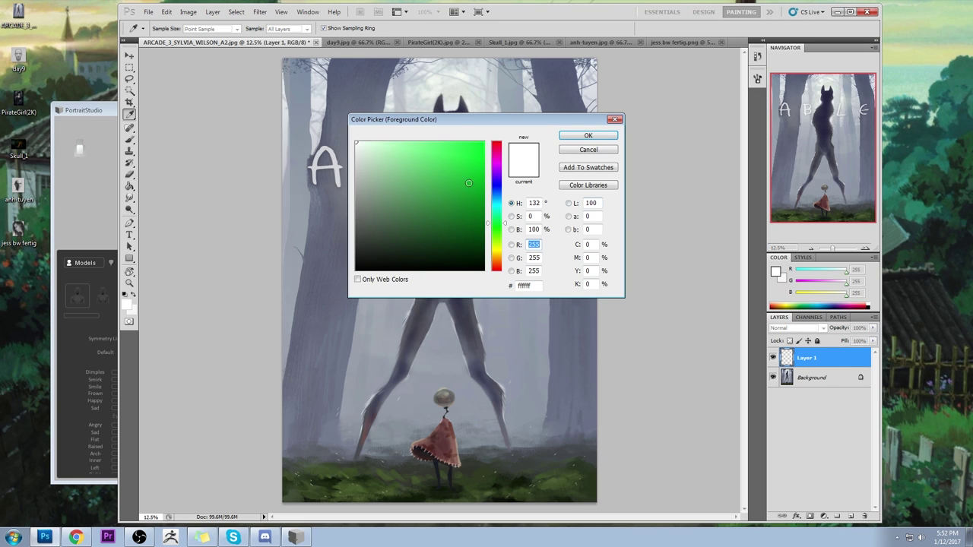
mouse_move(488, 272)
left_mouse_down()
mouse_move(495, 271)
mouse_move(501, 143)
mouse_move(498, 287)
left_mouse_up()
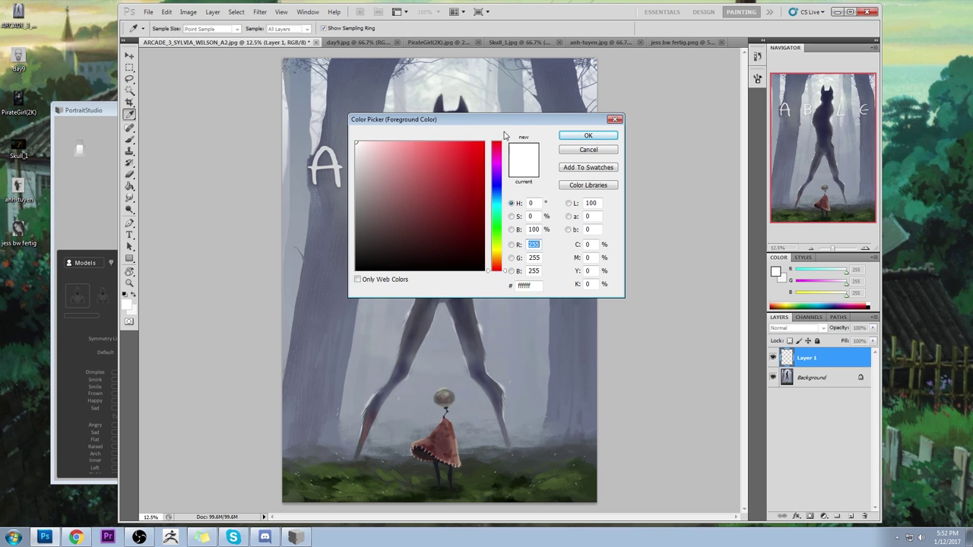
left_click_drag(646, 152, 655, 144)
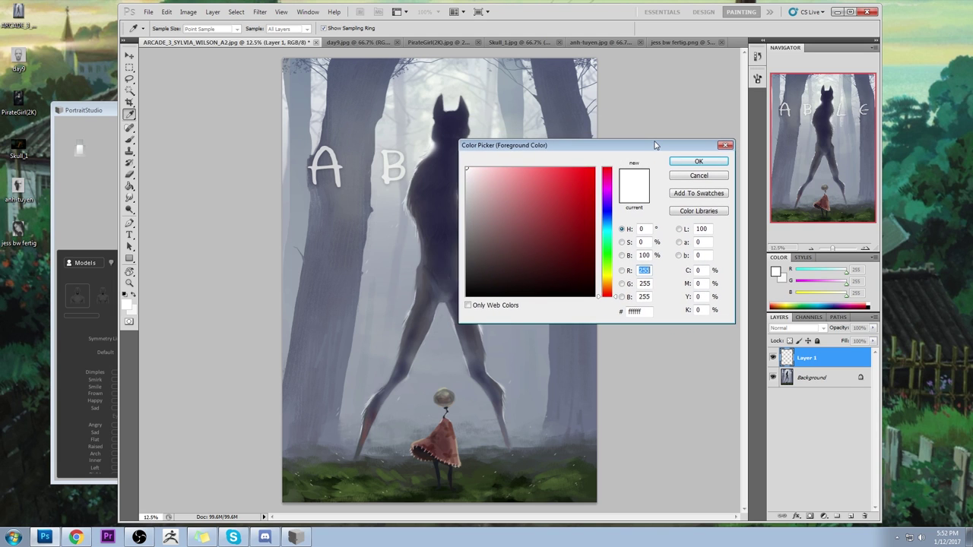
left_click(725, 148)
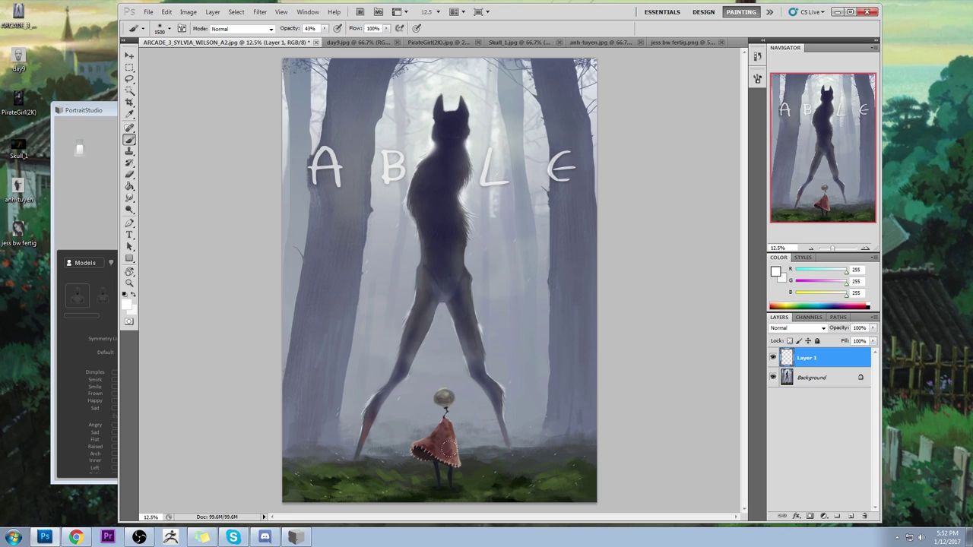
left_click(547, 482, "alt")
Step: Adjust the sampled grass colour to a richer dark green, RGB 41/90/63, in the Color Picker
left_click(776, 272)
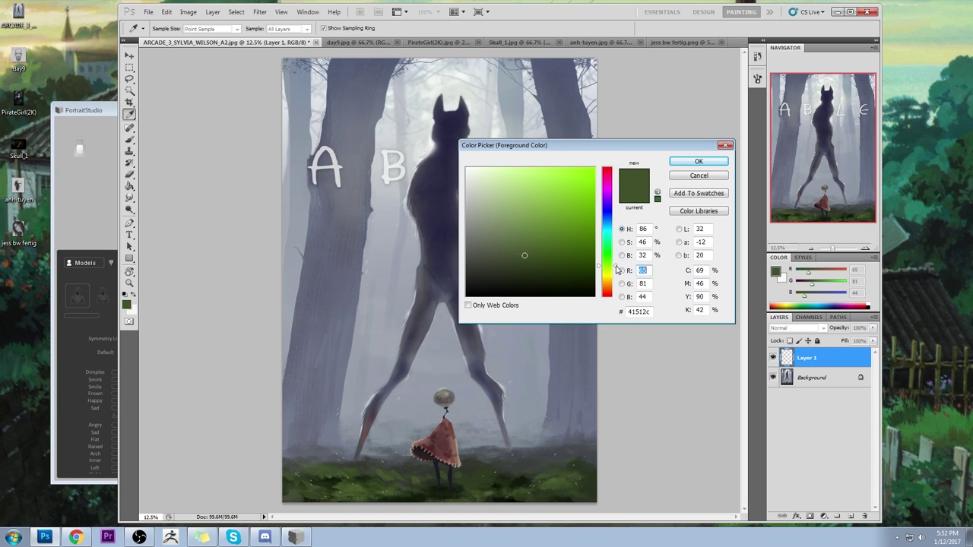
type("59")
left_click_drag(615, 261, 617, 247)
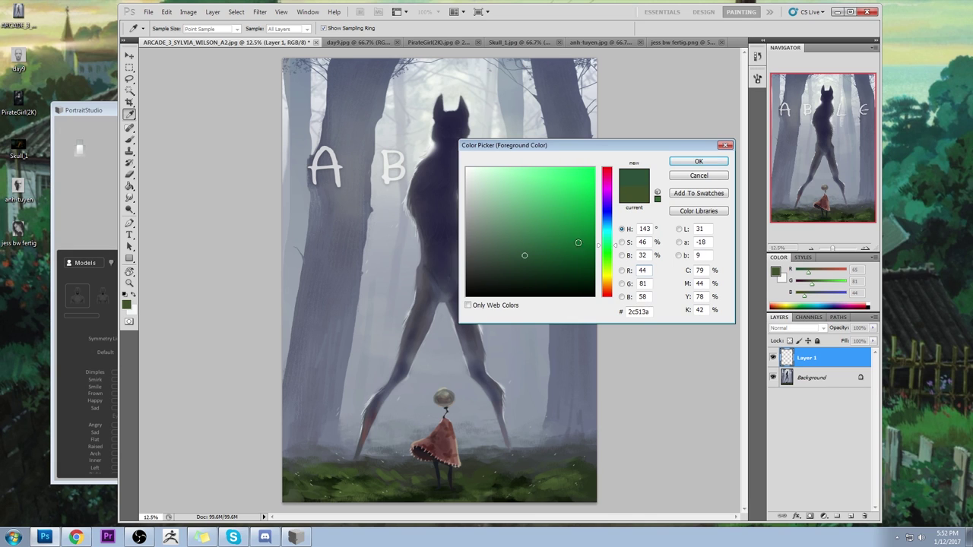
left_click(537, 253)
left_click_drag(617, 250, 617, 246)
left_click(616, 244)
left_click_drag(537, 253, 536, 251)
left_click(699, 165)
Step: Add an empty layer above and set Layer 1's blend mode to Color
key("b")
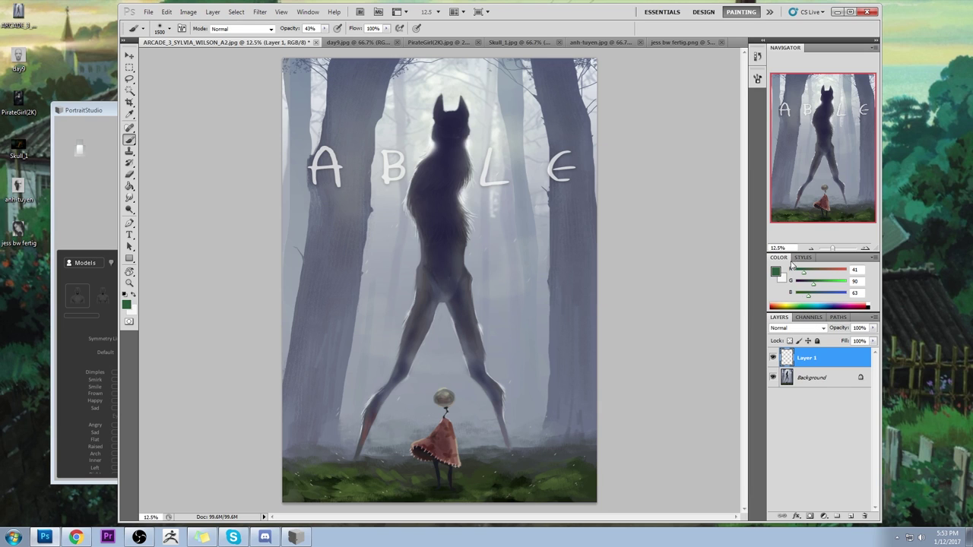
left_click(851, 517)
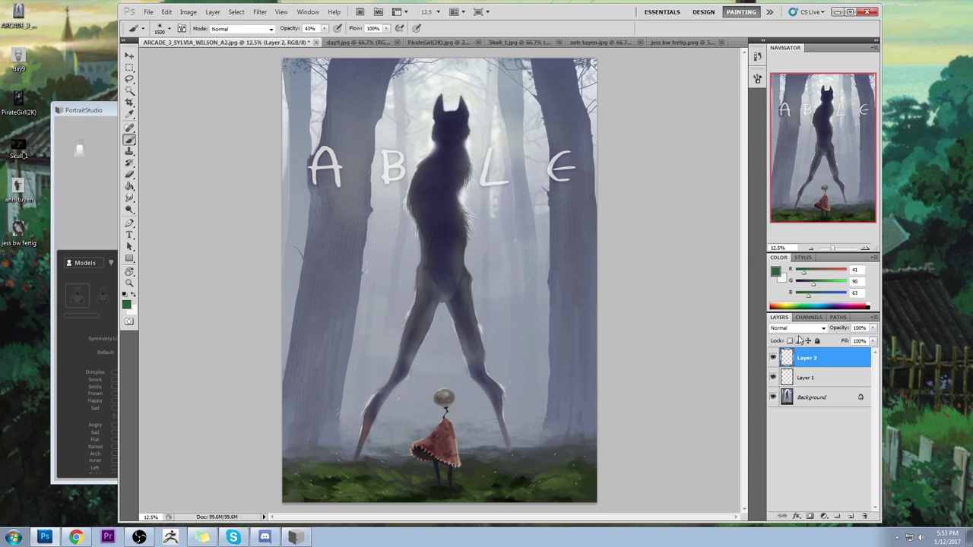
left_click(810, 376)
left_click(796, 331)
left_click(786, 304)
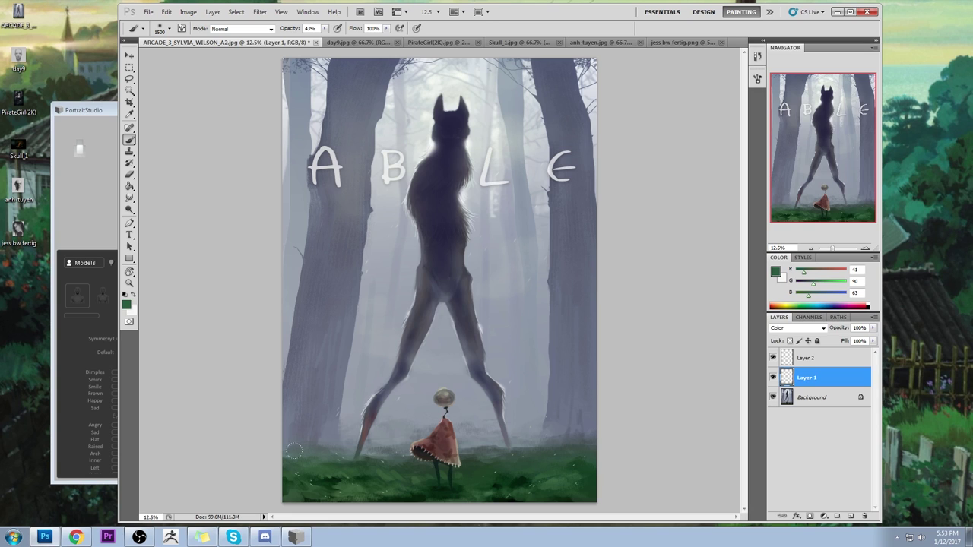
Step: Apply Hue/Saturation with Hue +23 and Saturation -52 to the green tint, then hide Layer 1 to compare
key("ctrl+u")
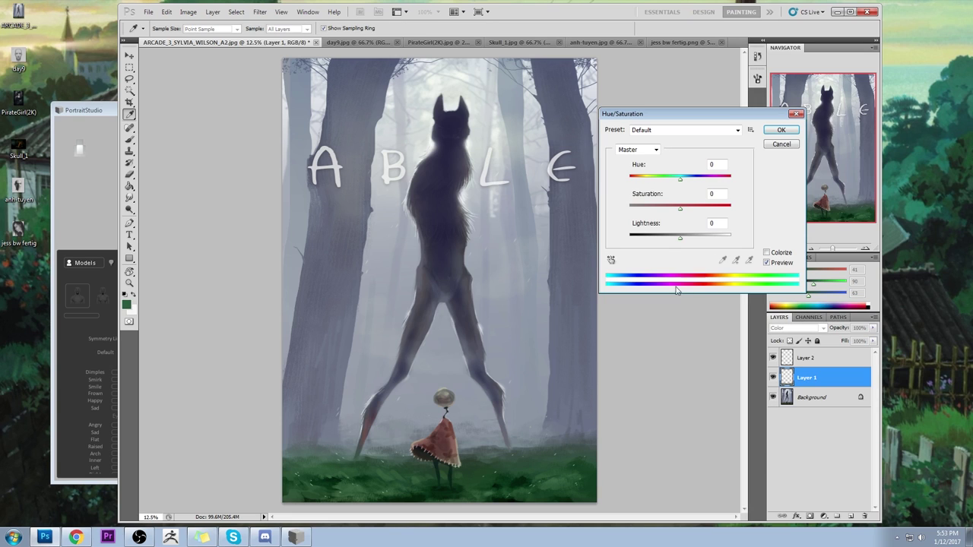
left_click_drag(680, 211, 663, 211)
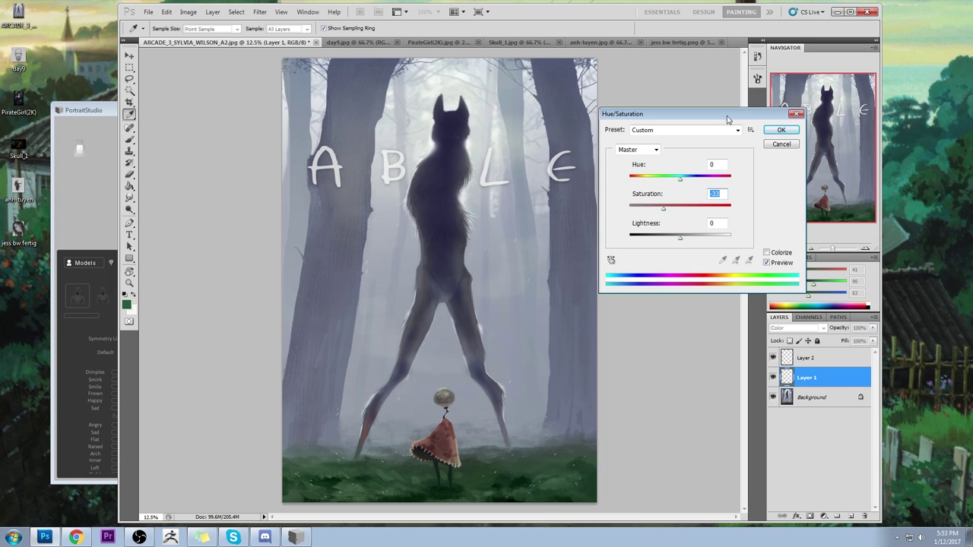
left_click_drag(739, 112, 699, 126)
mouse_move(624, 222)
left_mouse_down()
mouse_move(595, 226)
mouse_move(614, 224)
left_mouse_up()
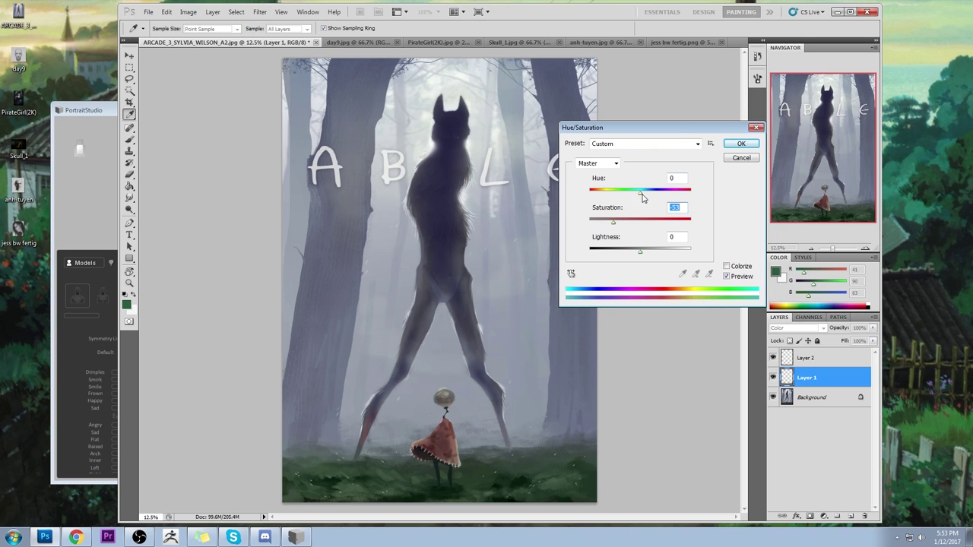
left_click_drag(642, 196, 651, 196)
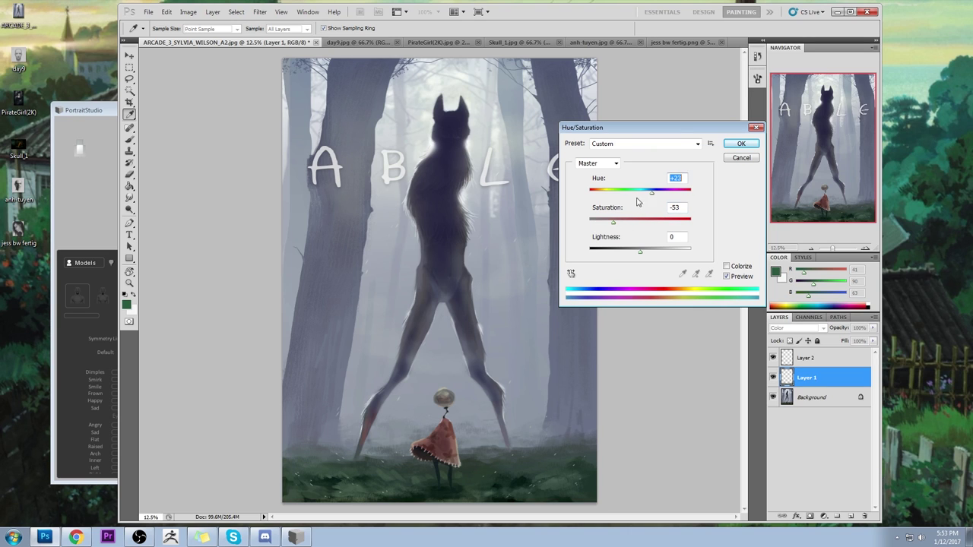
left_click_drag(614, 224, 614, 224)
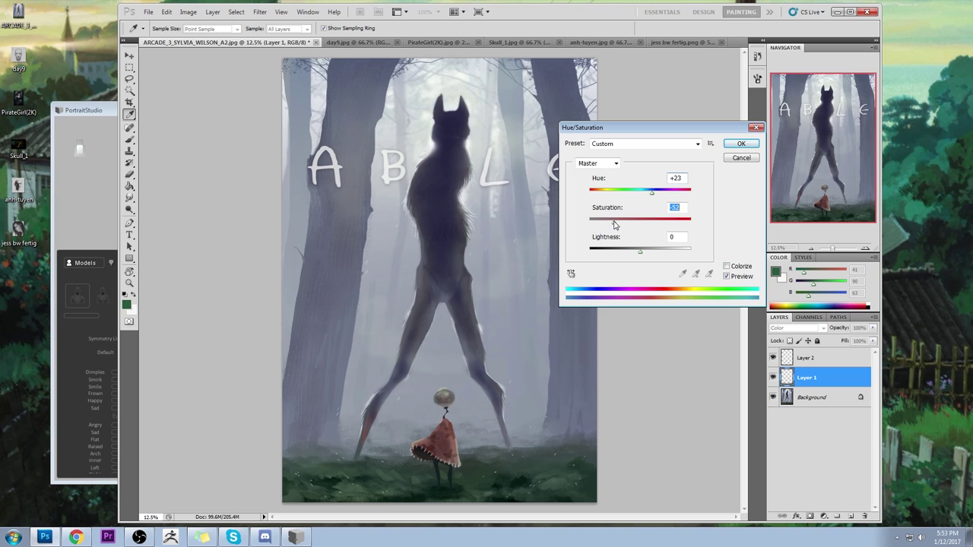
left_click(740, 143)
left_click(772, 378)
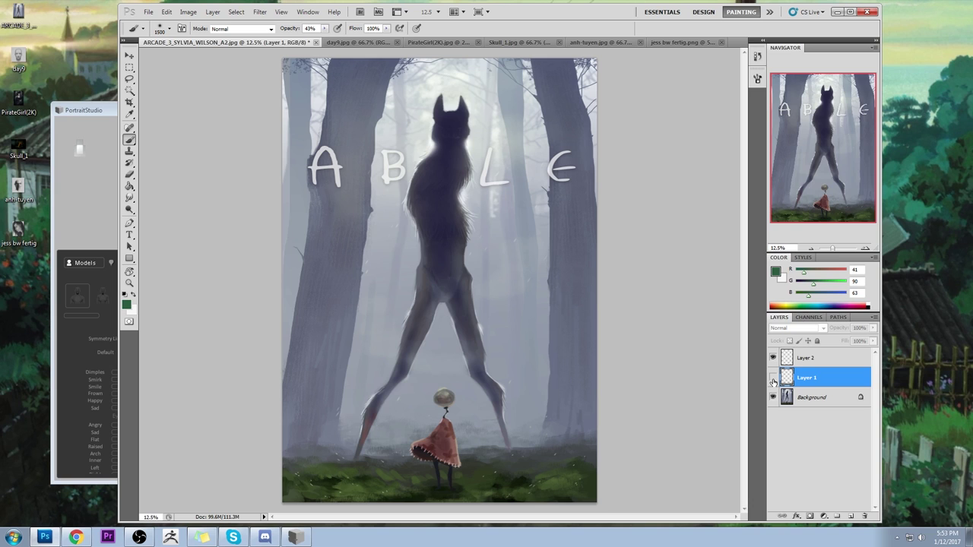
Step: Show Layer 1 again and merge Layers 1 and 2 down into the Background
left_click(773, 377)
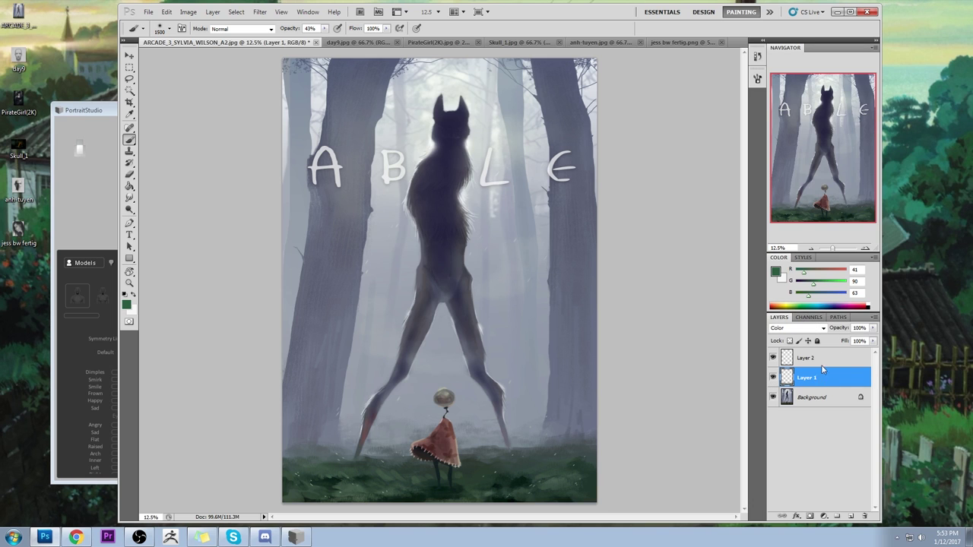
right_click(822, 370)
left_click(851, 351)
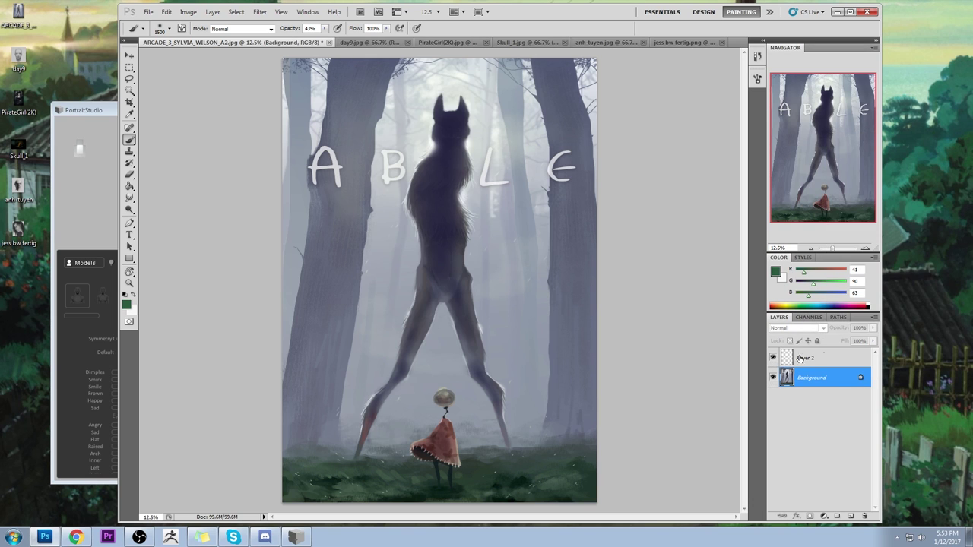
right_click(802, 357)
left_click(851, 328)
Step: Sample a pale grey-blue from the painting, add a new layer, and shrink the brush
left_click(775, 272)
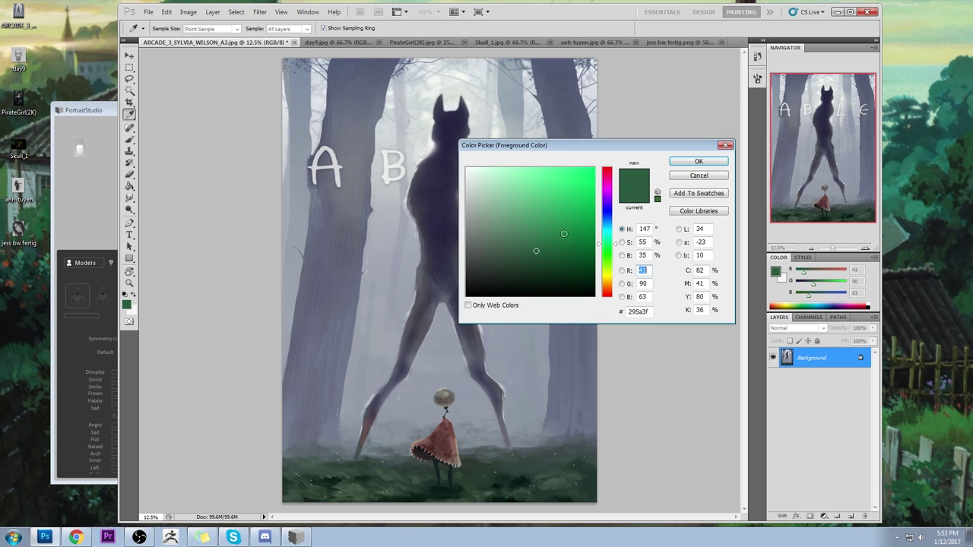
left_click(715, 176)
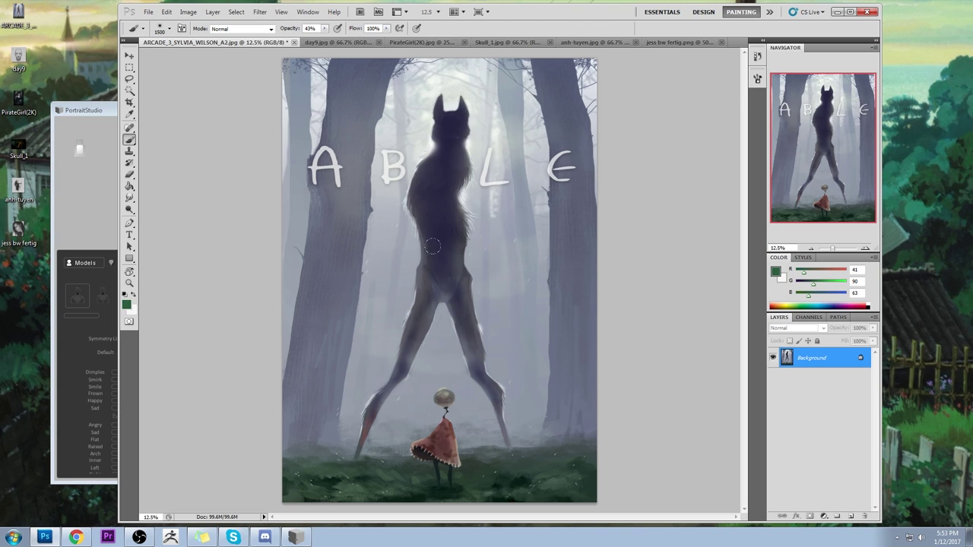
left_click(454, 319, "alt")
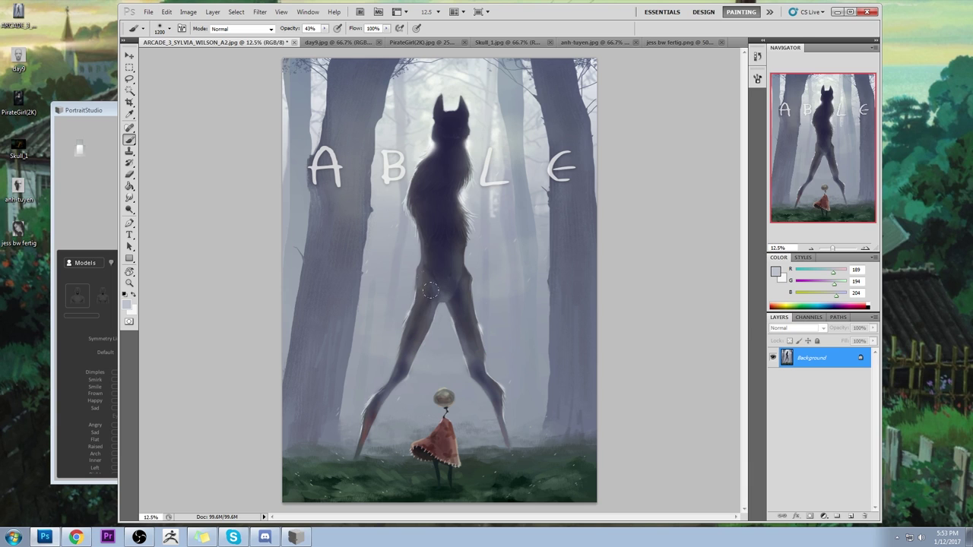
left_click(850, 515)
key("bracketleft")
key("bracketleft")
key("bracketleft")
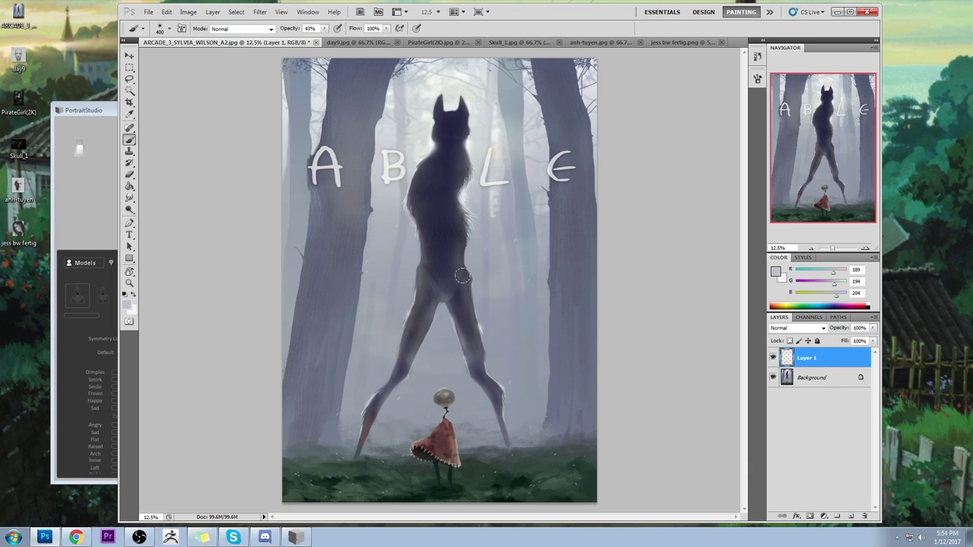
Step: Paint faint 14%-opacity strokes over the creature's legs in sampled leg tones, then add Layer 2
key("1")
key("4")
left_click_drag(450, 315, 472, 365)
left_click(399, 369, "alt")
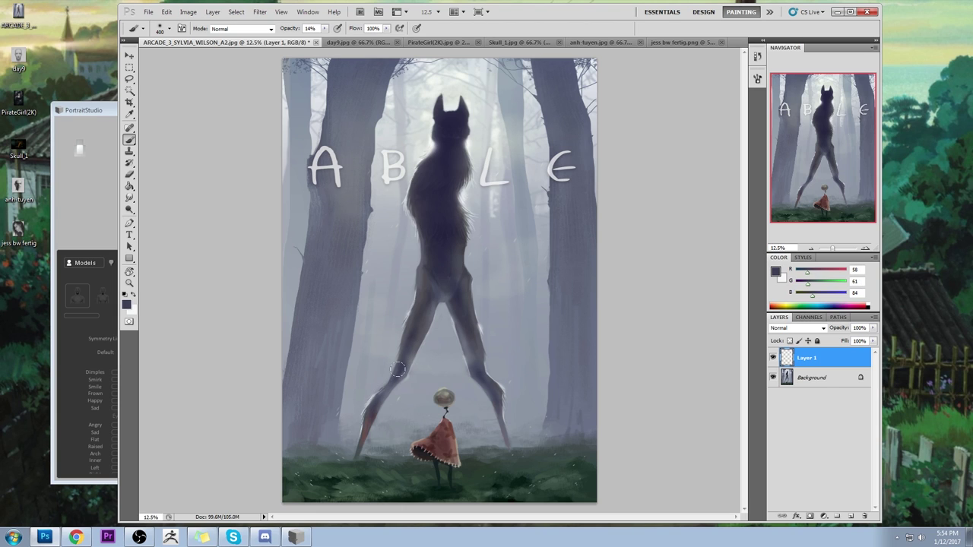
left_click_drag(403, 360, 418, 366)
left_click_drag(477, 374, 474, 358)
left_click(475, 371, "alt")
left_click_drag(459, 314, 470, 357)
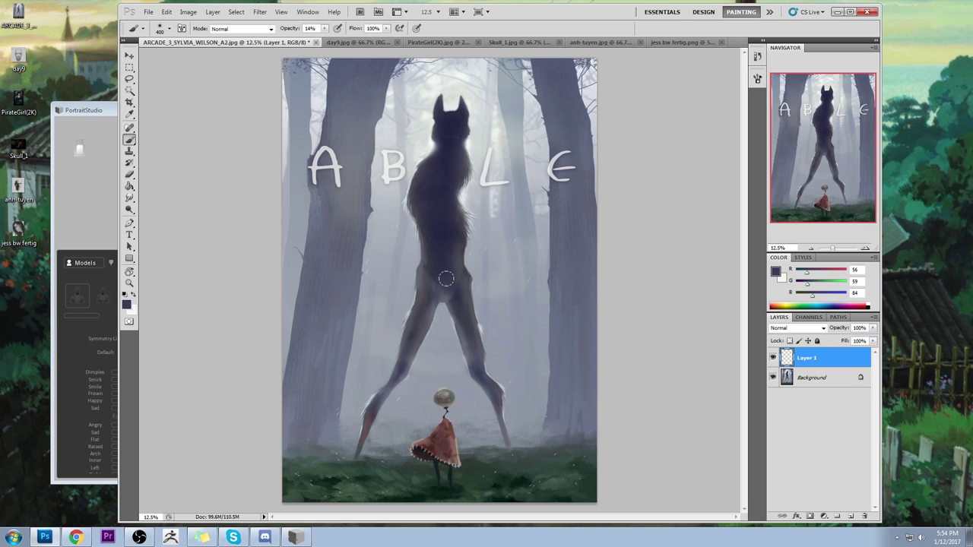
left_click(844, 514)
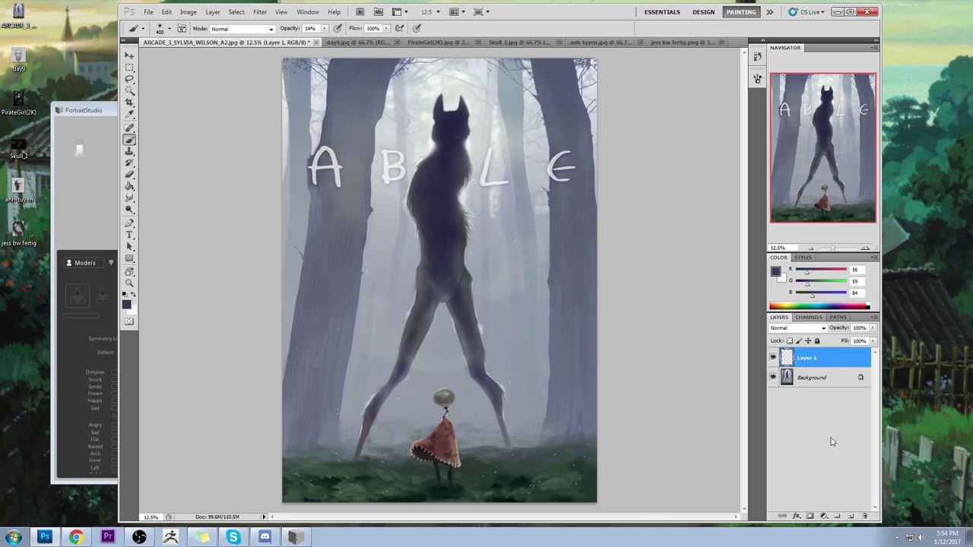
Step: Set Layer 2 to Color blend mode and pick a periwinkle blue based on the body colour
left_click(798, 327)
left_click(790, 308)
left_click(775, 271)
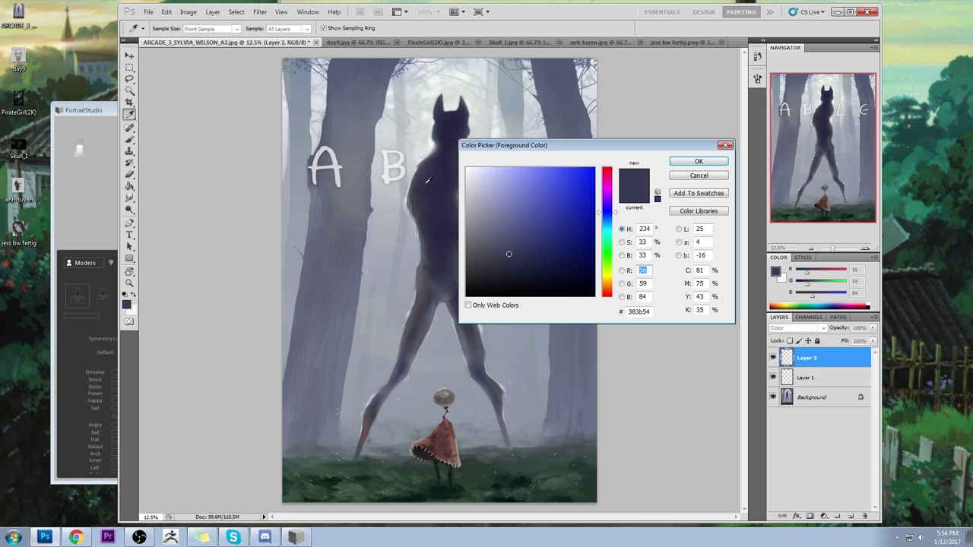
left_click(437, 281)
left_click_drag(506, 237, 512, 211)
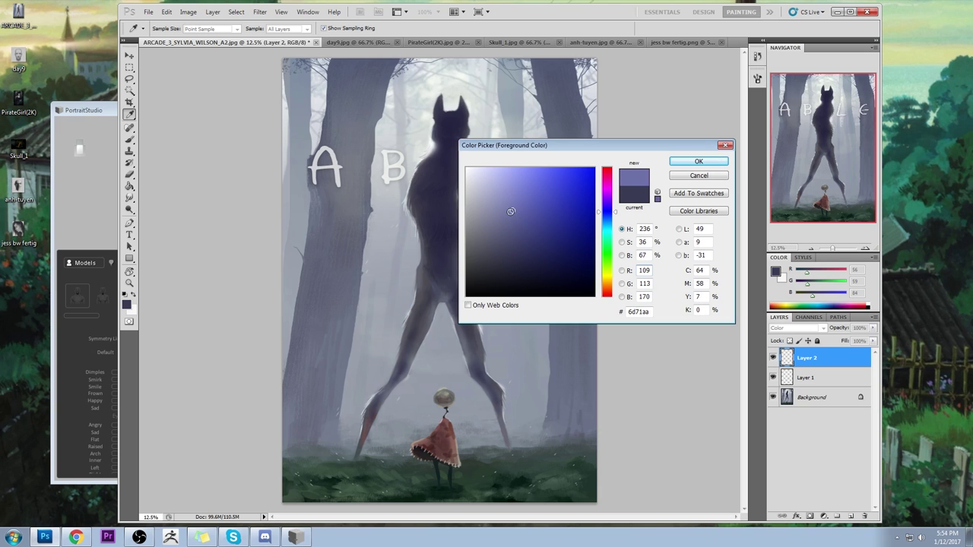
left_click(615, 219)
left_click(699, 161)
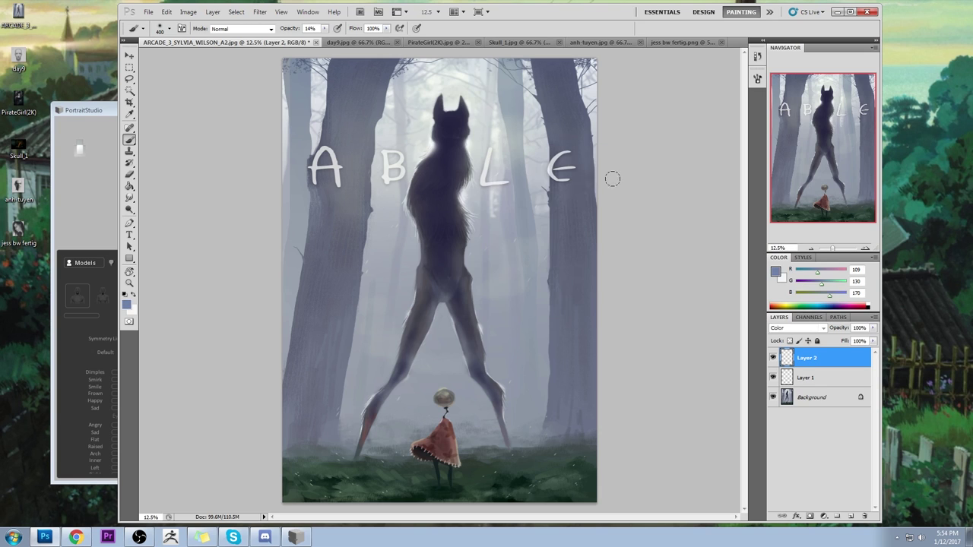
left_click(775, 275)
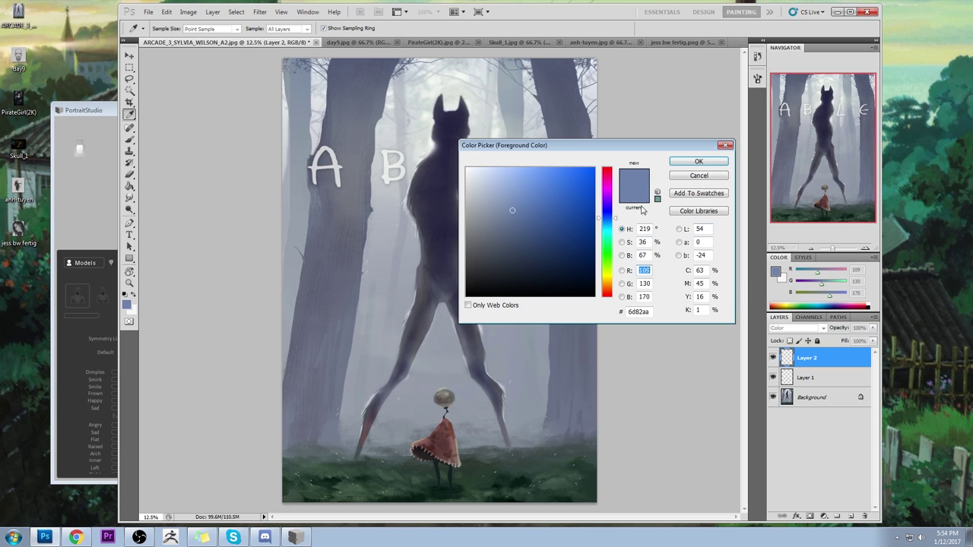
left_click(696, 161)
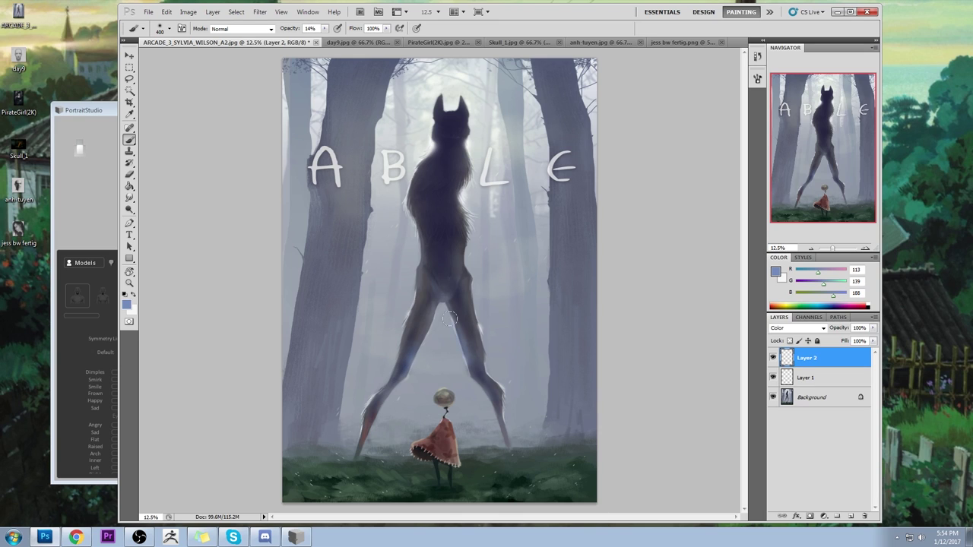
Step: Tint the right leg and waist blue, then brush light strokes along hip and legs on a new layer
left_click_drag(449, 318, 475, 372)
mouse_move(399, 304)
left_mouse_down()
mouse_move(401, 342)
mouse_move(415, 277)
left_mouse_up()
left_click(850, 516)
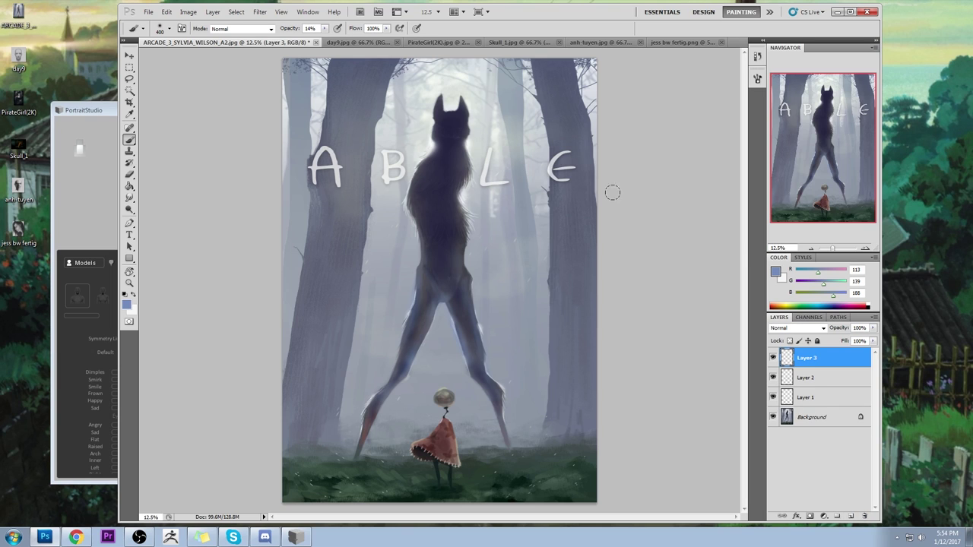
left_click_drag(450, 288, 476, 371)
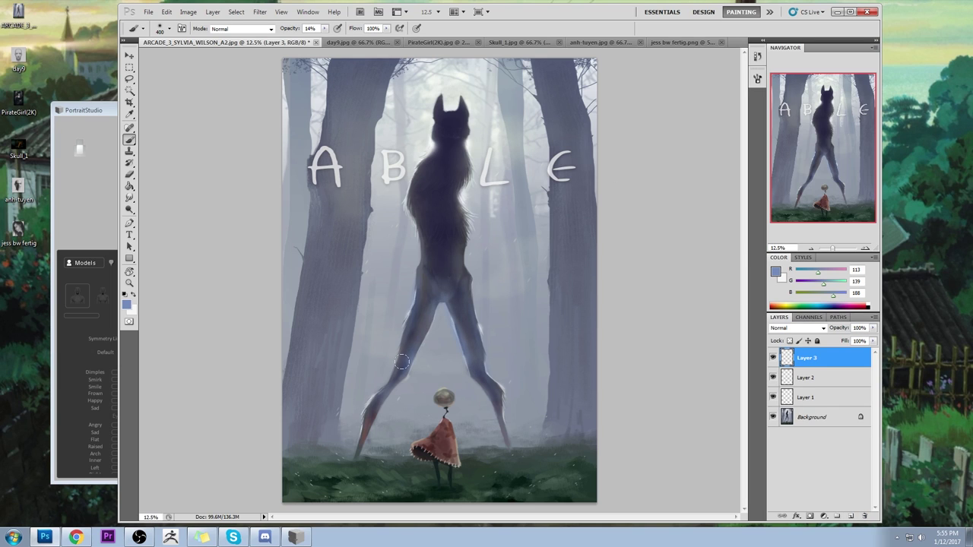
left_click_drag(402, 362, 439, 273)
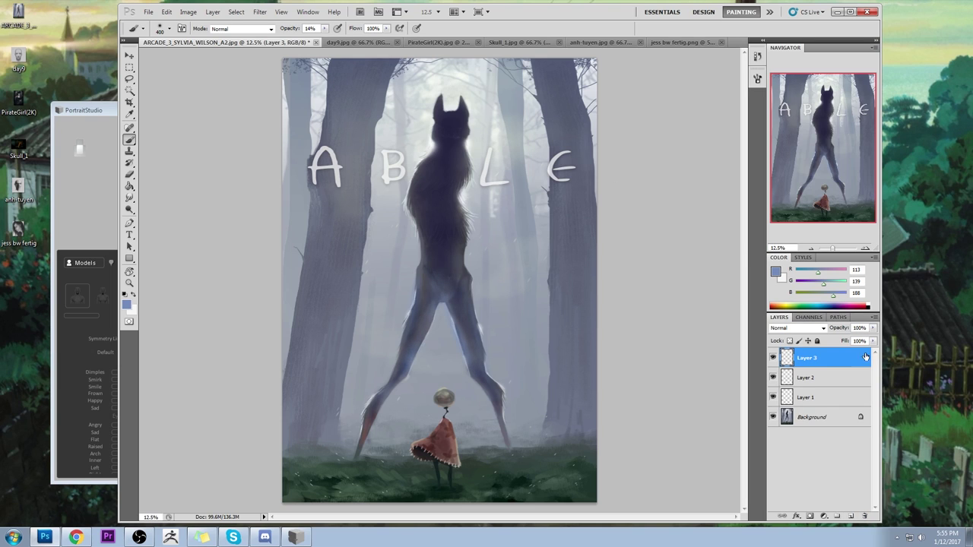
Step: Select Layer 1 in the layer stack and open its layer options menu
left_click(812, 397)
left_click(810, 378)
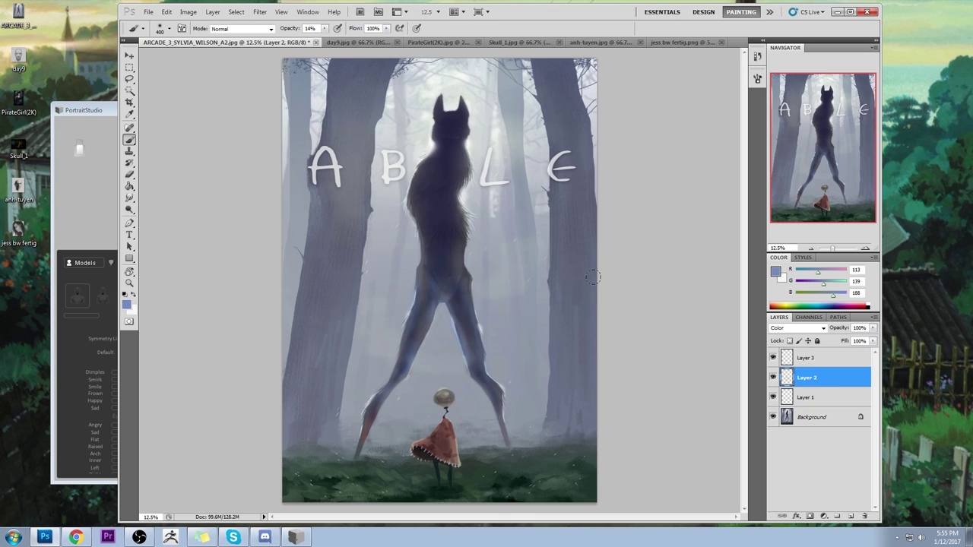
right_click(805, 396)
Step: Merge Layers 1, 2 and 3 down into the Background
left_click(801, 363)
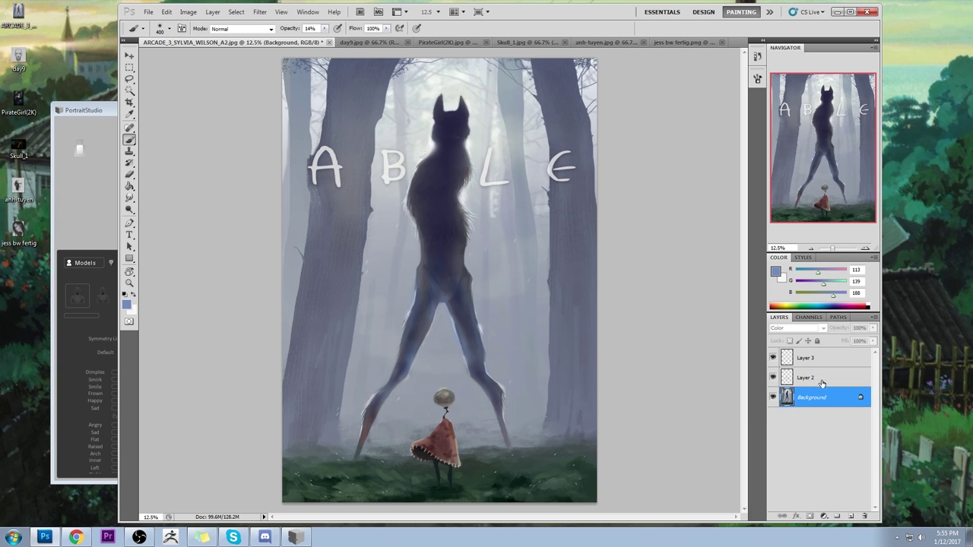
right_click(825, 378)
left_click(848, 354)
right_click(809, 357)
left_click(836, 341)
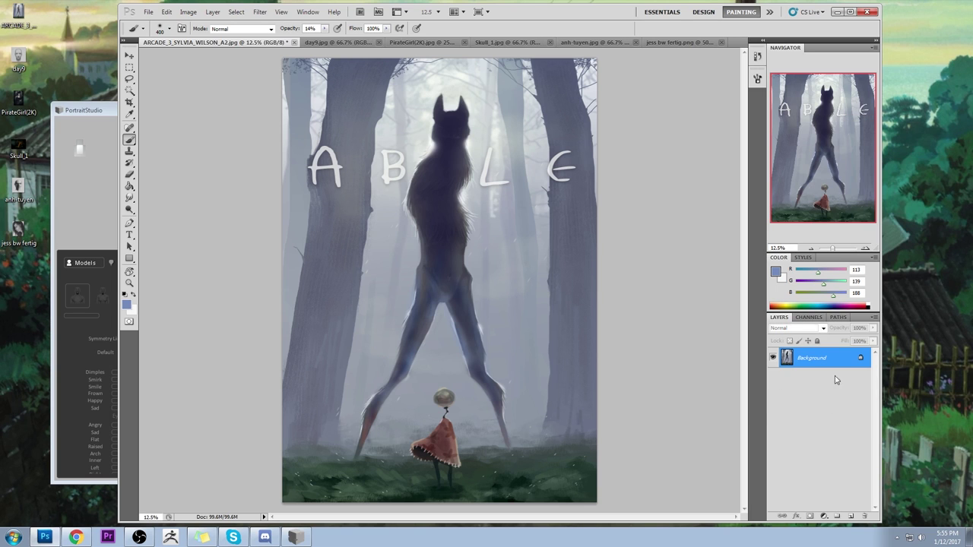
Step: On a new Darken-mode layer, darken the wolf's head and ears with sampled navy at brush size 600
left_click(850, 516)
left_click(792, 327)
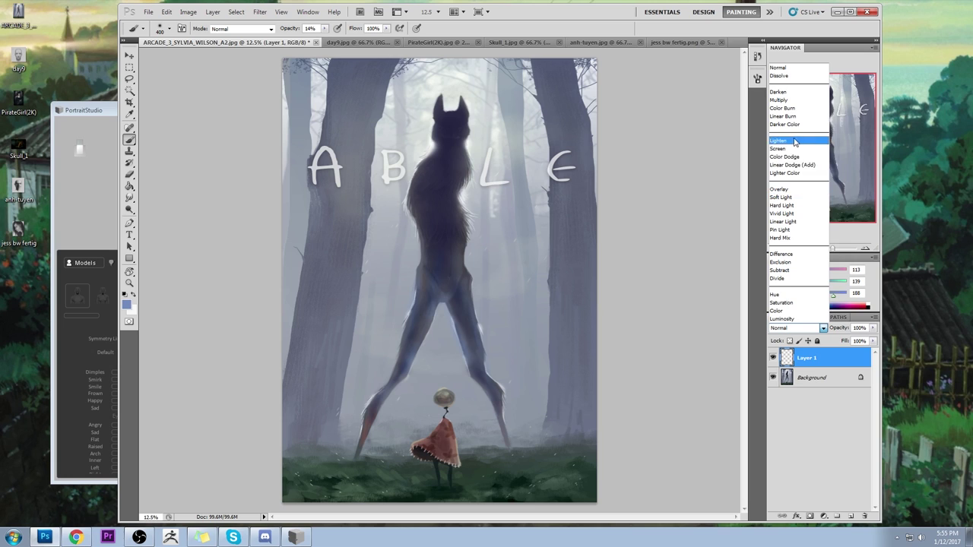
left_click(790, 92)
left_click(449, 110, "alt")
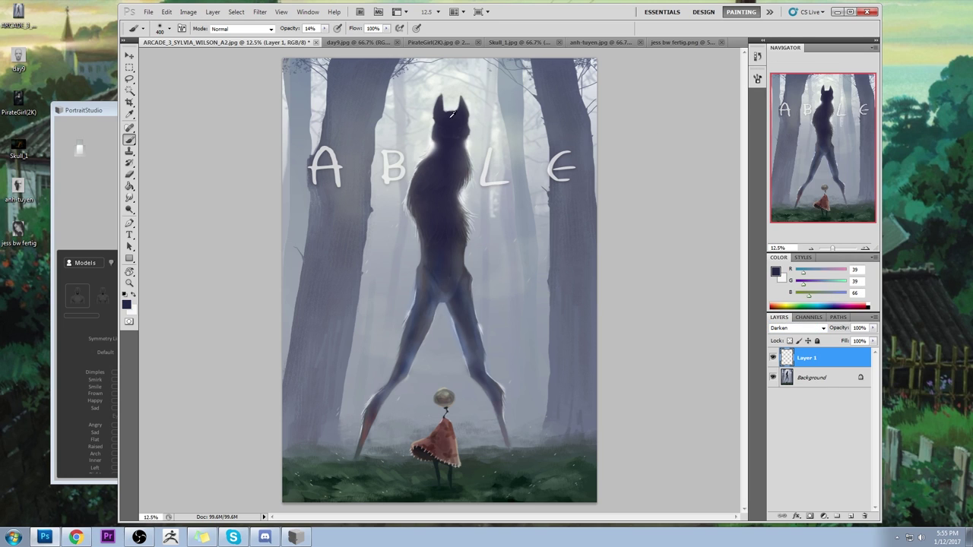
key("bracketright")
key("bracketright")
left_click(440, 120)
left_click_drag(430, 103, 426, 97)
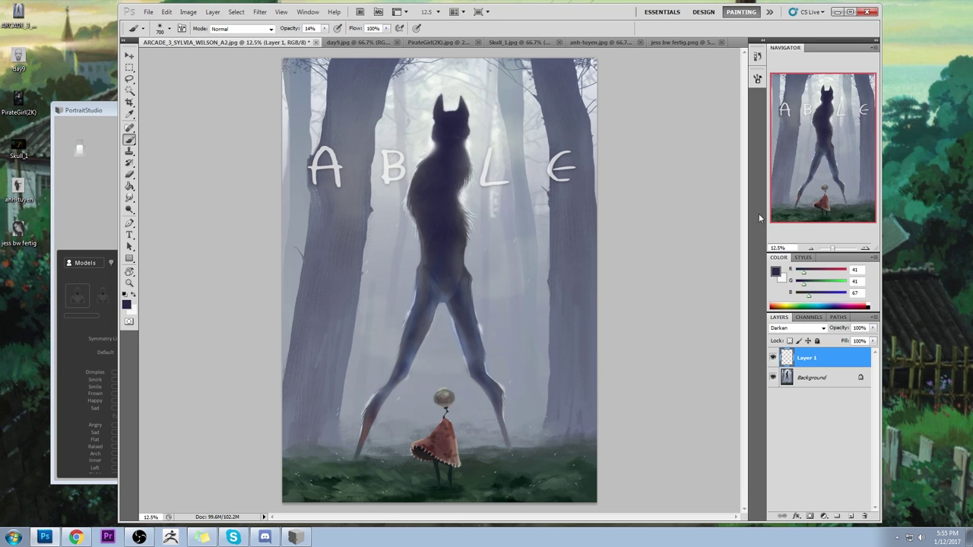
Step: Keep the Darken mode and set the brush to 80 px at 100% opacity
left_click(789, 328)
left_click(693, 291)
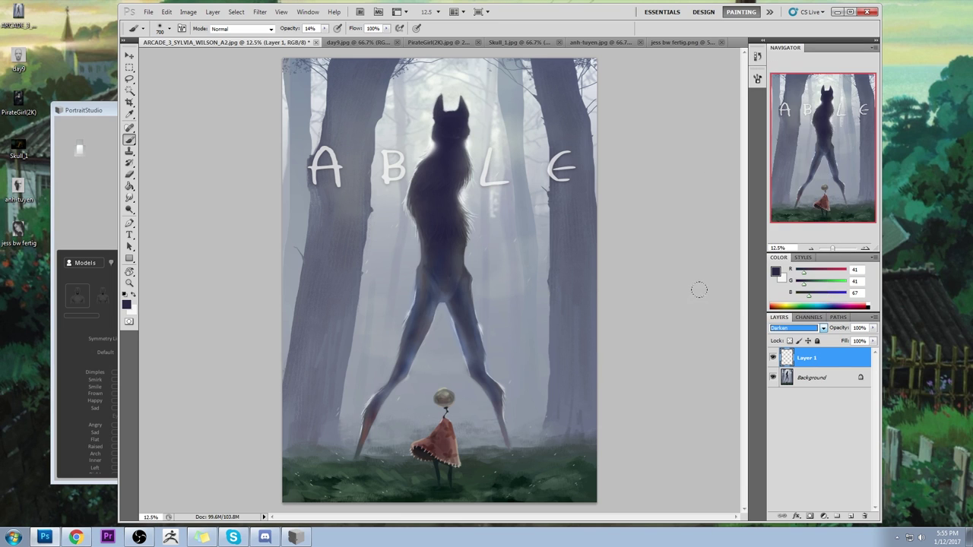
right_click(470, 159)
left_click(529, 309)
key("bracketleft")
key("bracketleft")
key("bracketleft")
key("bracketleft")
key("bracketleft")
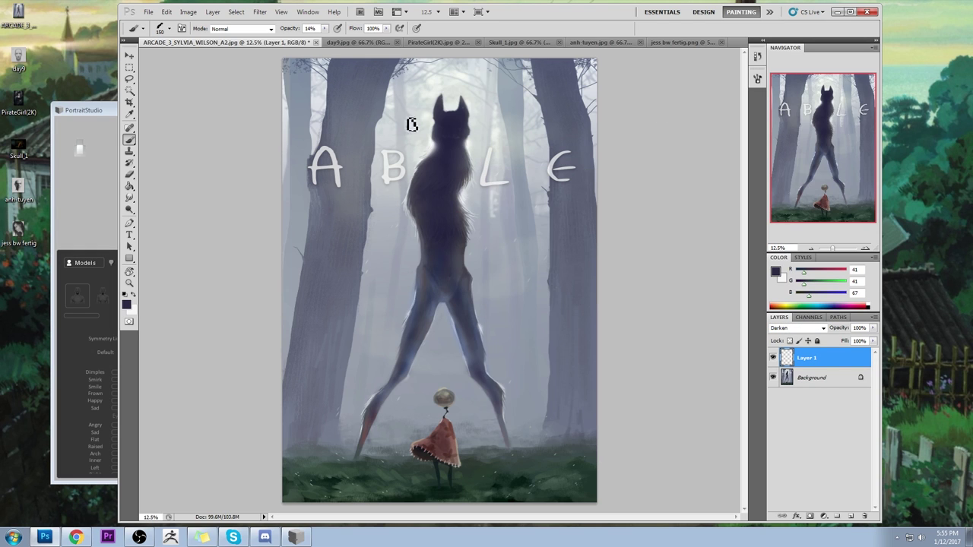
left_click(325, 28)
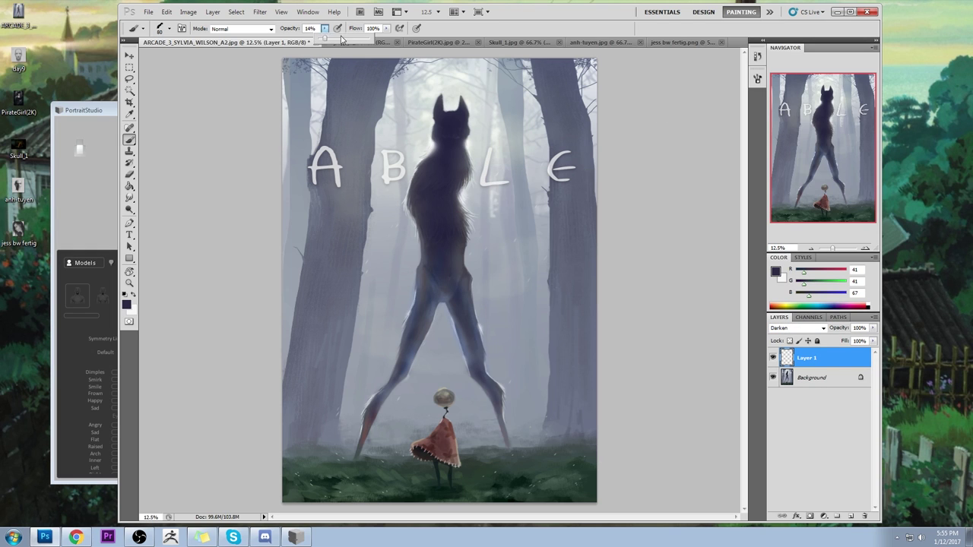
left_click_drag(328, 38, 378, 44)
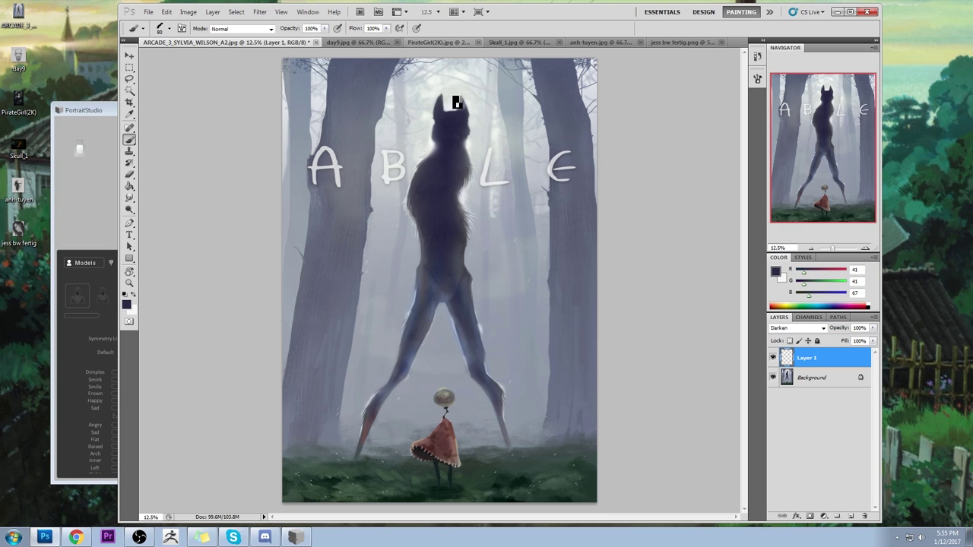
Step: Mark between the wolf's ears, then refine the right ear with an 80 px eraser
mouse_move(453, 95)
left_mouse_down()
mouse_move(448, 105)
mouse_move(466, 91)
mouse_move(449, 96)
left_mouse_up()
key("e")
key("bracketleft")
key("bracketleft")
key("bracketleft")
mouse_move(457, 105)
left_mouse_down()
mouse_move(451, 96)
mouse_move(454, 111)
left_mouse_up()
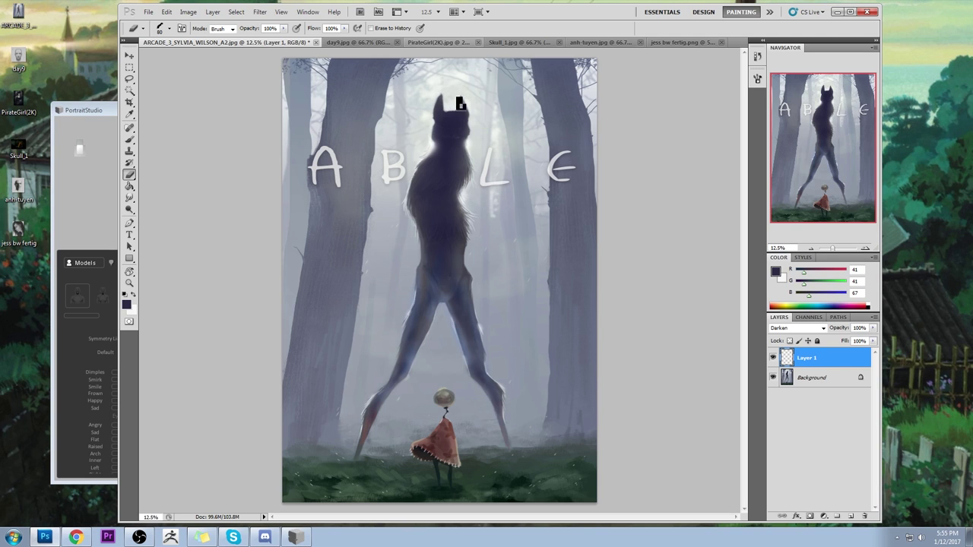
Step: Zoom in on the wolf's head and lasso taller, pointed shapes for both ears
key("z")
left_click(479, 142)
left_click_drag(478, 142, 348, 120)
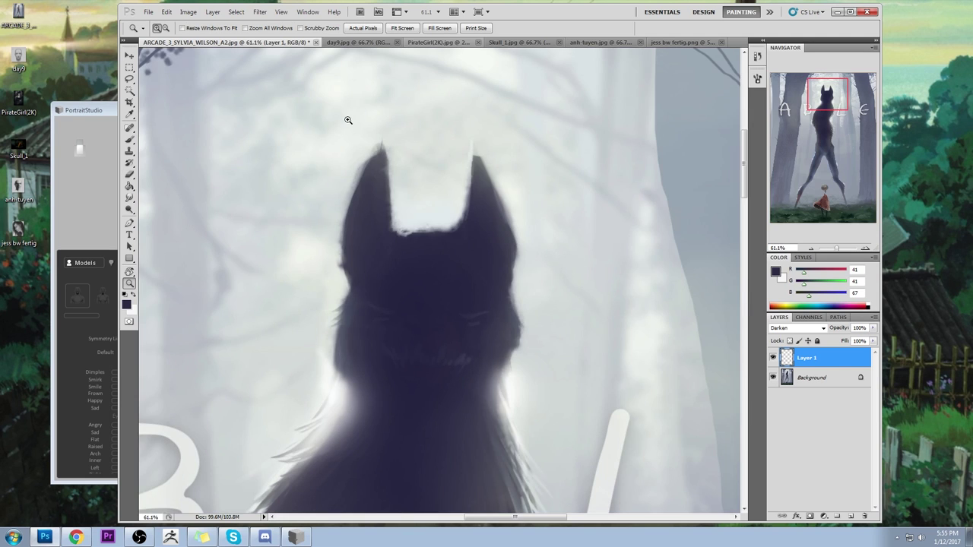
key("b")
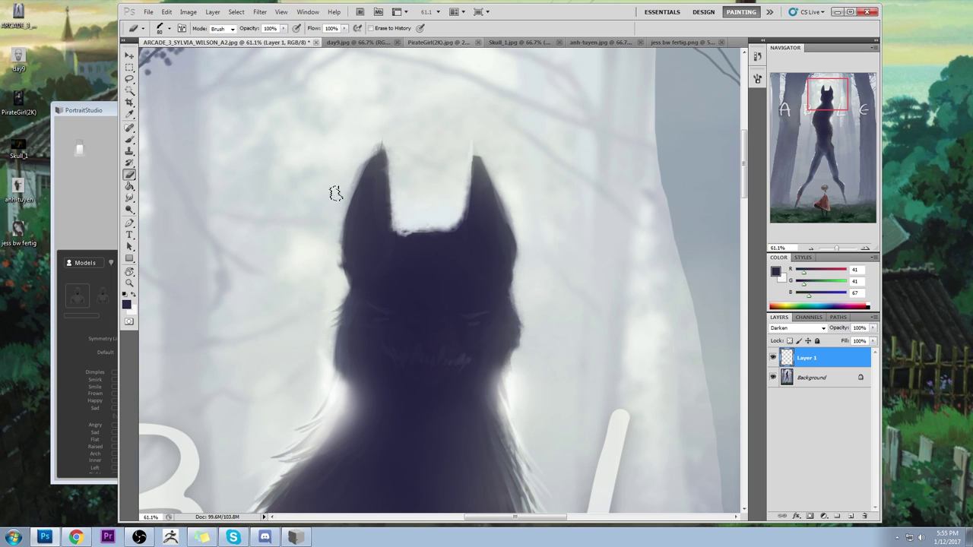
key("l")
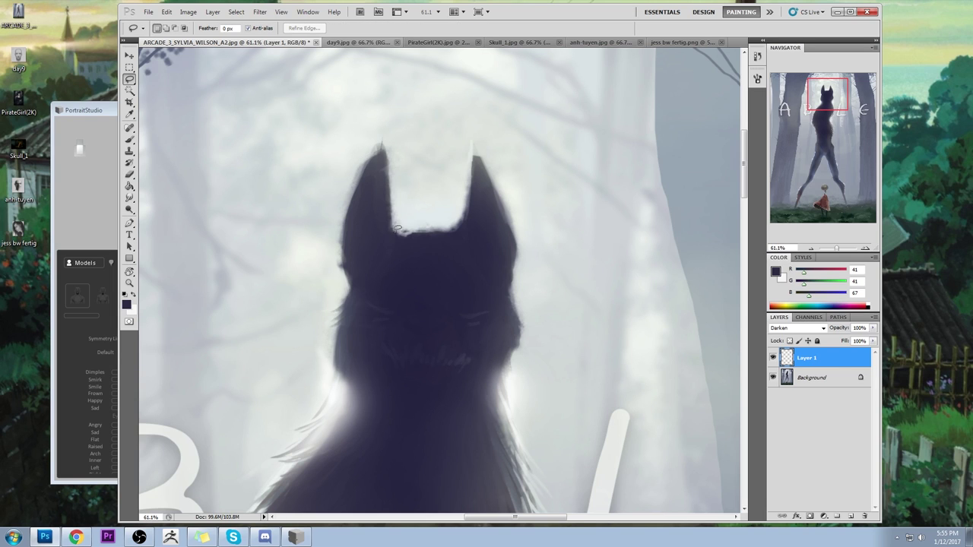
left_click_drag(389, 199, 394, 213)
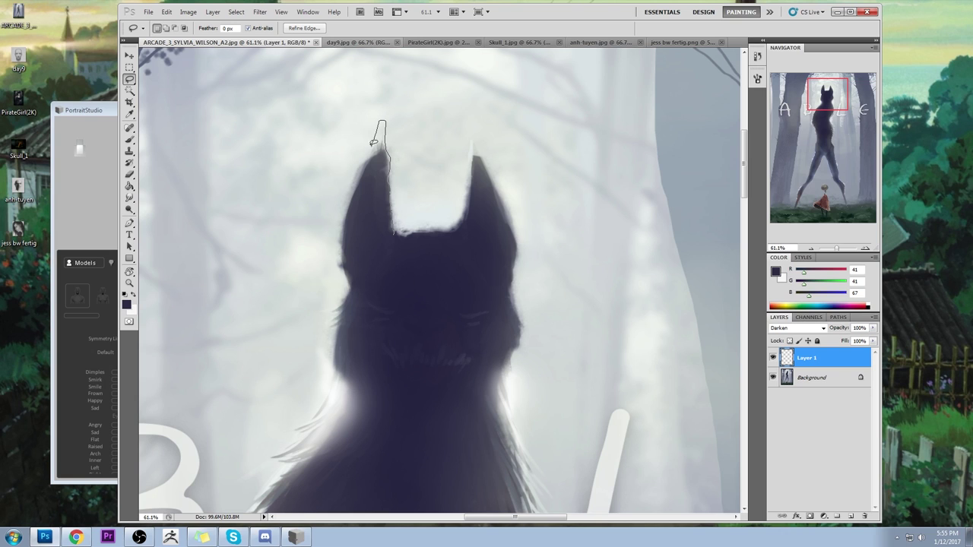
mouse_move(342, 237)
left_mouse_down()
mouse_move(384, 264)
mouse_move(392, 231)
left_mouse_up()
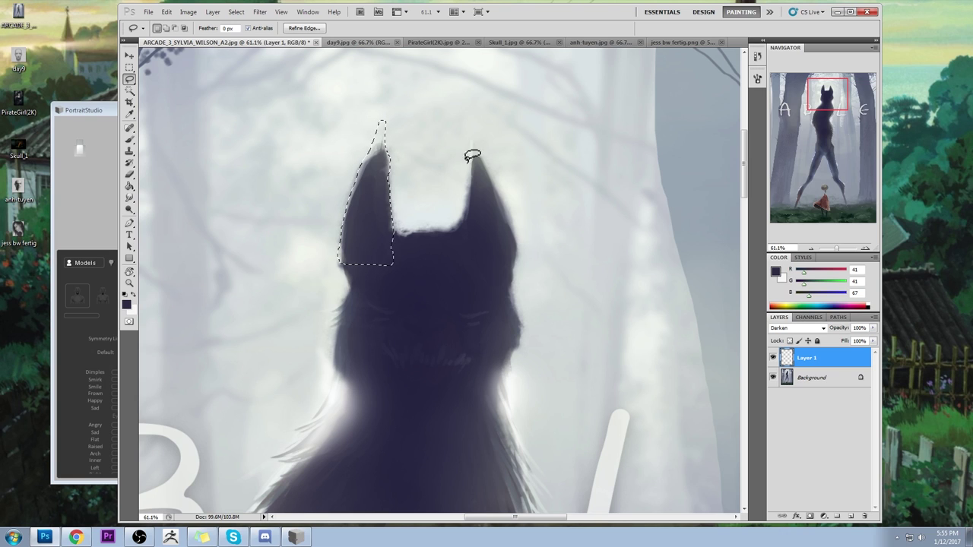
mouse_move(452, 234)
left_mouse_down()
mouse_move(471, 192)
mouse_move(475, 116)
mouse_move(507, 228)
mouse_move(495, 266)
mouse_move(449, 252)
left_mouse_up()
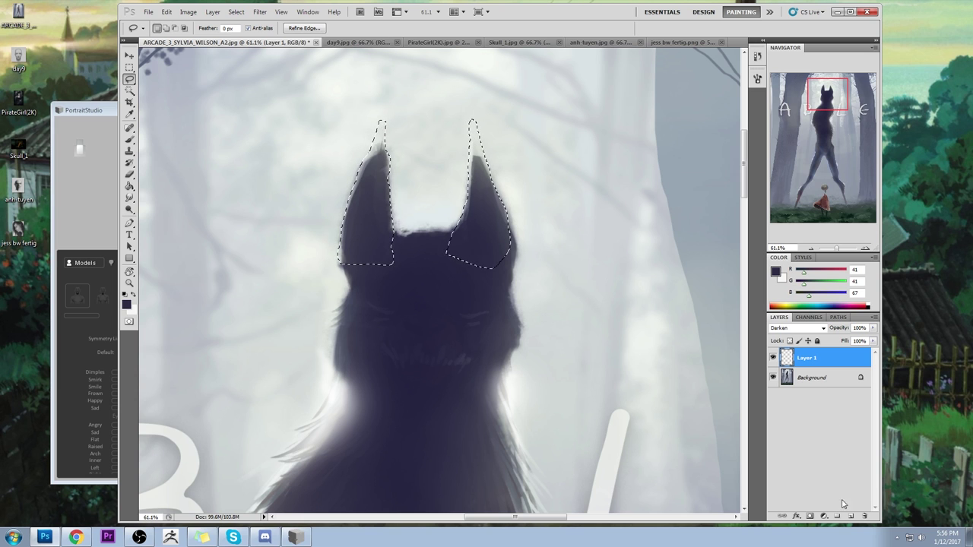
Step: Fill the ear selection with dark paint on a new layer using a 600 px brush, then deselect
key("ctrl+shift+alt+n")
key("b")
key("bracketright")
key("bracketright")
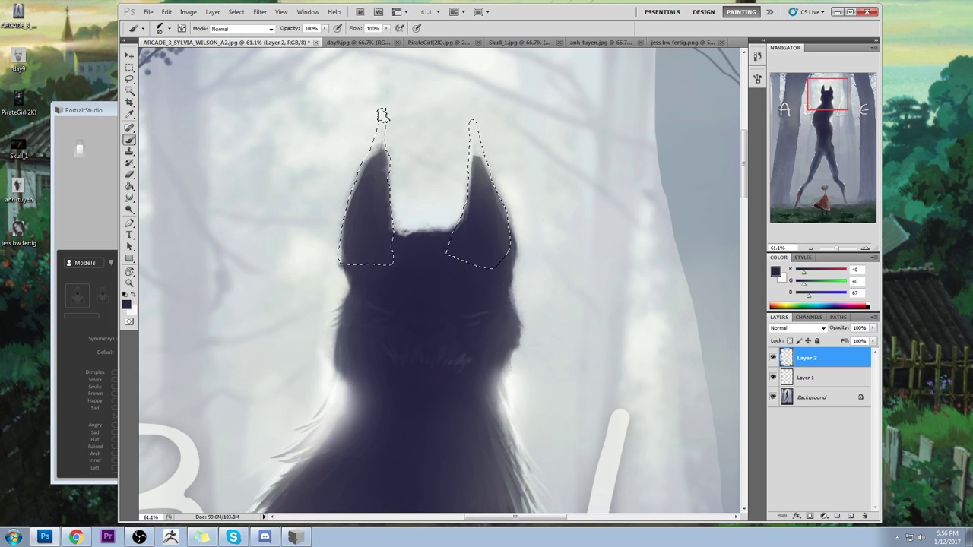
key("ctrl+0")
key("bracketright")
key("bracketright")
key("bracketright")
key("bracketright")
key("bracketright")
key("bracketright")
key("bracketright")
key("bracketright")
key("bracketright")
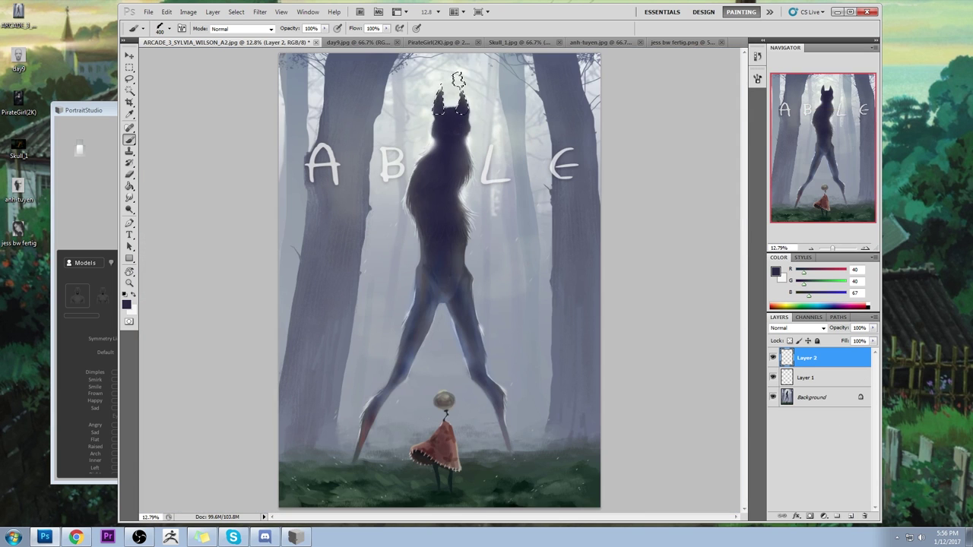
mouse_move(456, 84)
left_mouse_down()
mouse_move(448, 97)
mouse_move(456, 76)
mouse_move(456, 86)
left_mouse_up()
key("ctrl+d")
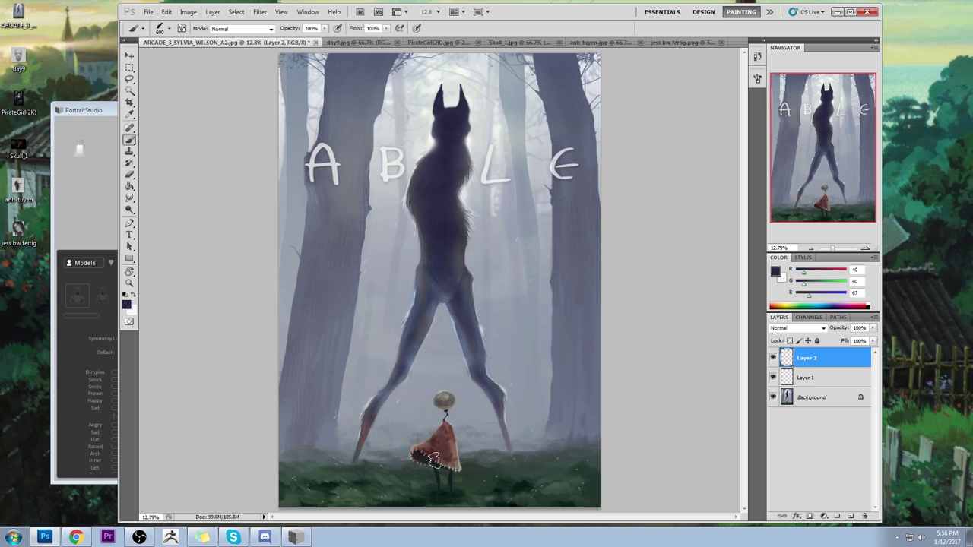
Step: Sample the dark creature colour 42,42,68, set the brush to 125, and flatten the image
key("m")
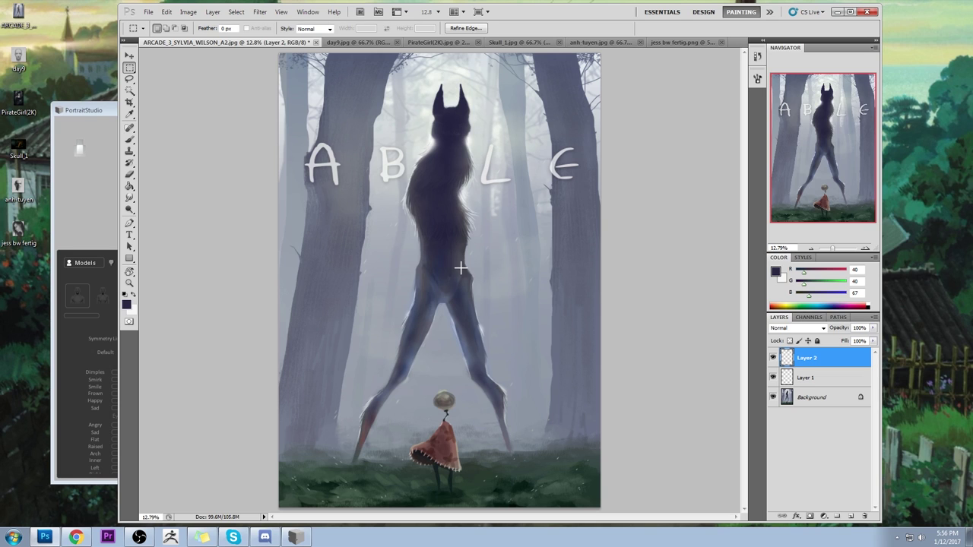
right_click(458, 265)
left_click(481, 250)
key("b")
left_click(446, 95, "alt")
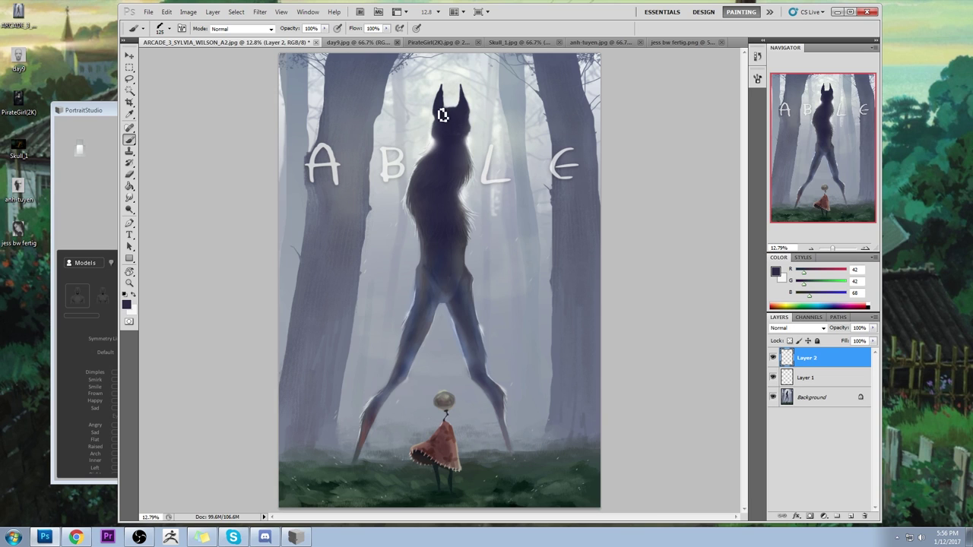
key("bracketleft")
key("bracketleft")
key("bracketleft")
key("bracketleft")
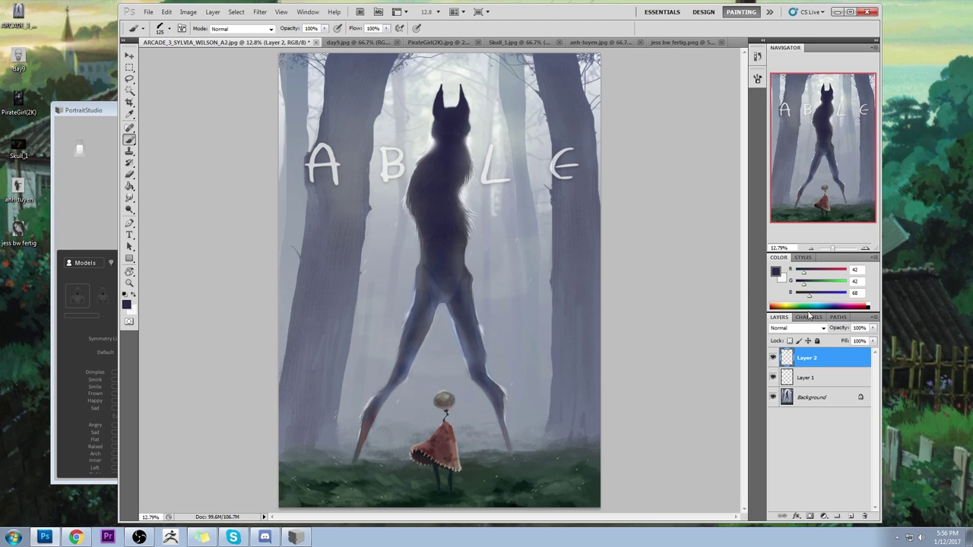
right_click(820, 361)
left_click(857, 352)
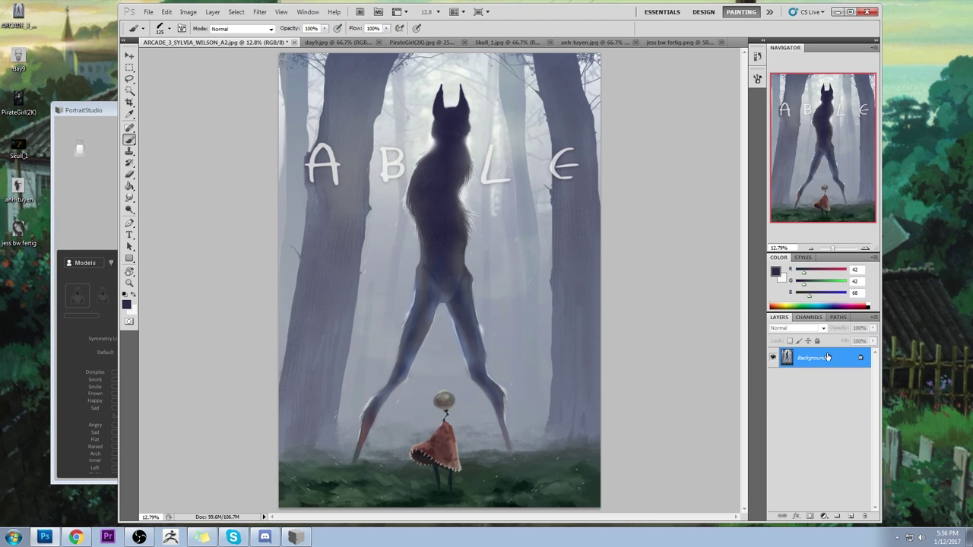
Step: Add a new layer and choose brush preset 30
left_click(850, 516)
right_click(468, 114)
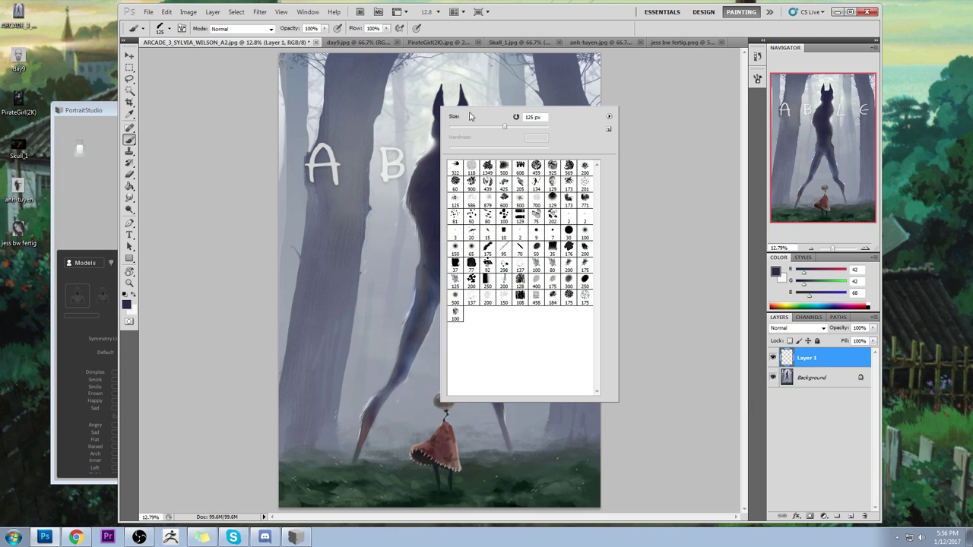
left_click(629, 189)
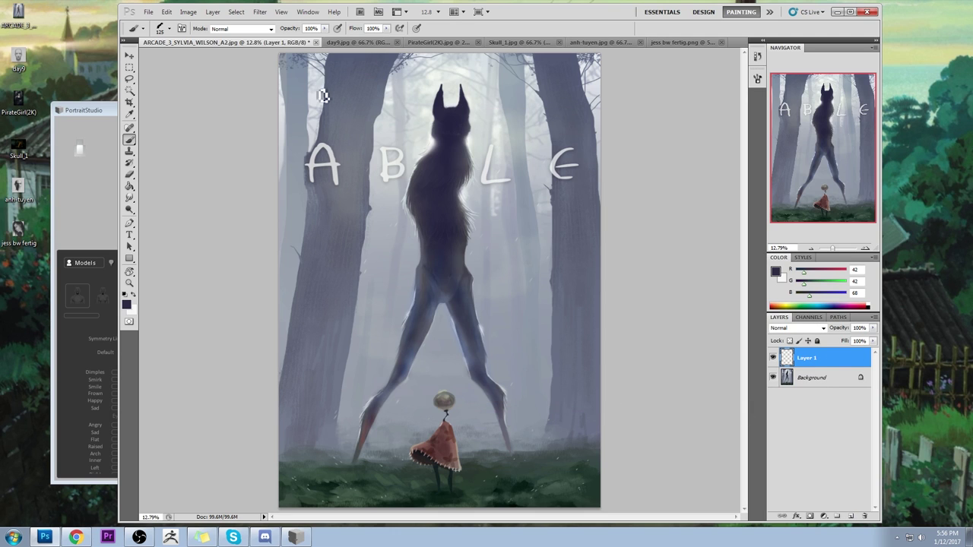
right_click(435, 177)
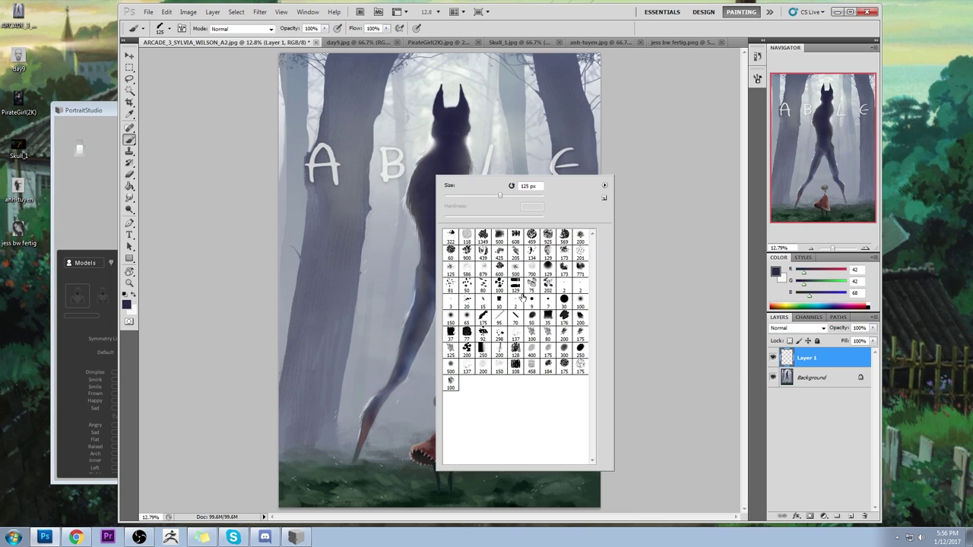
left_click(580, 304)
left_click(671, 277)
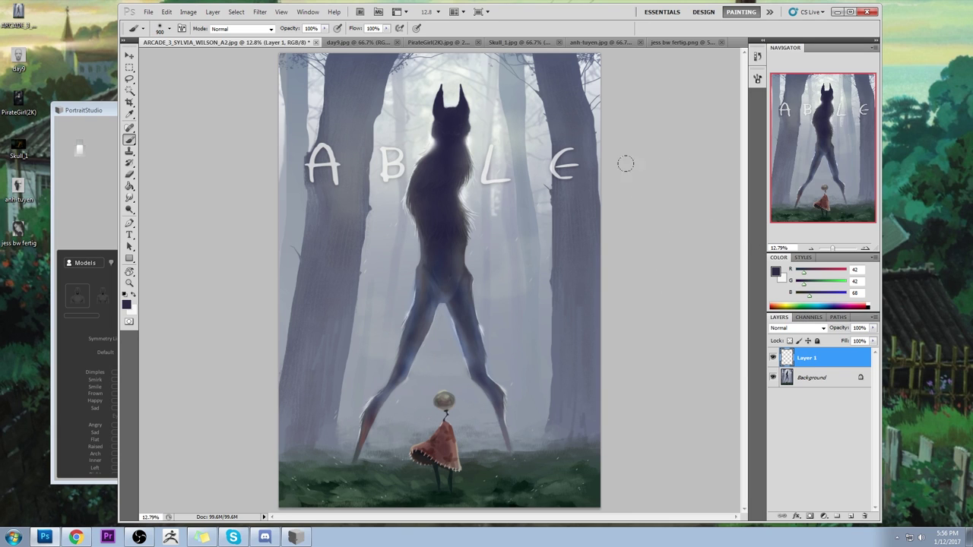
Step: Pick a brighter, saturated purple around hue 285° in the Color Picker
left_click(776, 273)
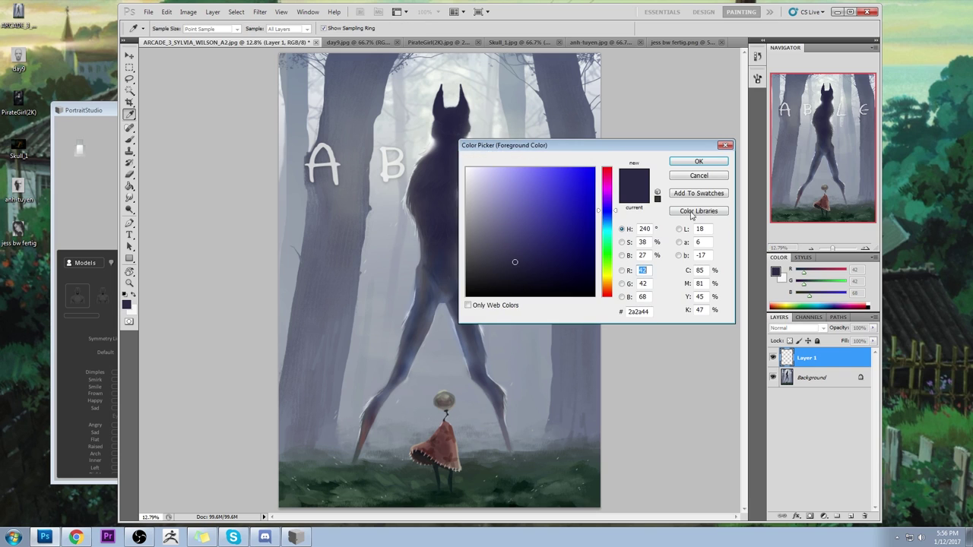
left_click(467, 100)
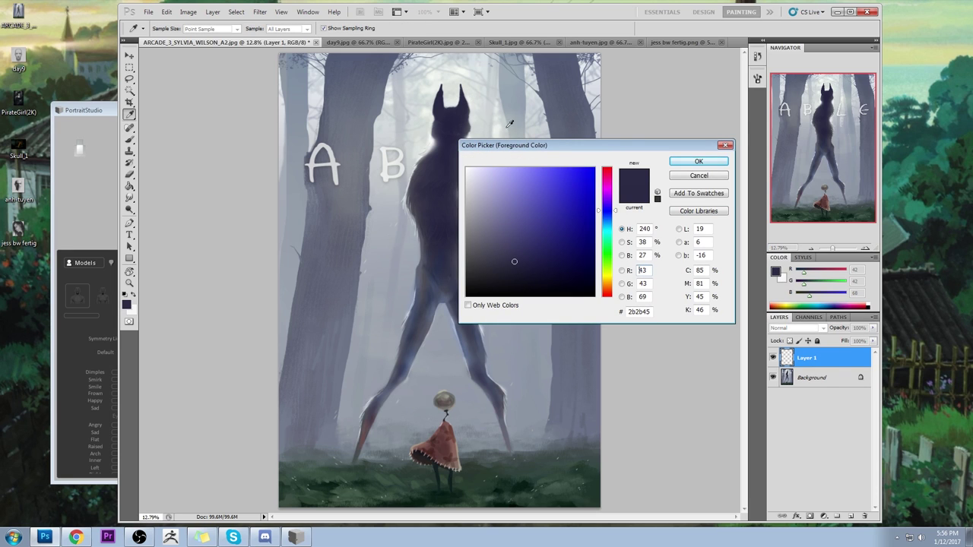
left_click(466, 93)
left_click(444, 104)
left_click_drag(615, 214, 614, 196)
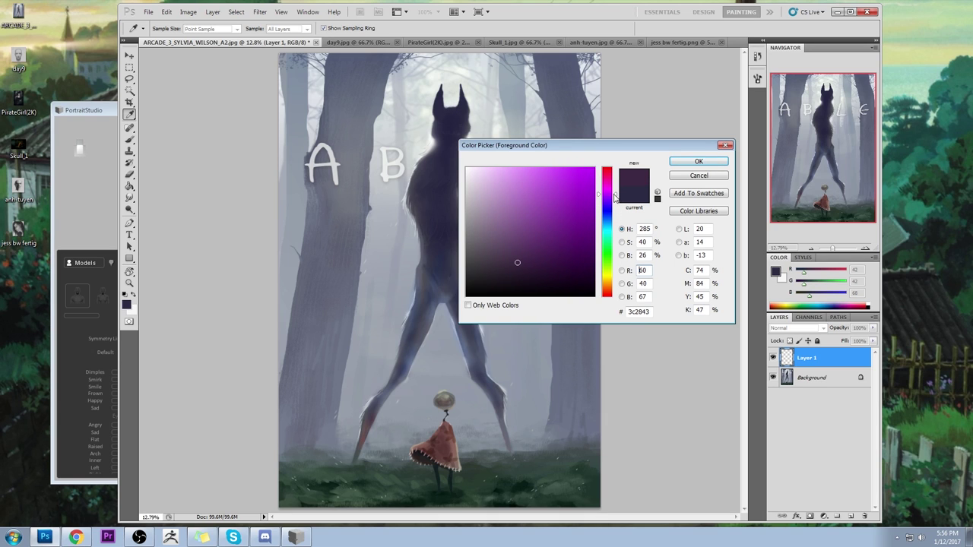
left_click_drag(524, 252, 542, 220)
left_click(687, 167)
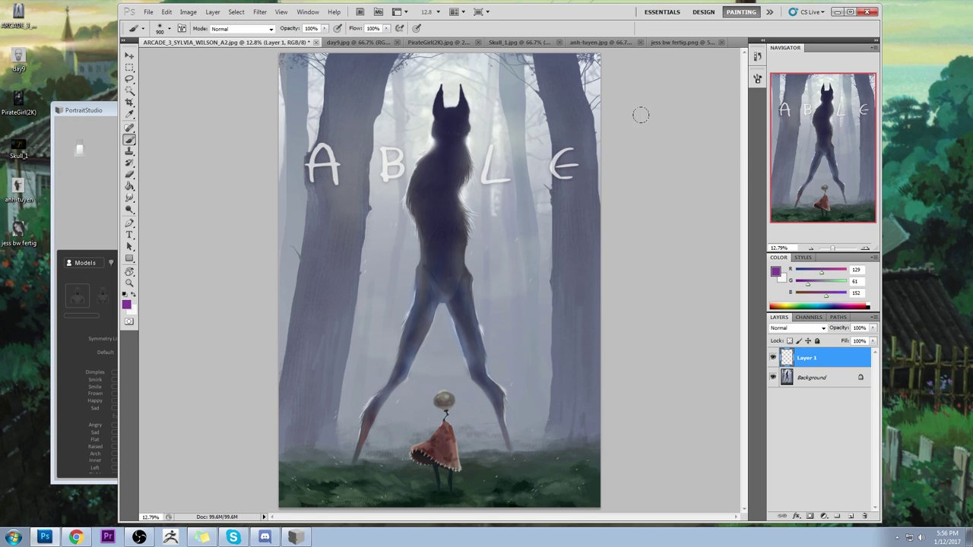
Step: Paint purple onto the ears, then add a faint pale 37%-opacity stroke on the left ear
key("bracketleft")
key("bracketleft")
mouse_move(430, 94)
left_mouse_down()
mouse_move(439, 103)
mouse_move(437, 94)
mouse_move(460, 97)
mouse_move(463, 112)
left_mouse_up()
left_click(432, 137, "alt")
left_click_drag(324, 28, 294, 38)
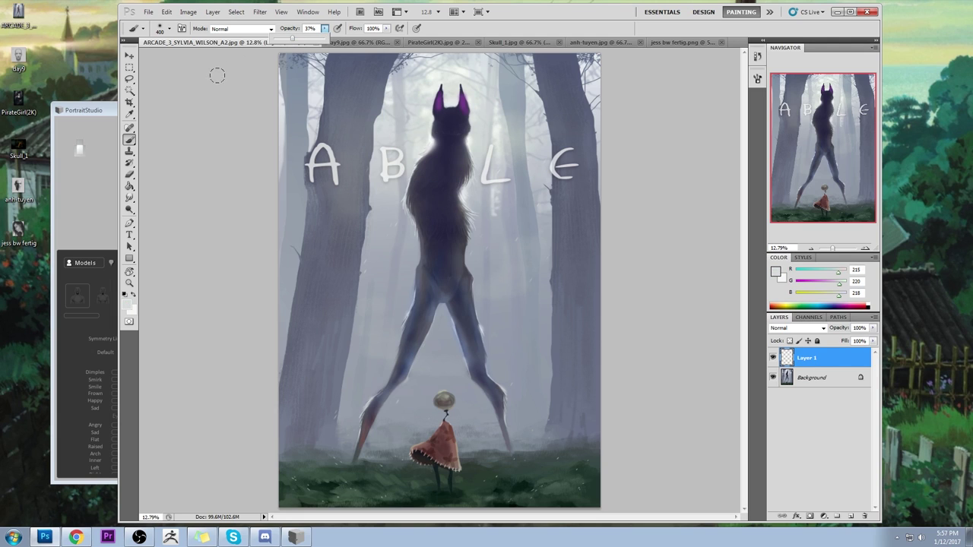
left_click_drag(437, 96, 439, 107)
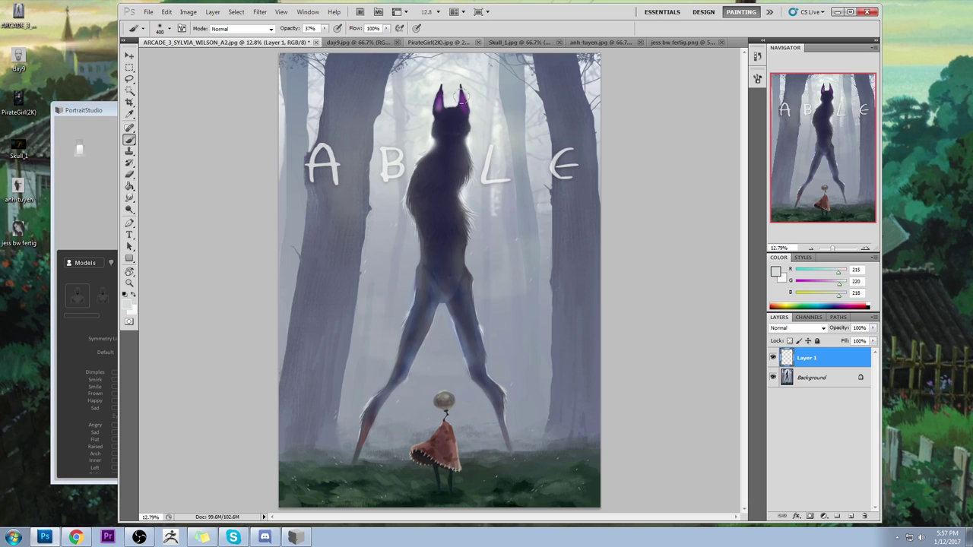
Step: Switch to the Eraser tool
key("e")
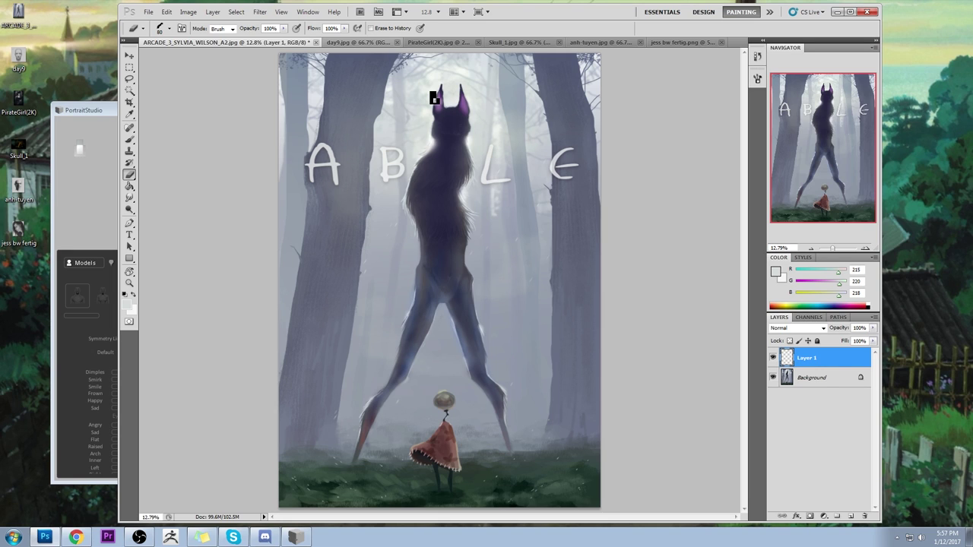
Step: Choose a 100 px round brush and sample purples from the creature's ears
right_click(479, 141)
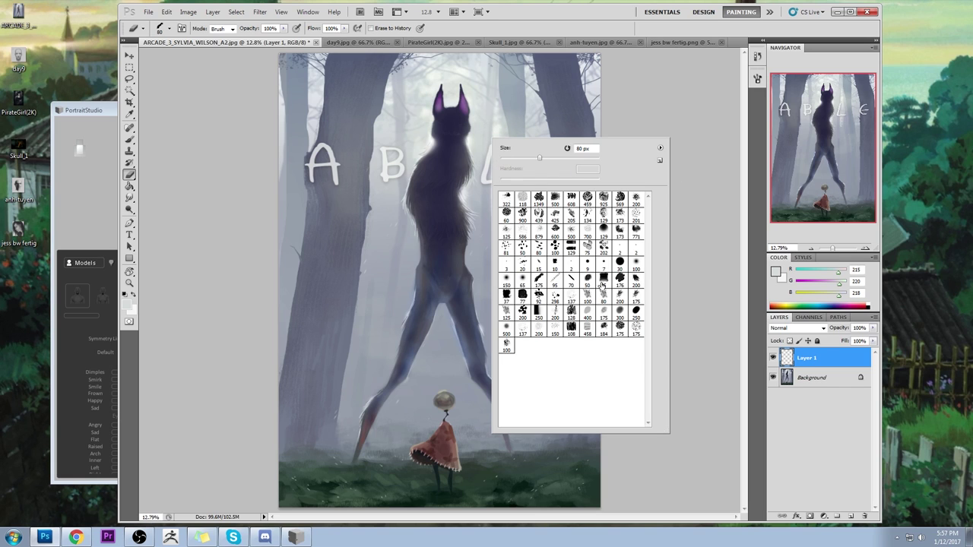
left_click(637, 264)
left_click(690, 111)
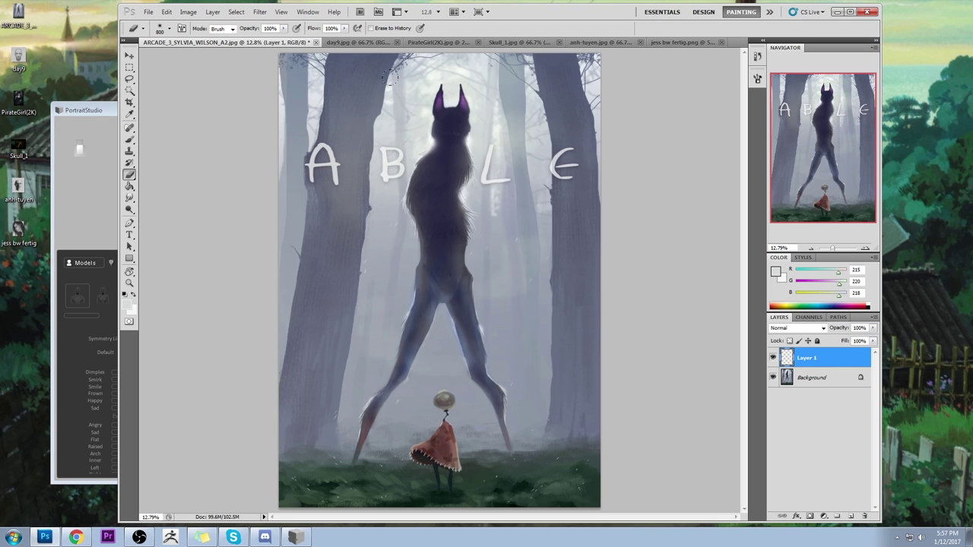
key("b")
left_click(438, 91, "alt")
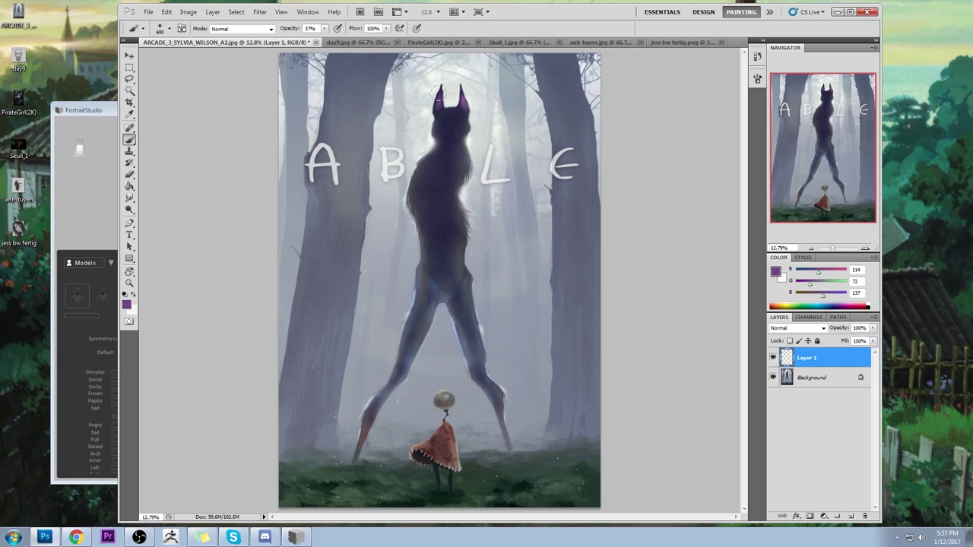
left_click(439, 85, "alt")
left_click(458, 93, "alt")
Step: Brighten the left ear edge with a soft fog-coloured stroke, ending on near-white 243,246,245
left_click(428, 55, "alt")
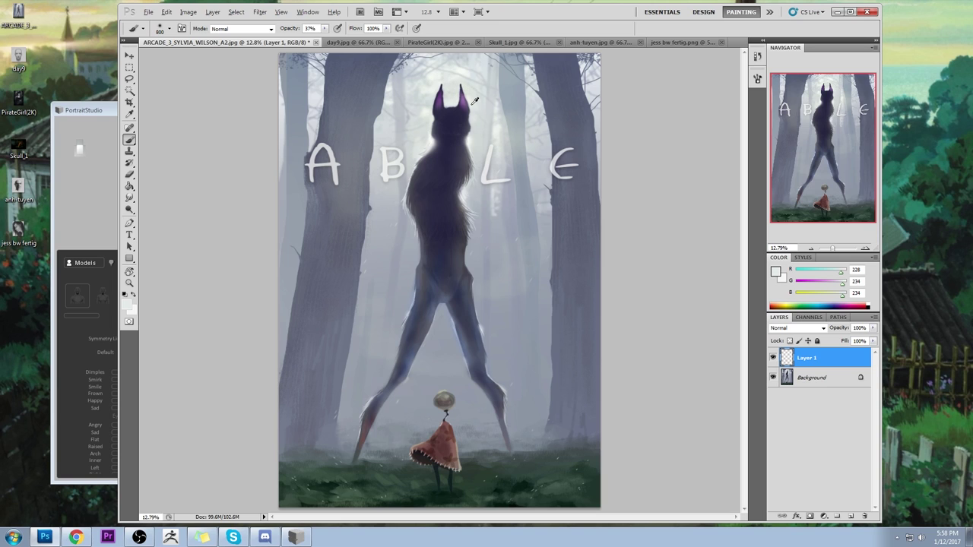
left_click(470, 137, "alt")
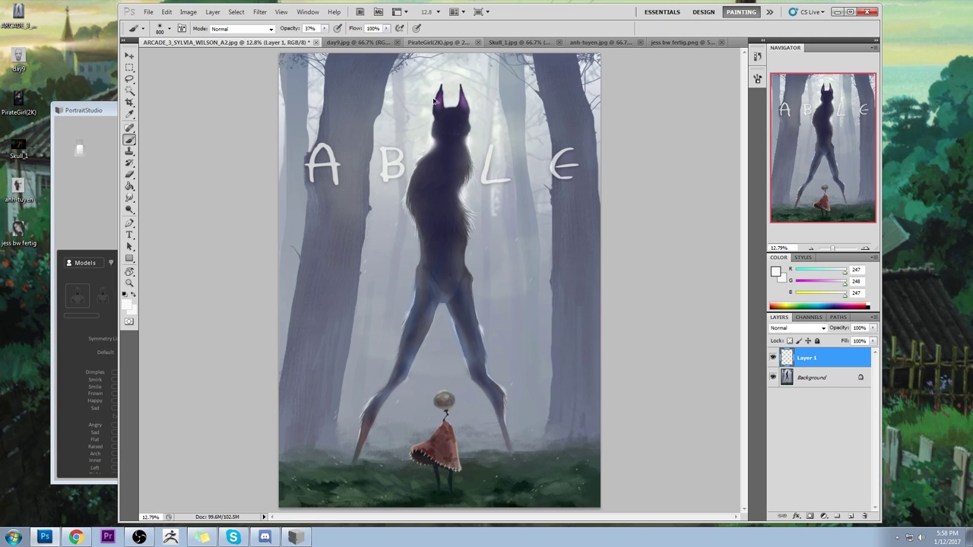
left_click_drag(438, 100, 424, 89)
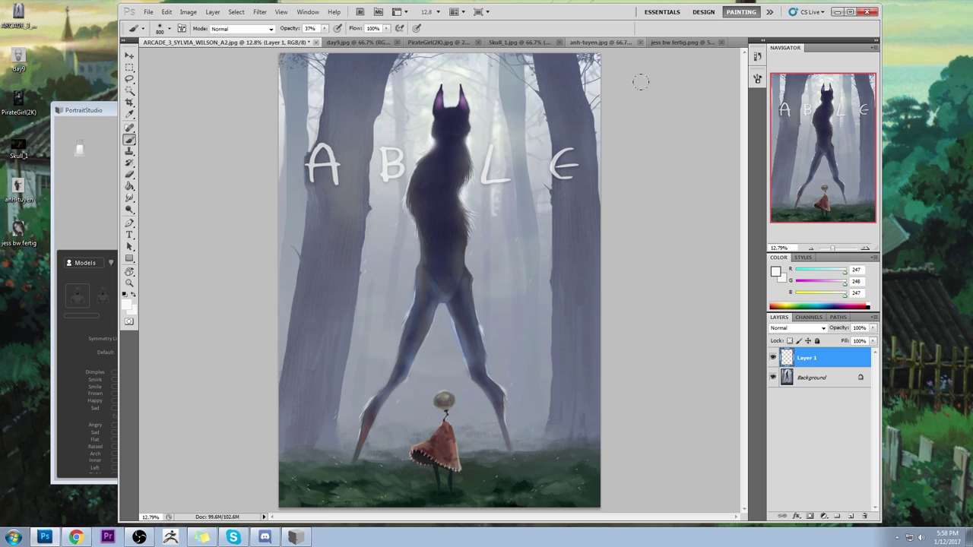
left_click(447, 77, "alt")
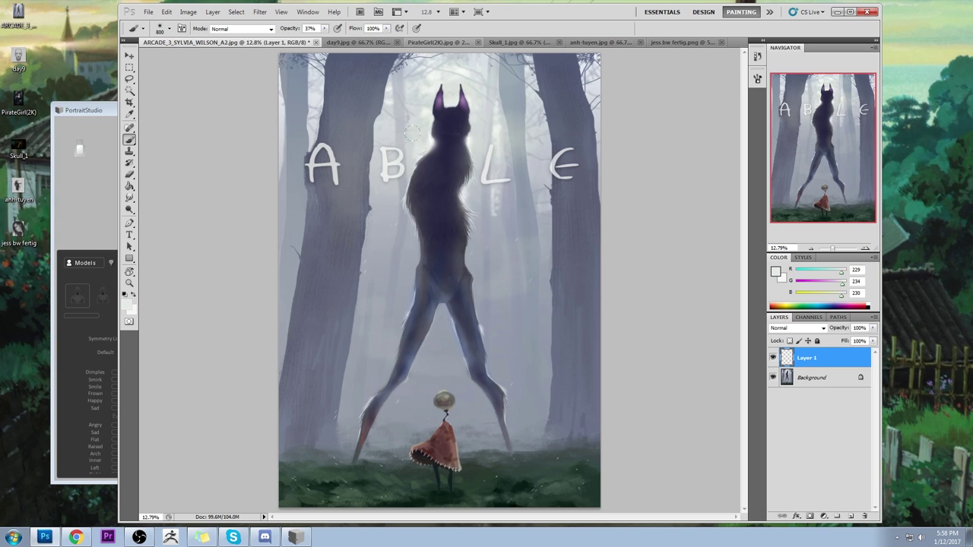
left_click(471, 142, "alt")
Step: Add Layer 2 and paint a pale grey-green along the creature's head edge
left_click(850, 517)
left_click(422, 121, "alt")
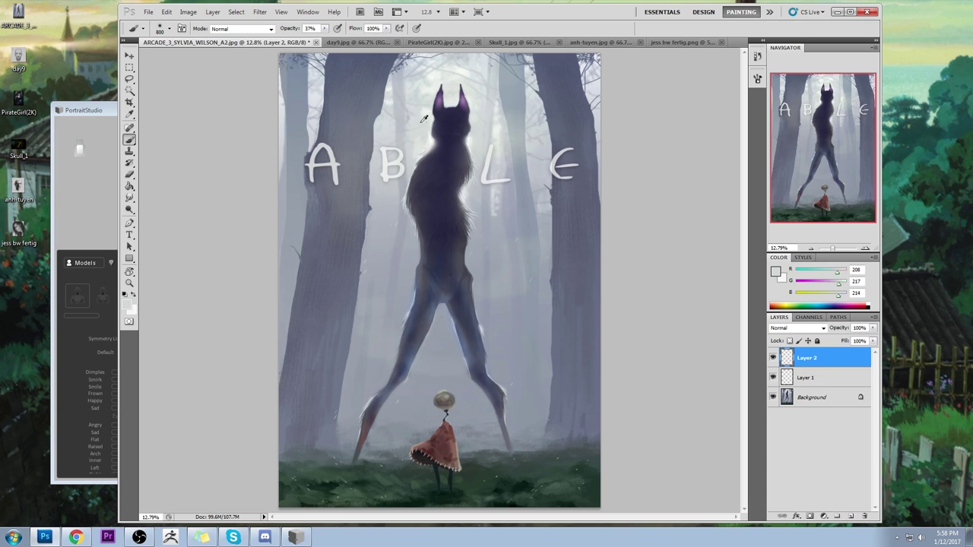
mouse_move(442, 134)
left_mouse_down()
mouse_move(435, 122)
mouse_move(459, 137)
left_mouse_up()
Step: Sample the dark navy from the head while switching between Eraser, Brush and Rotate View
key("e")
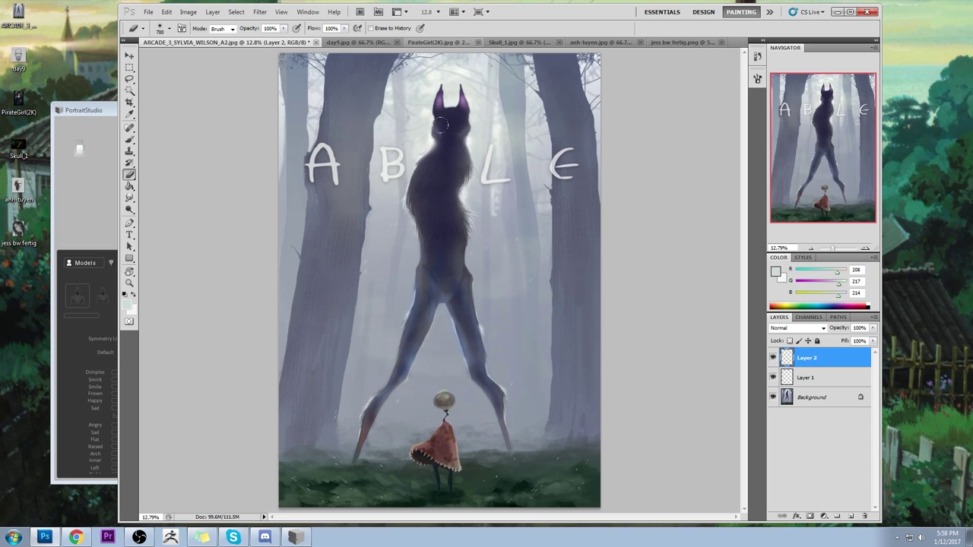
key("b")
left_click(445, 109, "alt")
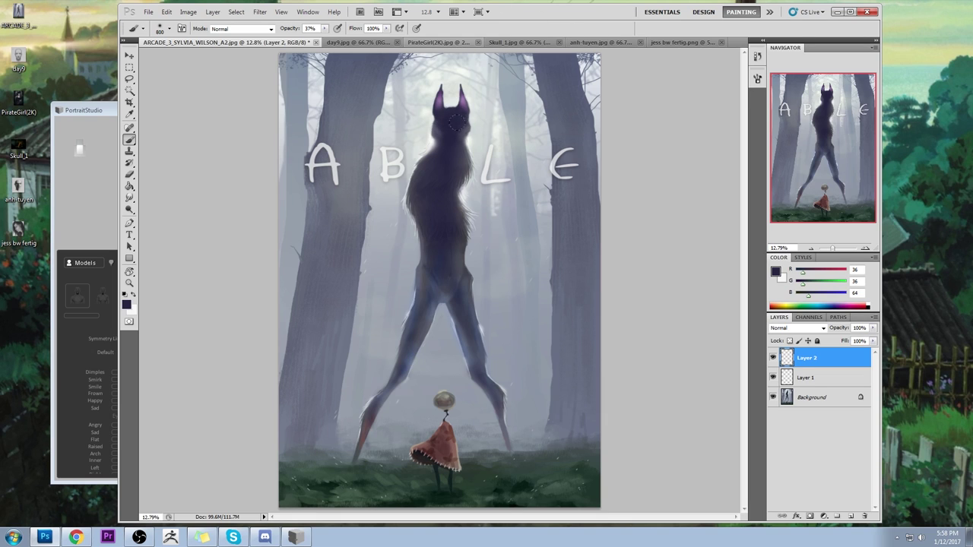
key("r")
key("e")
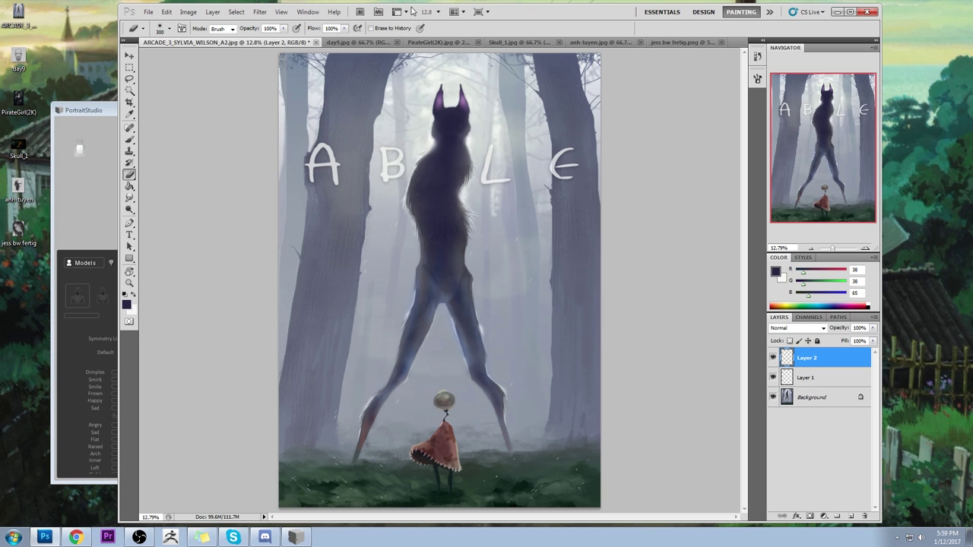
Step: Flatten Layers 1 and 2 into a single Background layer
key("b")
right_click(832, 383)
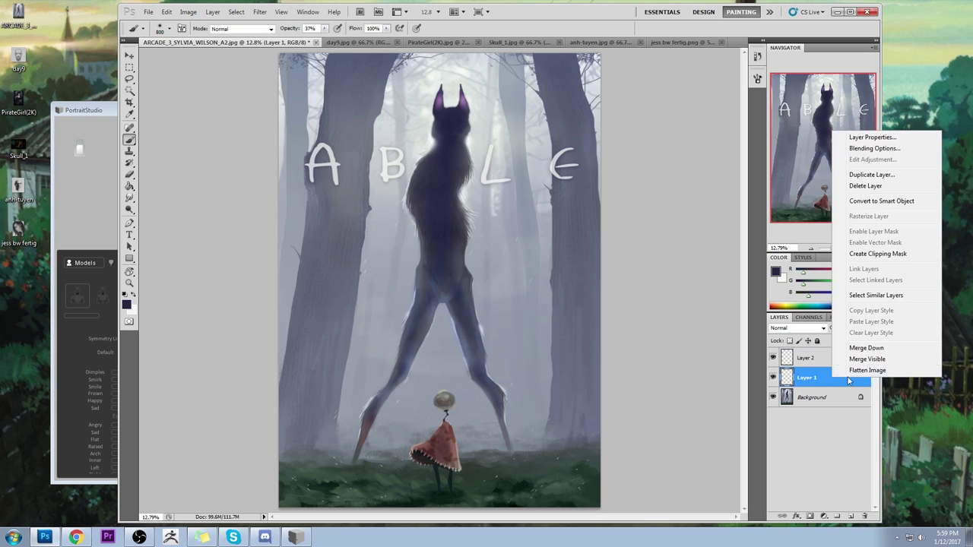
left_click(855, 378)
Step: Try the Dodge brush at different sizes, then set the Smudge tool to 22% strength
left_click(129, 209)
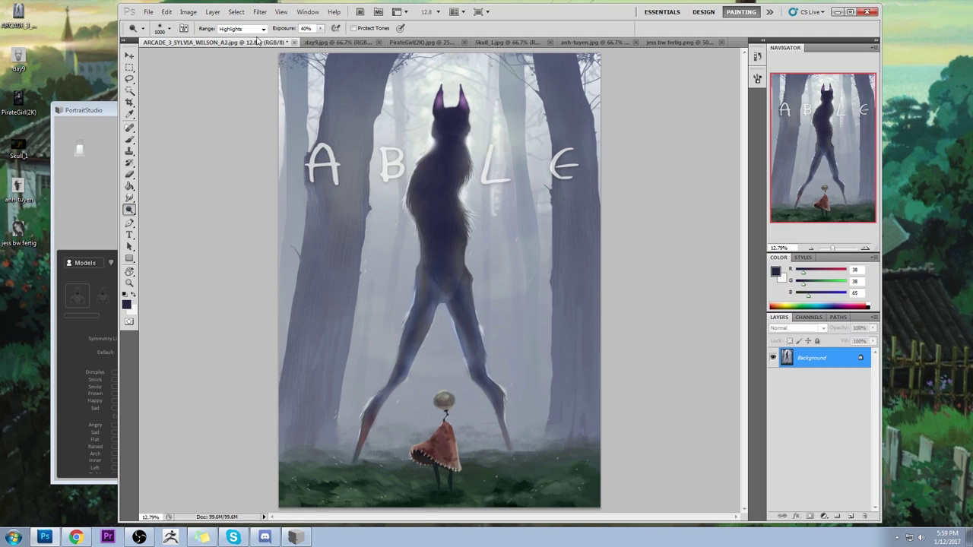
key("bracketright")
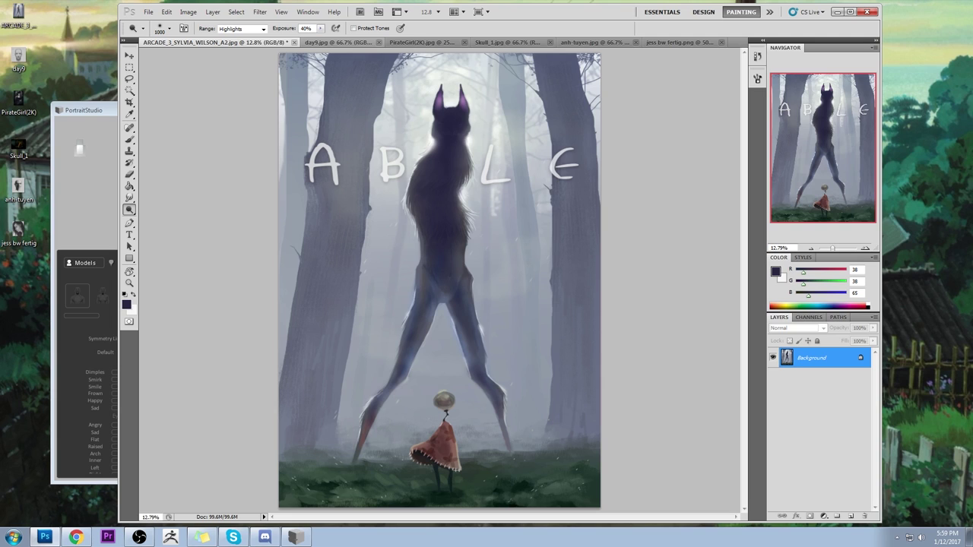
key("bracketleft")
key("bracketleft")
key("bracketleft")
left_click(129, 200)
left_click_drag(129, 199, 162, 218)
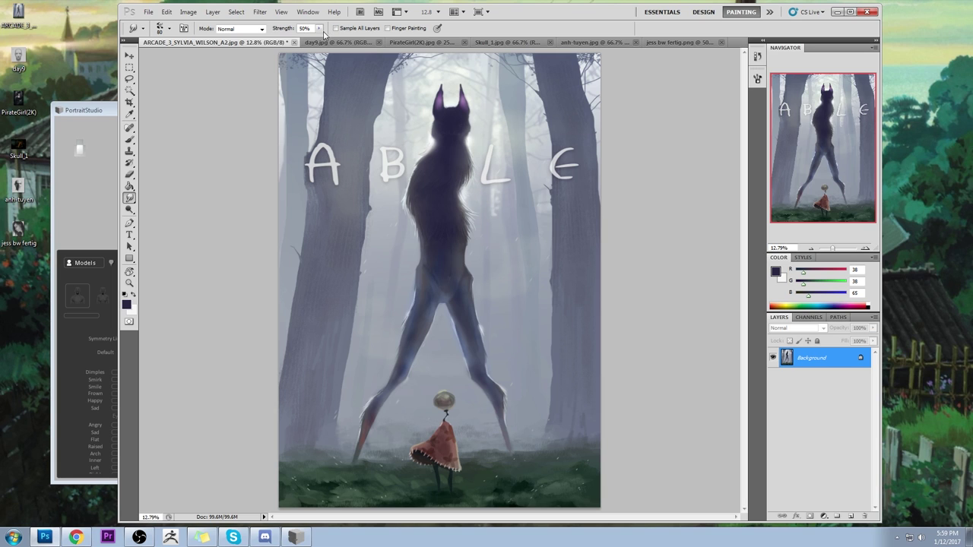
left_click_drag(319, 29, 302, 38)
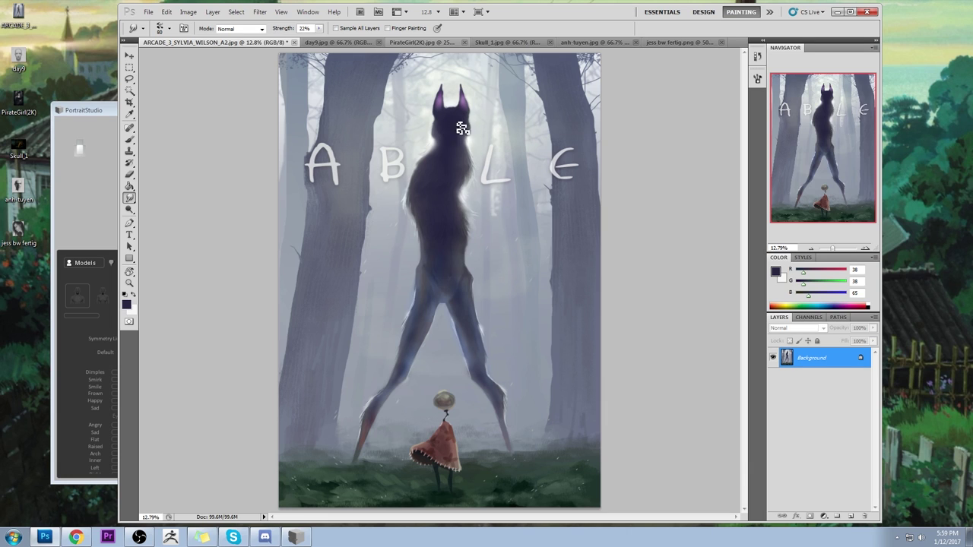
Step: Set up a 175 px brush at 100% opacity, sampling dark blue and near-white
key("b")
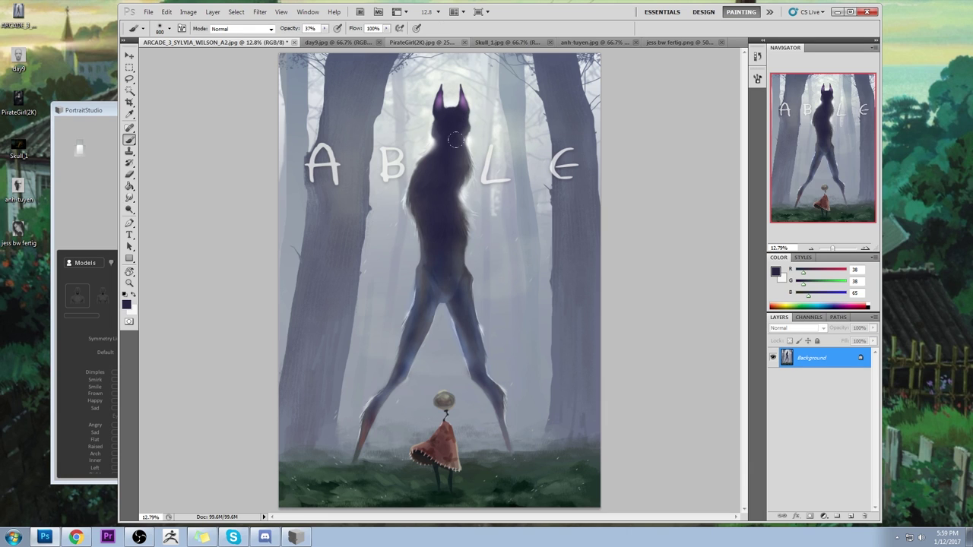
left_click(451, 99, "alt")
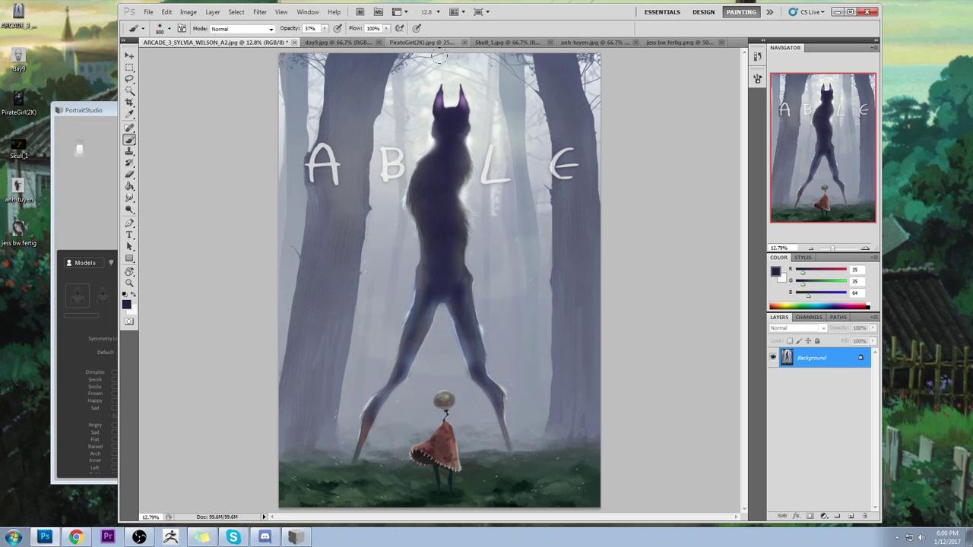
right_click(433, 160)
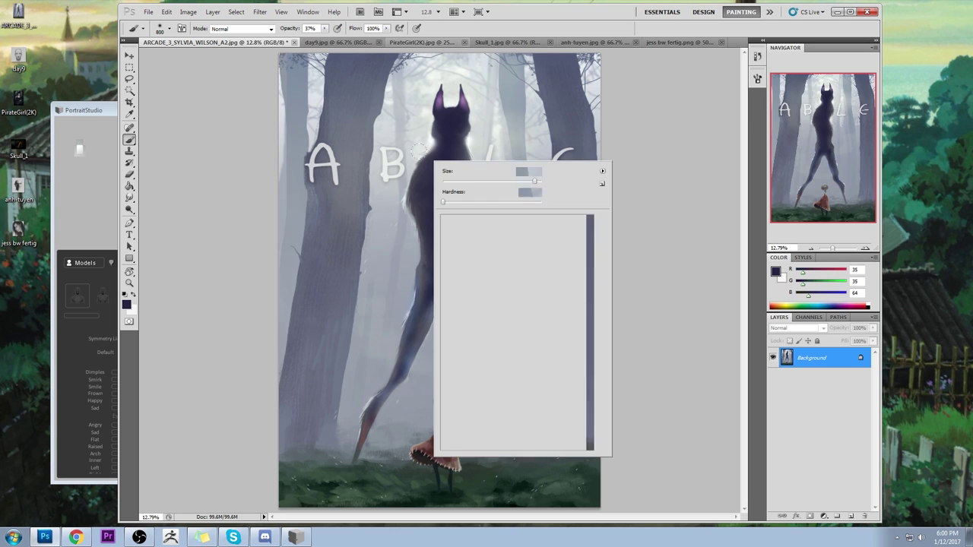
left_click(480, 304)
left_click(683, 231)
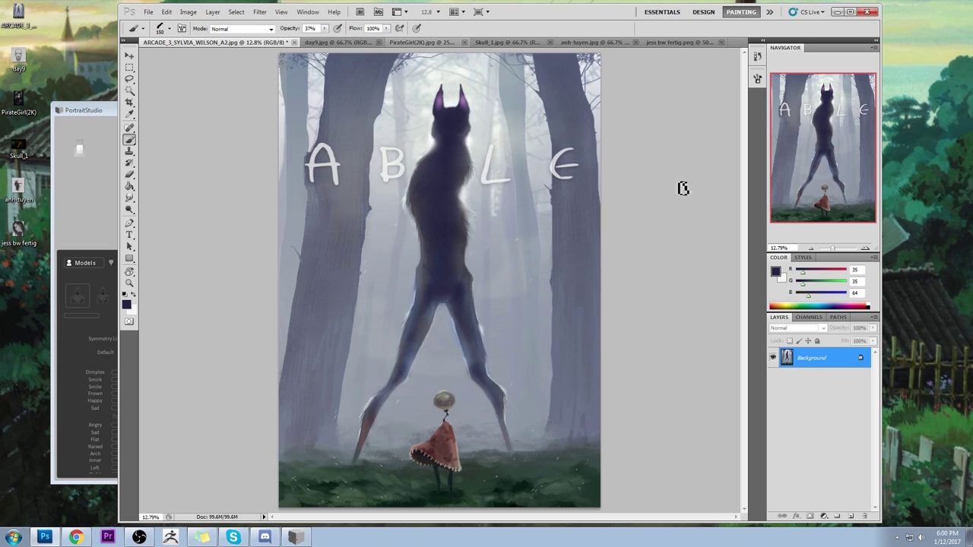
left_click(428, 141, "alt")
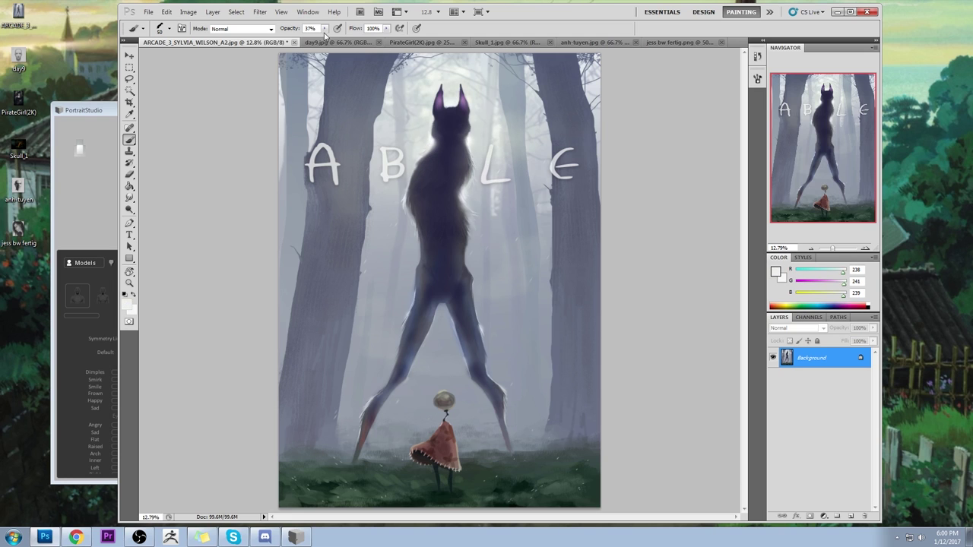
left_click_drag(324, 28, 380, 39)
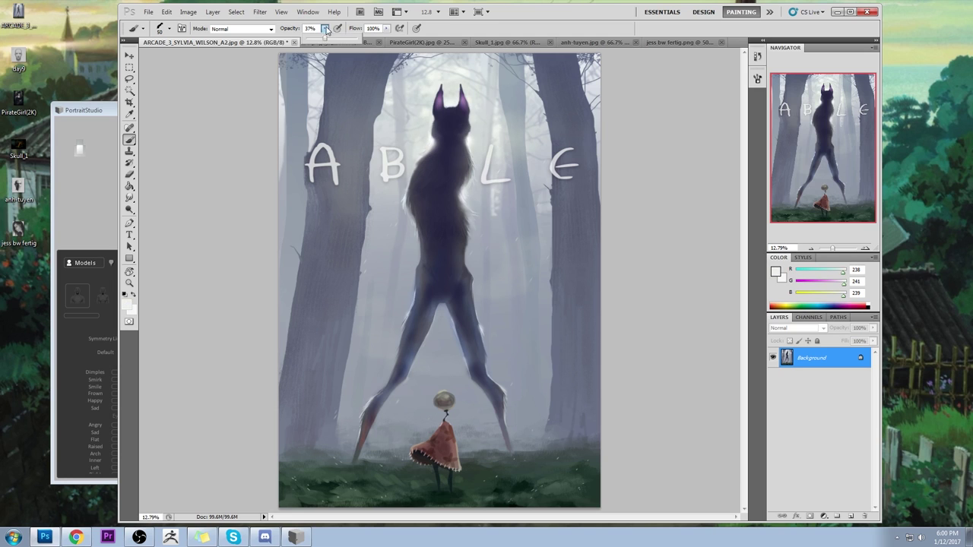
Step: Repaint the creature's neck edge with pale greys sampled from its rim light
left_click(430, 157, "alt")
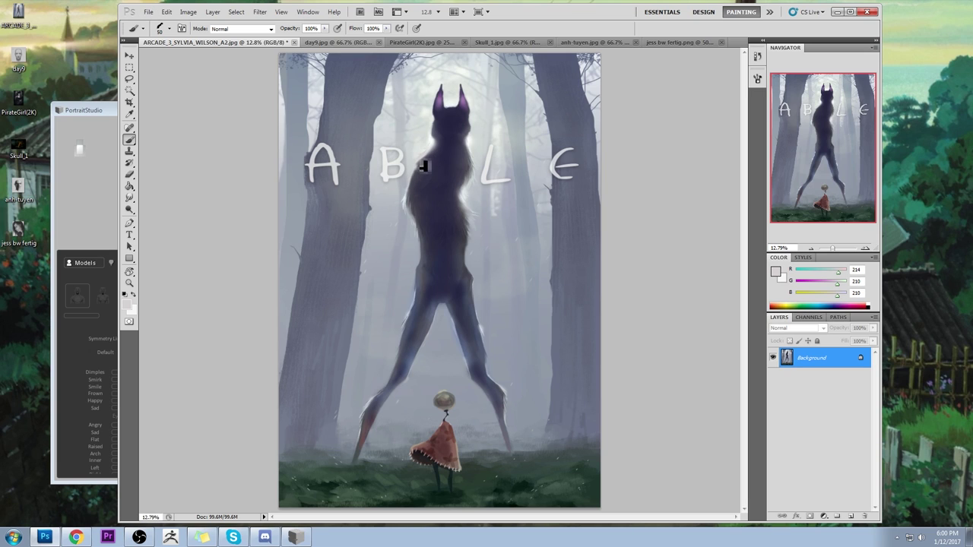
left_click(421, 173, "alt")
left_click(433, 147, "alt")
left_click(471, 136, "alt")
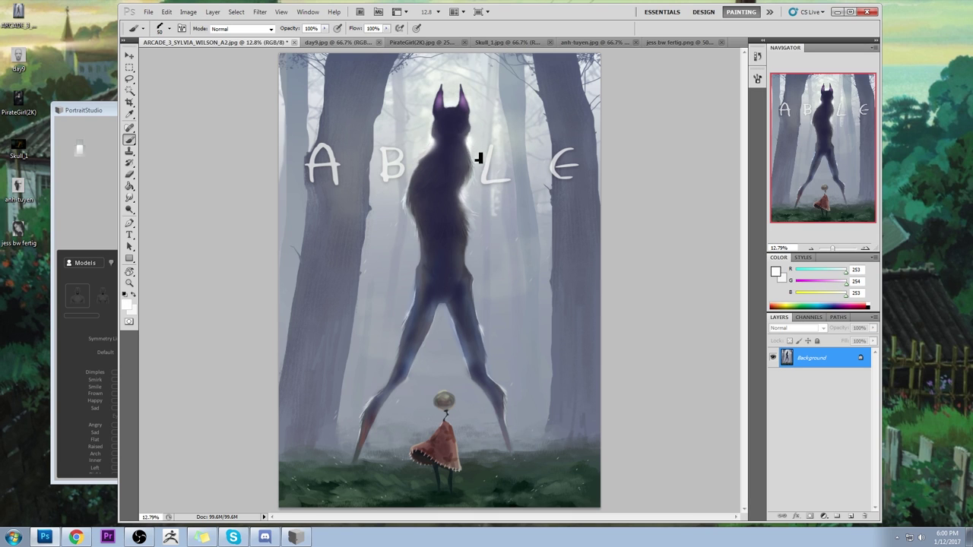
left_click(433, 139, "alt")
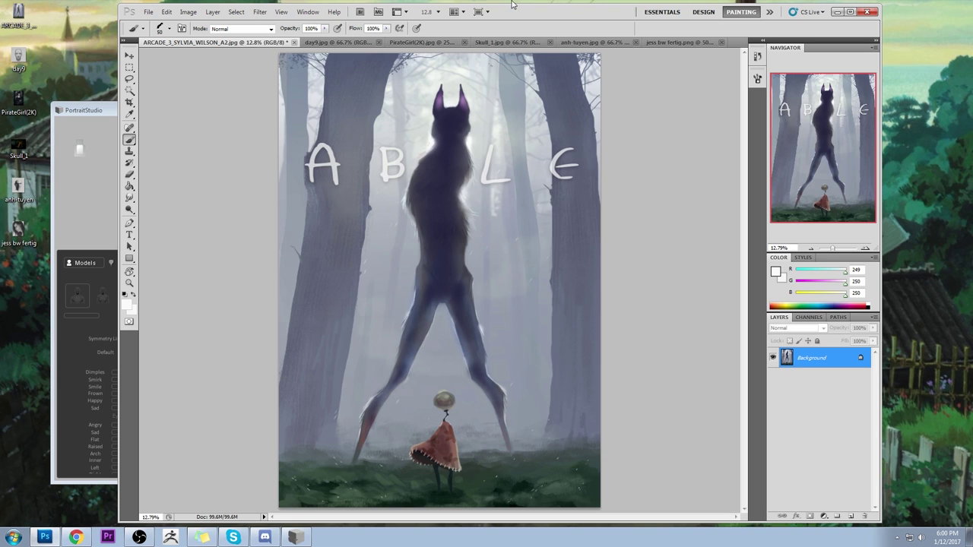
left_click(431, 146, "alt")
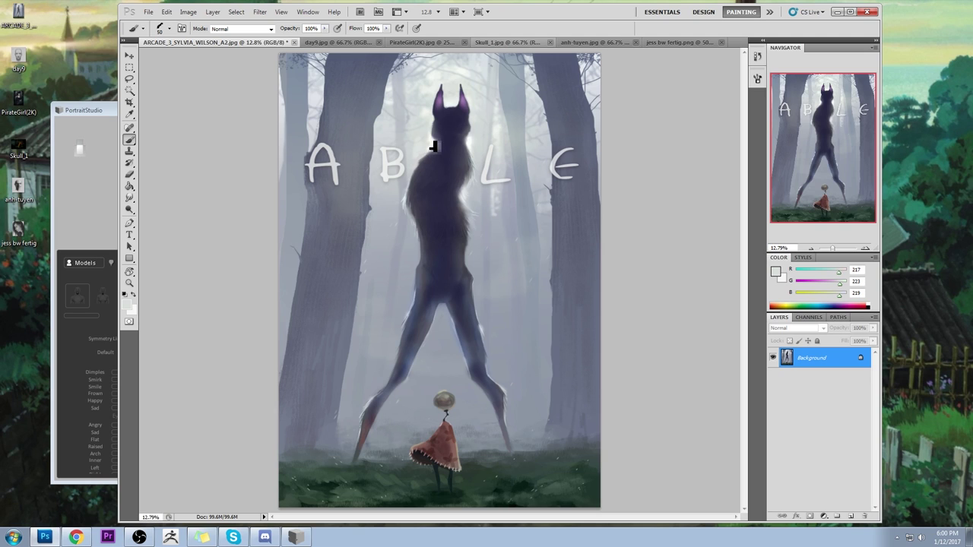
left_click(433, 144, "alt")
Step: Sample cooler bluish greys for the shoulder, then paint and undo trial raised-arm strokes
left_click(473, 196, "alt")
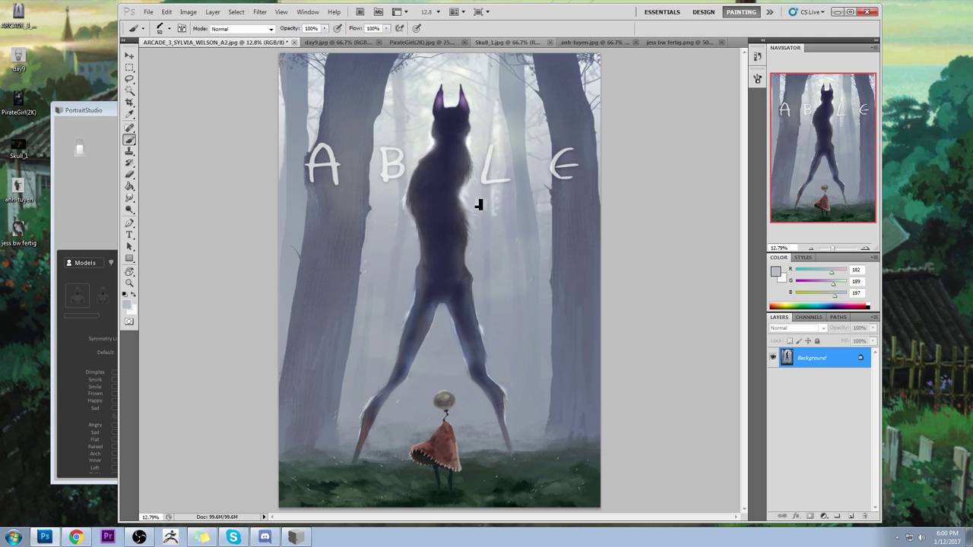
left_click(405, 216, "alt")
left_click(430, 177, "alt")
mouse_move(427, 167)
left_mouse_down()
mouse_move(409, 175)
mouse_move(477, 149)
mouse_move(490, 177)
mouse_move(479, 167)
mouse_move(473, 180)
mouse_move(424, 148)
mouse_move(413, 164)
mouse_move(424, 138)
mouse_move(415, 153)
left_mouse_up()
key("ctrl+alt+z")
key("ctrl+alt+z")
key("ctrl+alt+z")
key("ctrl+alt+z")
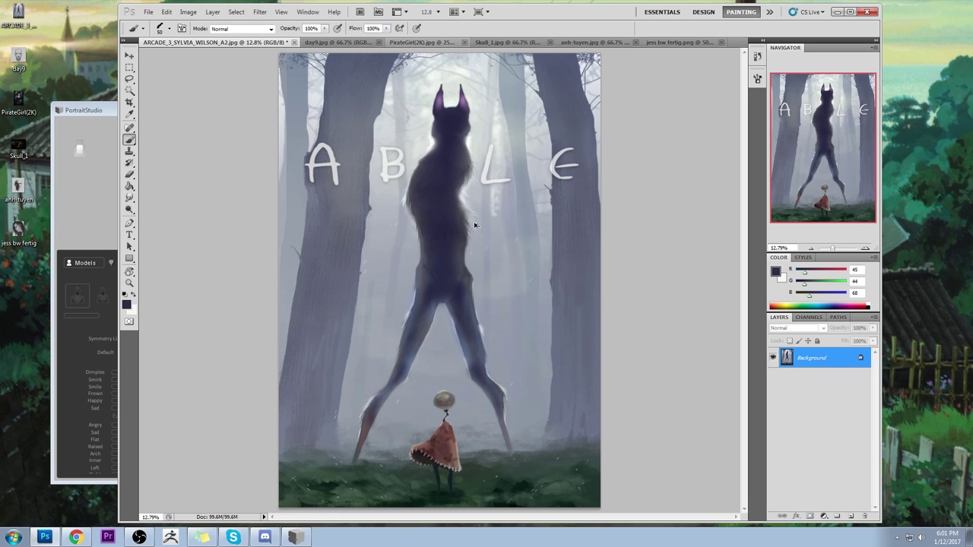
left_click(129, 210)
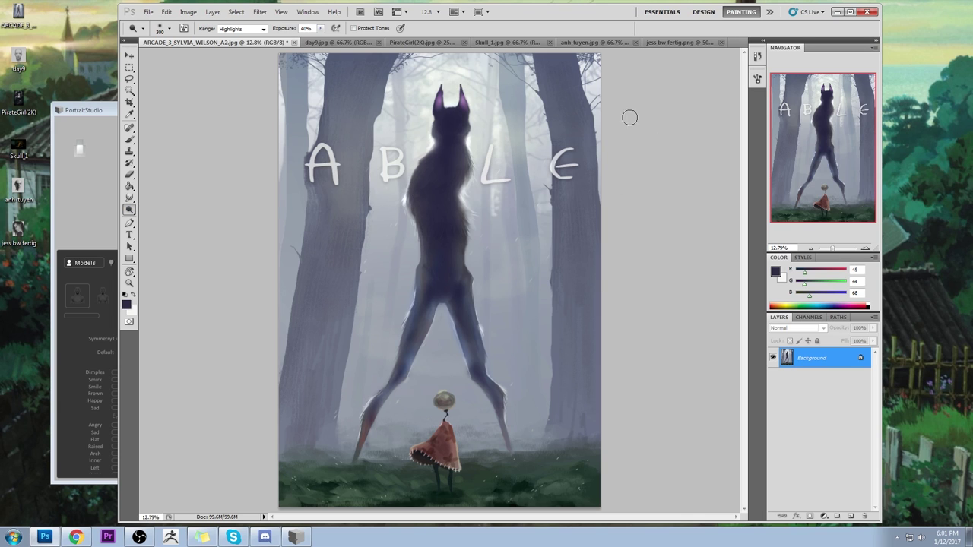
Step: Add a new Color blend-mode layer and choose a brighter violet foreground colour
left_click(851, 516)
left_click(800, 328)
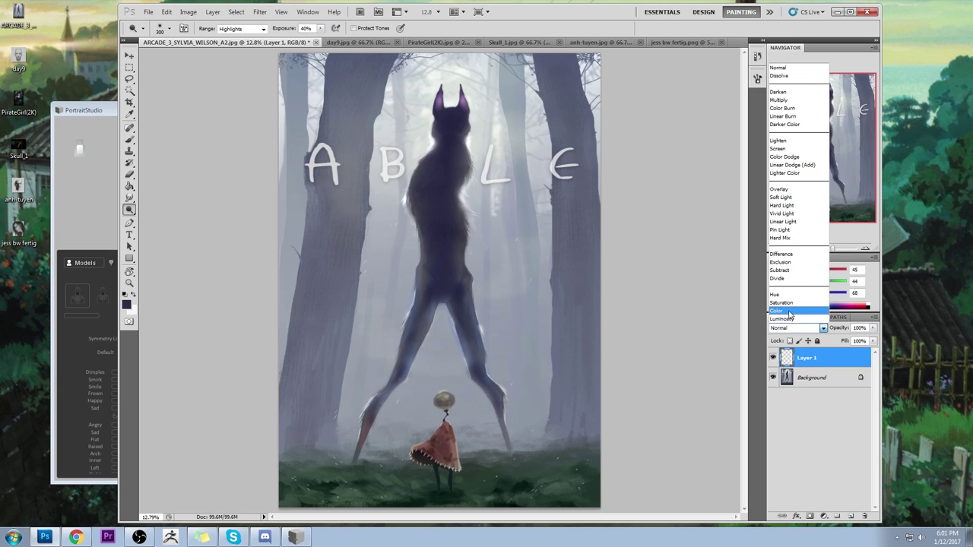
left_click(789, 311)
left_click(774, 272)
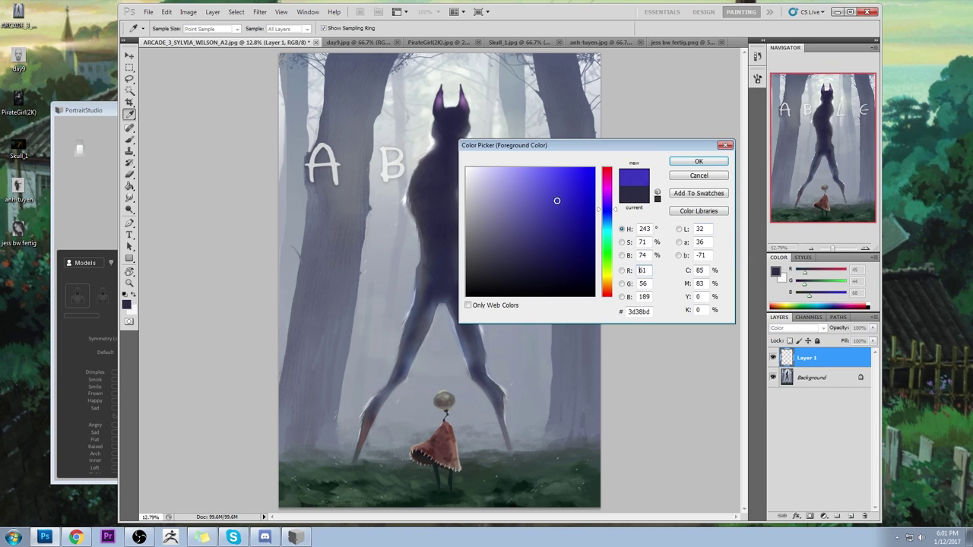
left_click_drag(576, 230, 541, 201)
left_click(723, 166)
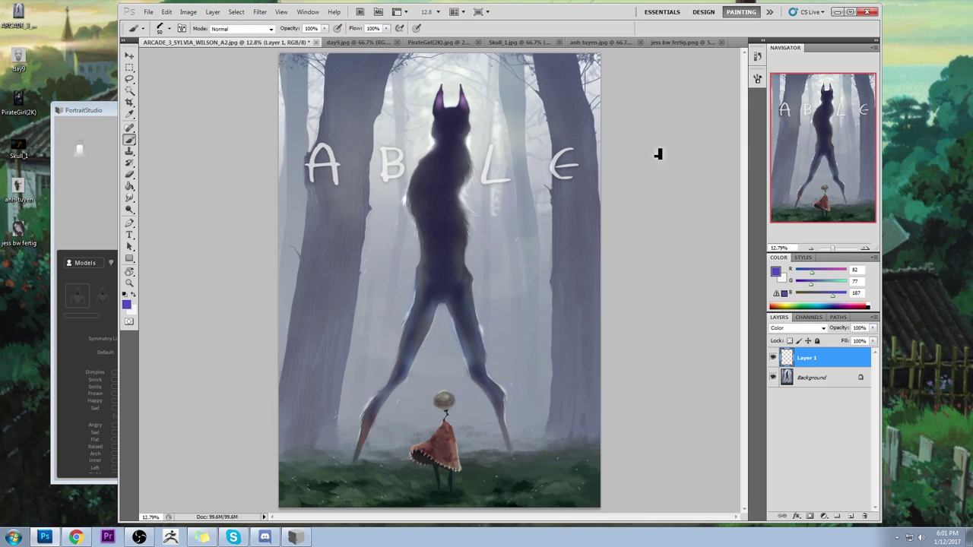
Step: Paint a violet tint at 48% opacity over the creature's body and head
right_click(410, 183)
double_click(559, 308)
key("4")
key("8")
left_click_drag(424, 134, 414, 146)
left_click(459, 213)
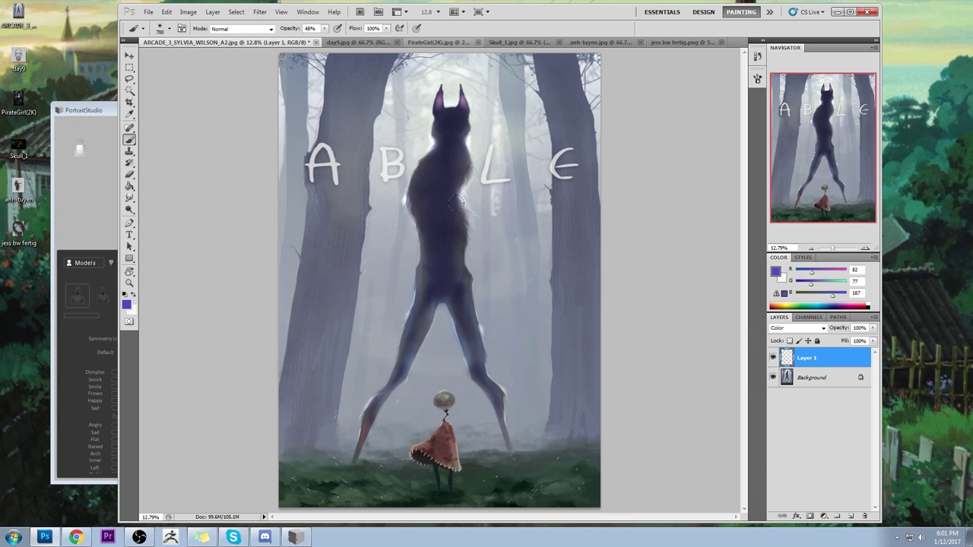
mouse_move(449, 137)
left_mouse_down()
mouse_move(452, 160)
mouse_move(493, 195)
left_mouse_up()
Step: Flatten the violet tint layer into the Background, sampling the tinted chest colours
left_click(448, 211, "alt")
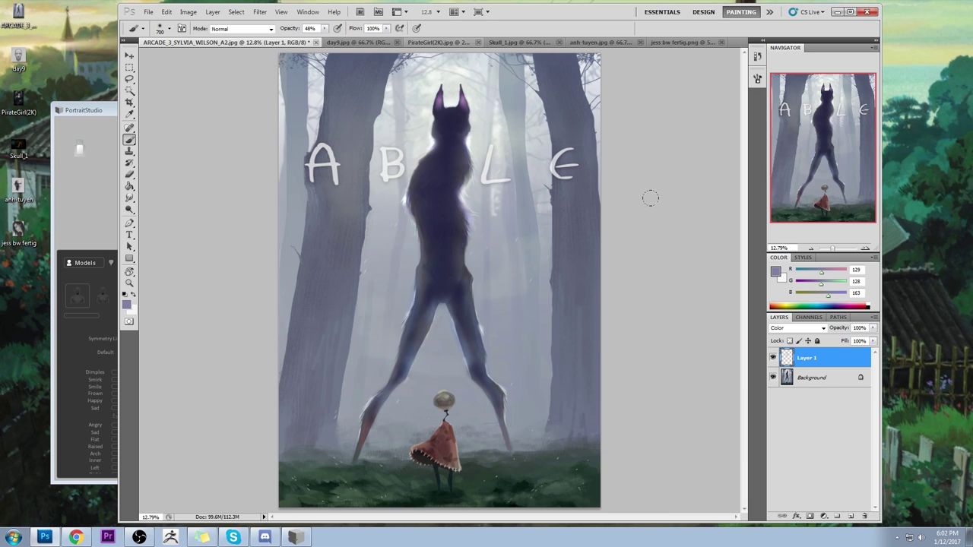
left_click(437, 213, "alt")
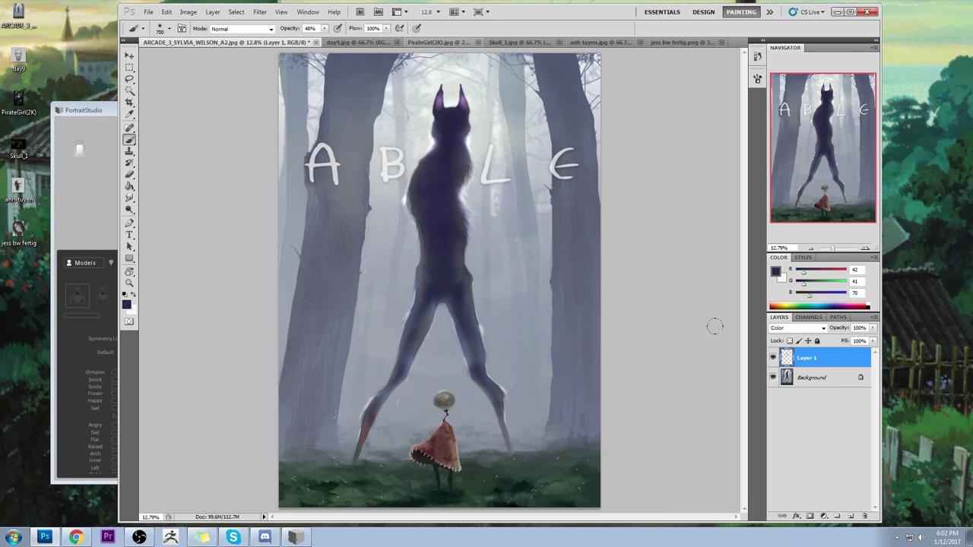
right_click(836, 358)
left_click(868, 356)
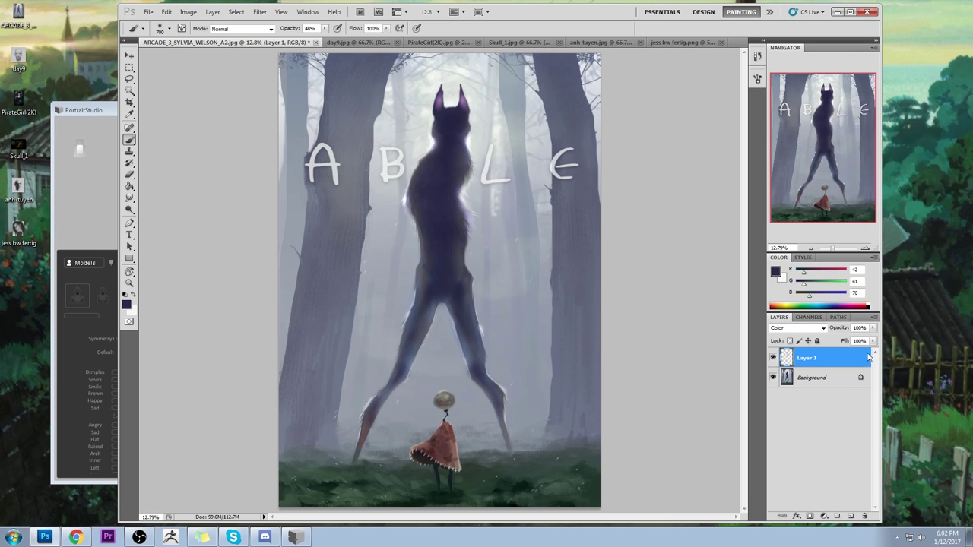
left_click(441, 394, "alt")
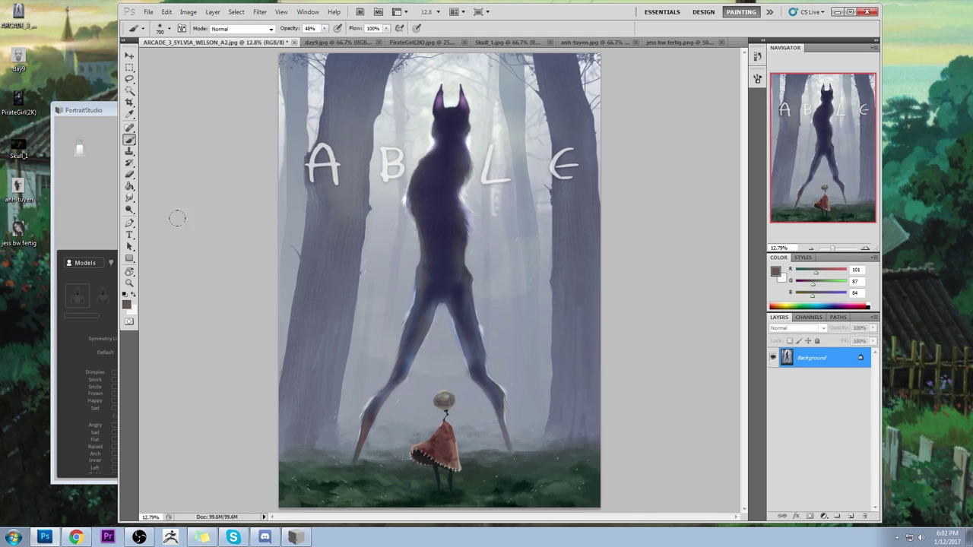
Step: Undo a trial dodge on the small figure's head and zoom in on it
left_click_drag(129, 209, 161, 212)
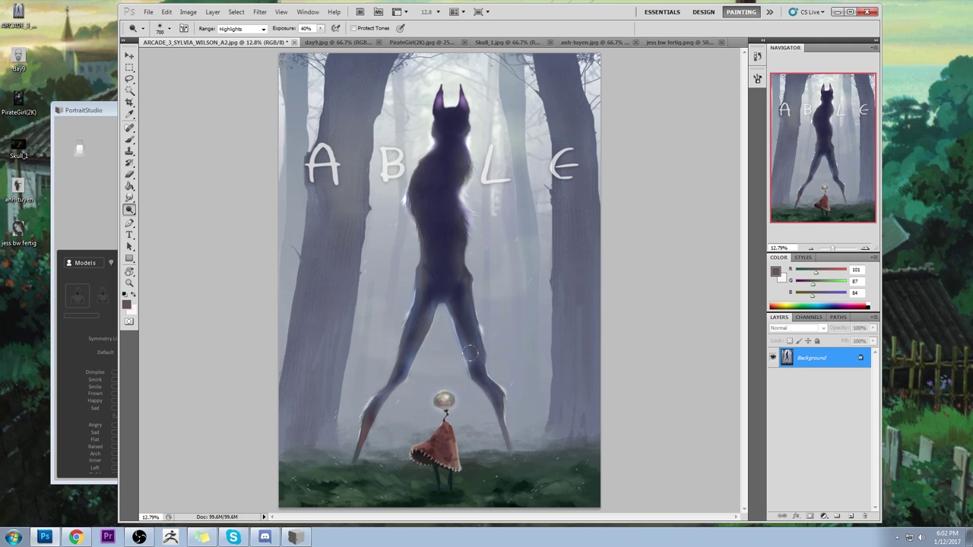
key("ctrl+z")
left_click(129, 90)
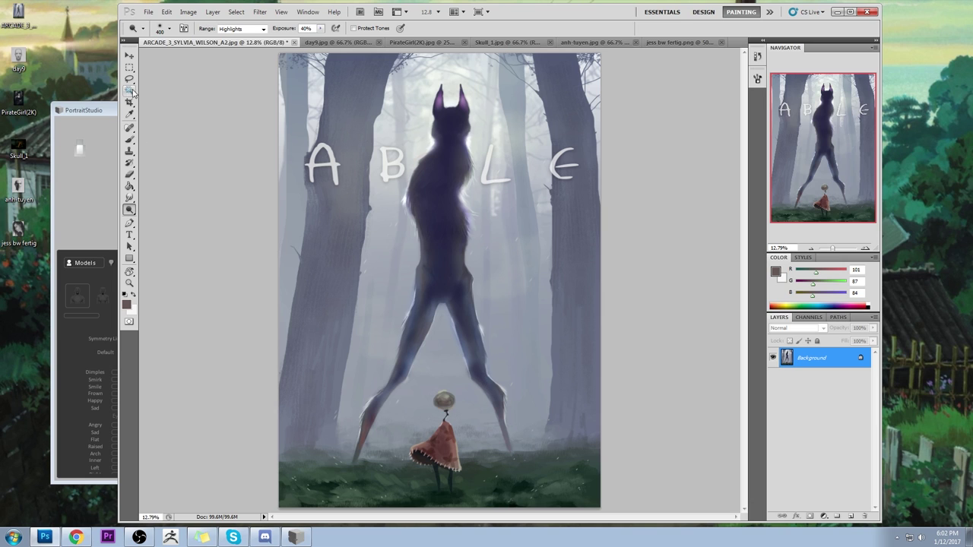
left_click(460, 413)
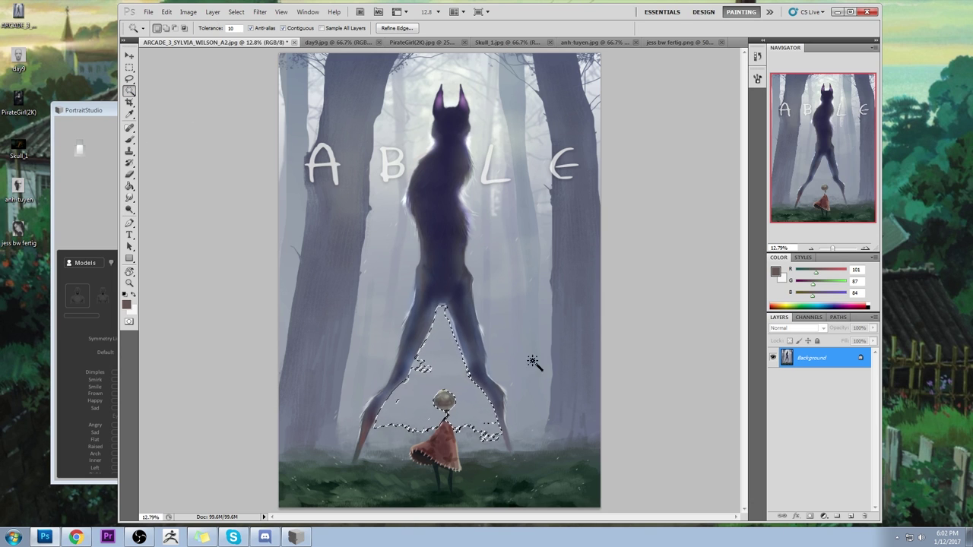
key("ctrl+d")
key("z")
left_click(460, 412)
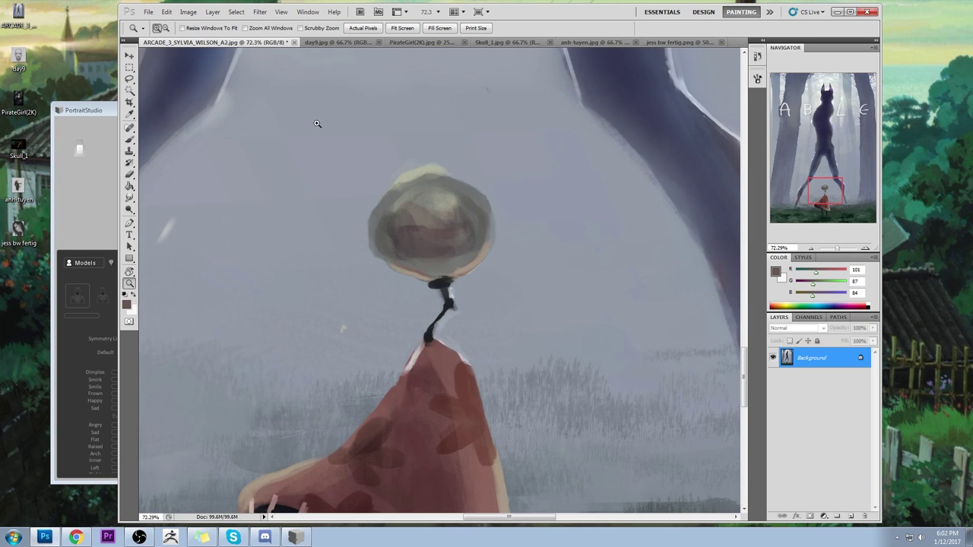
Step: Magic Wand the grey background at tolerance 30 and invert the selection to isolate the figure
left_click(129, 91)
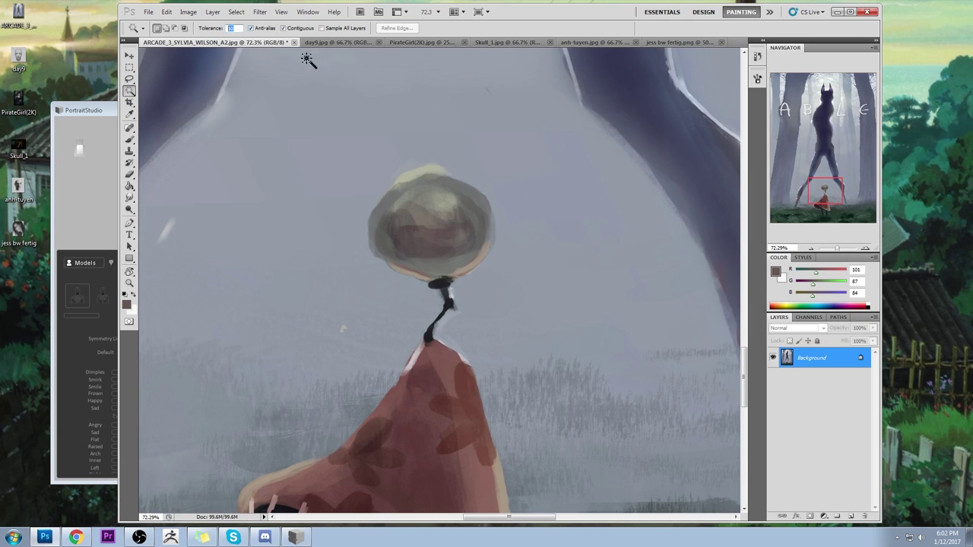
type("30")
left_click(558, 258)
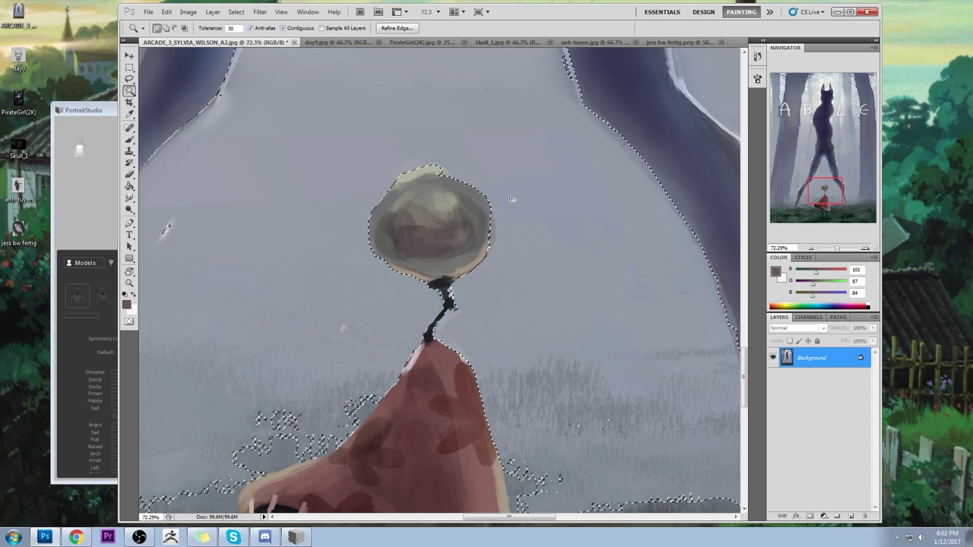
key("m")
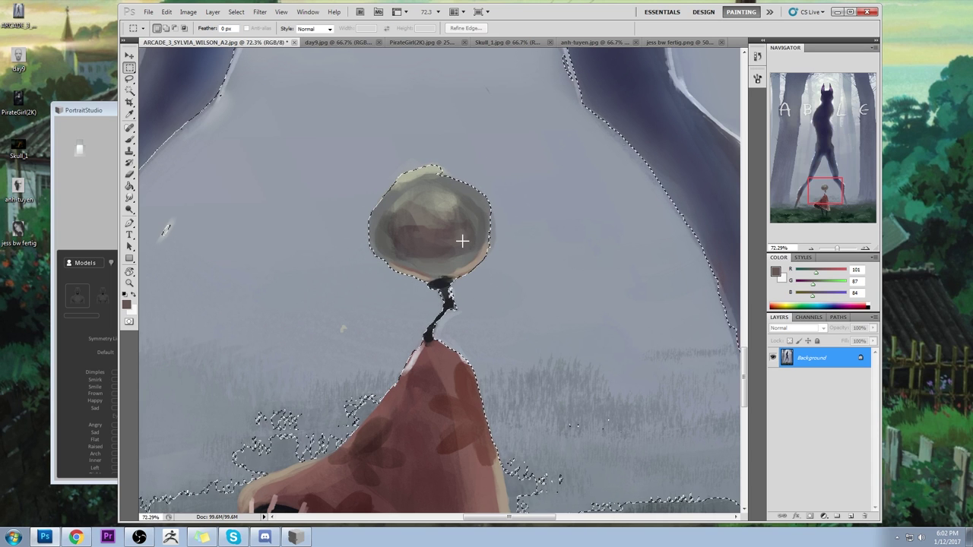
right_click(463, 241)
left_click(490, 262)
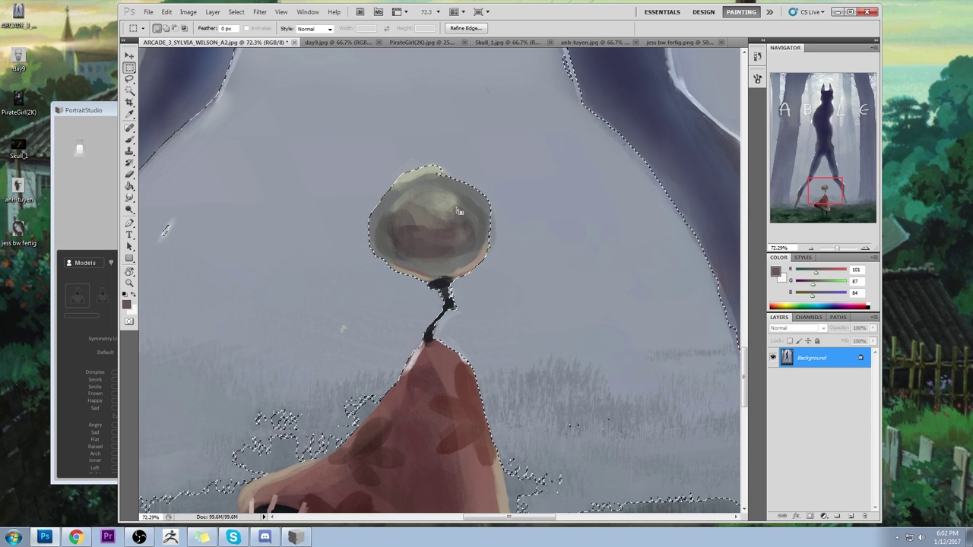
Step: Brighten the small figure's round head with the Dodge tool at 100% exposure
key("o")
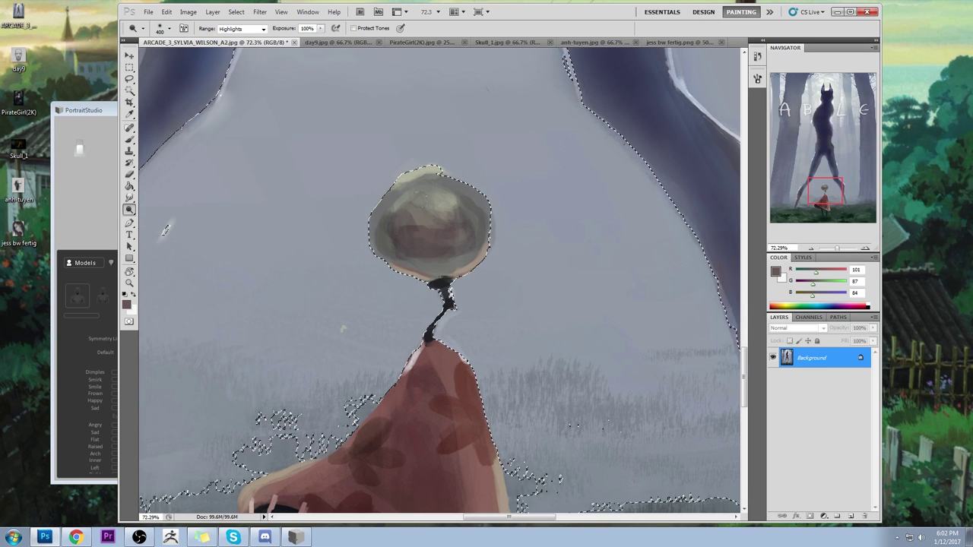
key("ctrl+0")
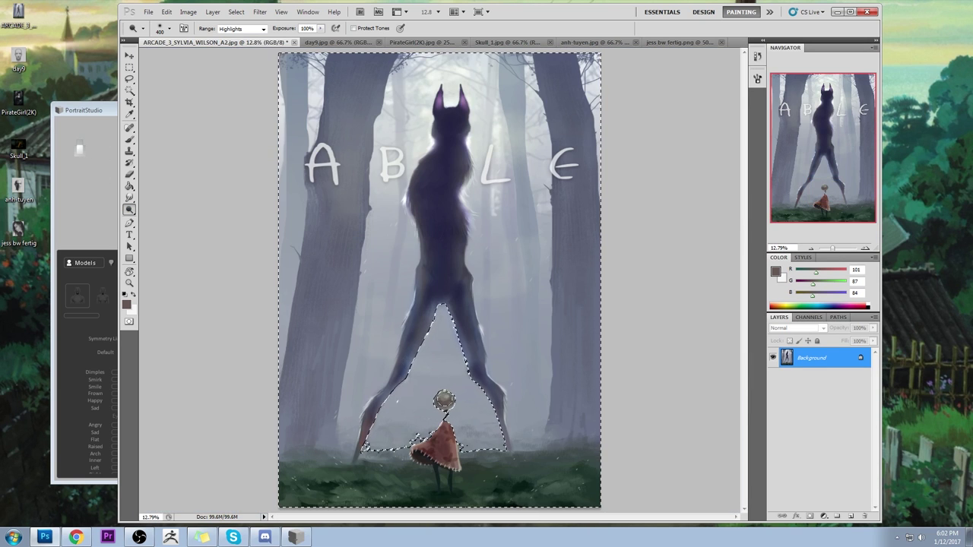
key("ctrl+d")
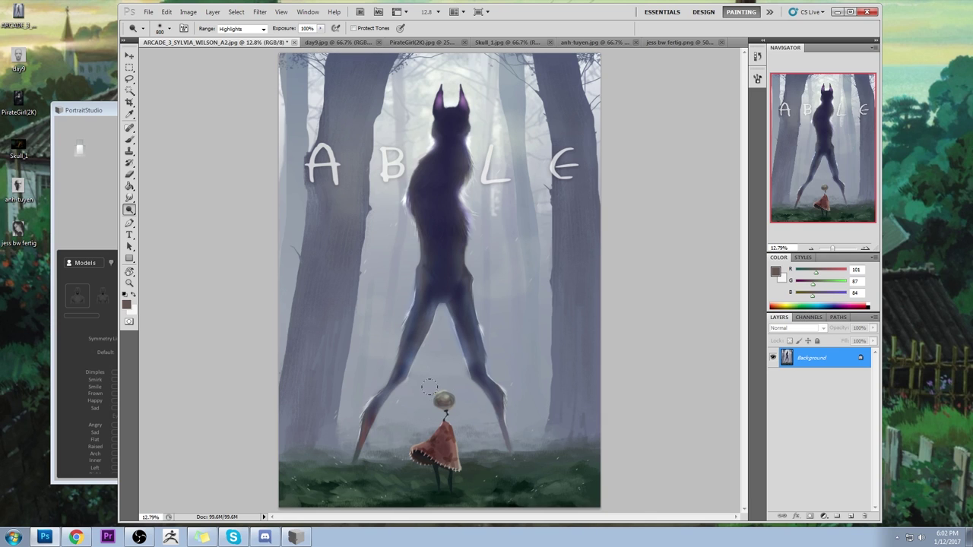
left_click_drag(432, 390, 433, 386)
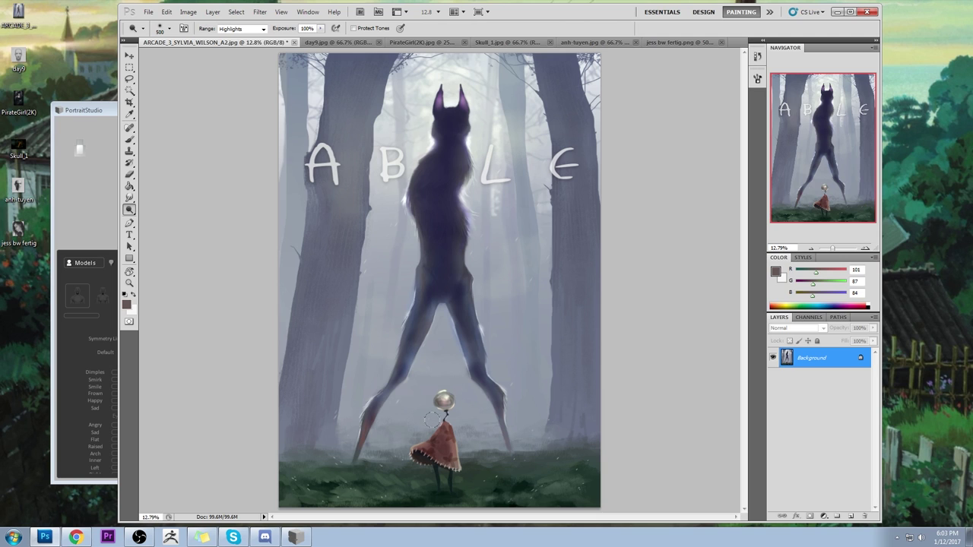
Step: Deselect the current selection and return to the Brush tool
key("b")
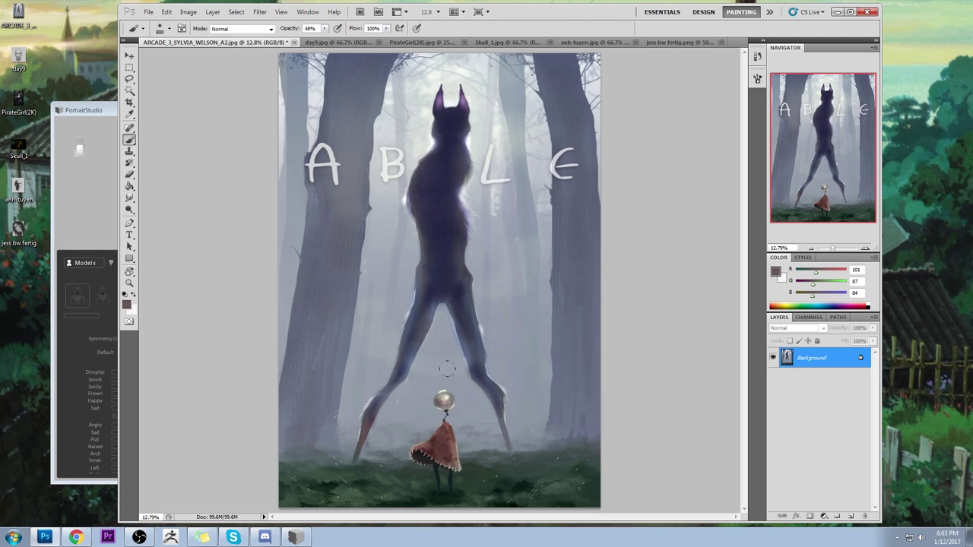
right_click(390, 294)
key("Escape")
key("m")
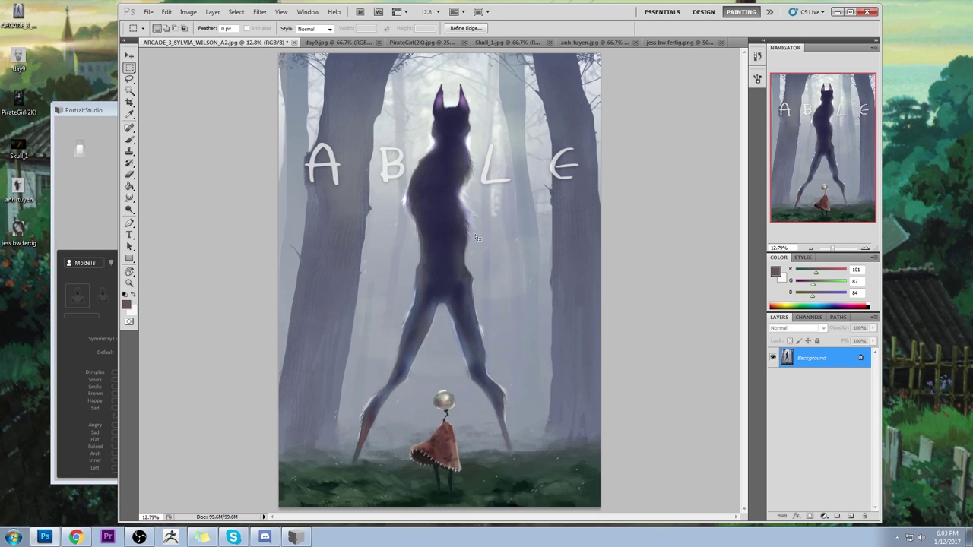
right_click(479, 246)
left_click(515, 261)
key("b")
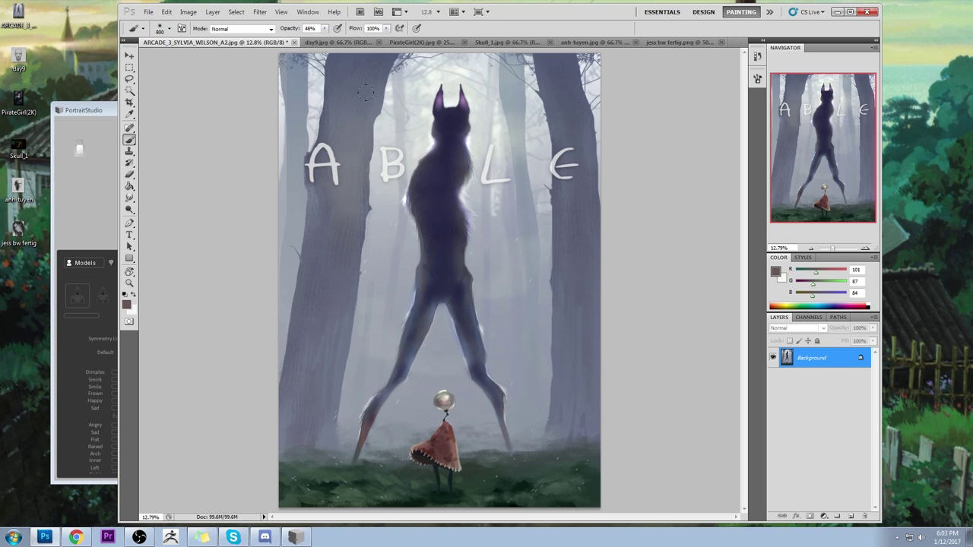
Step: Sample the wolf's dark blue-purple and add a new Layer 1 set to Darken
left_click(435, 200, "alt")
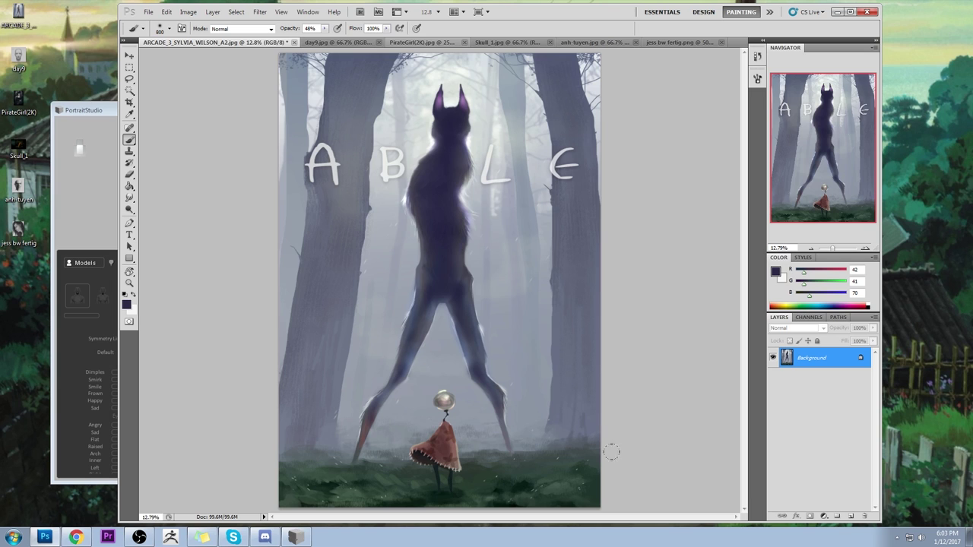
left_click(850, 516)
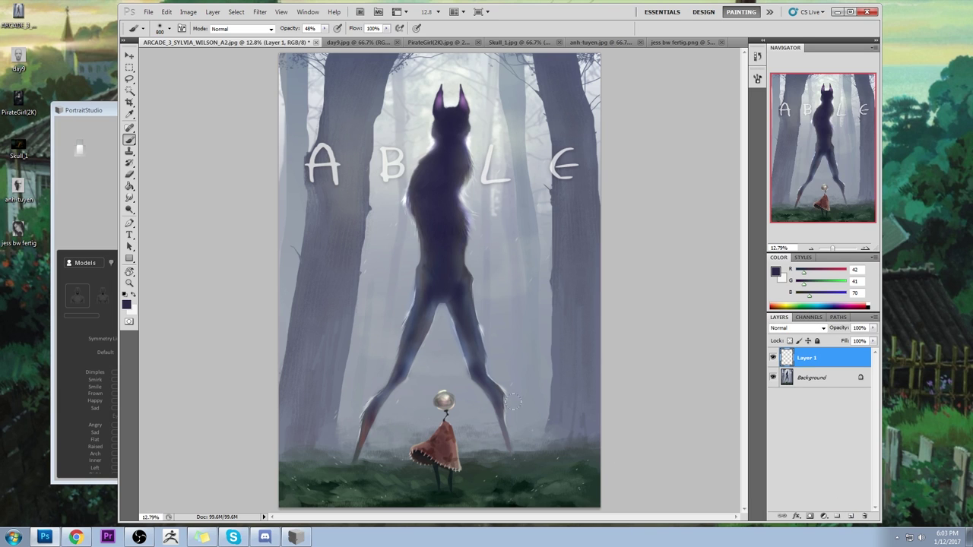
left_click(798, 327)
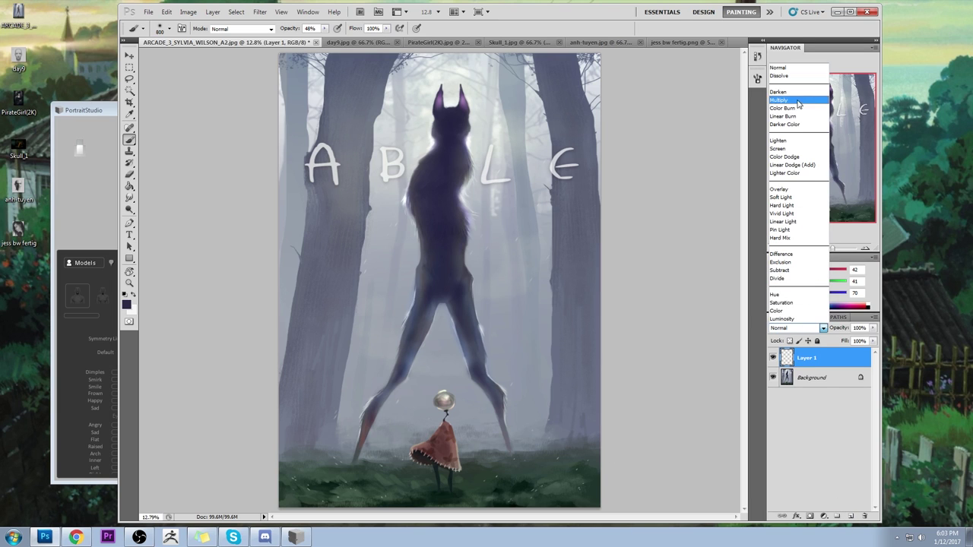
left_click(779, 91)
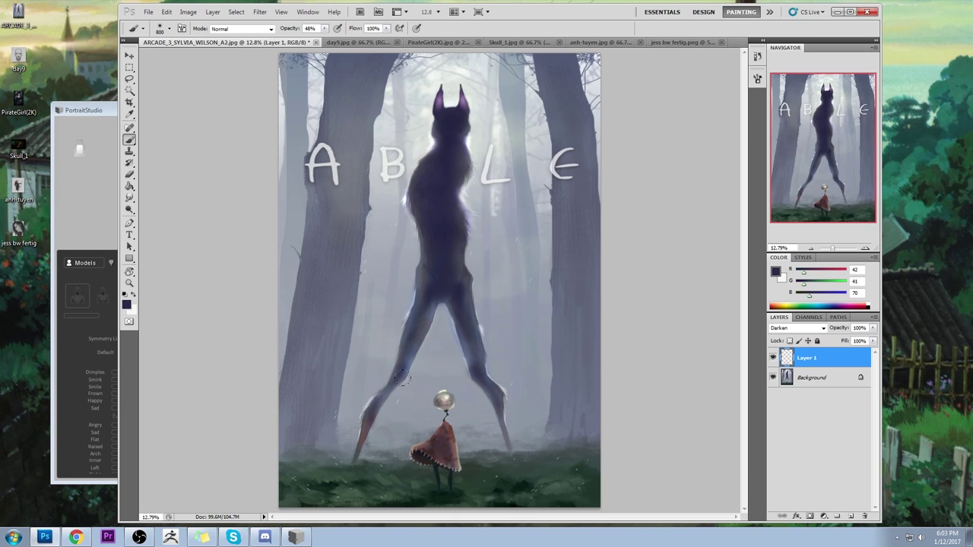
Step: On a new Layer 2, paint soft light grey mist around the girl's feet
left_click(454, 93, "alt")
left_click(850, 516)
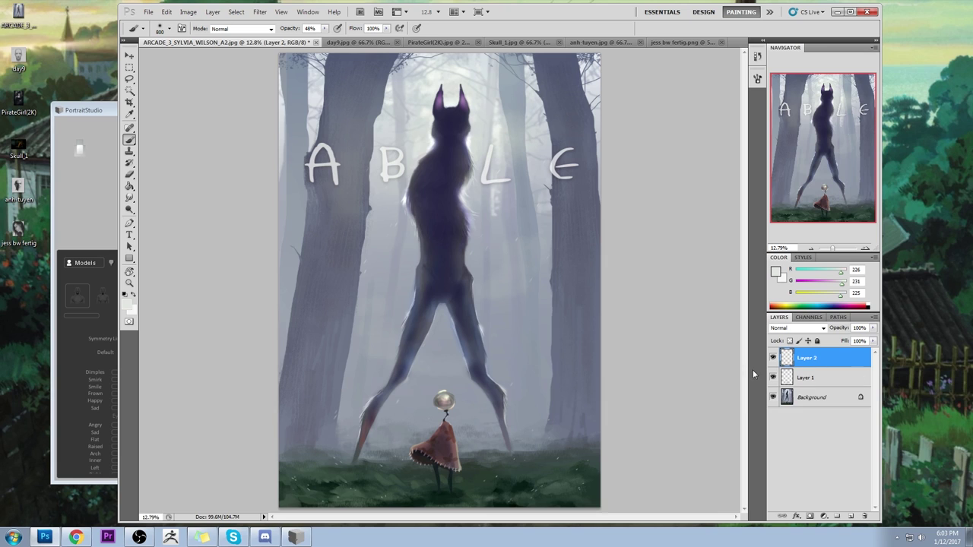
mouse_move(431, 480)
left_mouse_down()
mouse_move(440, 502)
mouse_move(449, 477)
mouse_move(459, 494)
mouse_move(446, 474)
mouse_move(517, 500)
left_mouse_up()
mouse_move(413, 478)
left_mouse_down()
mouse_move(429, 490)
mouse_move(384, 486)
mouse_move(382, 458)
mouse_move(452, 475)
left_mouse_up()
Step: With a 175 soft eraser, clear the mist off both legs so they read dark
key("e")
scroll(486, 456, "up", 3)
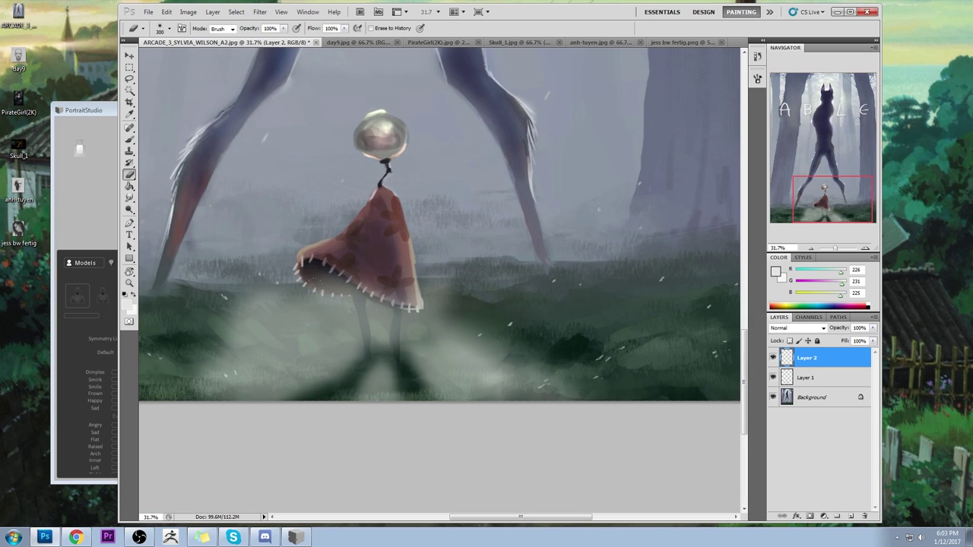
right_click(413, 219)
double_click(460, 368)
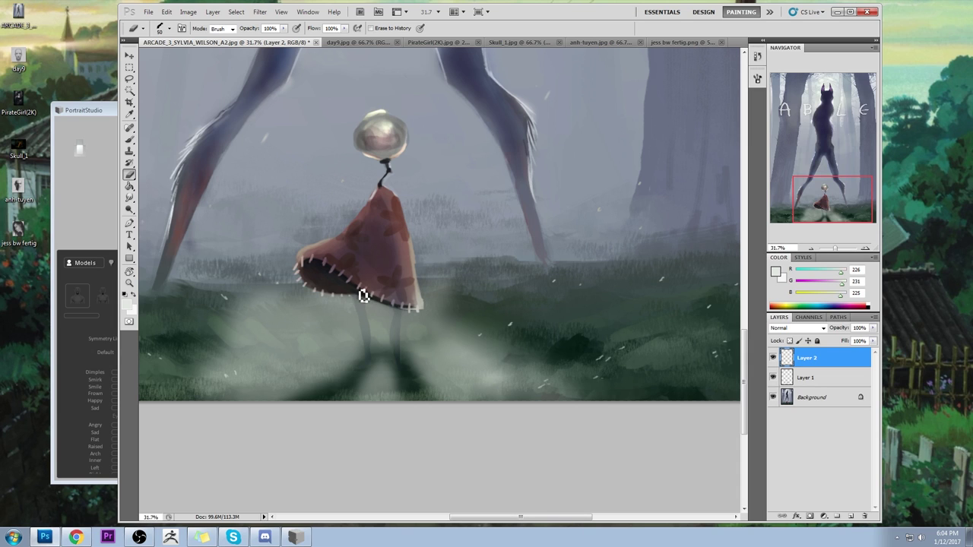
left_click_drag(360, 289, 369, 334)
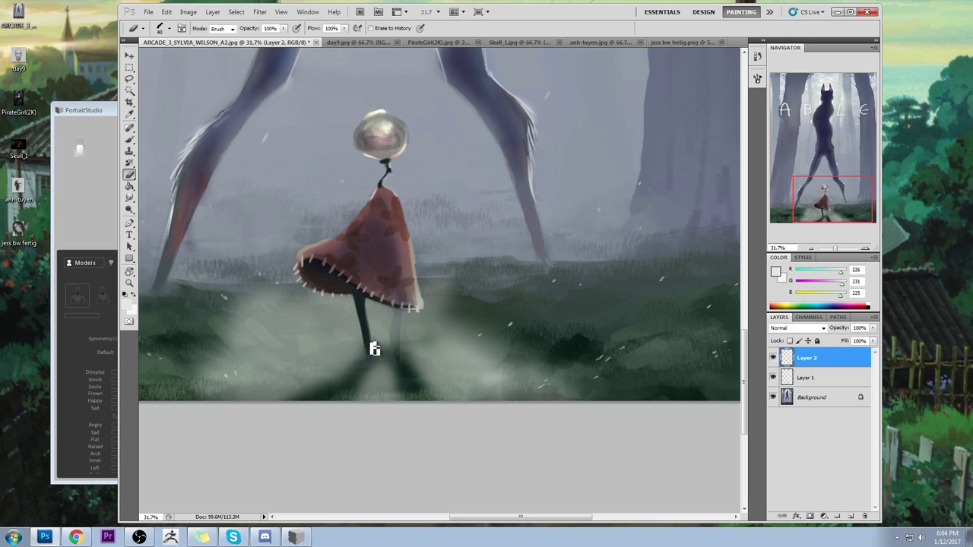
left_click_drag(408, 315, 401, 328)
left_click_drag(372, 360, 369, 372)
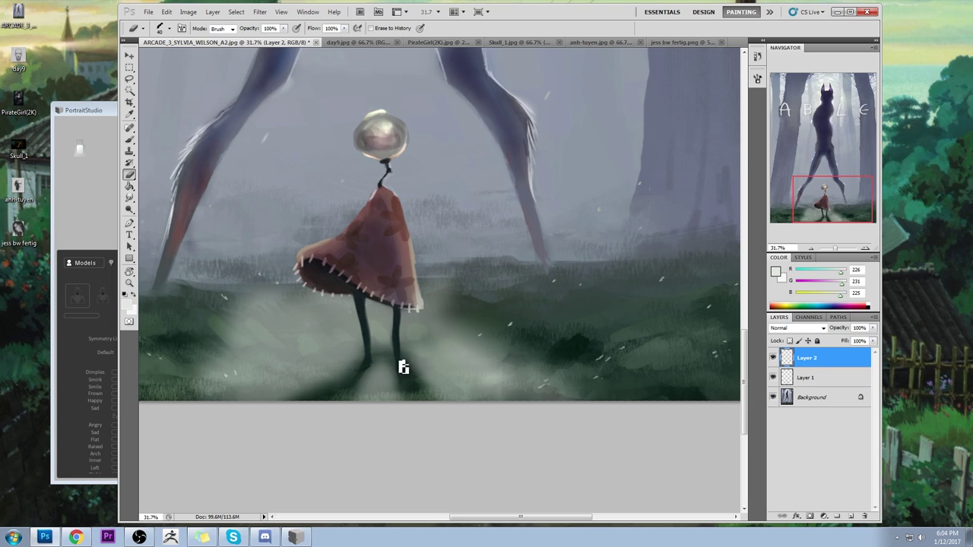
Step: Sample the grey-green ground and brush brighter mist below her feet
key("b")
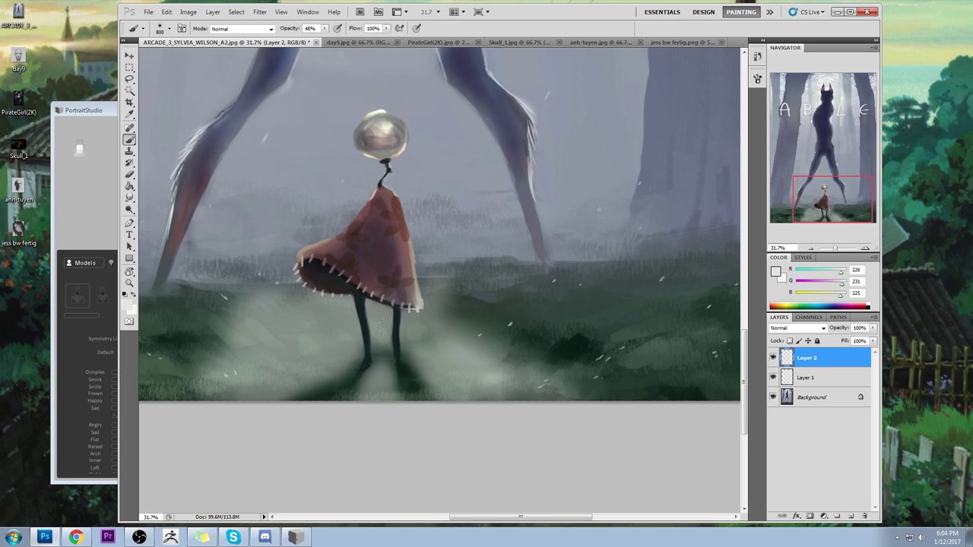
left_click(437, 351, "alt")
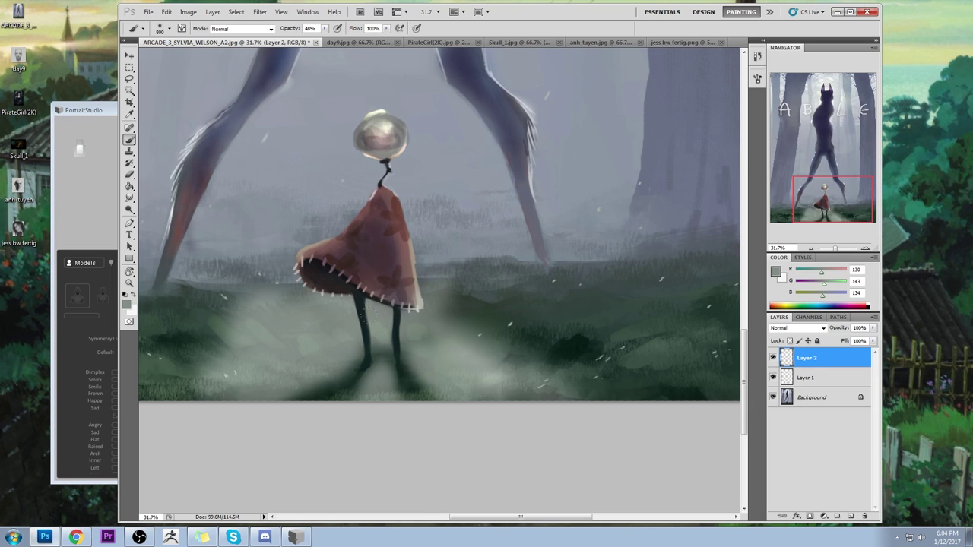
key("e")
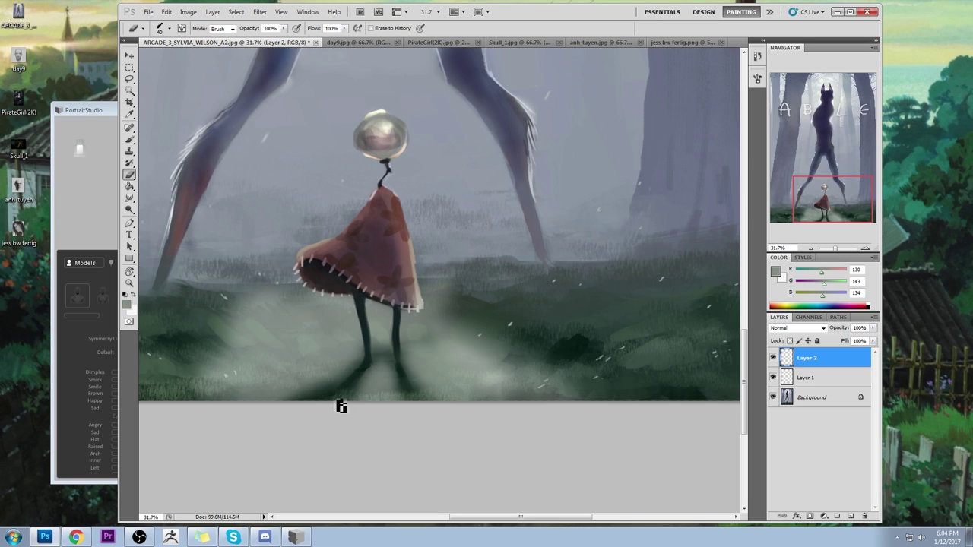
key("b")
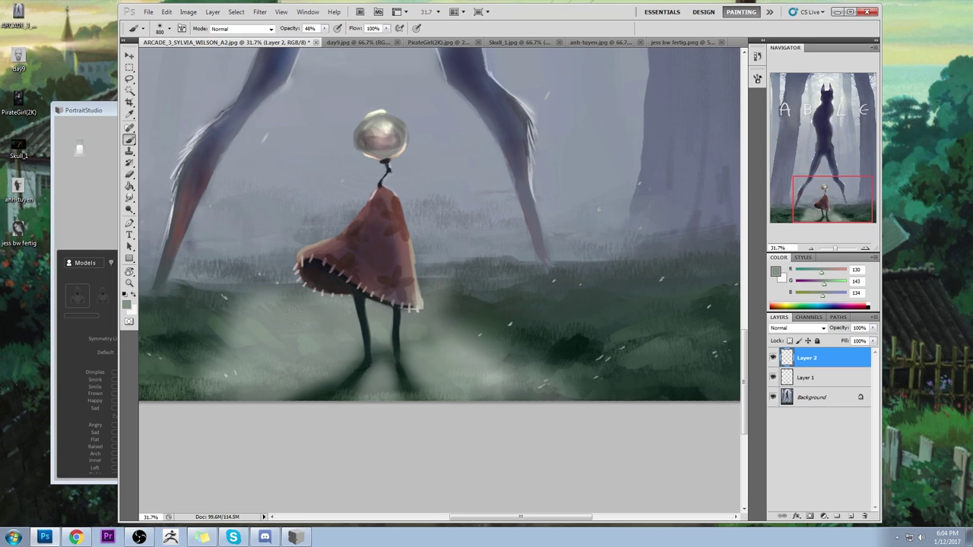
mouse_move(300, 318)
left_mouse_down()
mouse_move(241, 361)
mouse_move(309, 313)
mouse_move(231, 366)
mouse_move(336, 335)
mouse_move(339, 318)
mouse_move(351, 354)
mouse_move(340, 305)
mouse_move(384, 367)
mouse_move(380, 319)
left_mouse_up()
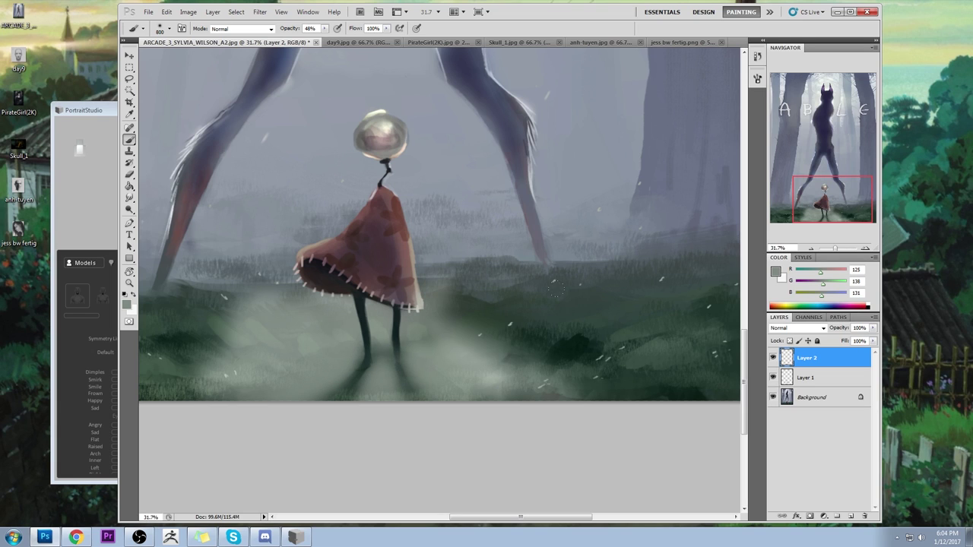
key("e")
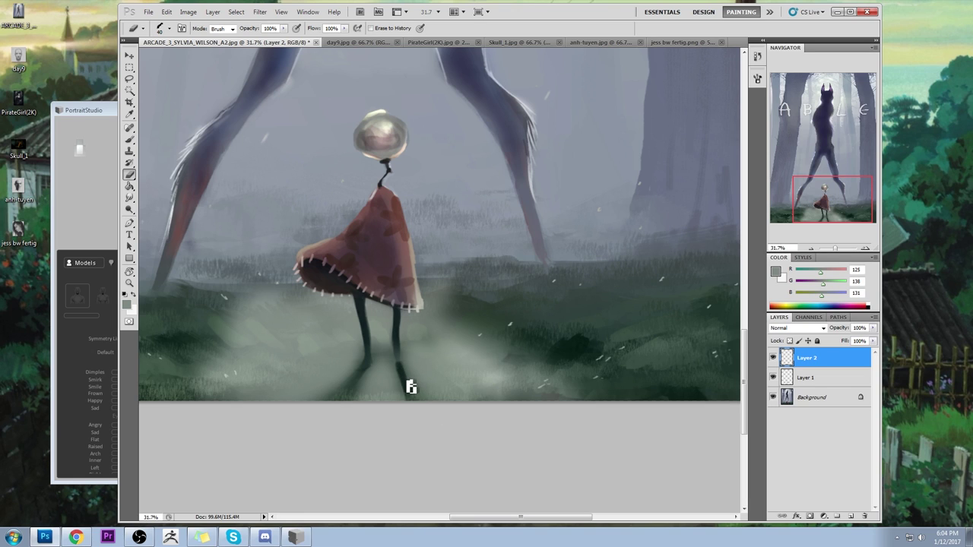
scroll(429, 411, "up", 1)
Step: Fit the painting in view and brighten the mist on the lower-left ground and right of the girl
key("ctrl+0")
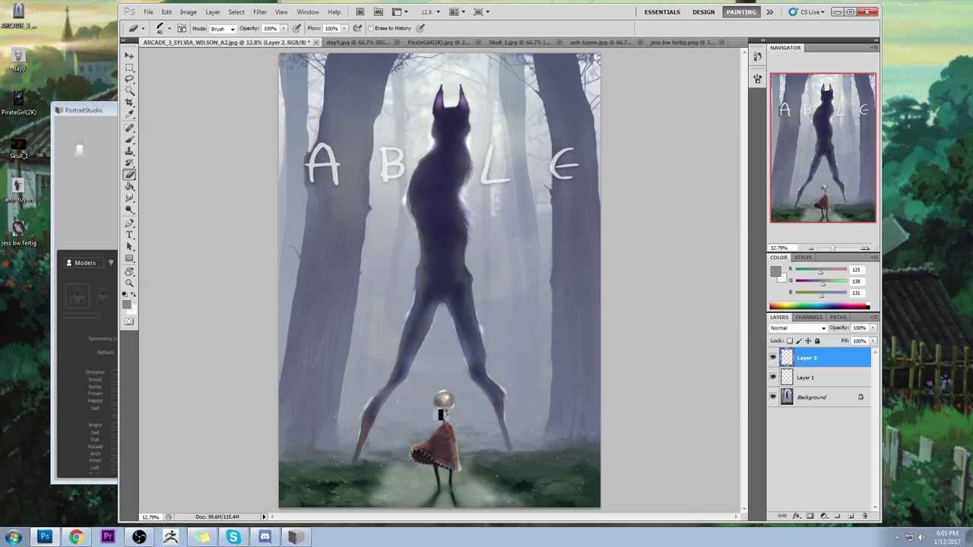
right_click(435, 333)
left_click(643, 356)
key("b")
mouse_move(394, 474)
left_mouse_down()
mouse_move(378, 453)
mouse_move(338, 496)
mouse_move(327, 491)
mouse_move(364, 470)
mouse_move(338, 492)
left_mouse_up()
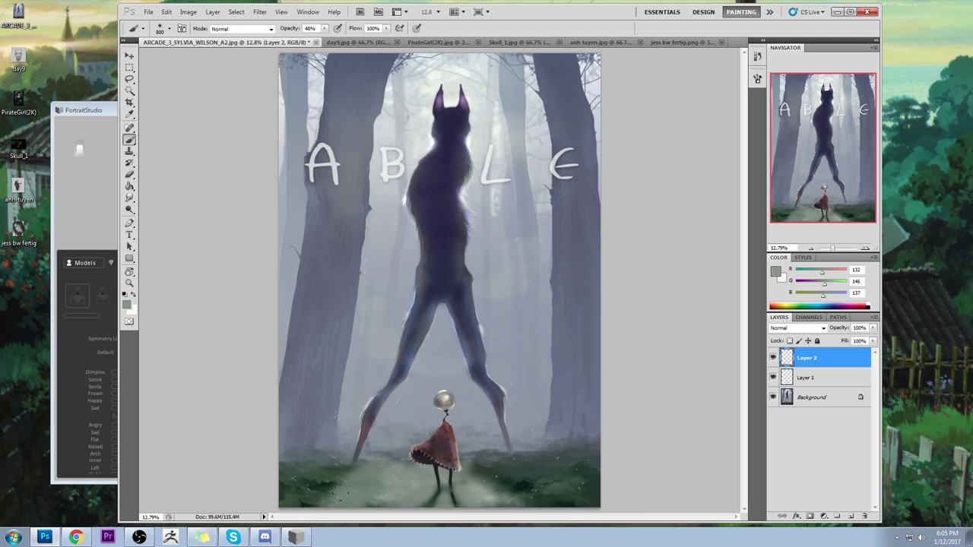
mouse_move(451, 451)
left_mouse_down()
mouse_move(526, 494)
mouse_move(492, 456)
mouse_move(491, 477)
mouse_move(527, 503)
mouse_move(604, 466)
left_mouse_up()
Step: Add darker grey-green mist on the lower-right, lower-left and right edge, then open Hue/Saturation
left_click(498, 494, "alt")
left_click_drag(538, 471, 625, 456)
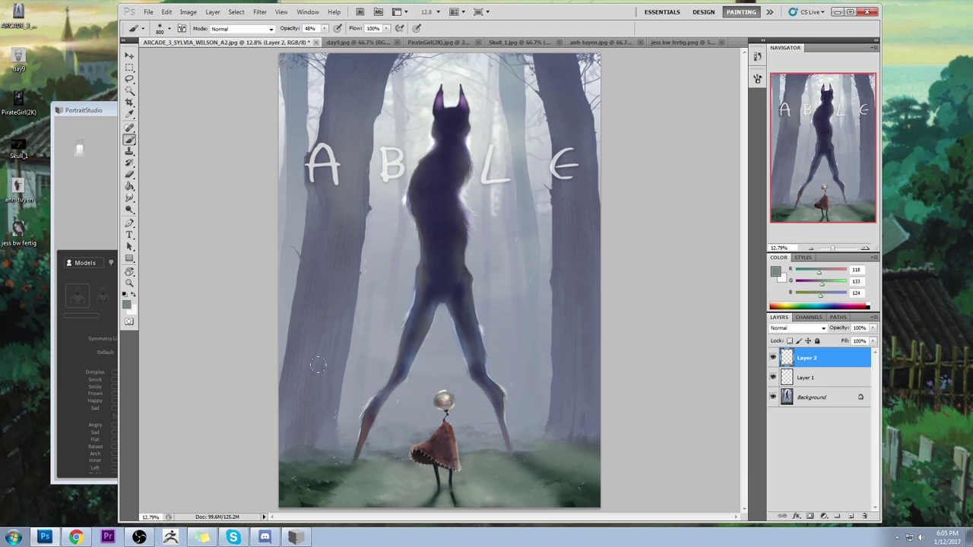
mouse_move(293, 459)
left_mouse_down()
mouse_move(311, 478)
mouse_move(292, 480)
mouse_move(328, 447)
left_mouse_up()
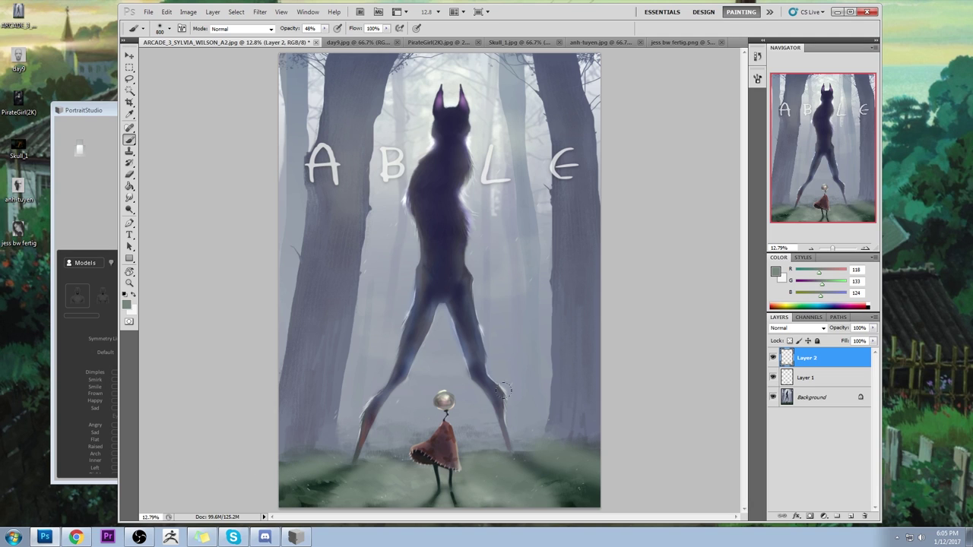
left_click_drag(596, 481, 584, 468)
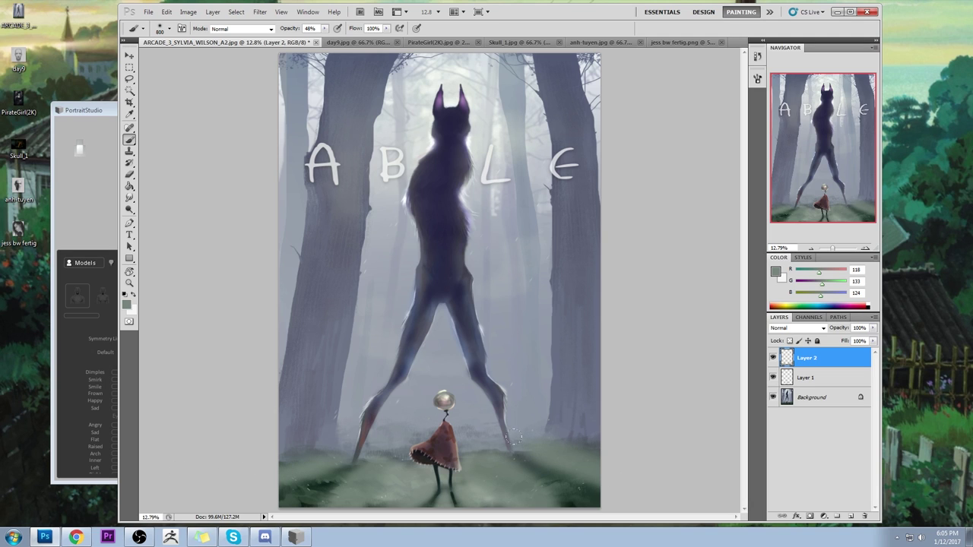
key("ctrl+u")
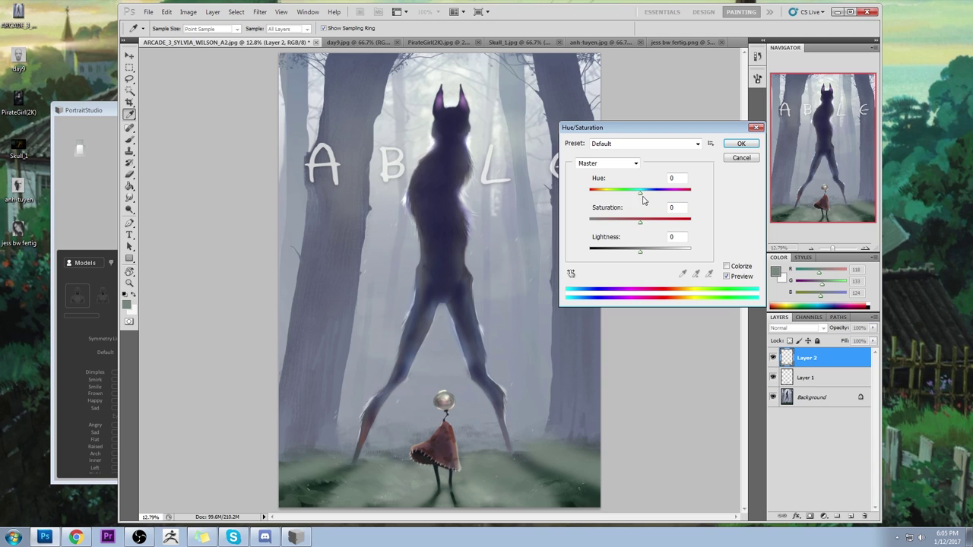
Step: Shift the mist layer's hue and set saturation to +51
left_click_drag(643, 199, 667, 195)
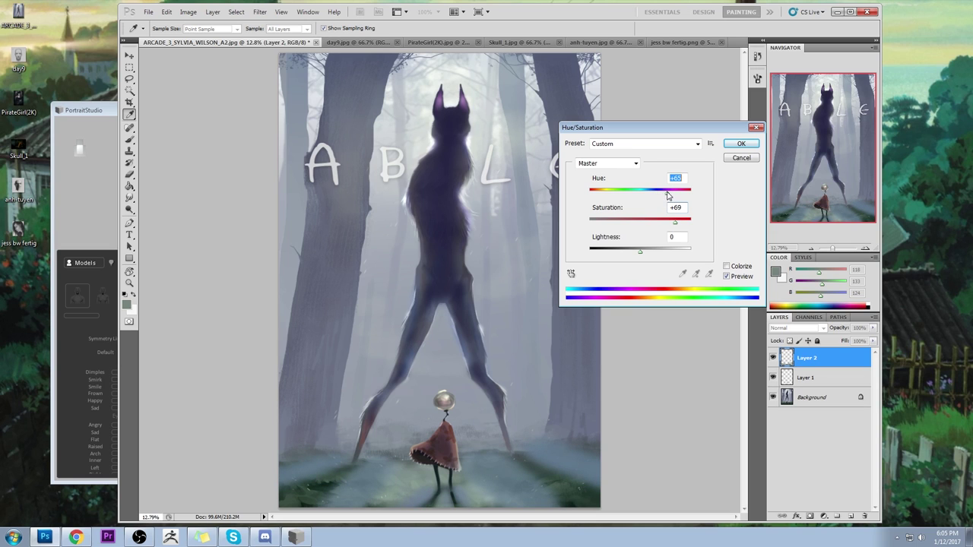
left_click_drag(681, 228, 666, 226)
left_click(745, 144)
Step: Set the mist layer to Screen blending with 48% fill, and add Layer 3
left_click(823, 328)
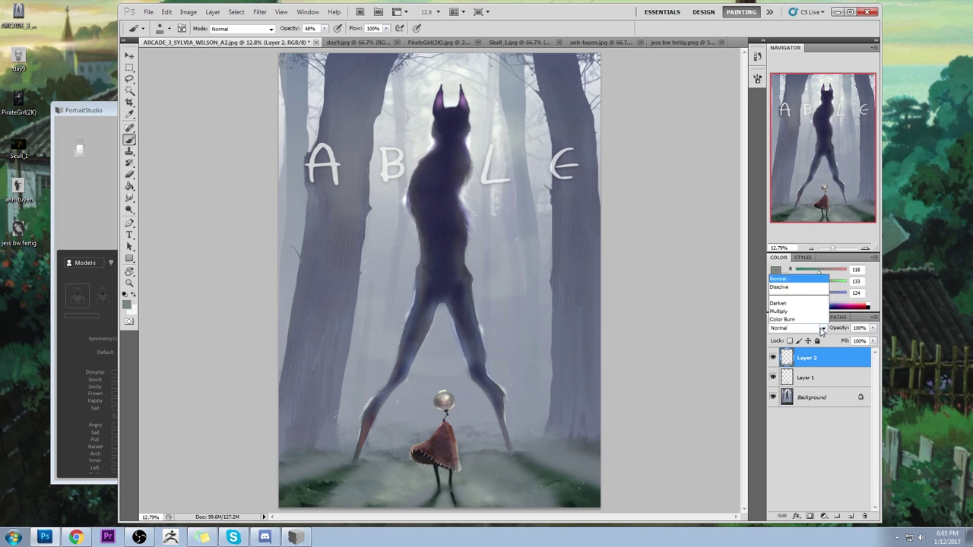
left_click(793, 70)
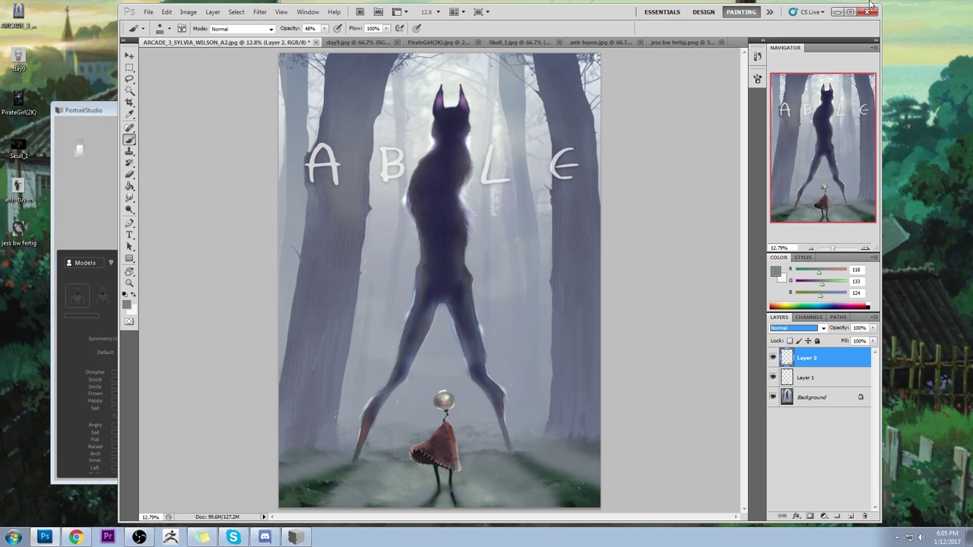
key("Down")
key("Down")
key("Down")
key("Down")
key("Down")
key("Down")
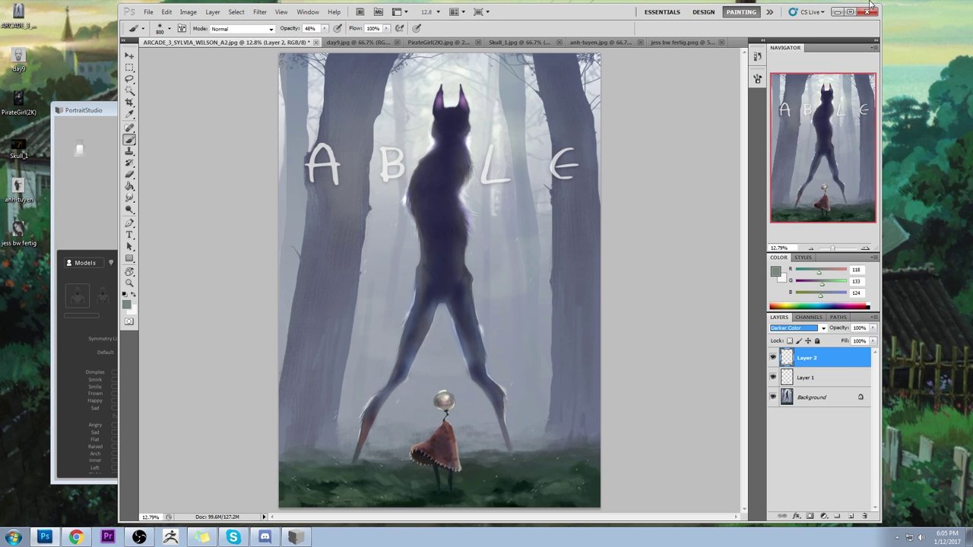
key("Down")
key("Down")
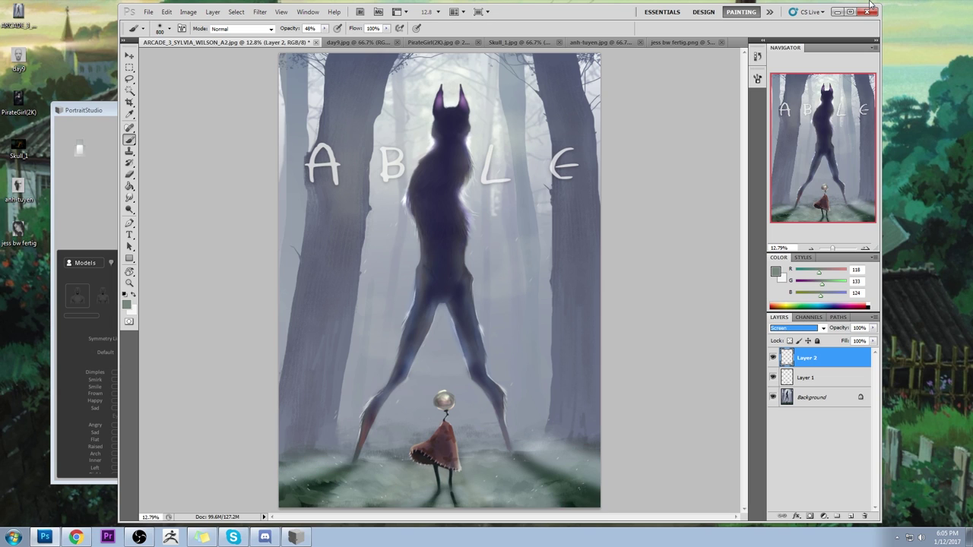
left_click(872, 341)
left_click_drag(871, 352, 846, 353)
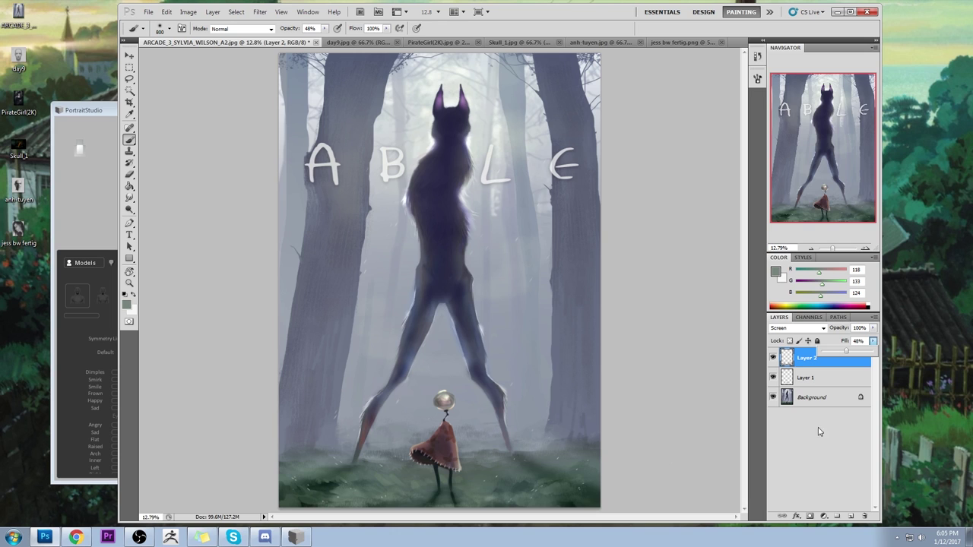
left_click(851, 516)
Step: Set Layer 3 to Color blending and pick a dark teal colour sampled from the painting
left_click(796, 328)
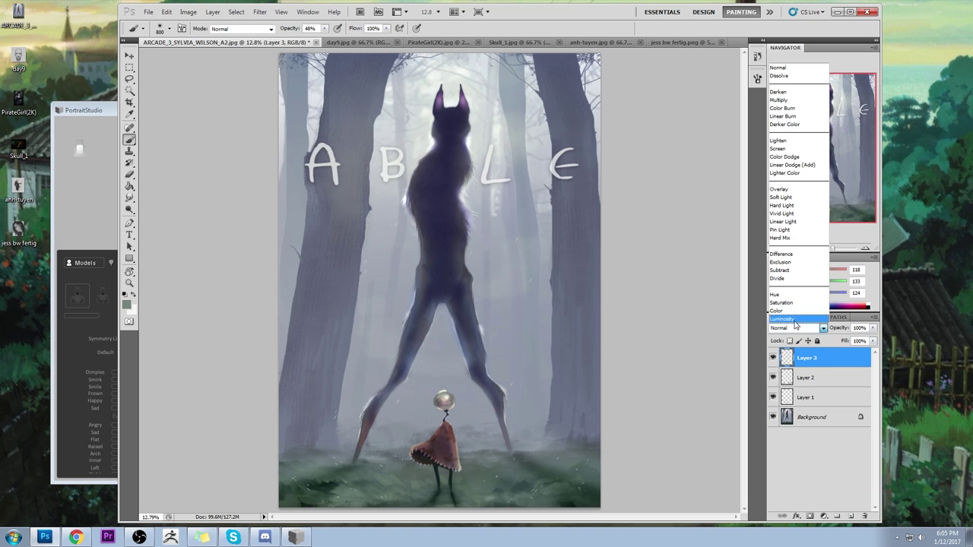
left_click(794, 311)
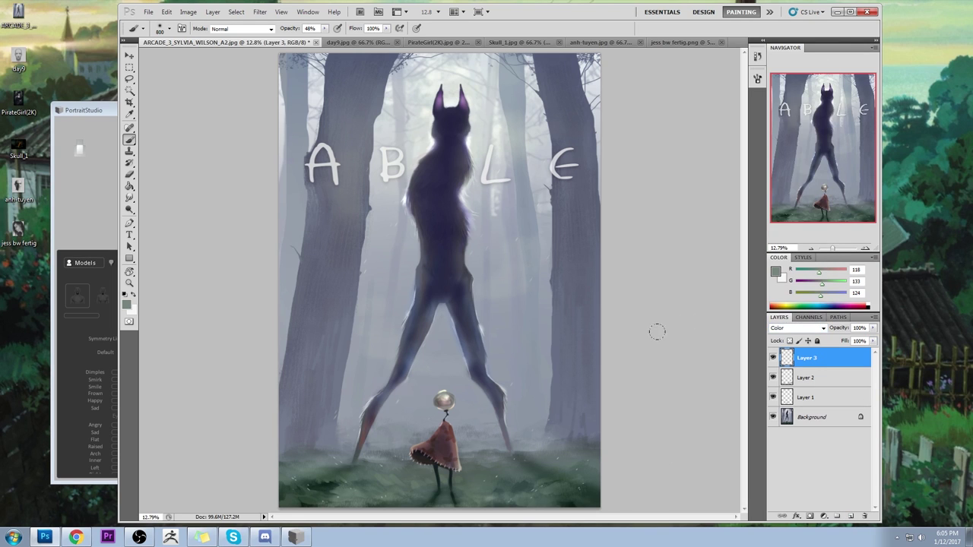
left_click(774, 272)
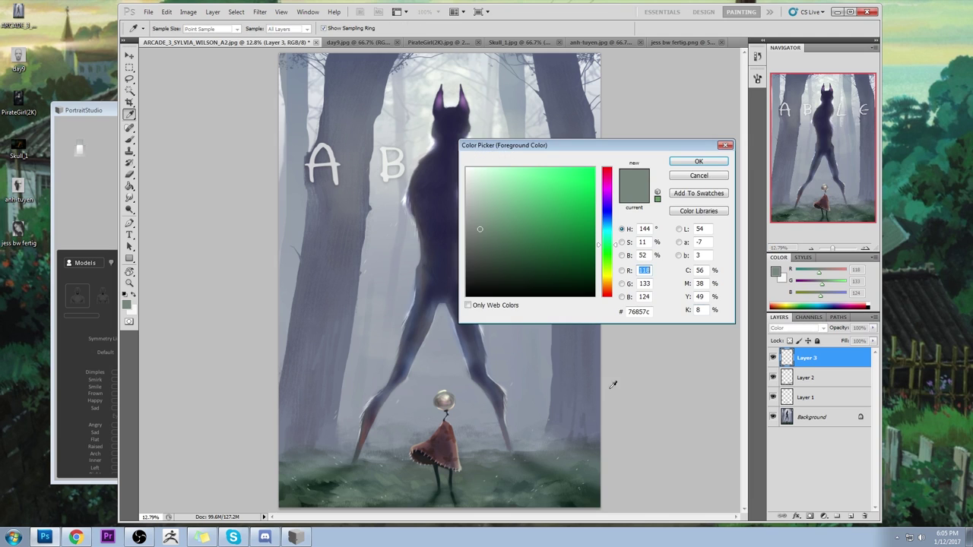
left_click(545, 462)
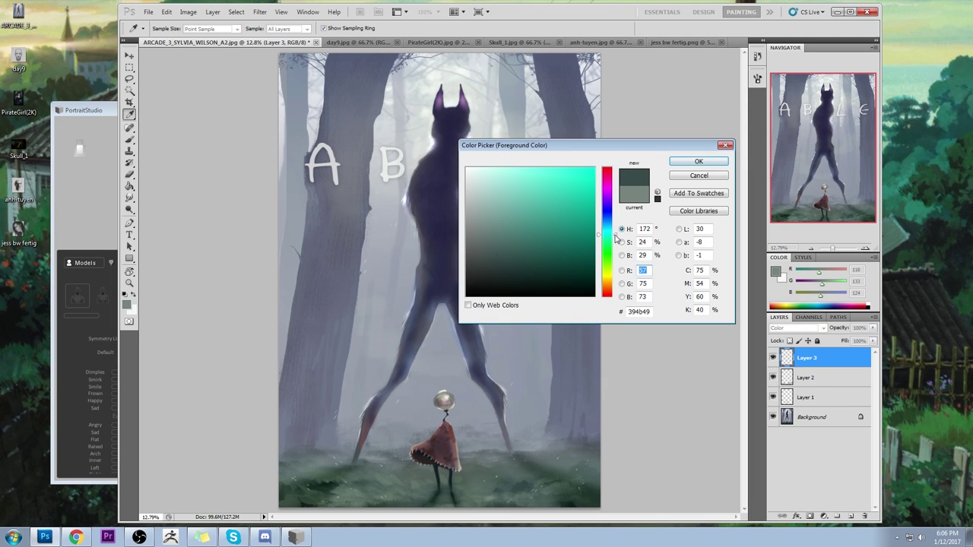
left_click_drag(616, 237, 617, 225)
left_click_drag(496, 258, 533, 260)
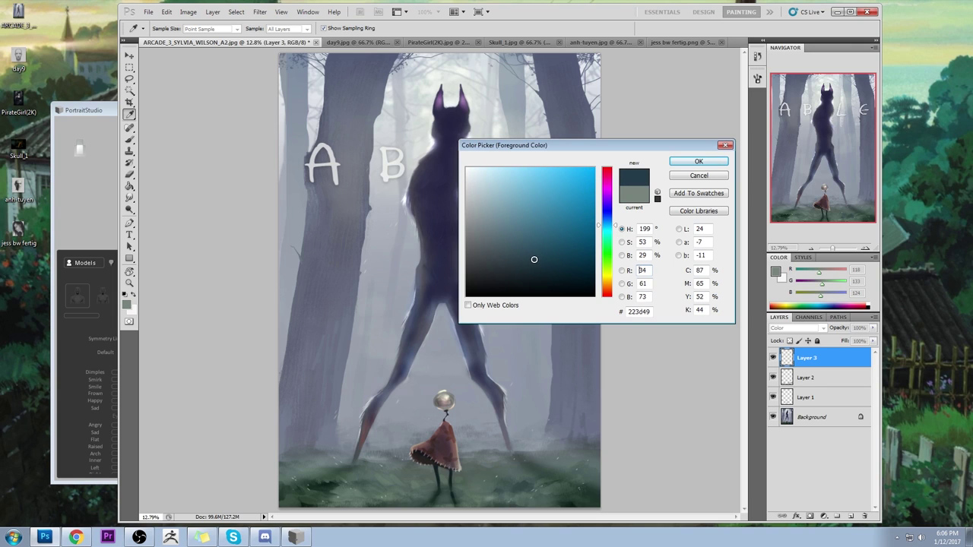
left_click(682, 161)
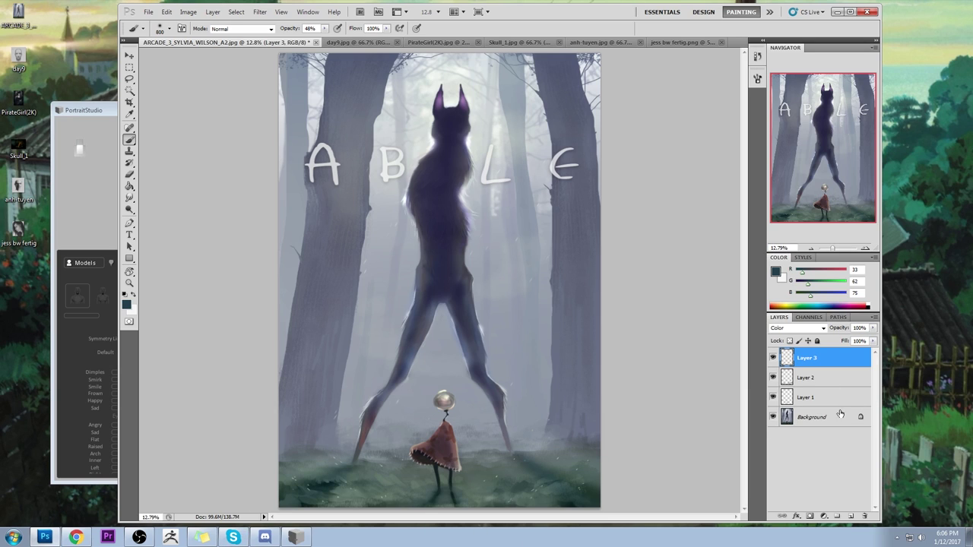
left_click(807, 377, "shift")
Step: Flatten the image, then paint a sampled bluish-grey on a new Color-mode layer
key("ctrl+shift+e")
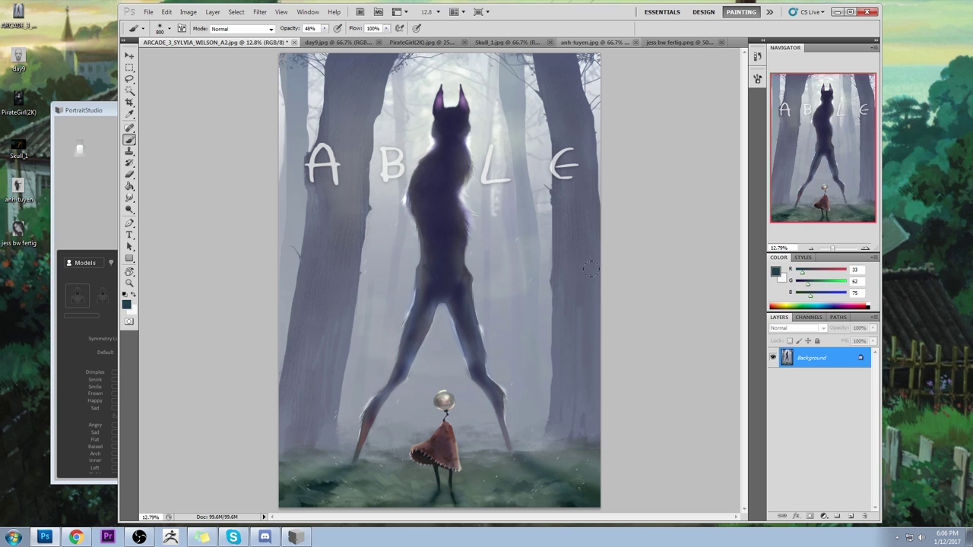
left_click(851, 516)
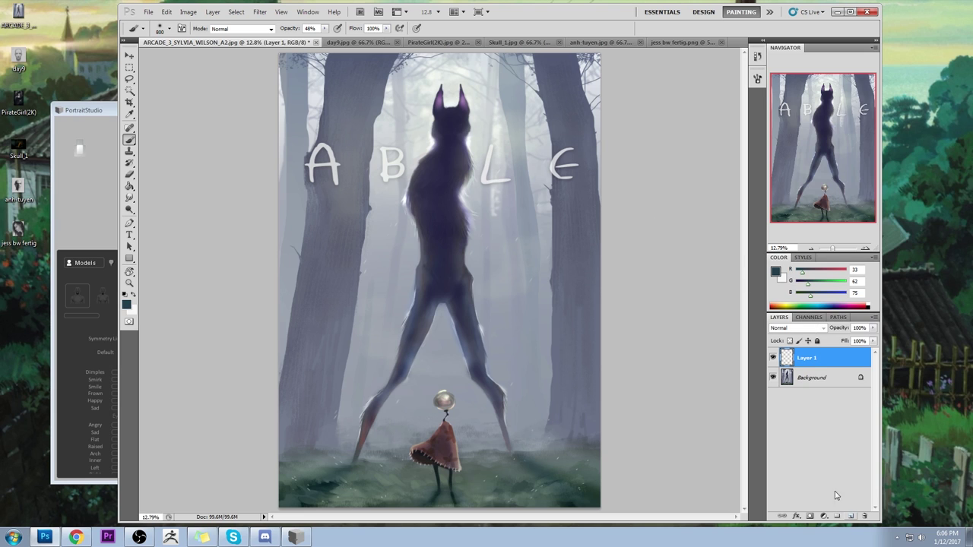
left_click(799, 327)
left_click(798, 311)
left_click(546, 447, "alt")
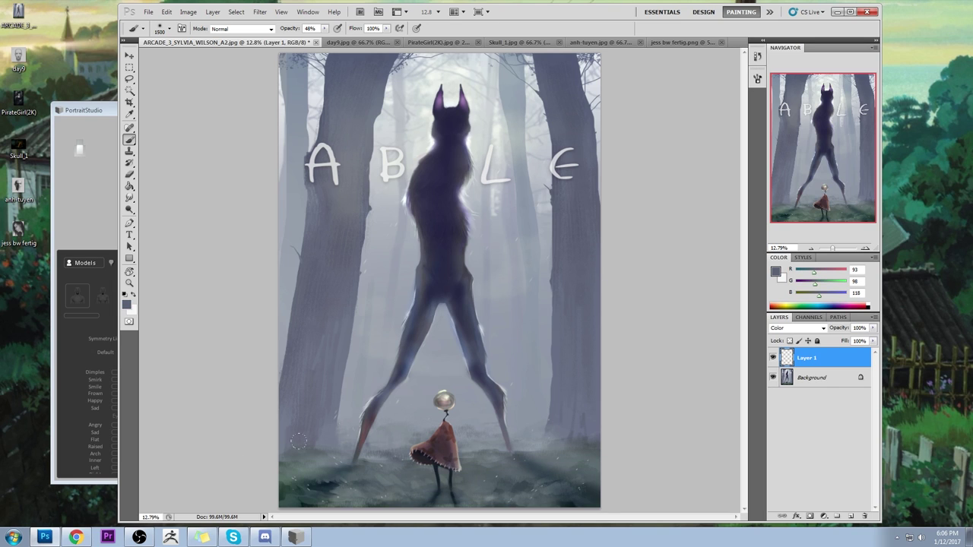
left_click_drag(585, 401, 743, 364)
Step: Compare the trial Color layer on and off, delete it, and select the whole canvas
left_click(773, 359)
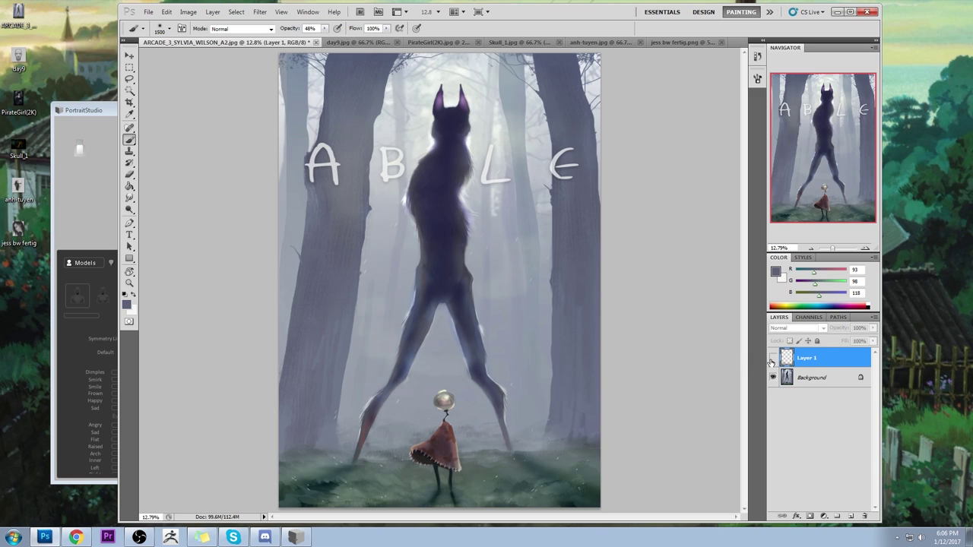
left_click(772, 358)
left_click(772, 360)
left_click(772, 360)
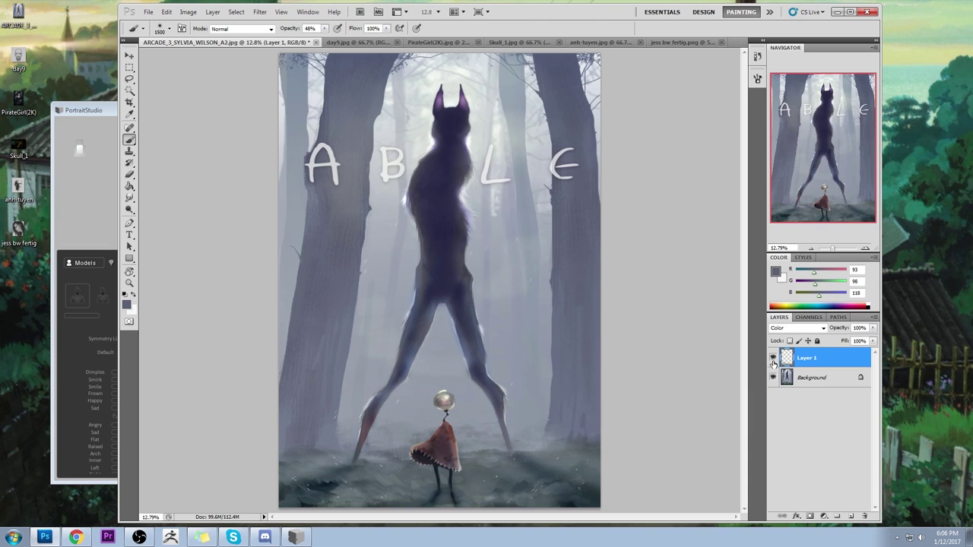
left_click(772, 359)
left_click(773, 360)
left_click(772, 359)
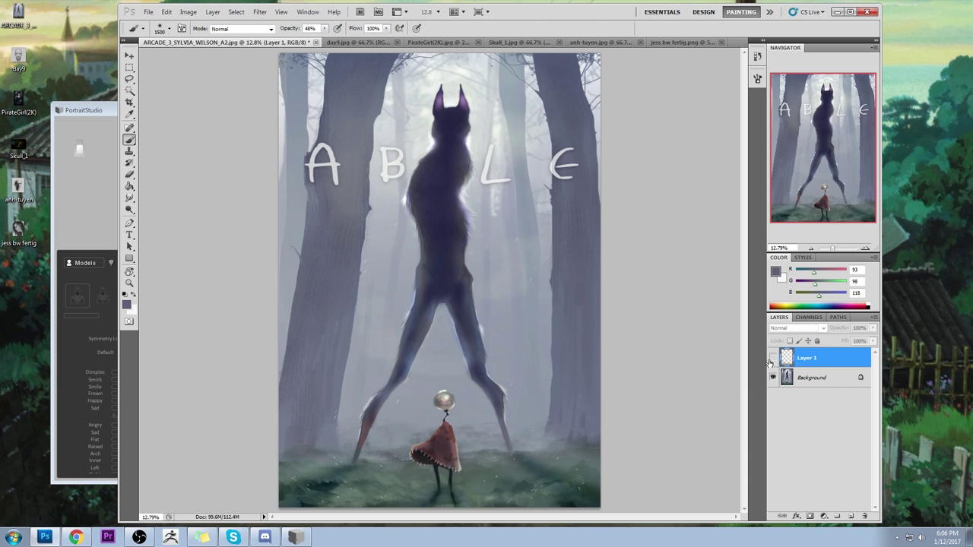
left_click(772, 359)
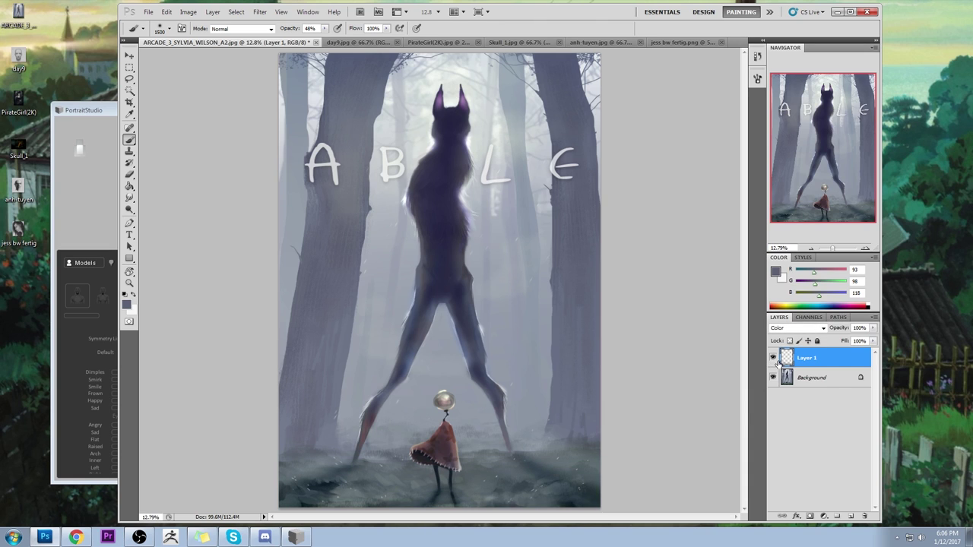
left_click(772, 360)
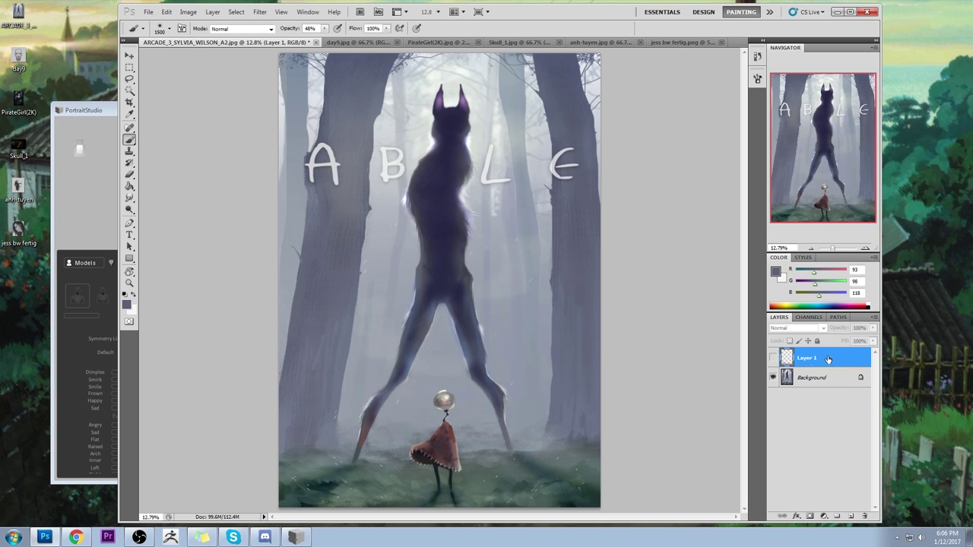
left_click(864, 516)
key("ctrl+a")
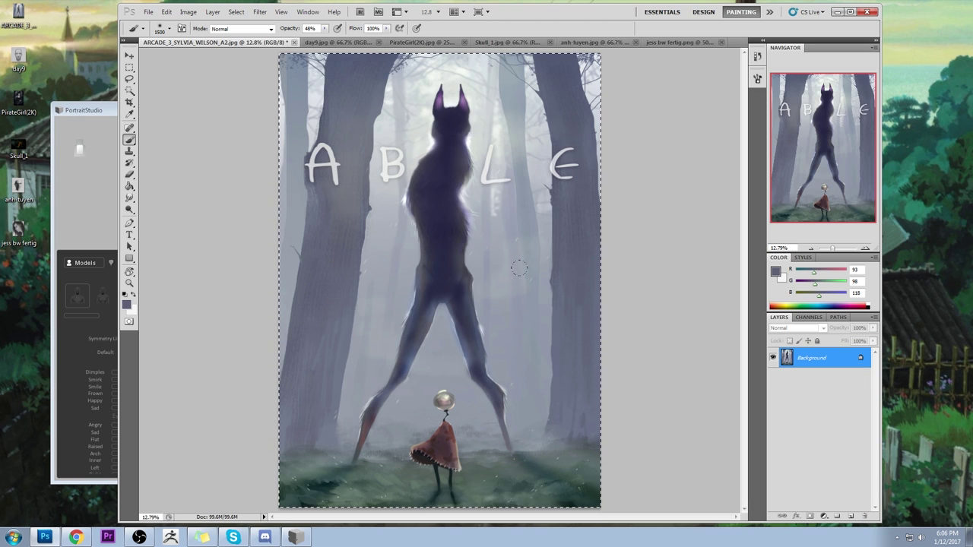
Step: Revert to the opening History snapshot and paste the retouched painting in place as Layer 1
left_click(757, 57)
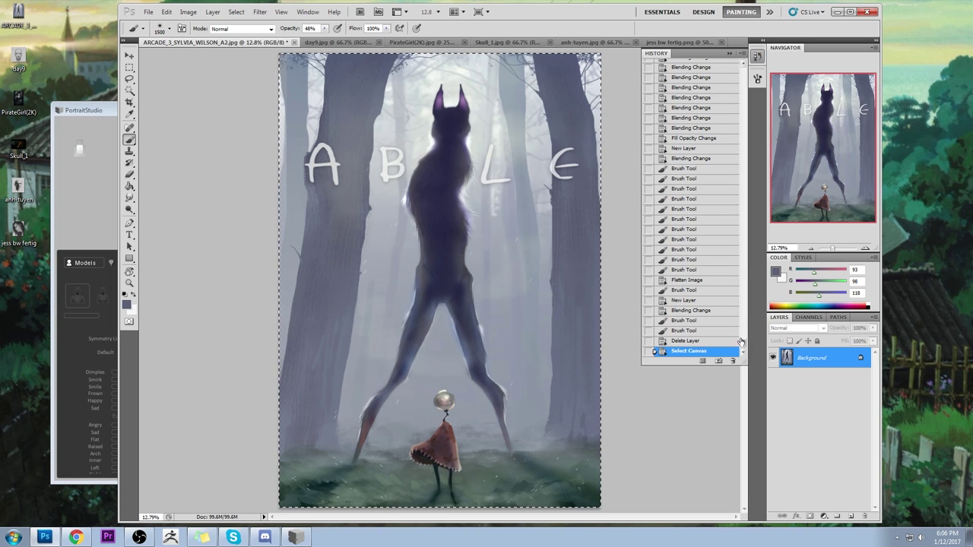
left_click_drag(744, 348, 743, 65)
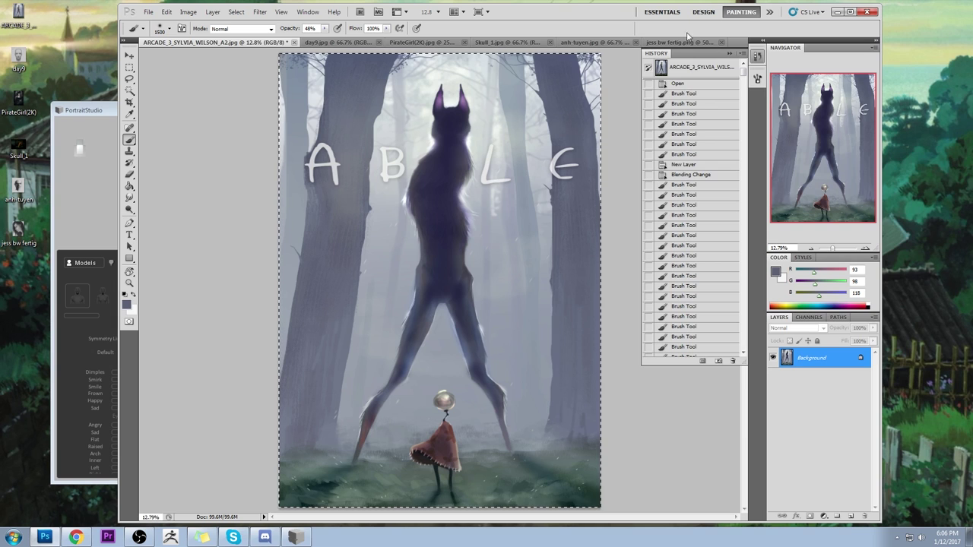
left_click(702, 68)
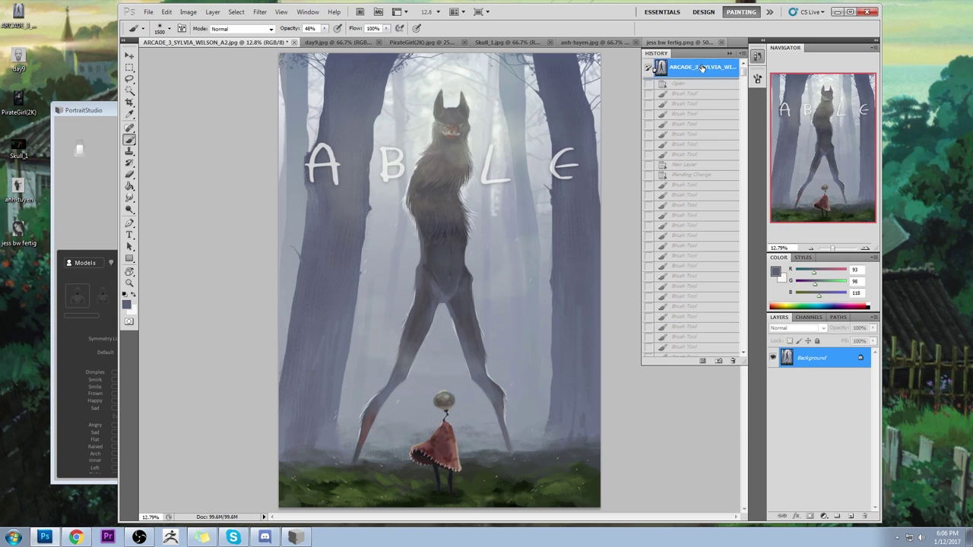
key("ctrl+shift+v")
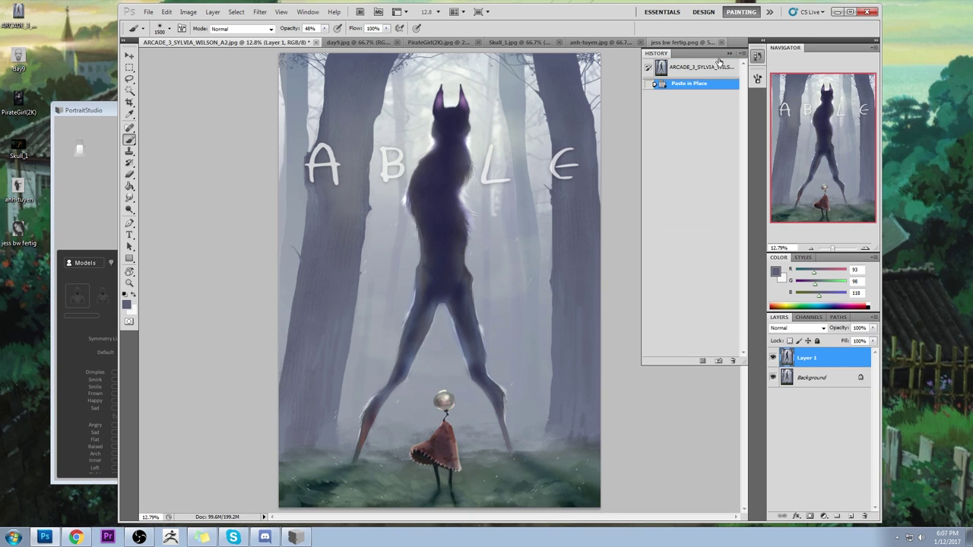
left_click(728, 54)
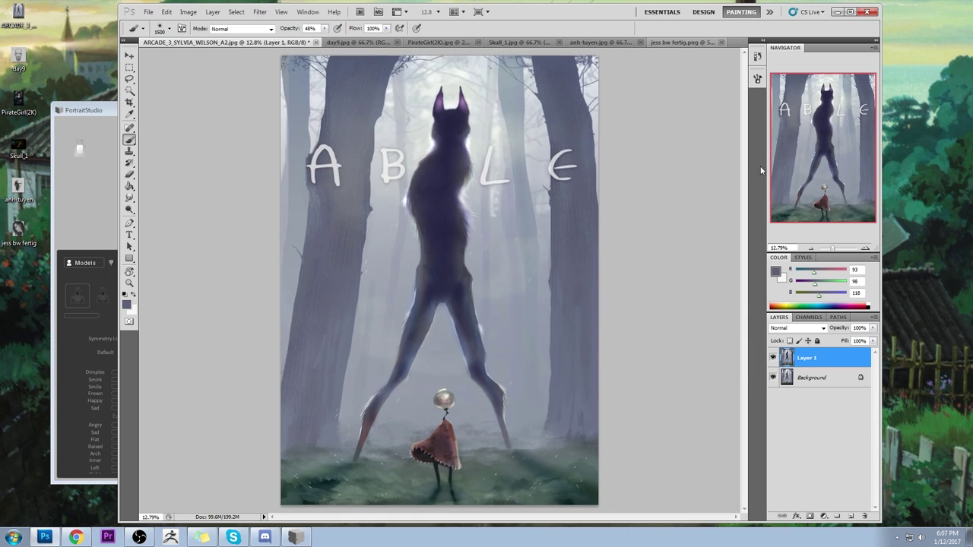
key("ctrl+minus")
key("ctrl+minus")
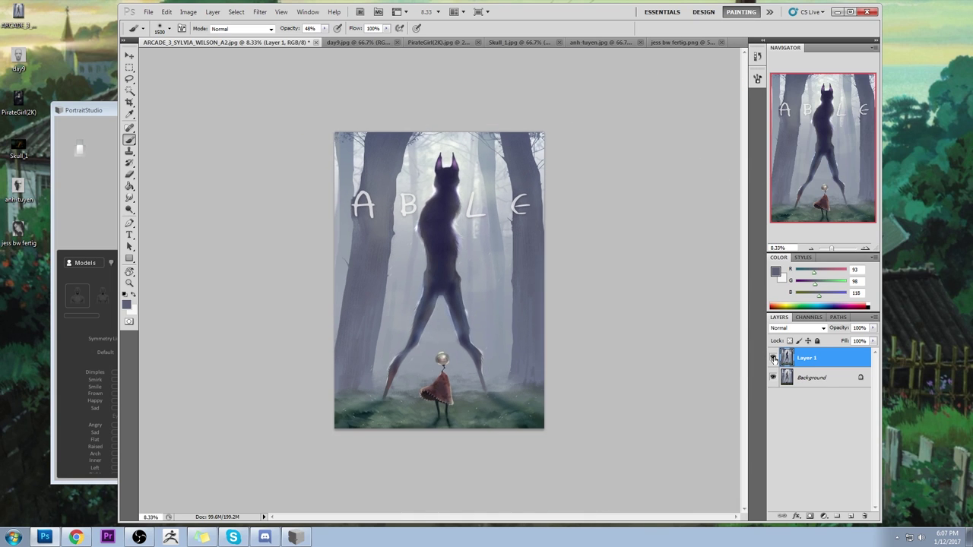
Step: Compare Layer 1 against the original, trying fill values of 63% and 81%
left_click(773, 358)
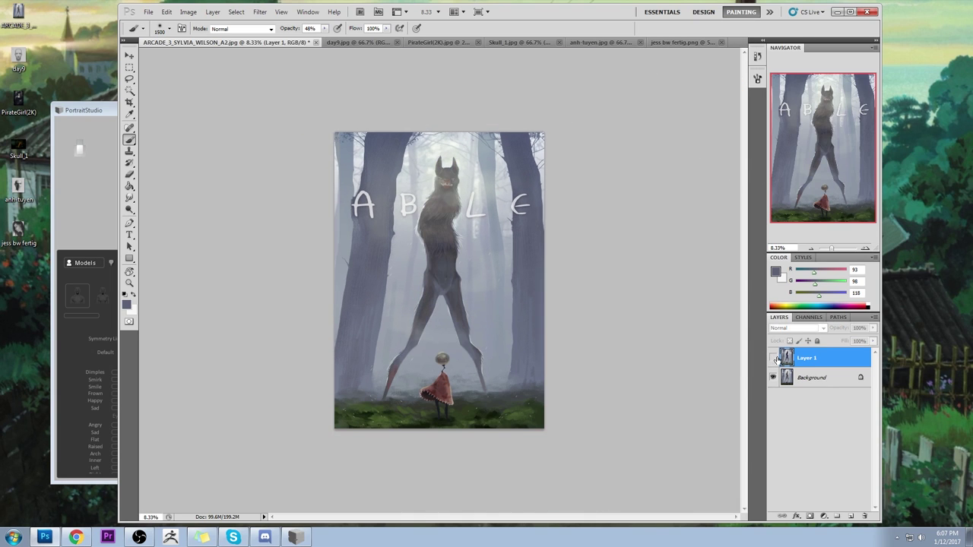
left_click(773, 358)
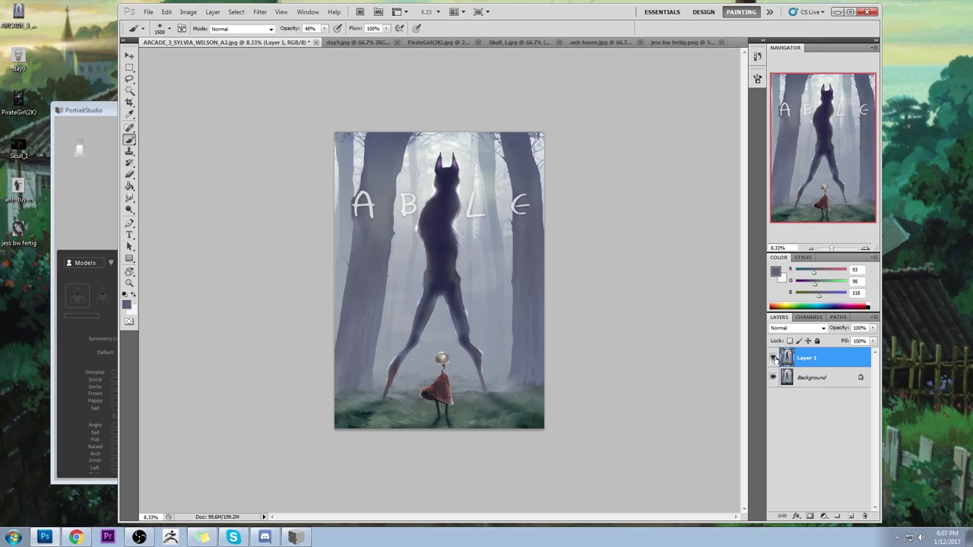
left_click(872, 340)
left_click(854, 355)
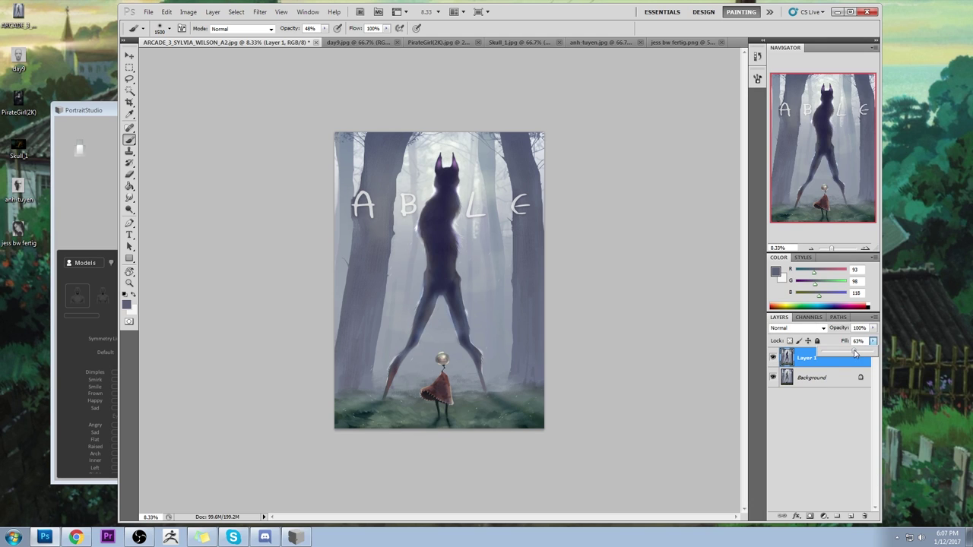
left_click_drag(857, 354, 864, 354)
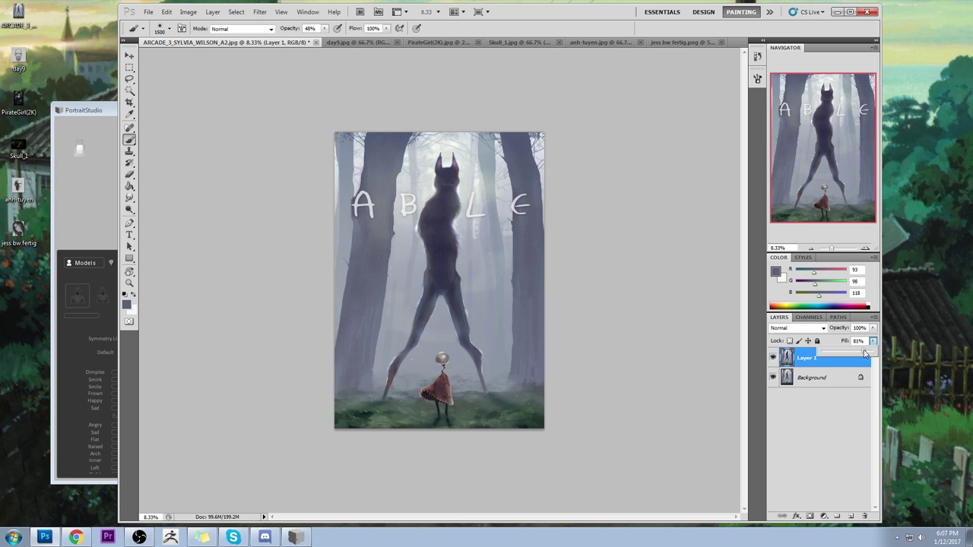
left_click(773, 358)
left_click(773, 358)
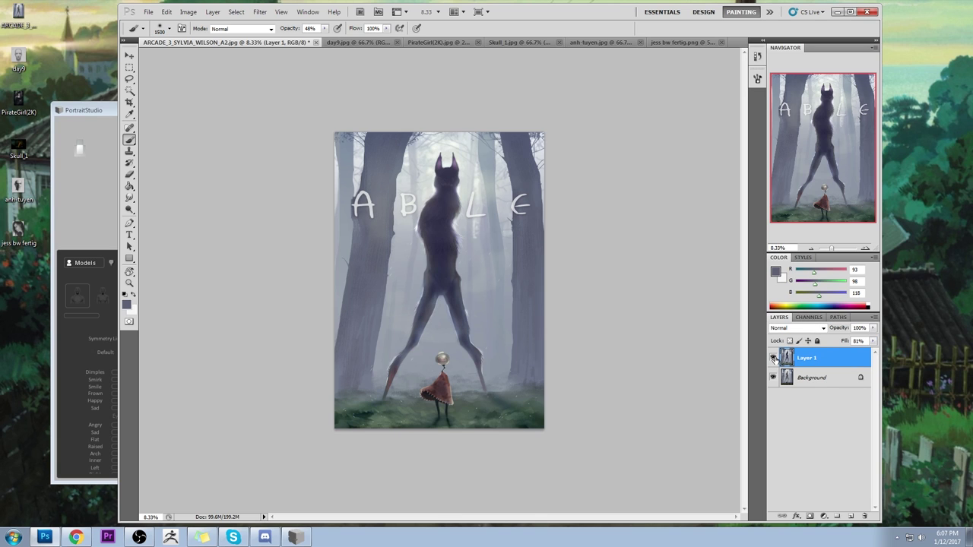
Step: Try fill at 100% and 89%, compare again, and settle Layer 1's fill at 100%
left_click(873, 340)
left_click(874, 355)
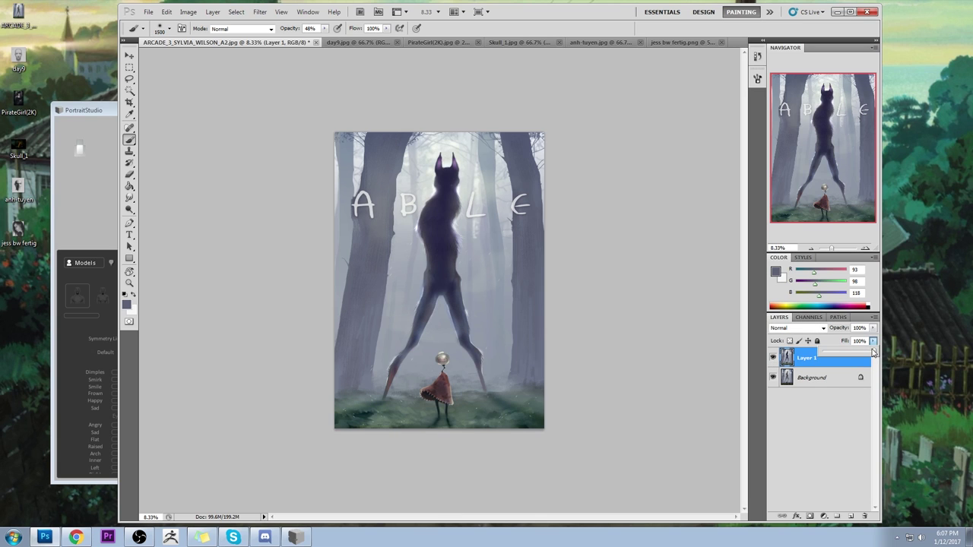
left_click(874, 344)
left_click(874, 344)
mouse_move(867, 354)
left_mouse_down()
mouse_move(859, 354)
mouse_move(867, 351)
left_mouse_up()
left_click(773, 357)
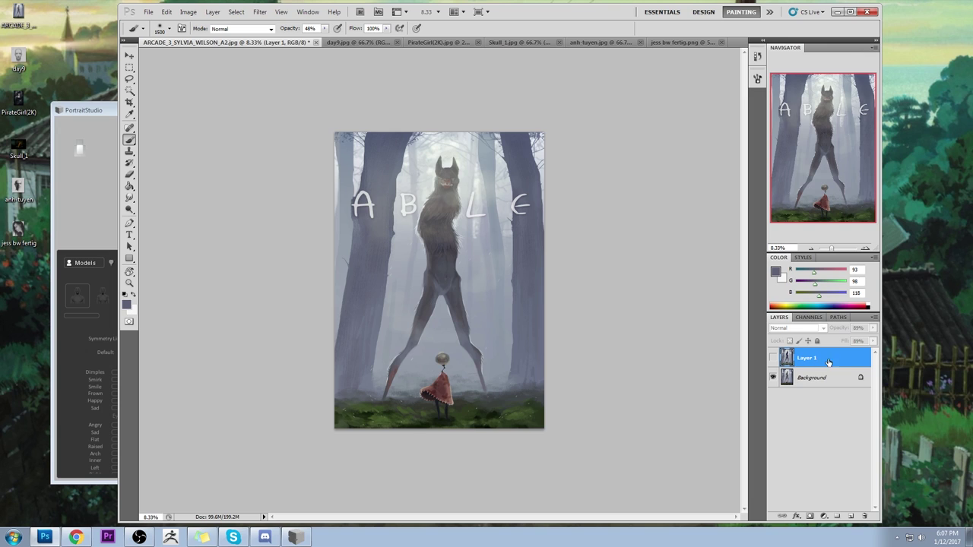
left_click(773, 357)
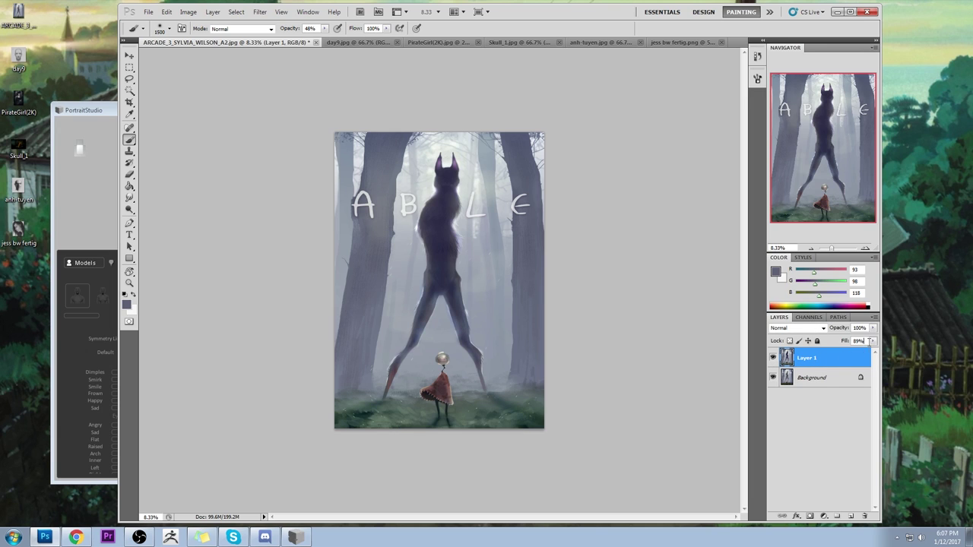
mouse_move(869, 341)
left_mouse_down()
mouse_move(858, 351)
mouse_move(873, 352)
left_mouse_up()
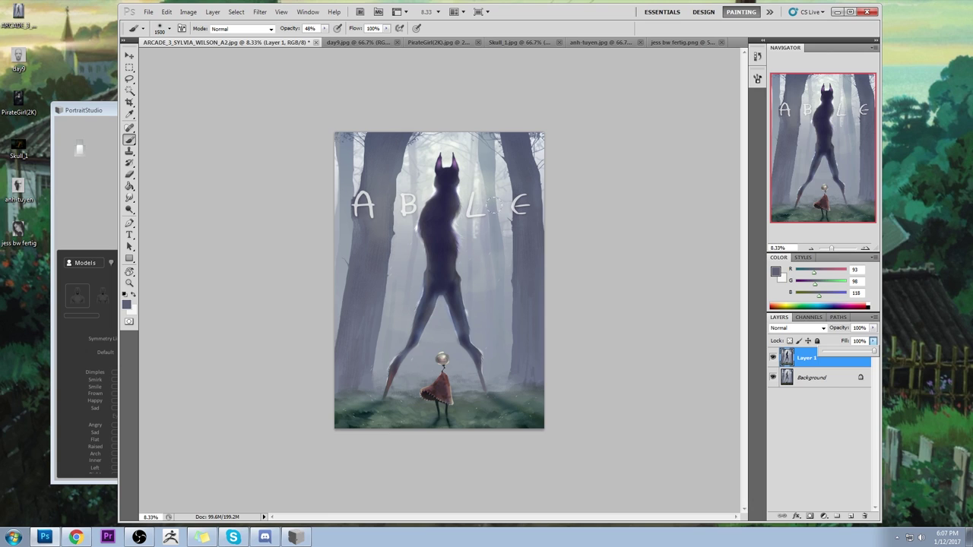
Step: Magic Wand-select the white ABLE letters with tolerance set to 14
left_click(130, 90)
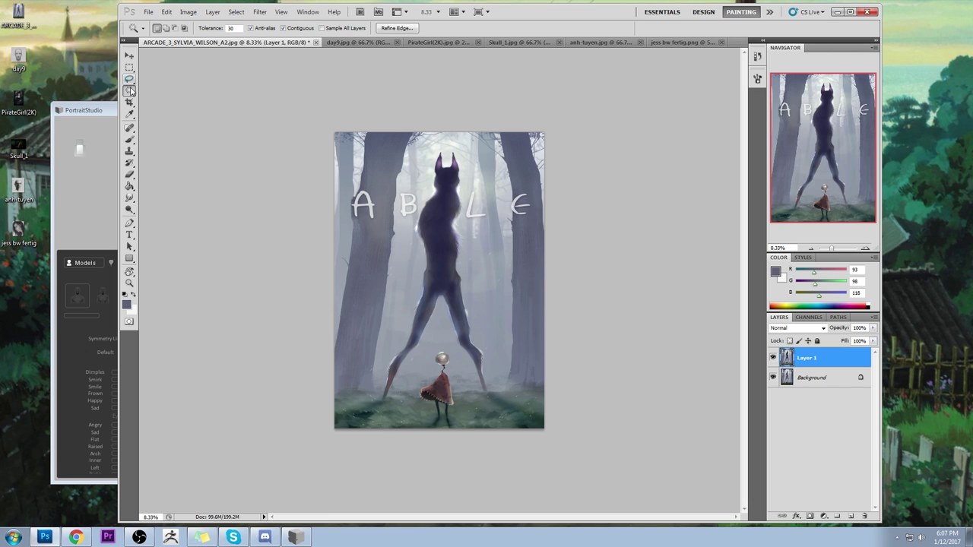
left_click(373, 205)
left_click(472, 215)
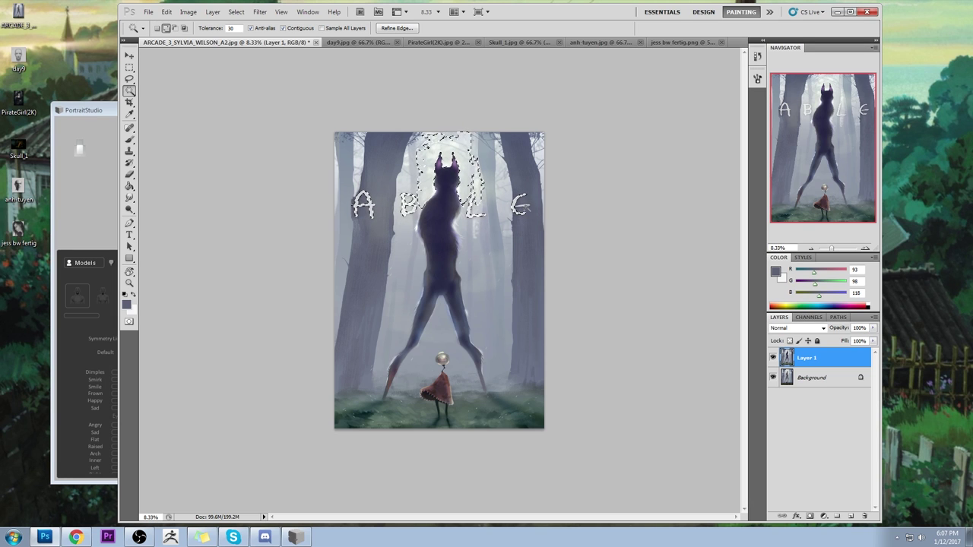
left_click(519, 215)
key("ctrl+z")
double_click(230, 28)
type("14")
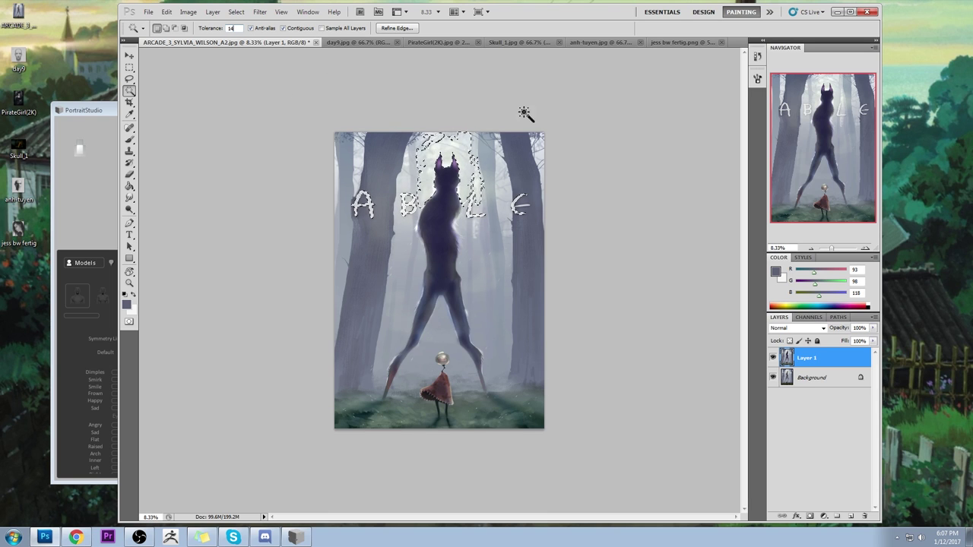
left_click(524, 207, "shift")
Step: Lasso the wolf's head out of the selection and open Hue/Saturation
left_click(474, 163, "alt")
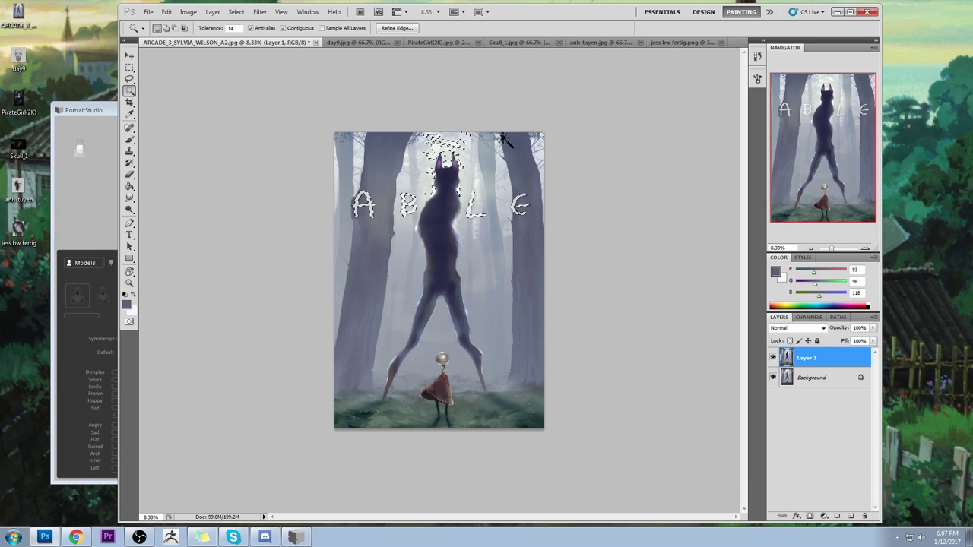
key("l")
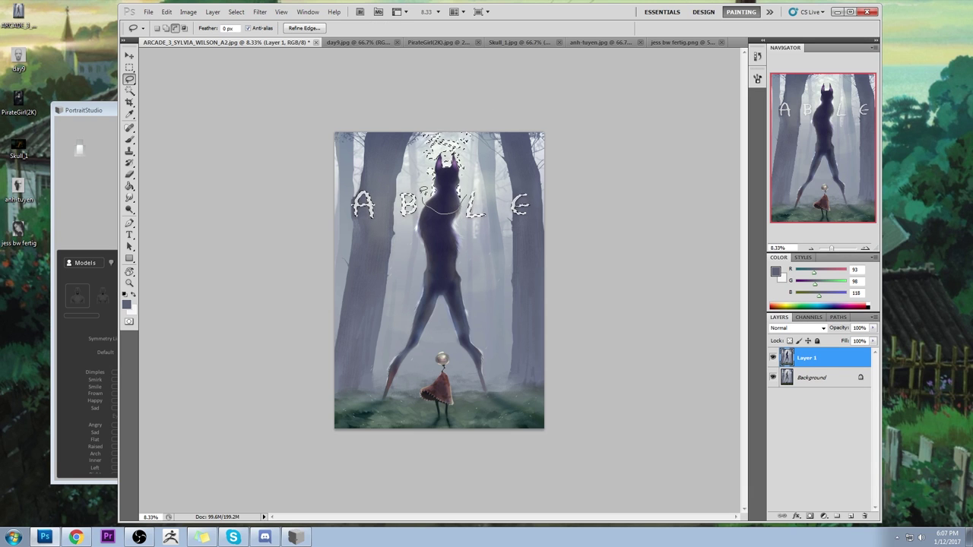
mouse_move(447, 164)
left_mouse_down()
mouse_move(460, 141)
mouse_move(490, 191)
left_mouse_up()
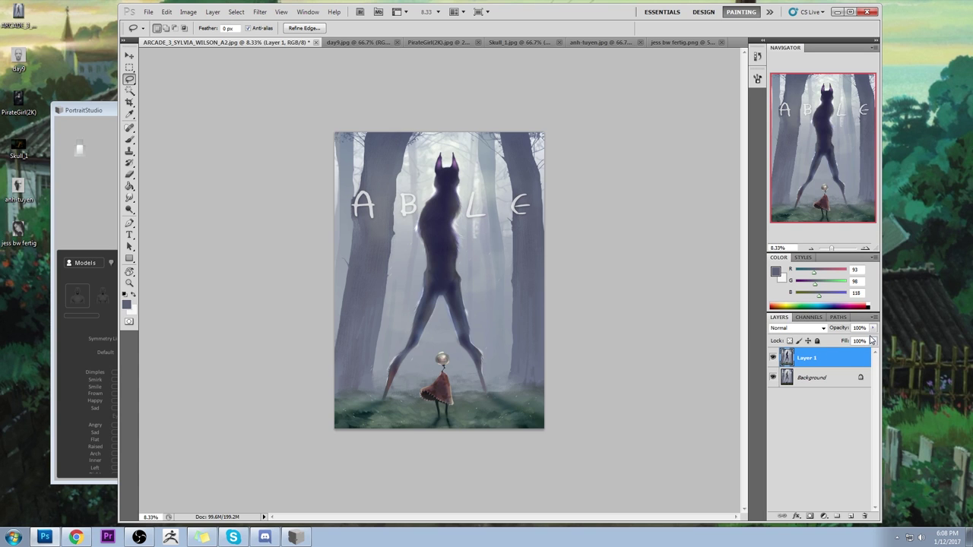
key("ctrl+u")
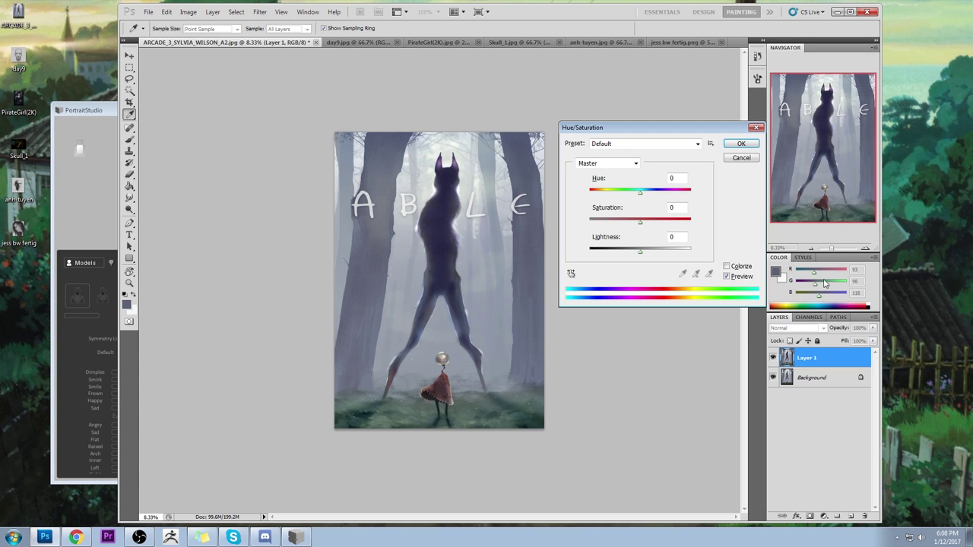
Step: Cancel Hue/Saturation and paint-bucket the ABLE letters dark purple on a new layer
left_click(735, 158)
left_click(849, 516)
key("g")
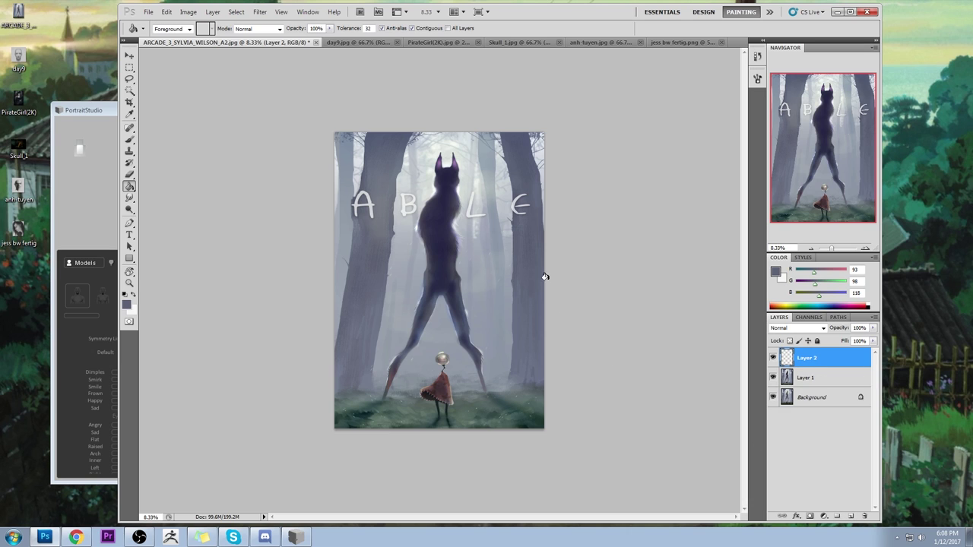
left_click(456, 228, "alt")
left_click(513, 316)
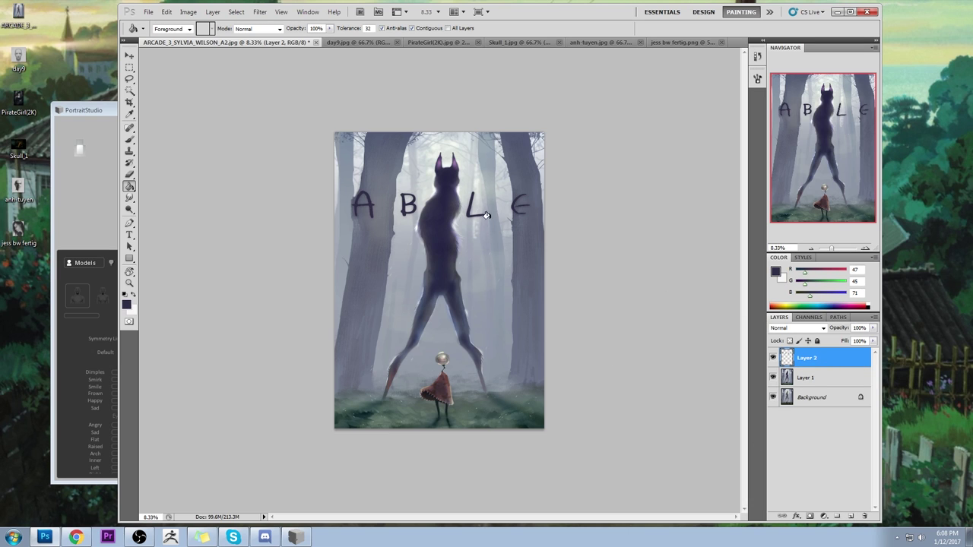
key("m")
right_click(554, 213)
key("Escape")
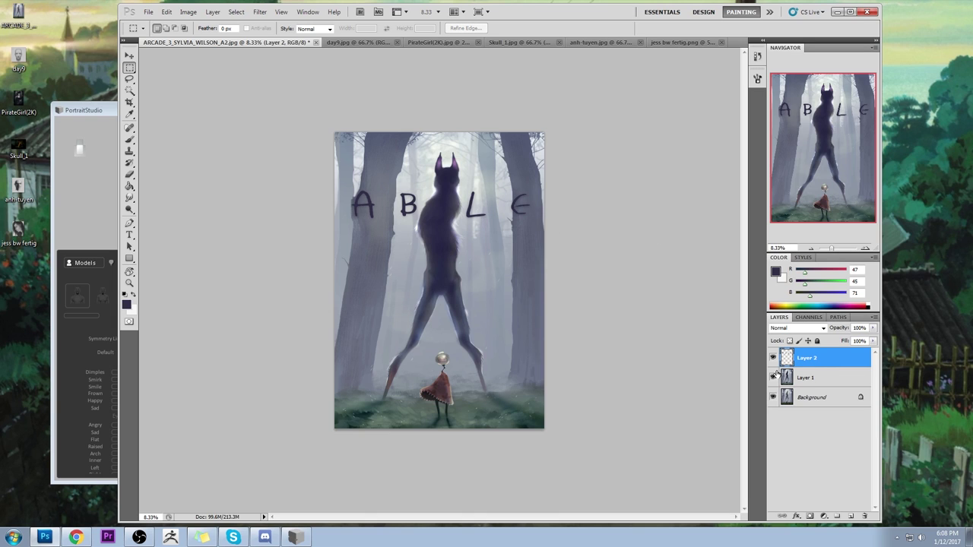
Step: Compare the purple letter layer on and off, delete it, and flatten the image
left_click(773, 358)
left_click(773, 358)
left_click(773, 359)
left_click(773, 359)
left_click(773, 358)
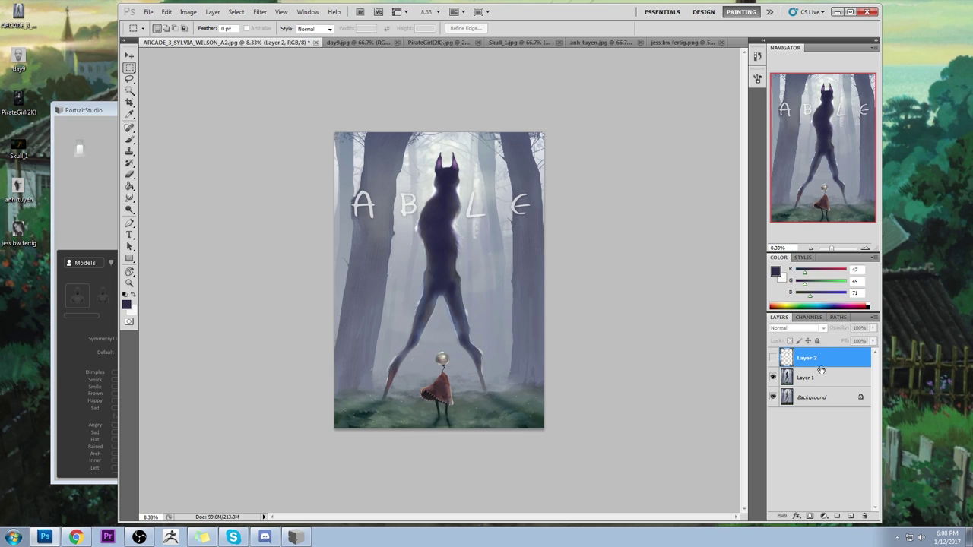
left_click_drag(821, 370, 865, 515)
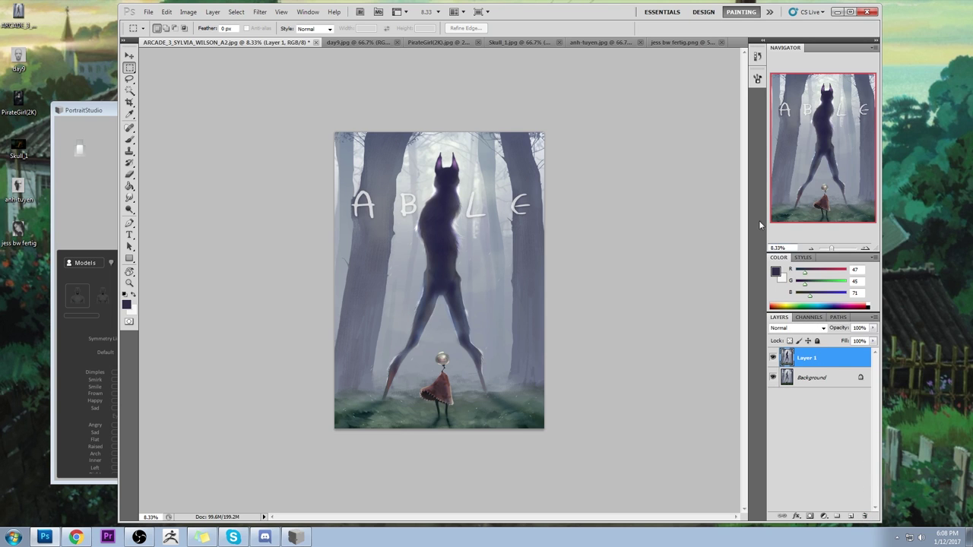
right_click(834, 358)
left_click(855, 352)
Step: Close the ABLE forest artwork, saving changes, and bring PirateGirl(2K).jpg to the front
left_click(295, 43)
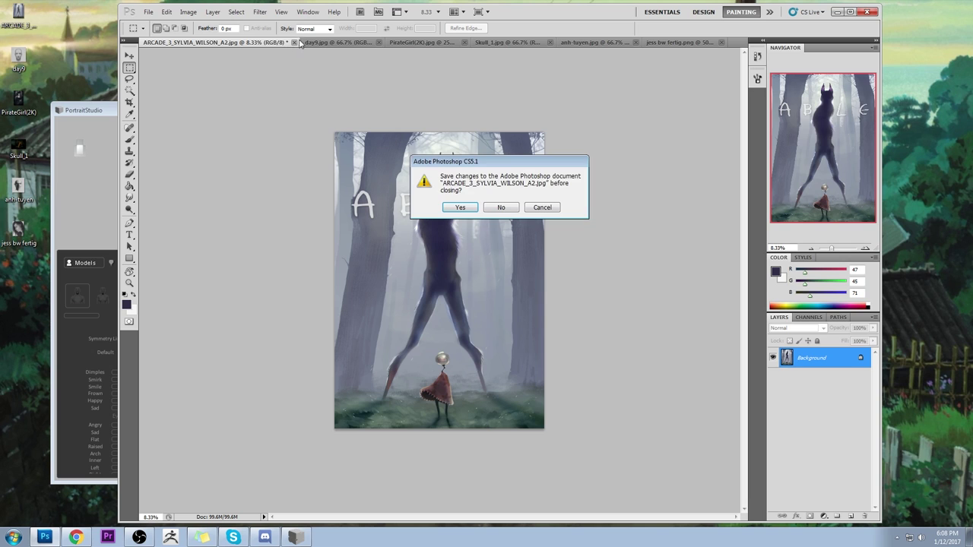
left_click(461, 207)
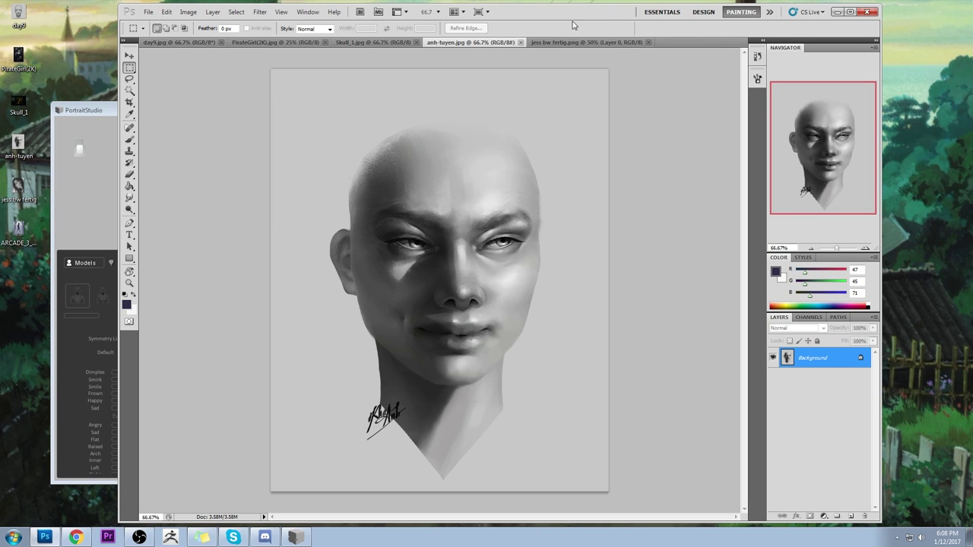
left_click(182, 43)
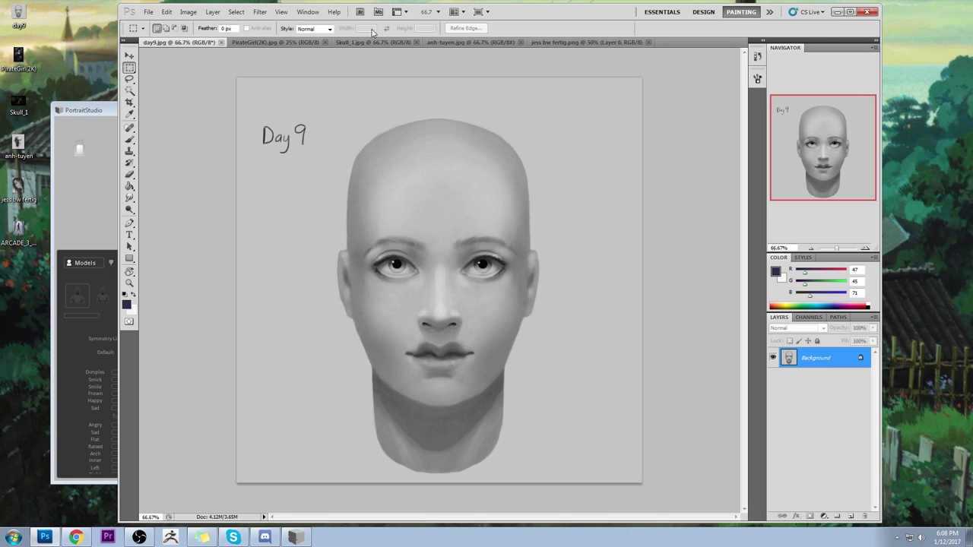
left_click(277, 43)
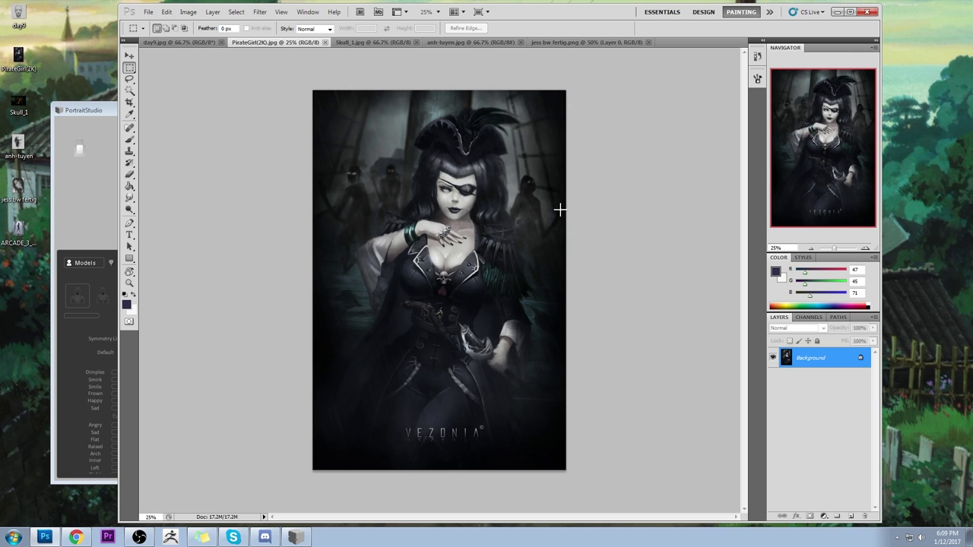
Step: Lasso the pirate's face, copy it to a new layer, and scale it up to about 110%
key("z")
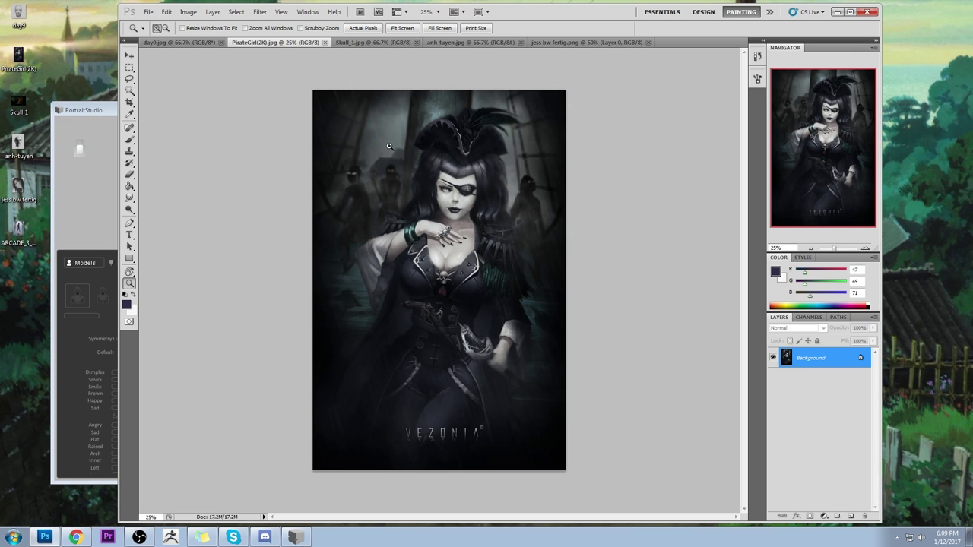
left_click_drag(522, 314, 522, 314)
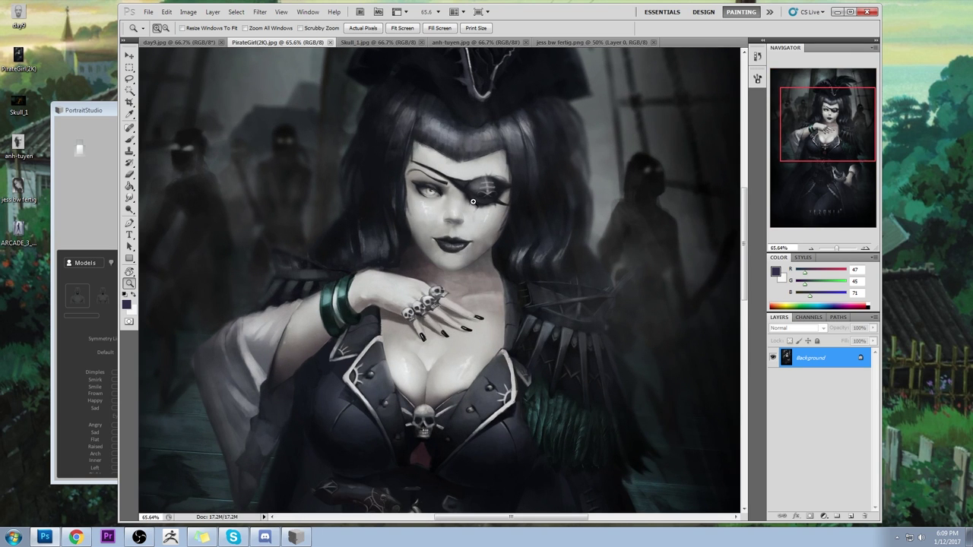
key("l")
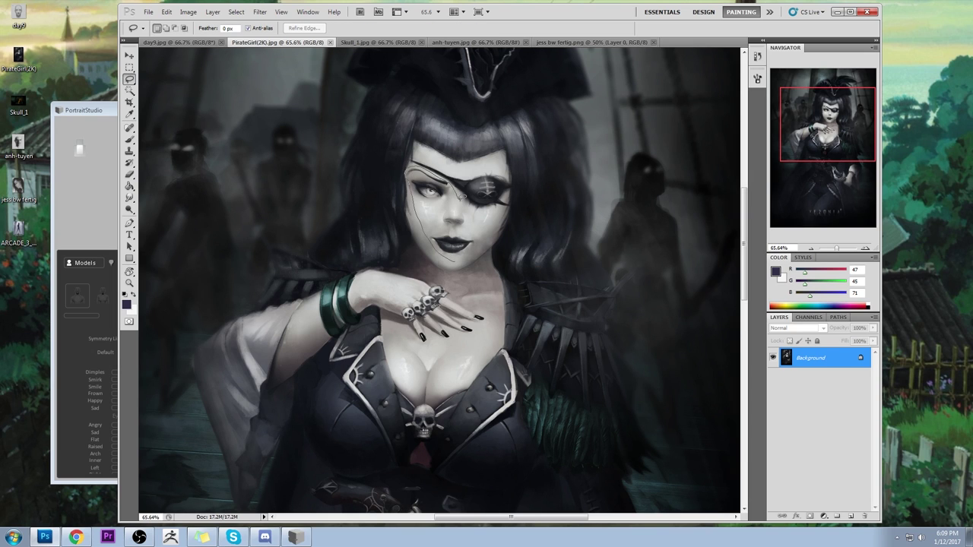
left_click_drag(490, 199, 492, 206)
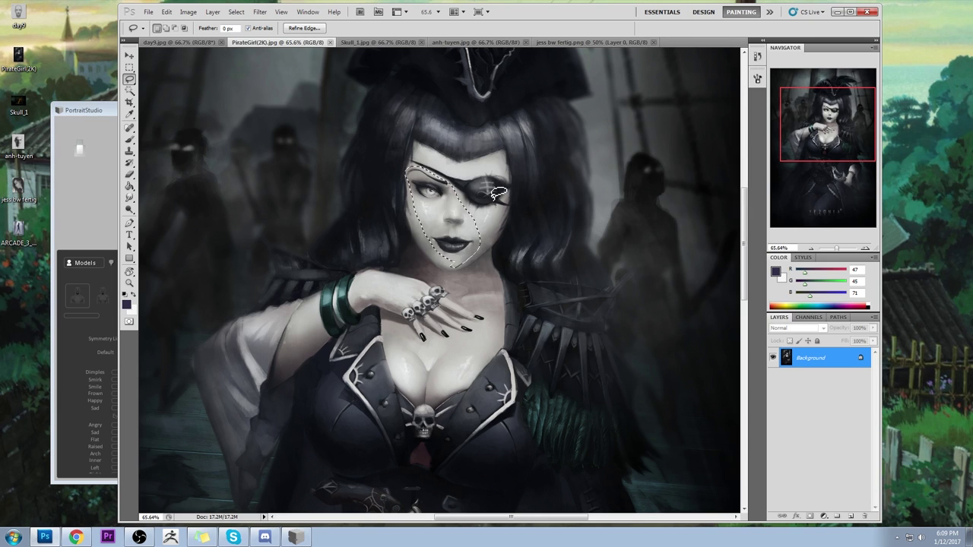
key("ctrl+j")
key("v")
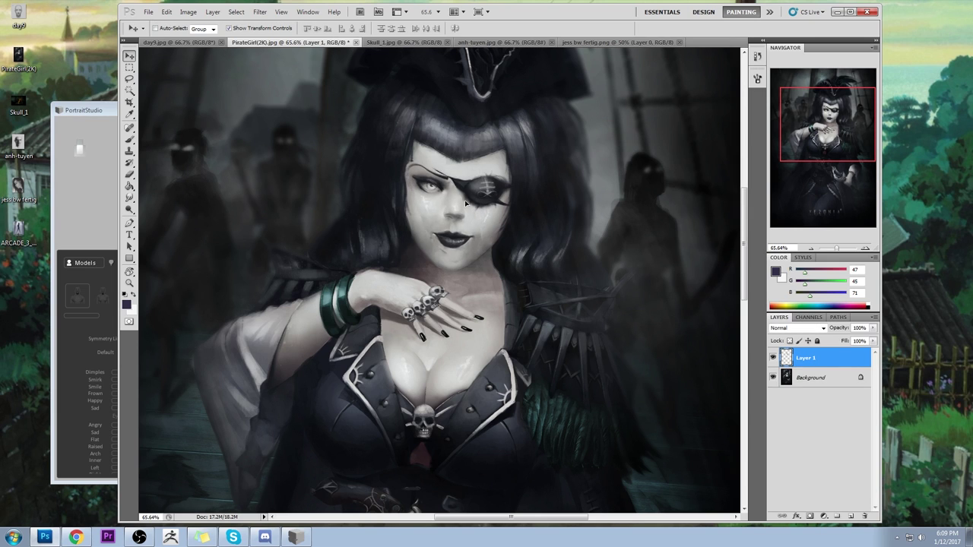
mouse_move(475, 259)
left_mouse_down()
mouse_move(486, 269)
mouse_move(468, 244)
left_mouse_up()
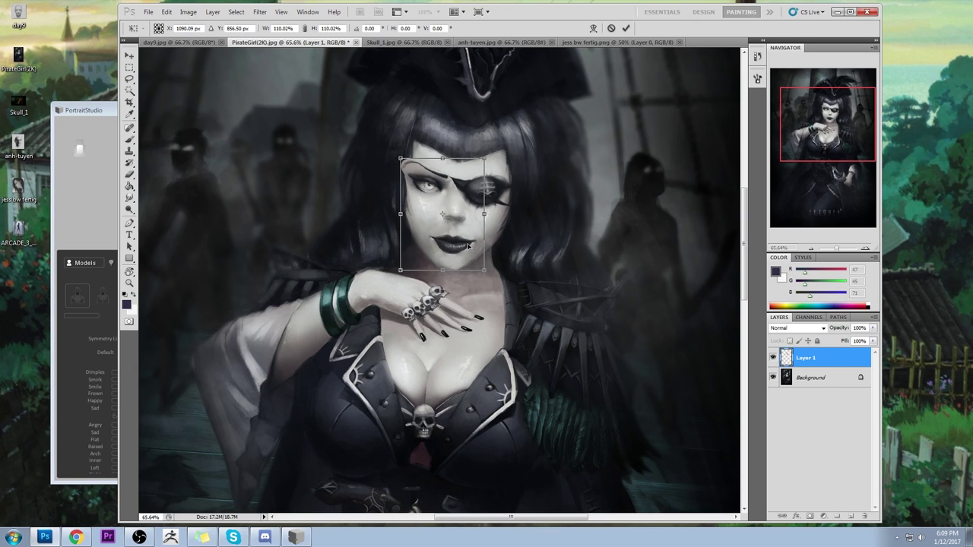
left_click(626, 28)
key("ctrl+0")
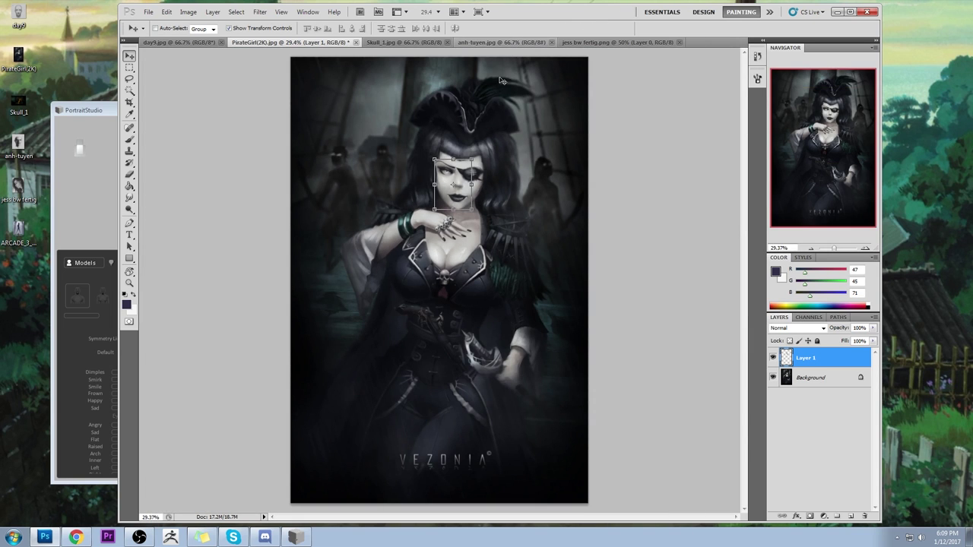
Step: Switch to the Eraser and pick an eraser tip
key("b")
key("e")
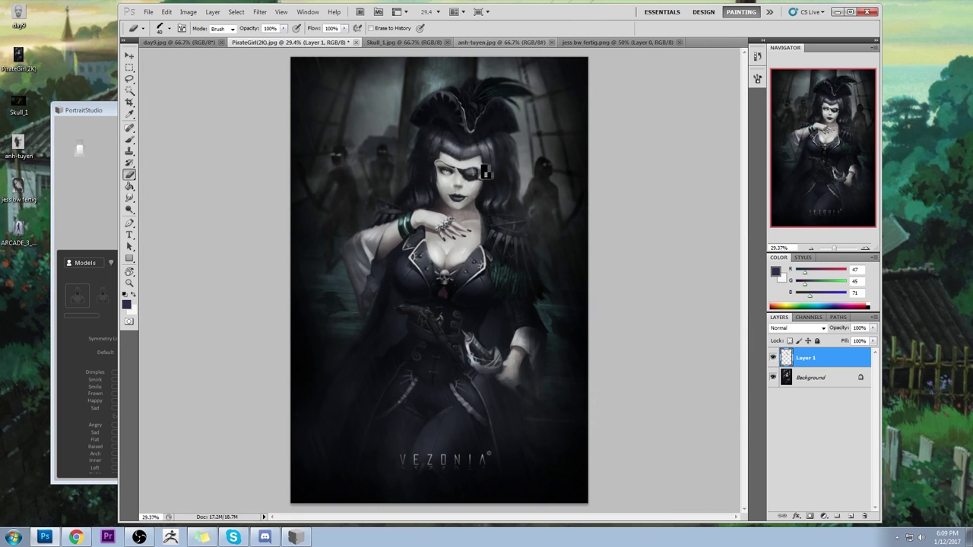
right_click(479, 165)
left_click(658, 119)
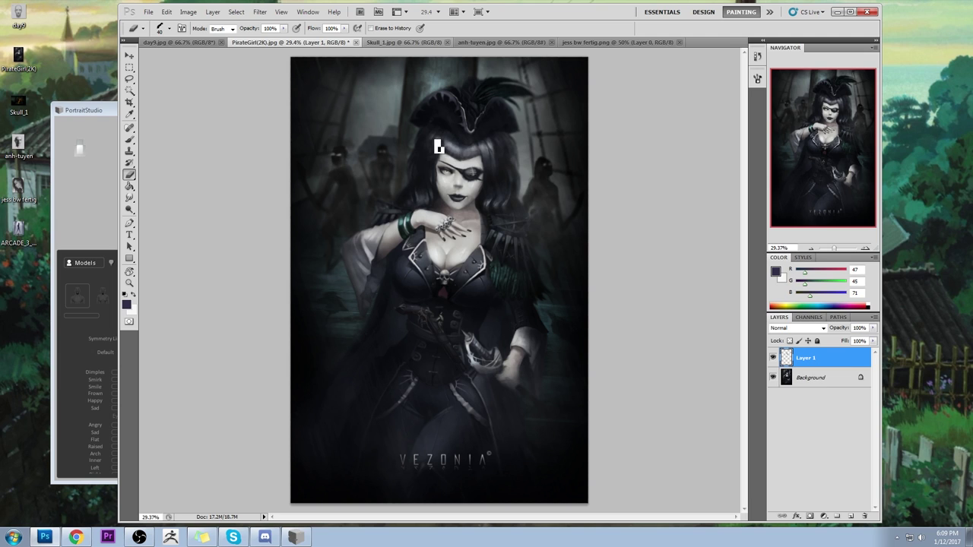
Step: Set the brush to size 70, zoom onto the face, and sample near-black from the eyepatch strap
key("b")
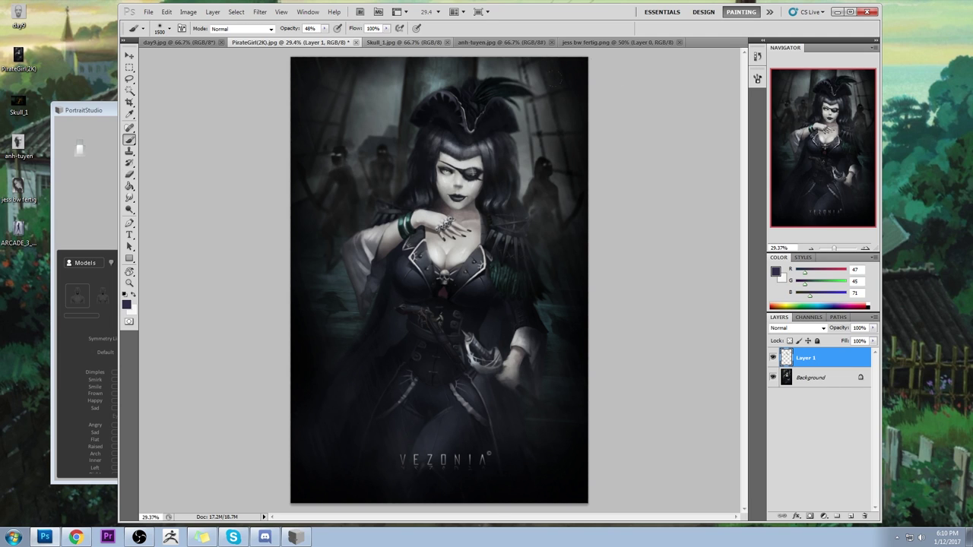
key("bracketleft")
key("bracketleft")
key("bracketleft")
key("bracketleft")
key("bracketleft")
key("bracketleft")
key("bracketleft")
key("bracketleft")
key("bracketleft")
key("bracketleft")
key("bracketleft")
key("bracketleft")
key("bracketleft")
key("bracketleft")
mouse_move(465, 154)
left_mouse_down()
mouse_move(417, 217)
mouse_move(431, 226)
mouse_move(420, 225)
left_mouse_up()
left_click(439, 228, "alt")
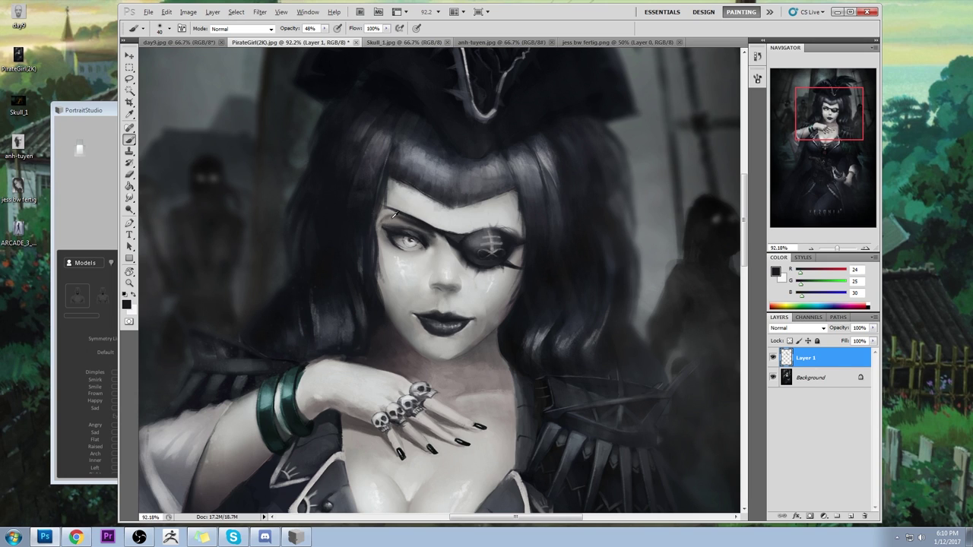
Step: Sample grey and near-black tones around the eyelid and raise brush opacity to 78%
left_click(384, 214, "alt")
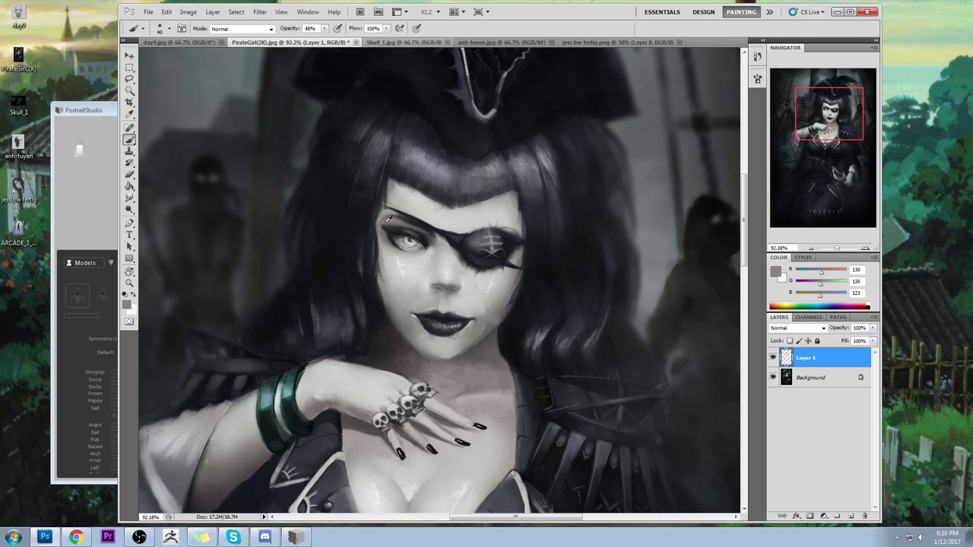
left_click(386, 216, "alt")
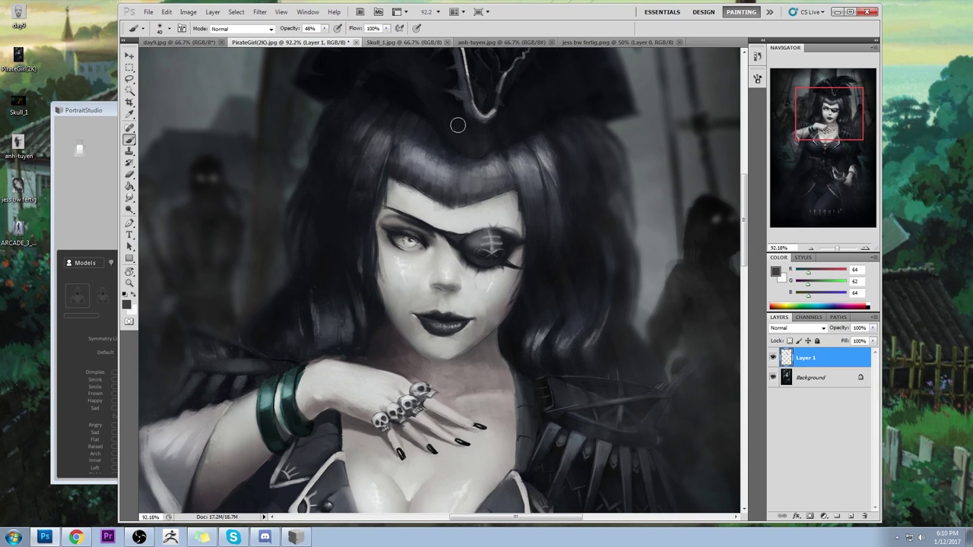
left_click(425, 229, "alt")
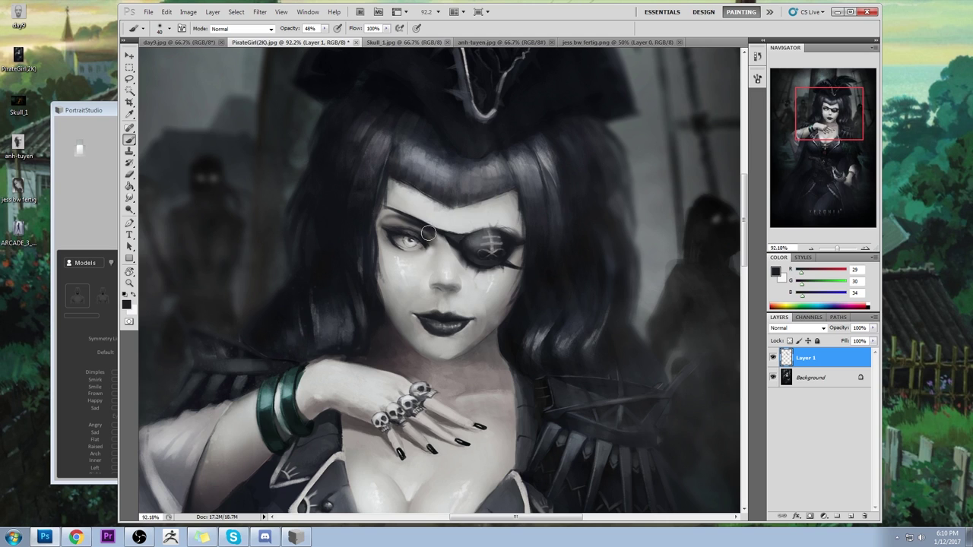
left_click(324, 28)
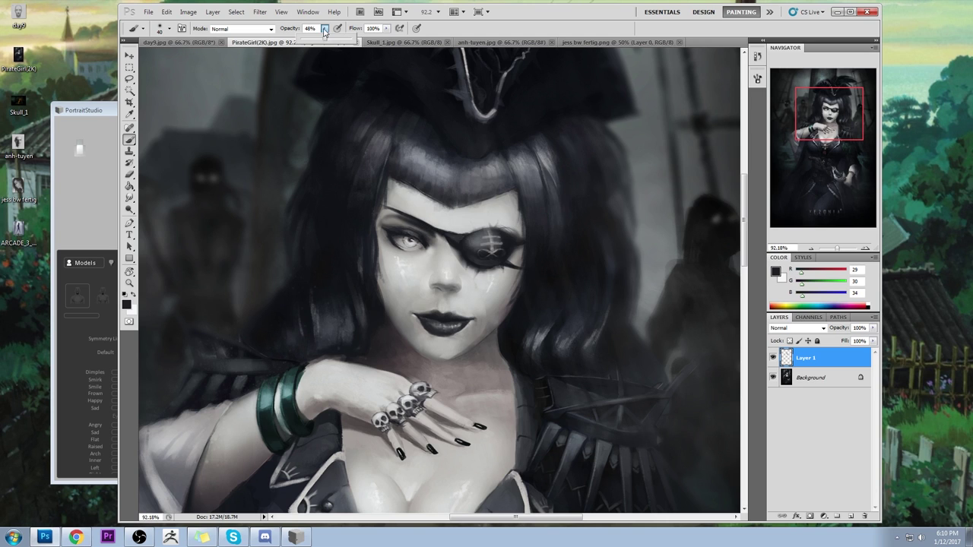
left_click_drag(326, 40, 340, 44)
left_click(423, 225, "alt")
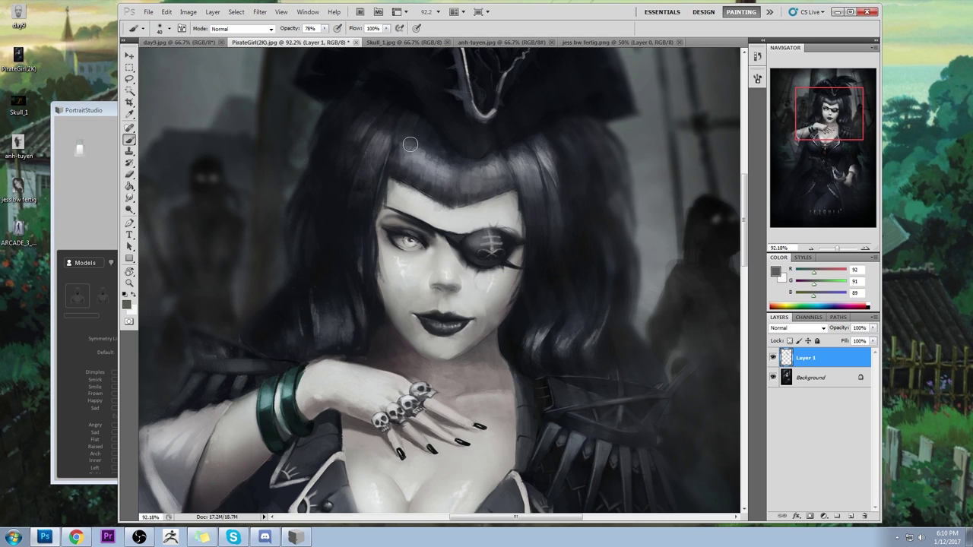
right_click(426, 228)
left_click(398, 214, "alt")
Step: Set the brush to 100% opacity with a fine tip, sampling dark patch and light skin tones
key("p")
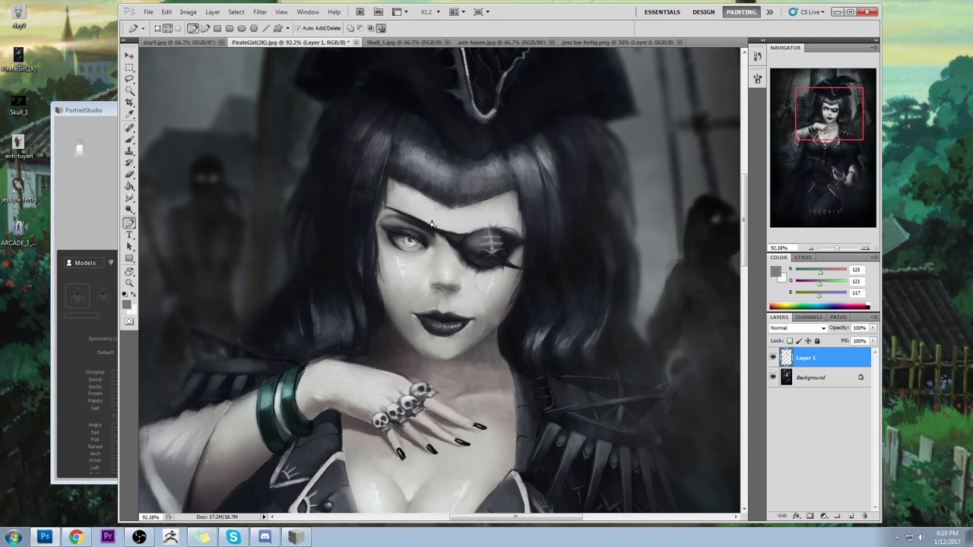
key("b")
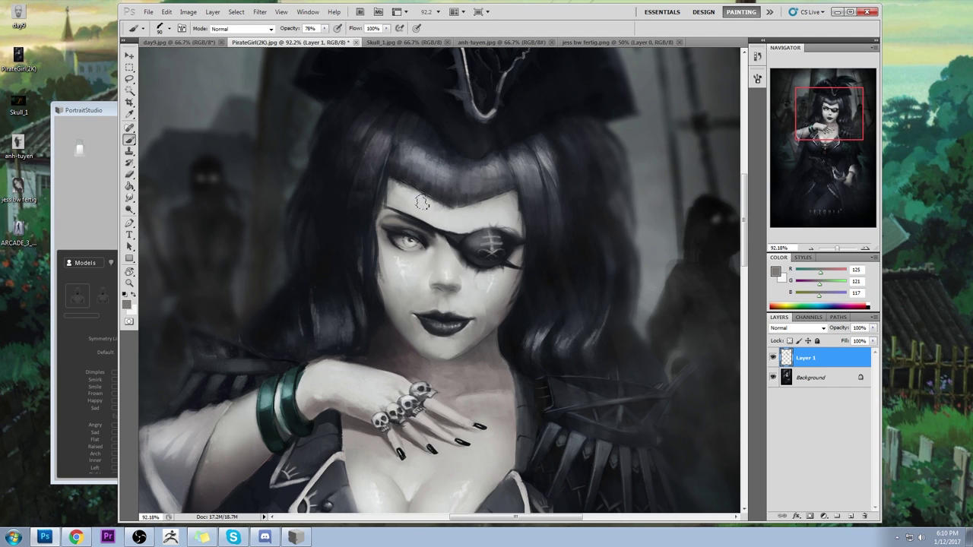
left_click_drag(324, 28, 344, 44)
key("bracketleft")
key("bracketleft")
key("bracketleft")
key("bracketleft")
left_click(411, 226, "alt")
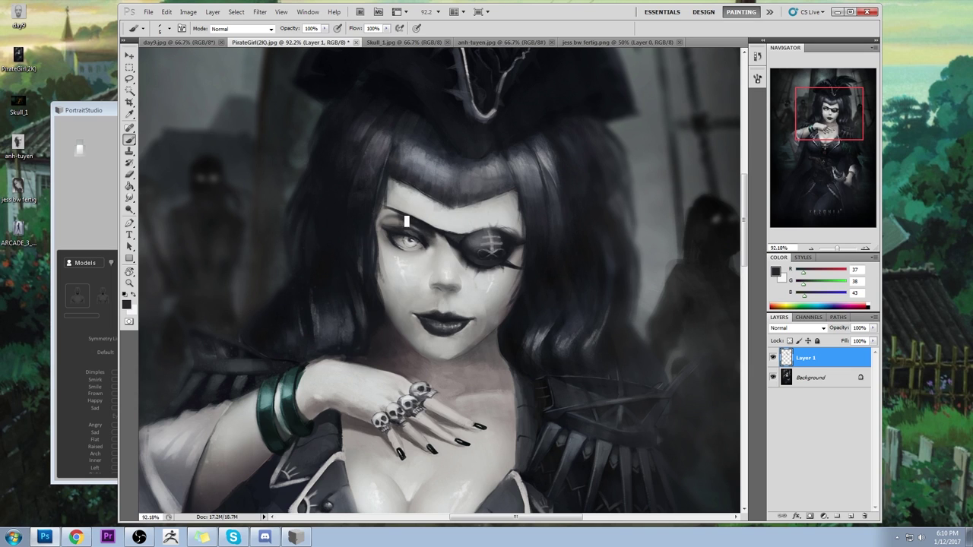
left_click(401, 225, "alt")
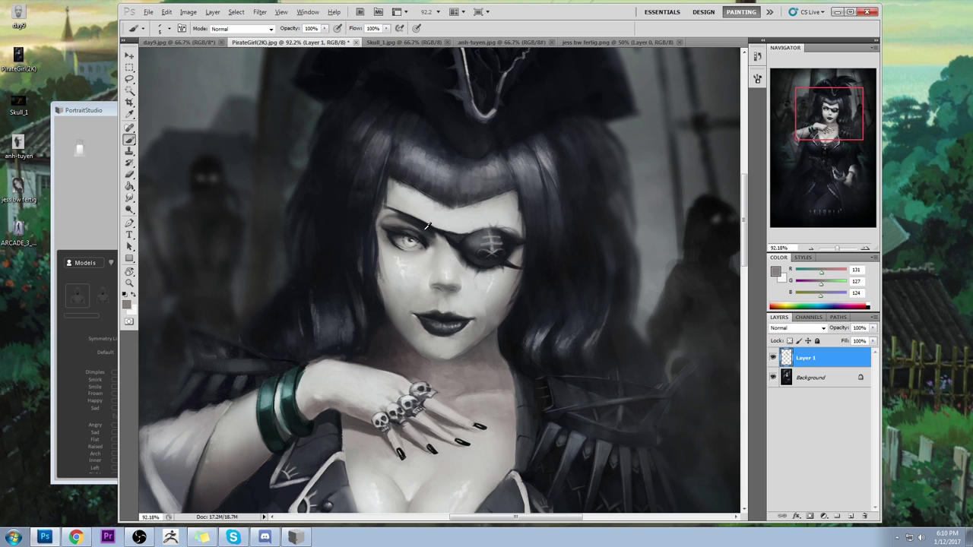
left_click(422, 232, "alt")
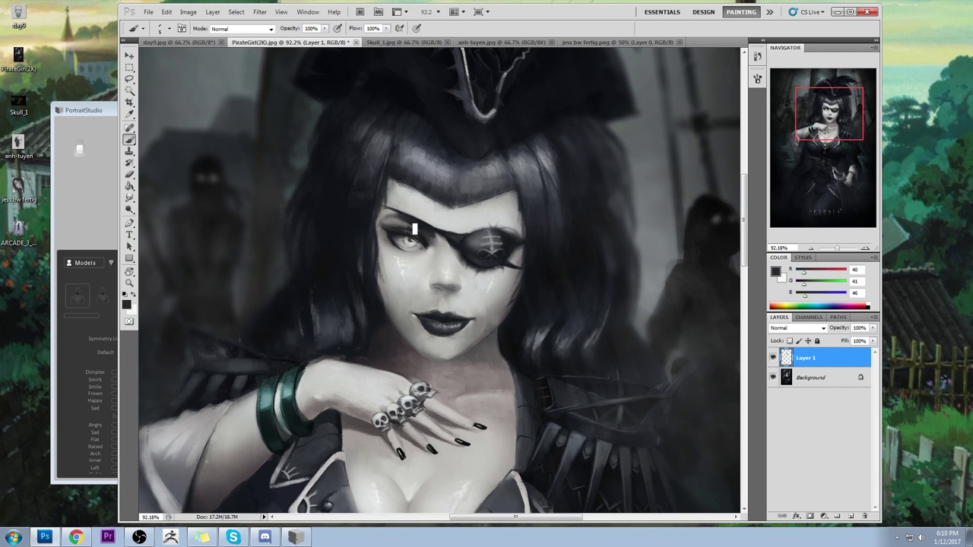
Step: Fit the painting on screen and choose the large 200 px soft brush
key("ctrl+0")
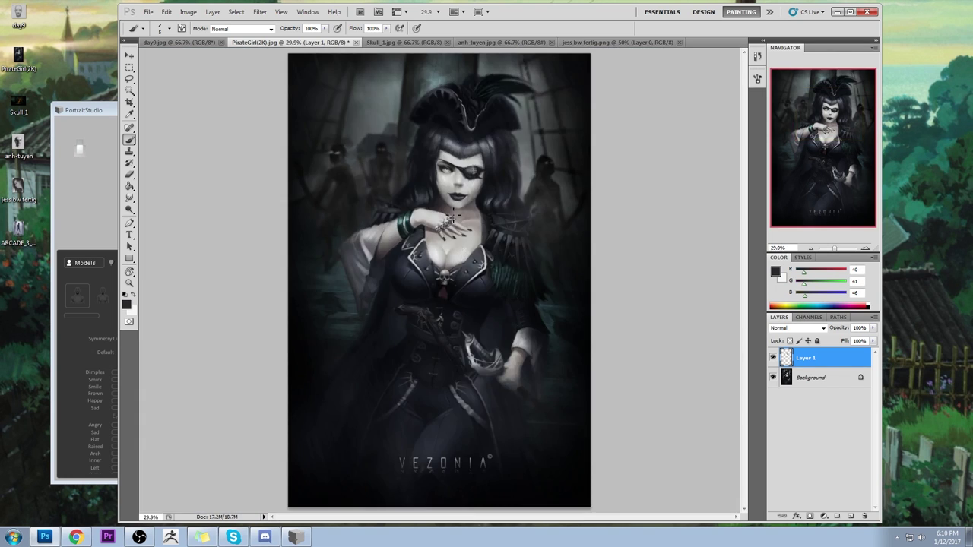
right_click(470, 173)
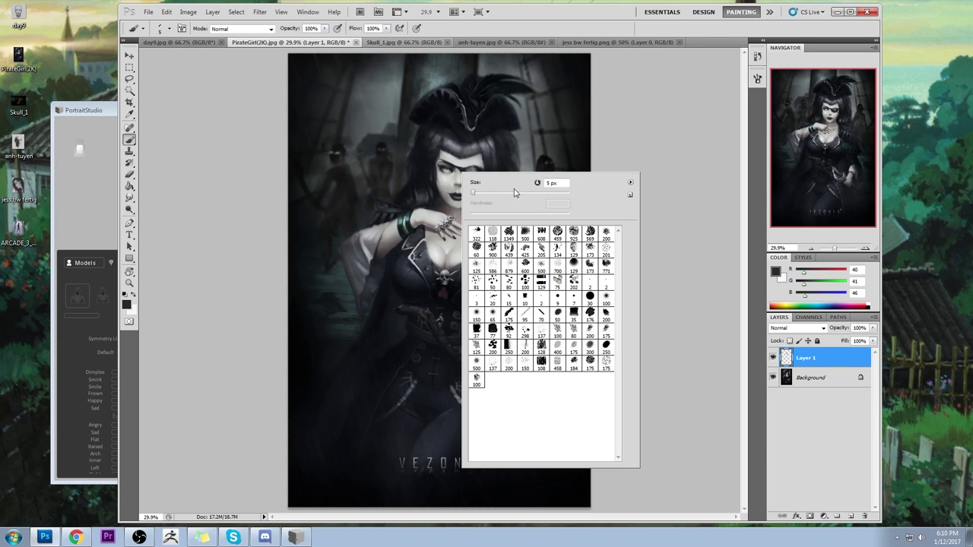
left_click(605, 310)
left_click(697, 256)
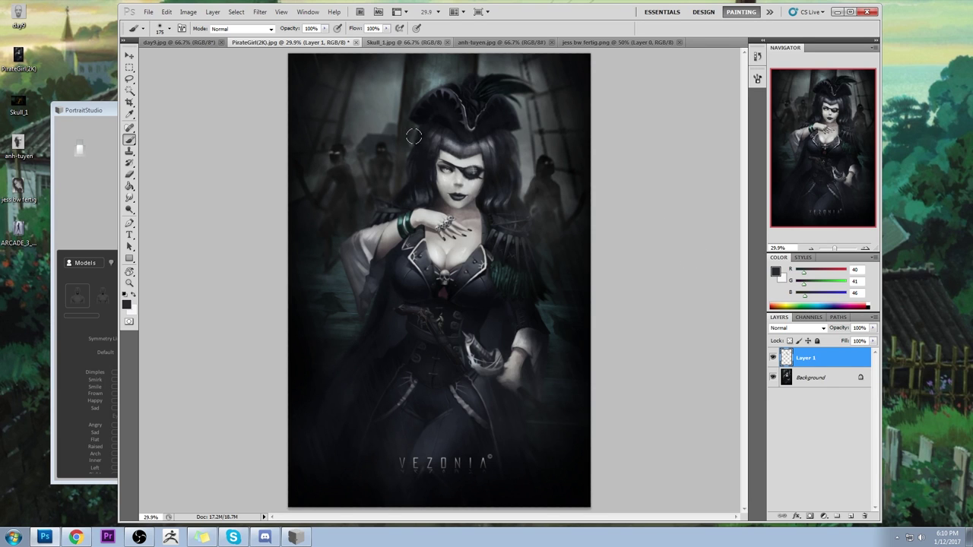
left_click(323, 29)
left_click(222, 76)
Step: Sample mid grey, eye patch, skin and highlight tones, and shrink the brush to 90
left_click(443, 163, "alt")
left_click(456, 163, "alt")
left_click(437, 159, "alt")
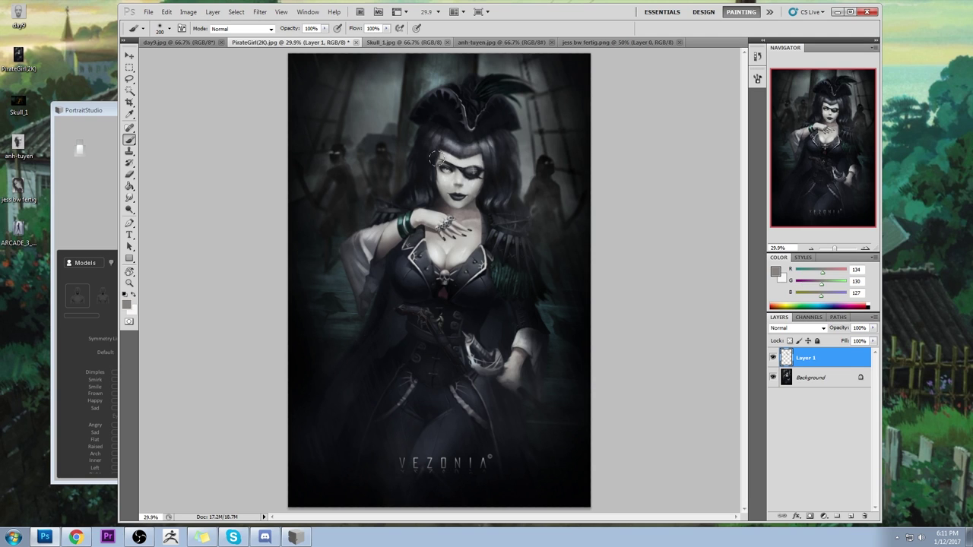
left_click(432, 159, "alt")
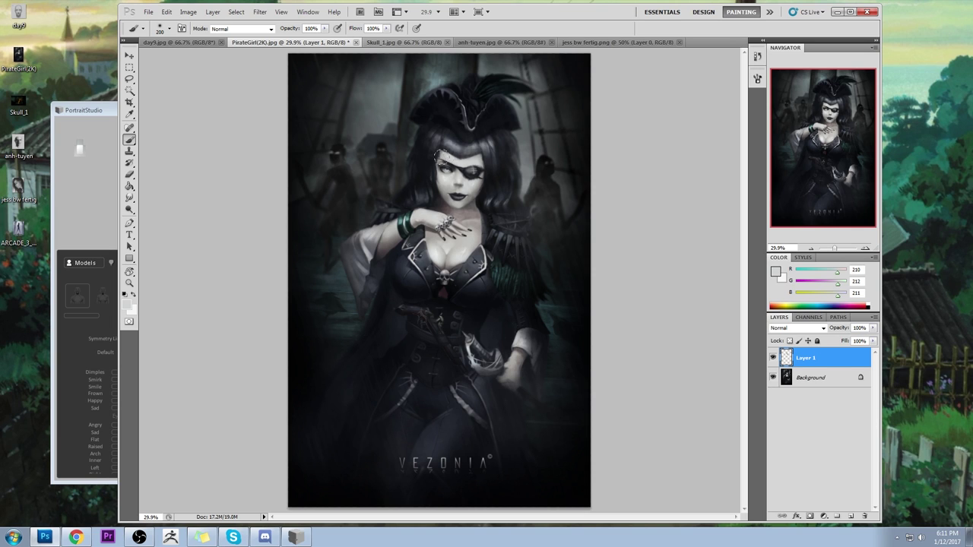
key("bracketleft")
key("bracketleft")
key("bracketleft")
key("bracketleft")
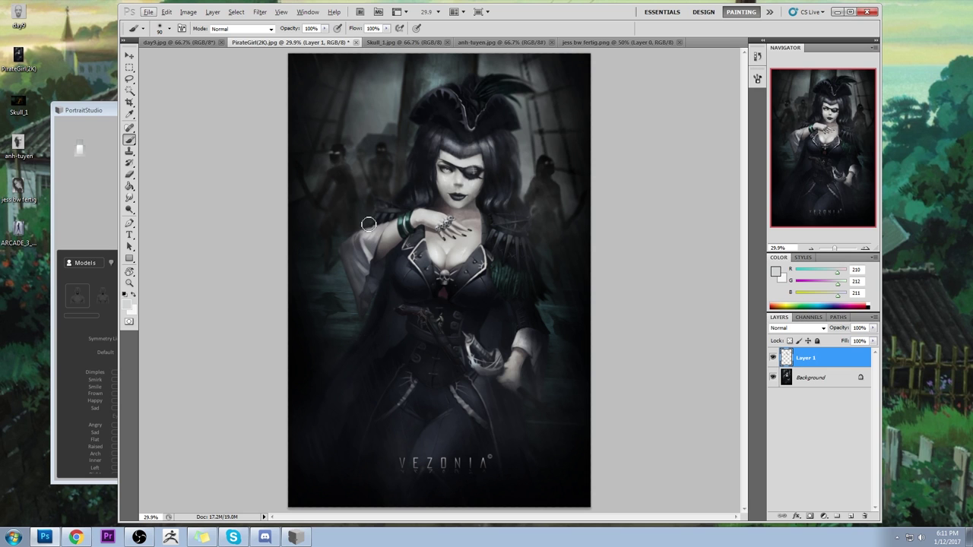
Step: Zoom in on the face and adjust the brush size to 125, then 100
key("z")
left_click_drag(365, 117, 506, 249)
key("b")
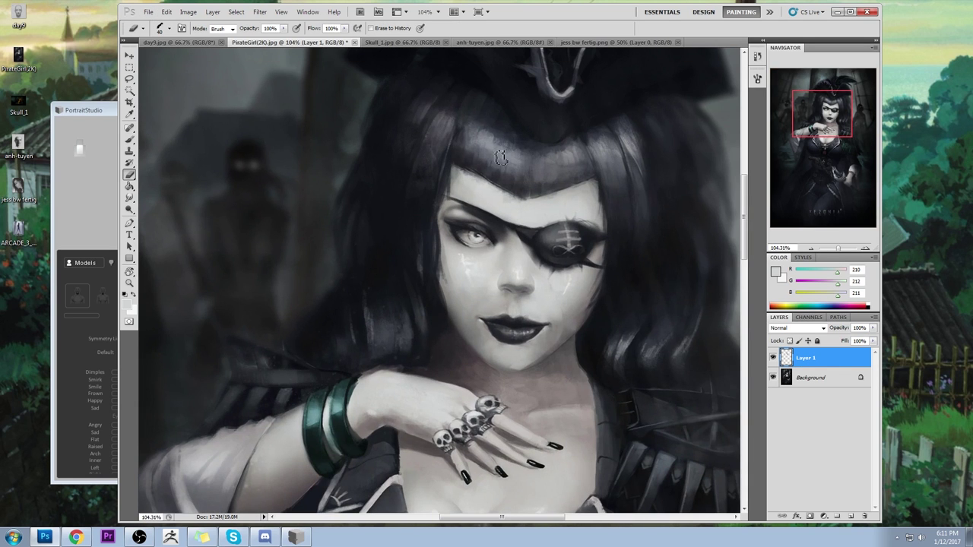
right_click(532, 195)
key("bracketright")
left_click(633, 107)
key("bracketleft")
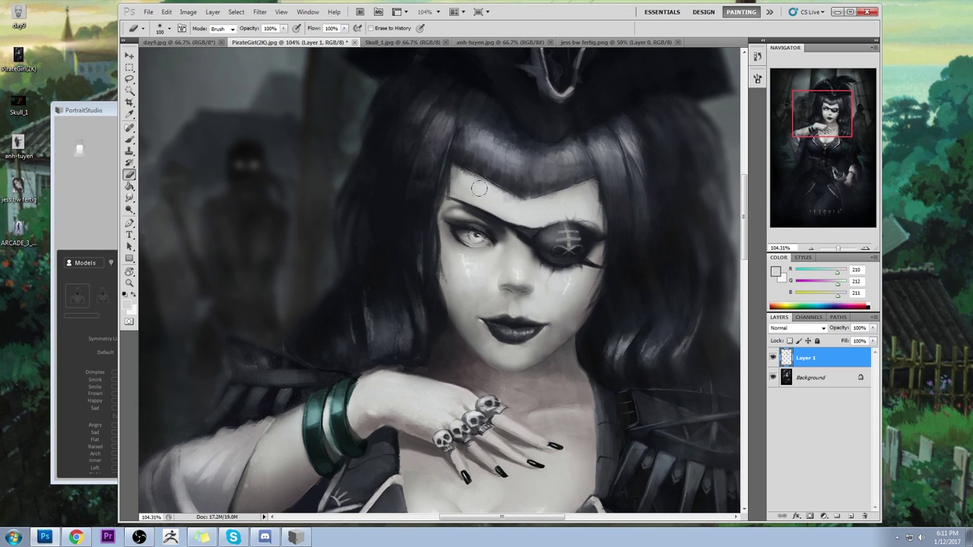
Step: Sample dark hair tones beside the eye and merge Layer 1 down into the background
key("b")
left_click(451, 218, "alt")
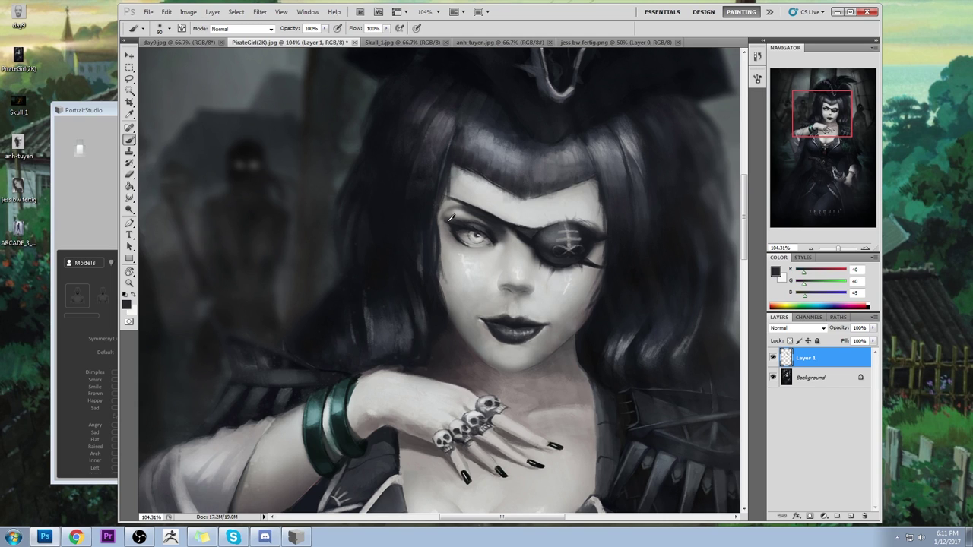
left_click(462, 211, "alt")
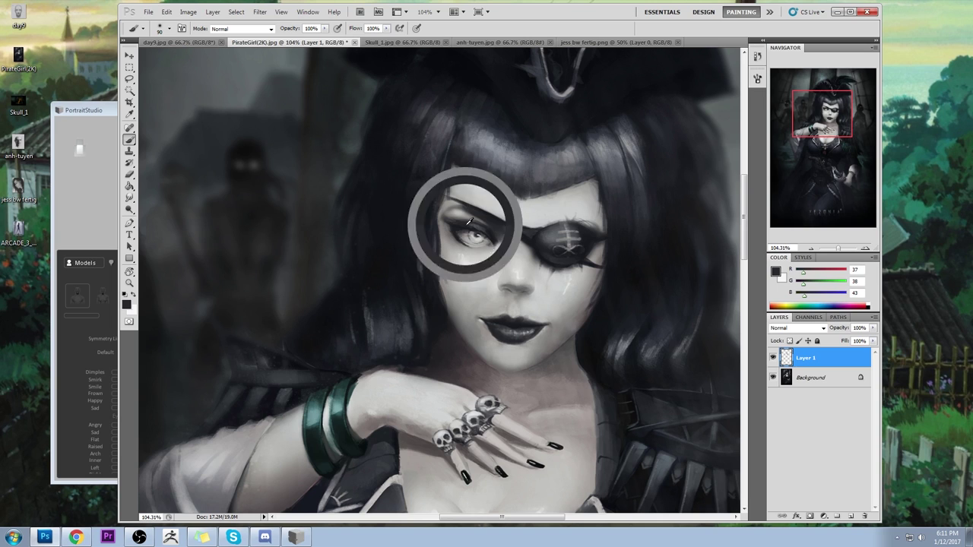
right_click(846, 347)
left_click(874, 331)
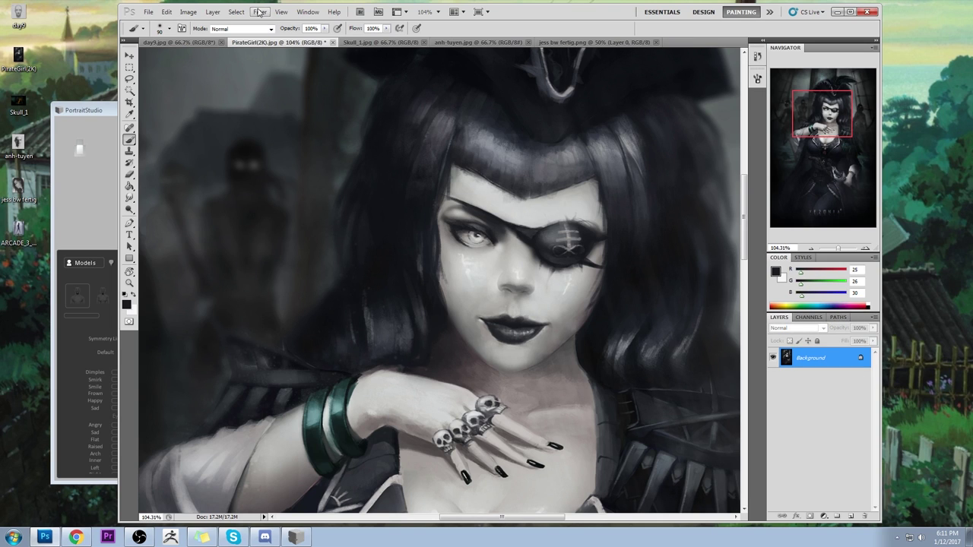
left_click(259, 11)
Step: Open Liquify, zoom onto the face, and reduce the warp brush from 166 to 94
left_click(276, 65)
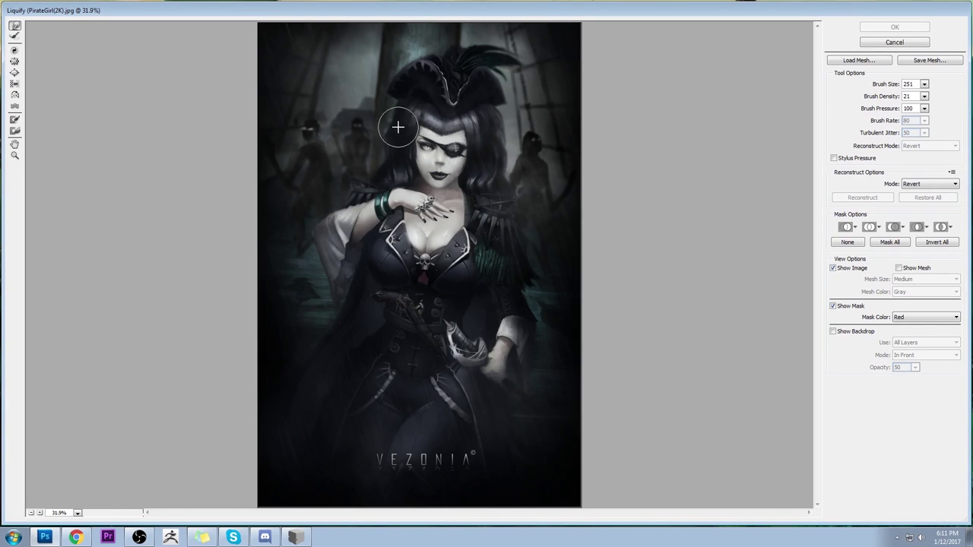
key("ctrl+space")
left_click_drag(398, 128, 514, 215)
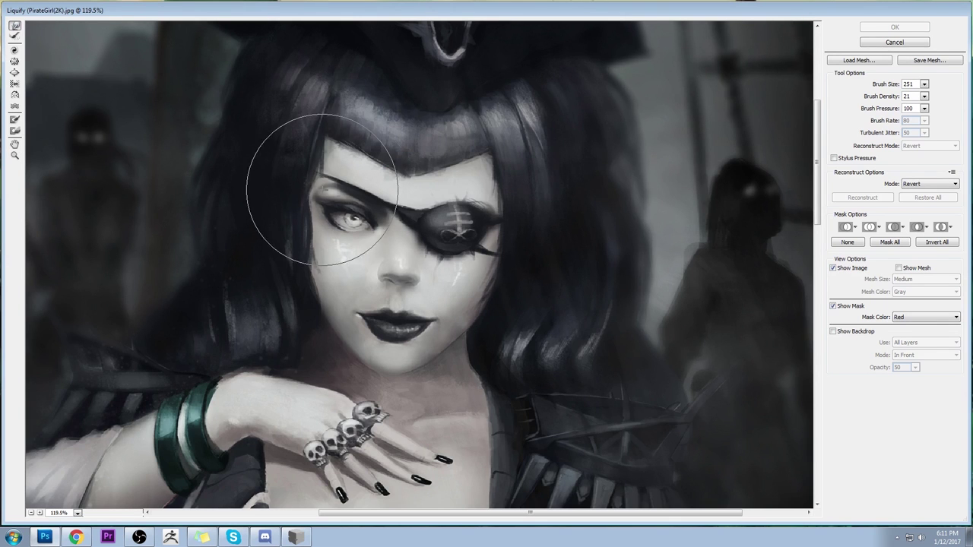
left_click(924, 83)
left_click_drag(885, 97, 879, 97)
key("bracketleft")
key("bracketleft")
key("bracketleft")
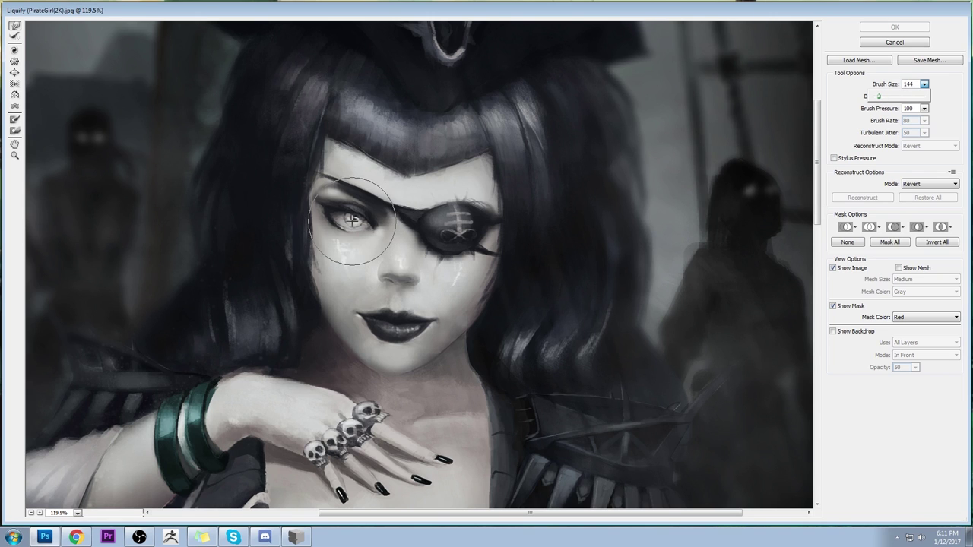
Step: Push the uncovered eye and upper eyelid into shape with a size 56 brush, then apply
left_click_drag(352, 218, 357, 211)
key("bracketleft")
key("bracketleft")
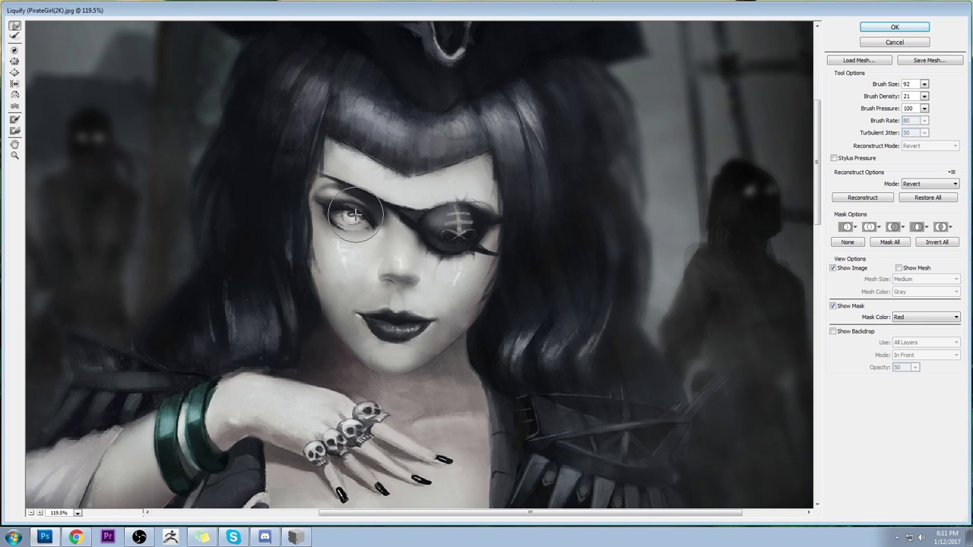
mouse_move(352, 215)
left_mouse_down()
mouse_move(343, 207)
mouse_move(381, 198)
mouse_move(352, 206)
mouse_move(367, 202)
mouse_move(351, 194)
mouse_move(384, 174)
left_mouse_up()
key("ctrl+0")
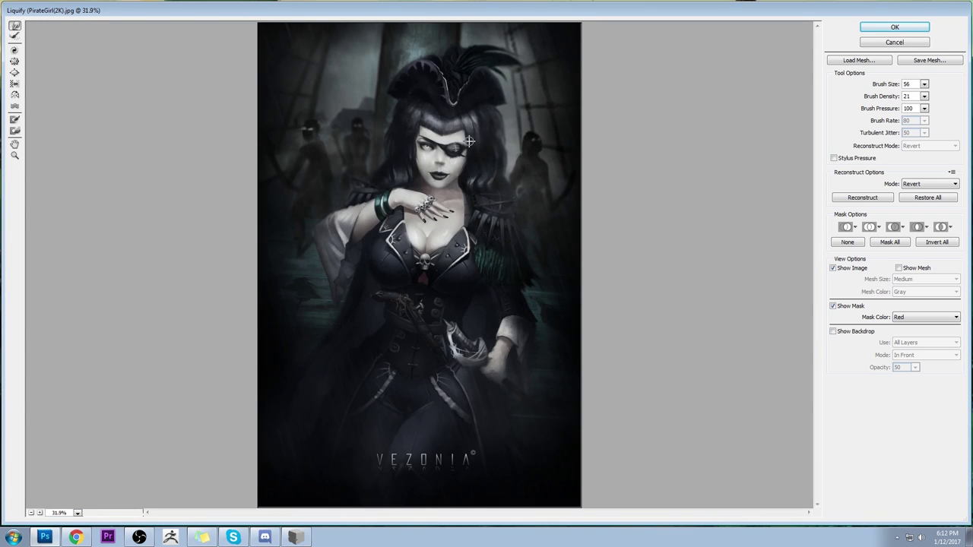
left_click(924, 83)
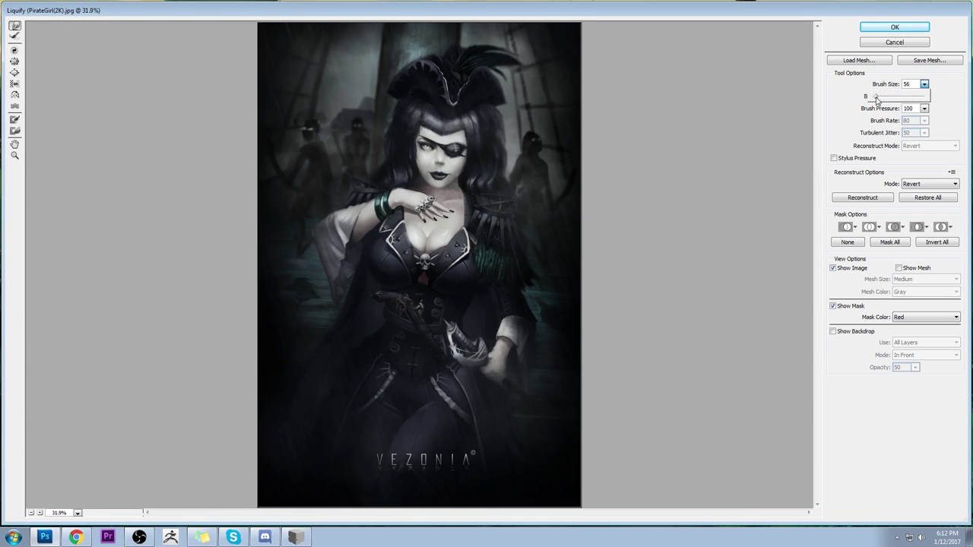
left_click_drag(878, 96, 877, 97)
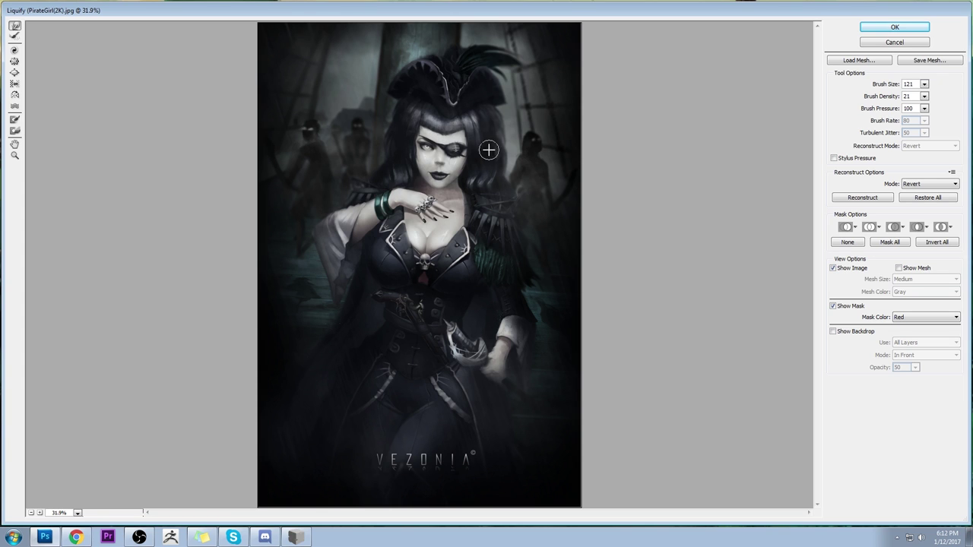
left_click(895, 27)
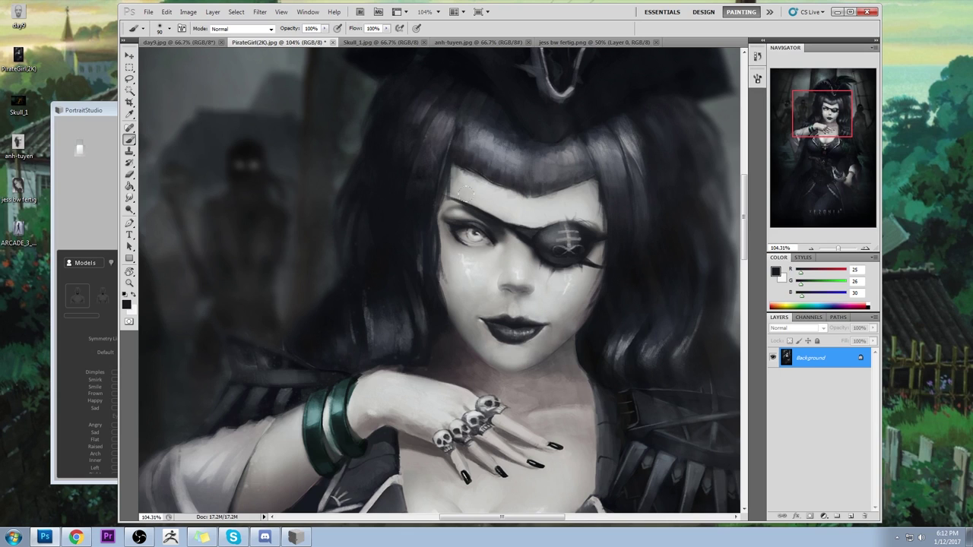
Step: Lasso the cheek below the eye patch, copy it to a layer, and enlarge it slightly downward
key("l")
mouse_move(549, 282)
left_mouse_down()
mouse_move(533, 268)
mouse_move(483, 294)
mouse_move(563, 295)
mouse_move(550, 284)
mouse_move(584, 252)
left_mouse_up()
key("ctrl+j")
key("v")
left_click_drag(556, 282, 554, 292)
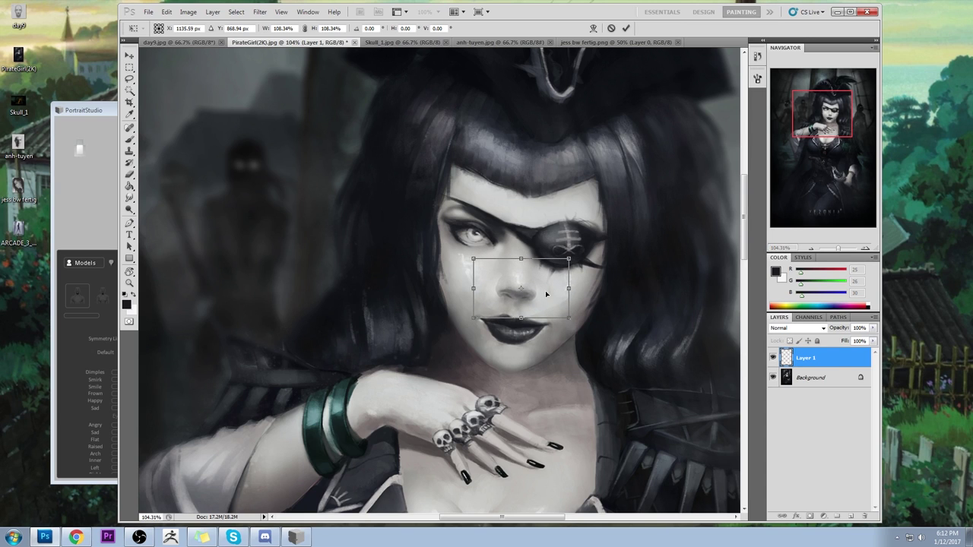
key("Return")
Step: Compare the cheek copy by toggling Layer 1 and nudge it down twice
key("e")
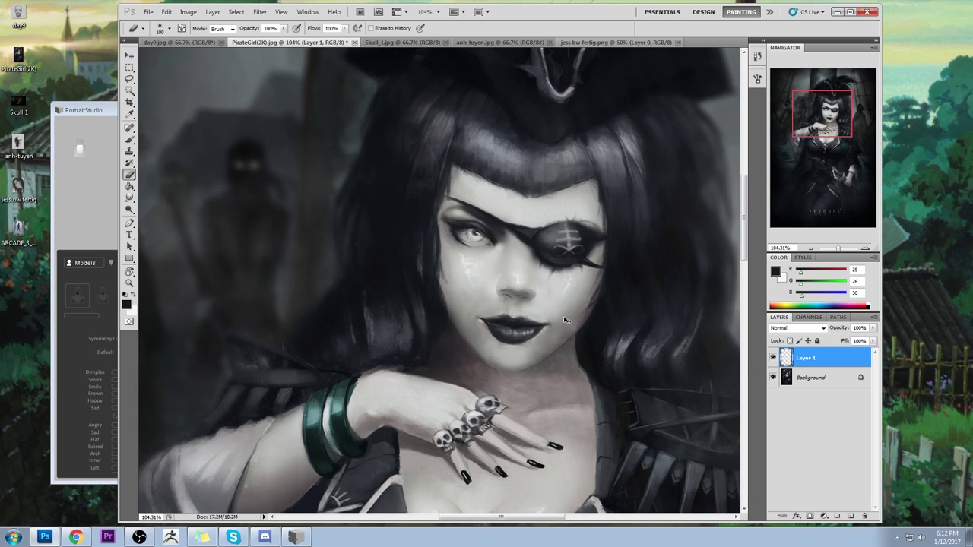
key("ctrl+0")
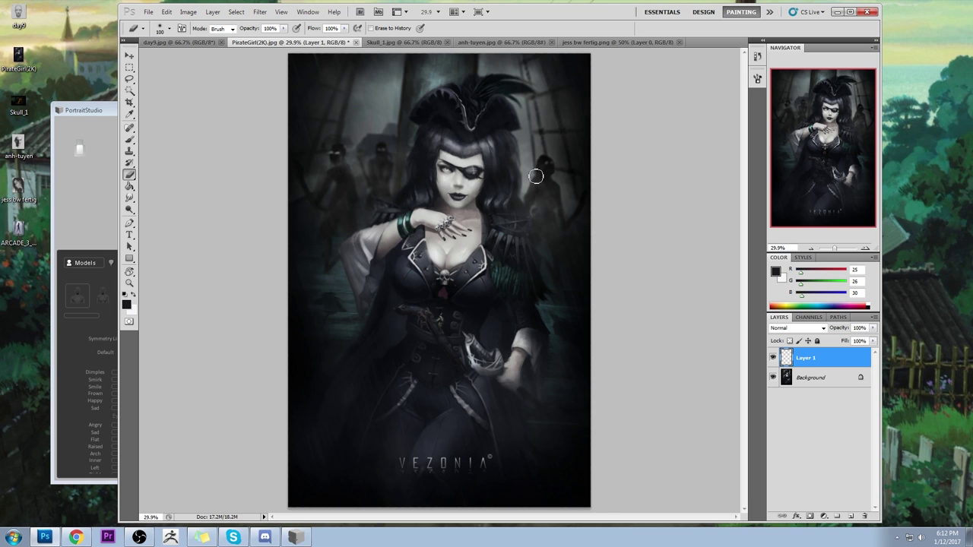
key("ctrl+plus")
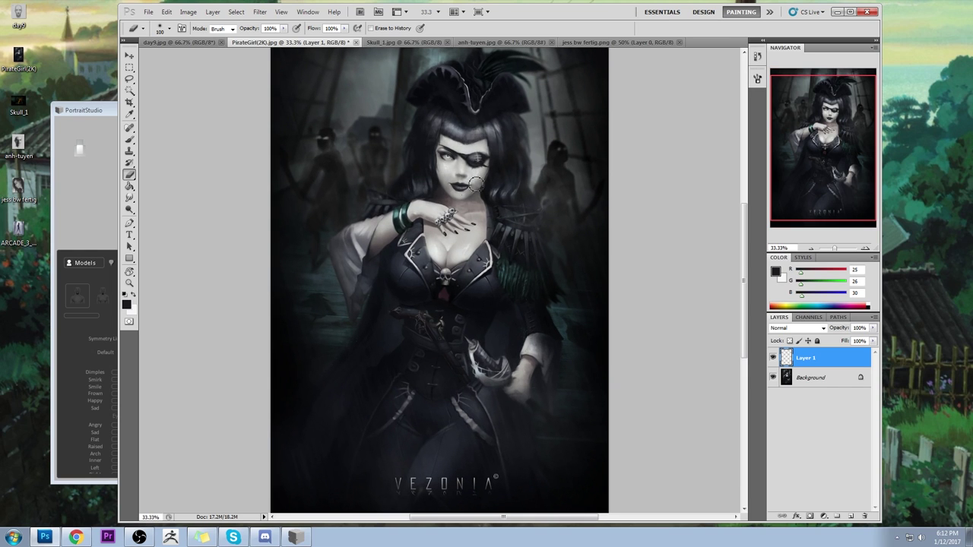
left_click(773, 358)
left_click(772, 358)
key("v")
key("Down")
key("Down")
key("Down")
key("Down")
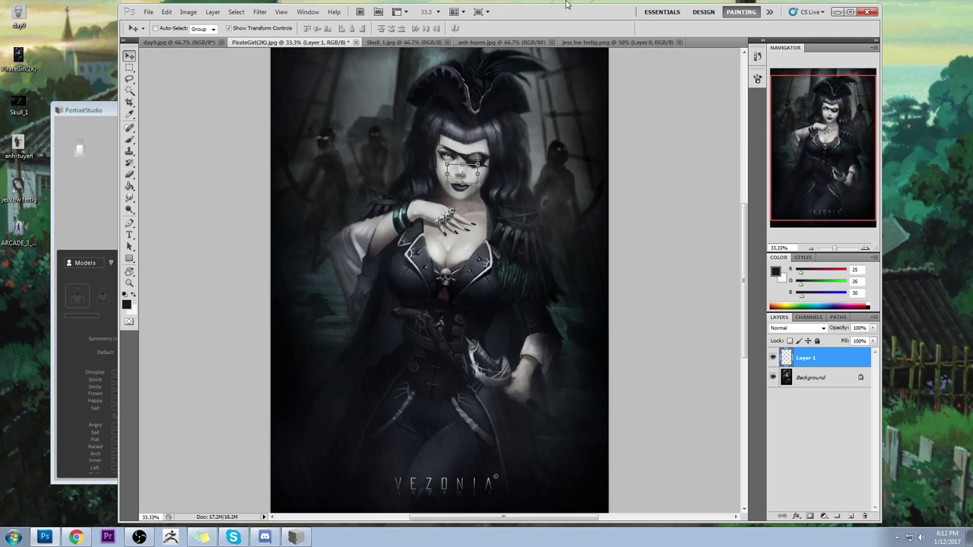
key("Down")
key("Down")
key("Down")
key("b")
key("v")
key("m")
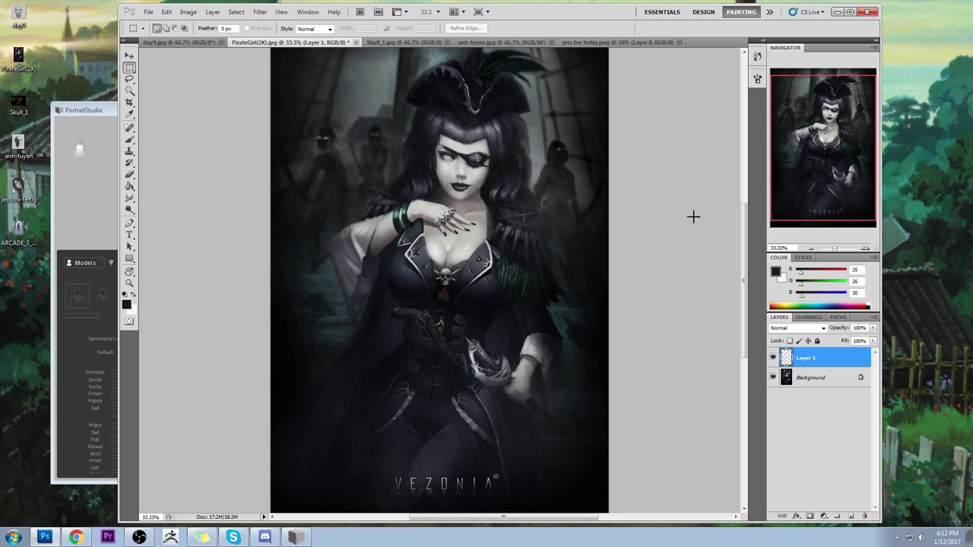
Step: Flatten the image and push the lips into a new shape with Liquify's Forward Warp
right_click(825, 362)
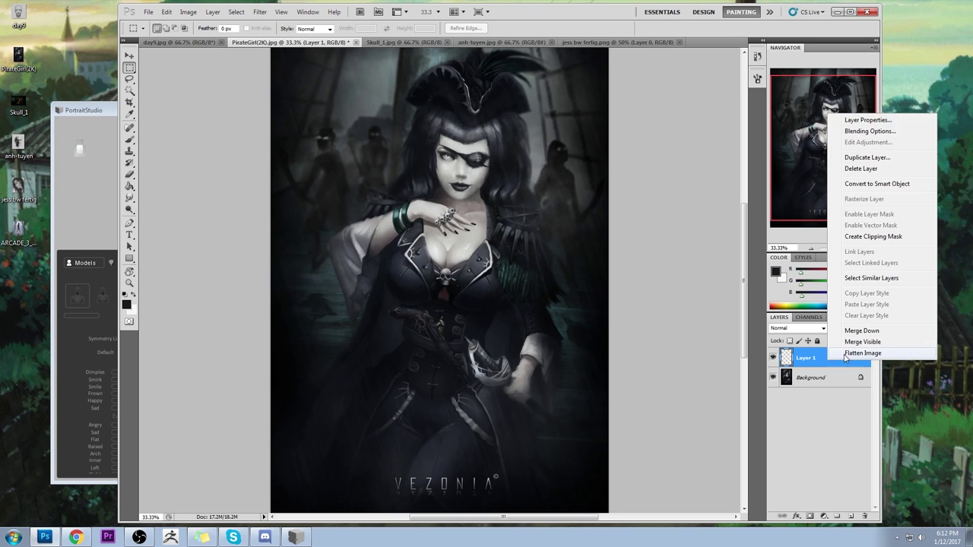
left_click(886, 352)
left_click(259, 12)
left_click(277, 70)
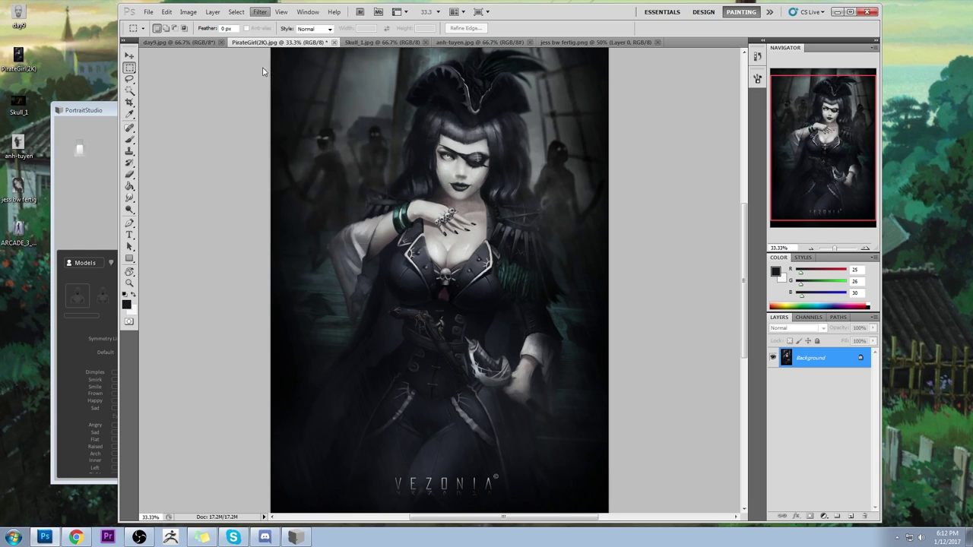
left_click_drag(370, 113, 465, 187)
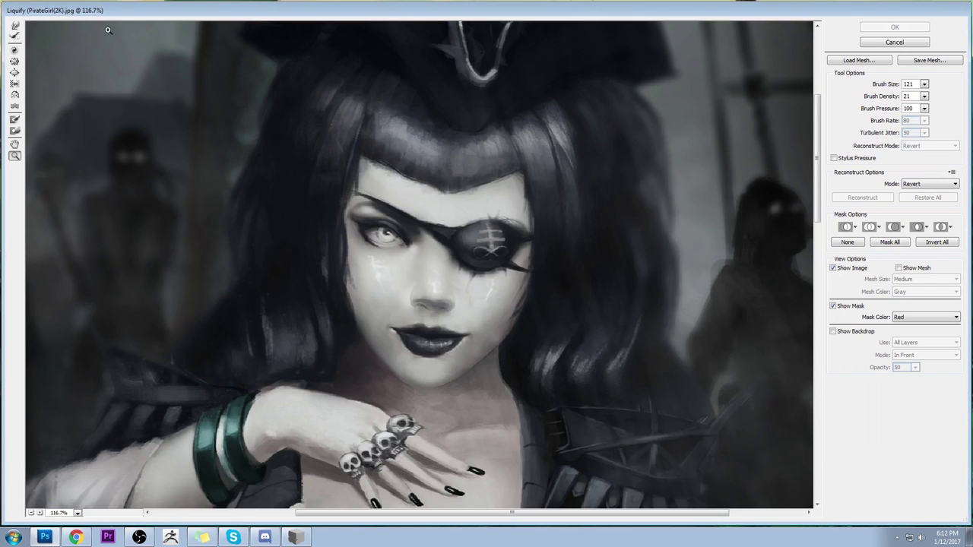
key("w")
left_click_drag(463, 298, 460, 334)
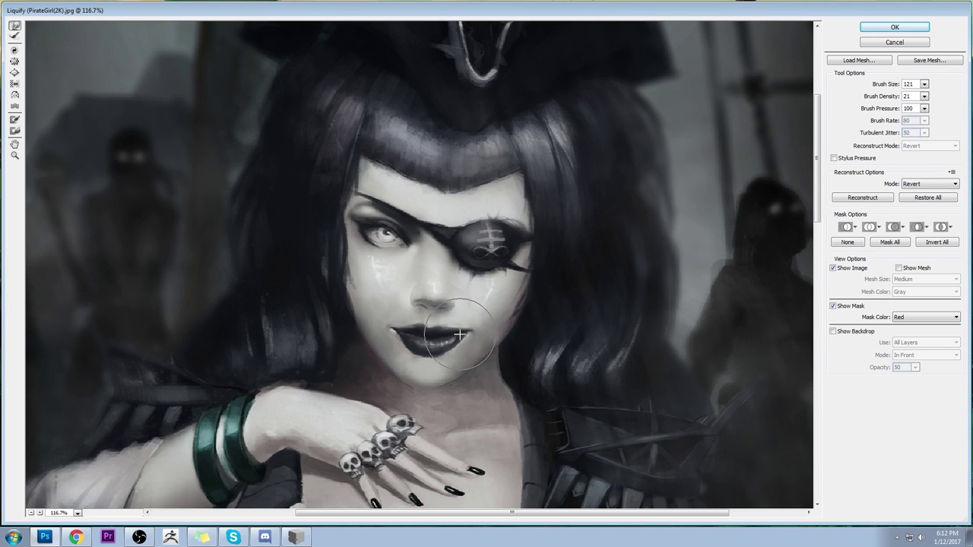
Step: Apply the lip warp, revert to the original state, and paste the retouched image in place as Layer 1
left_click(892, 27)
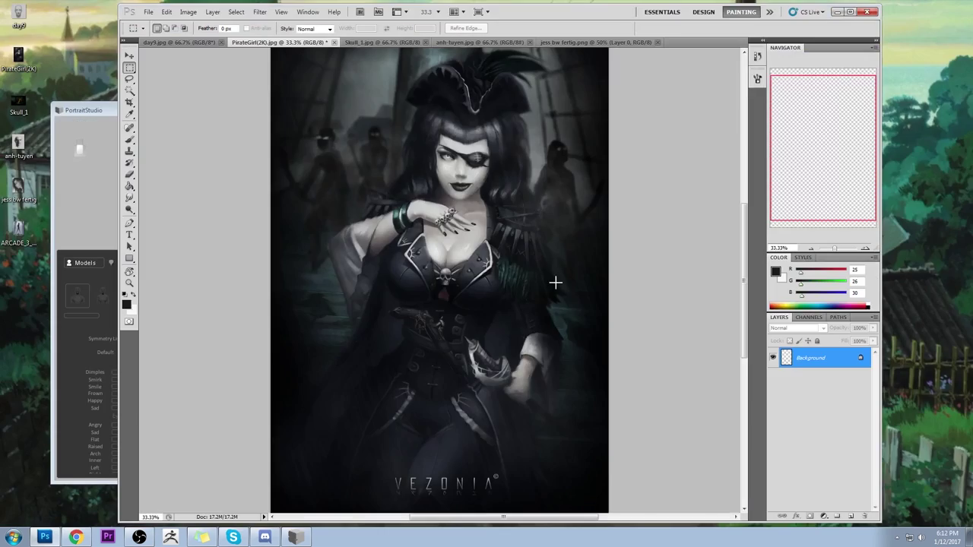
key("ctrl+a")
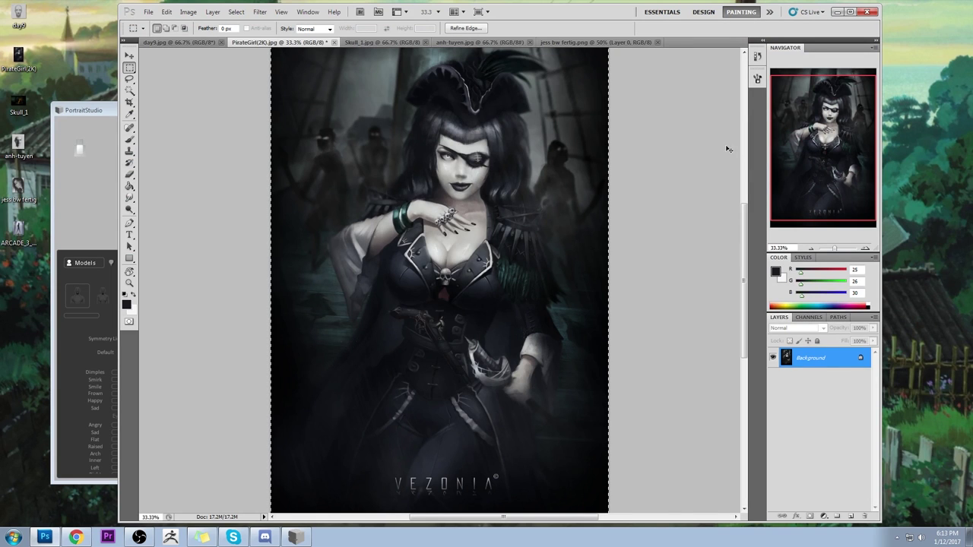
scroll(743, 175, "up", 10)
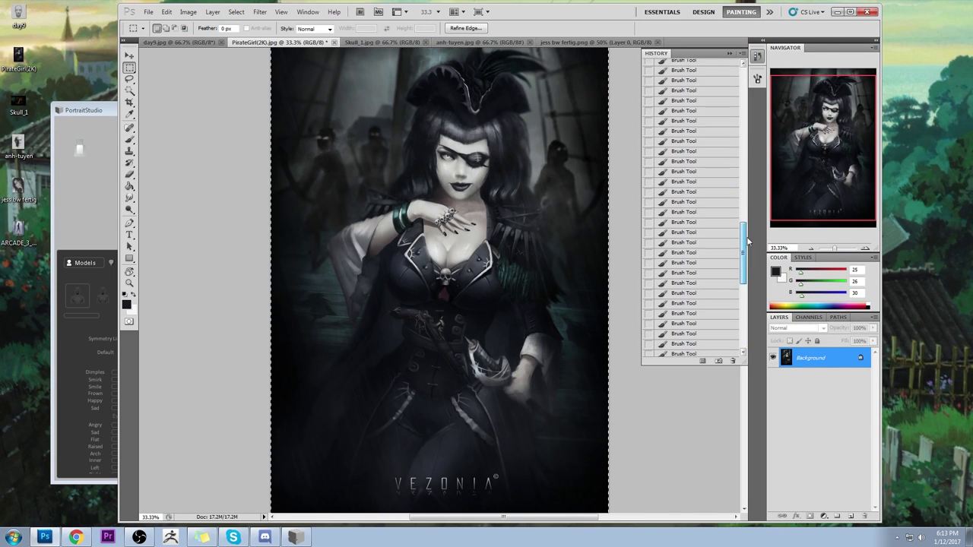
left_click(727, 67)
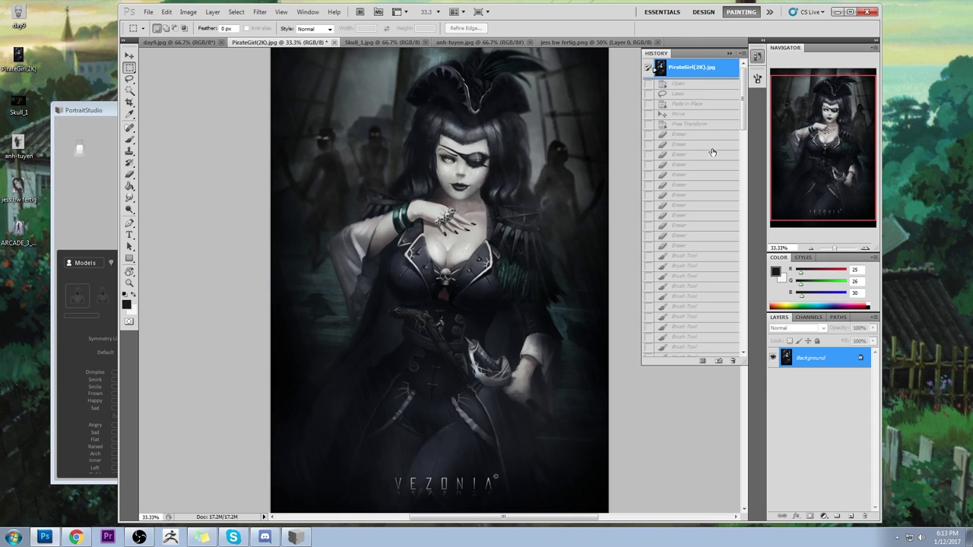
key("ctrl+shift+v")
left_click(729, 54)
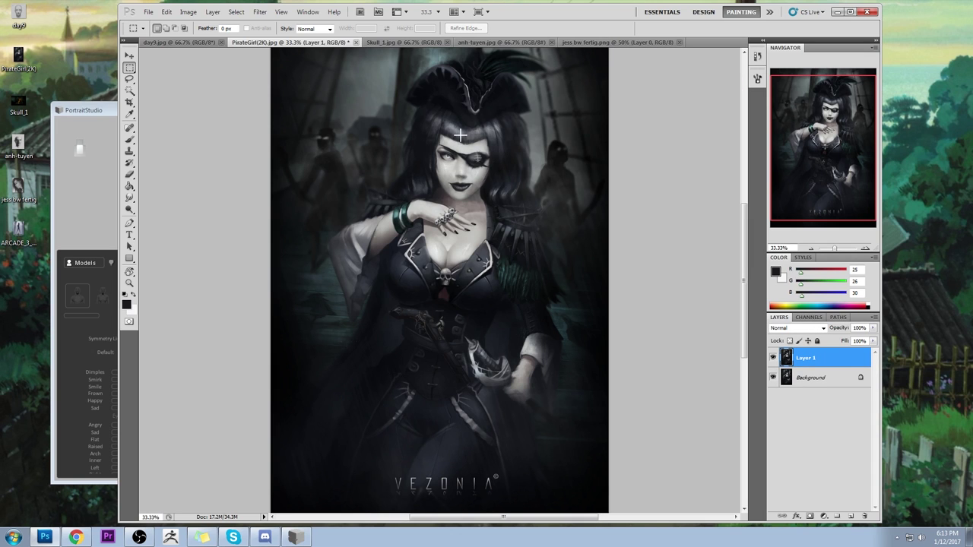
key("b")
key("z")
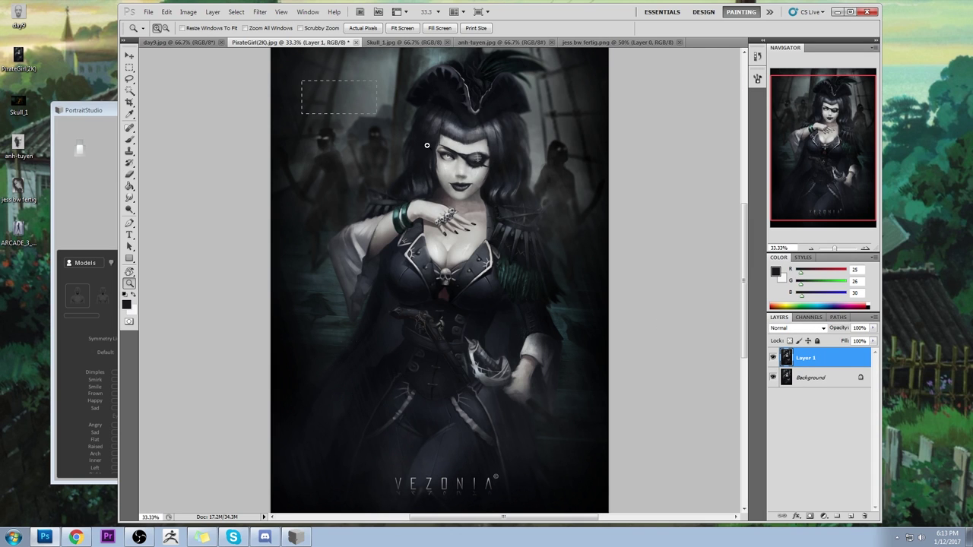
left_click(425, 143)
left_click(773, 358)
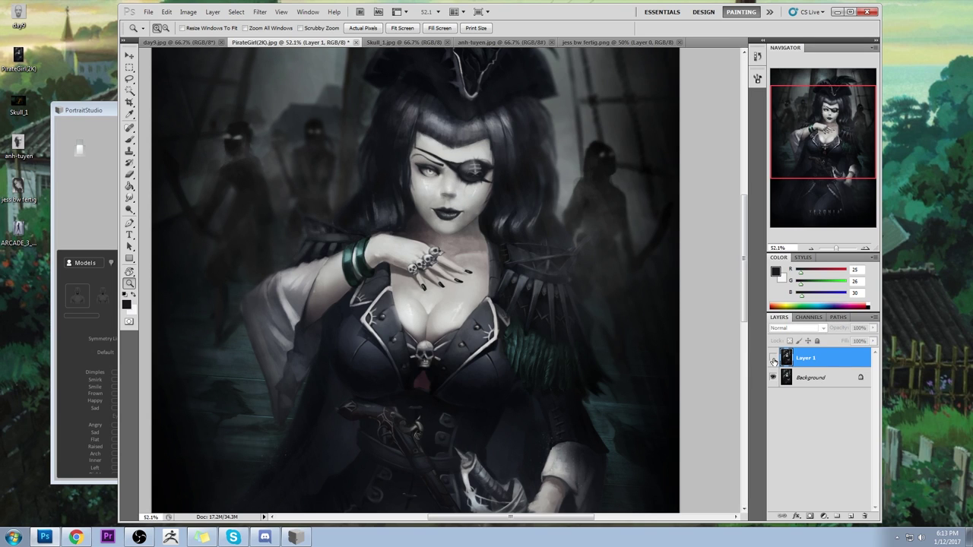
left_click(773, 358)
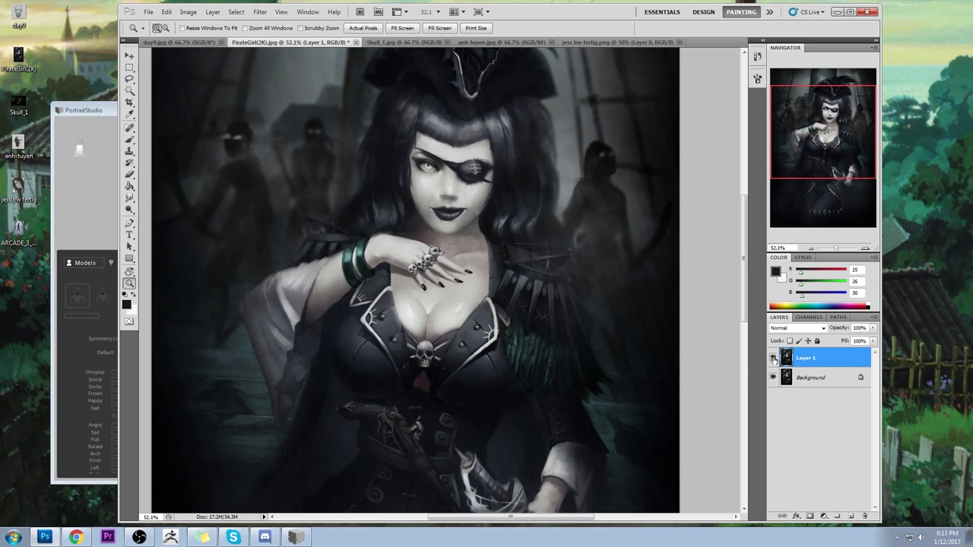
left_click(772, 358)
left_click(773, 358)
left_click(772, 358)
left_click(773, 358)
left_click(773, 358)
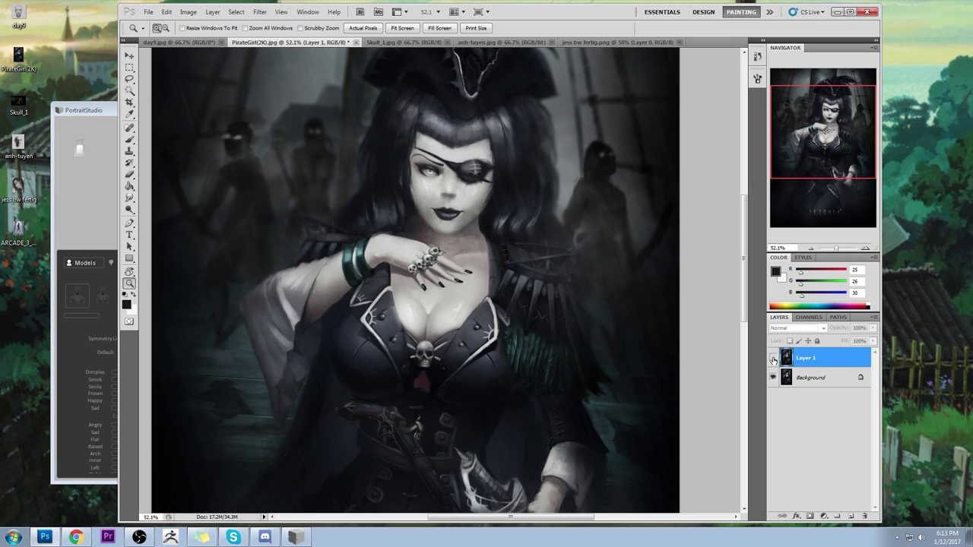
left_click(773, 358)
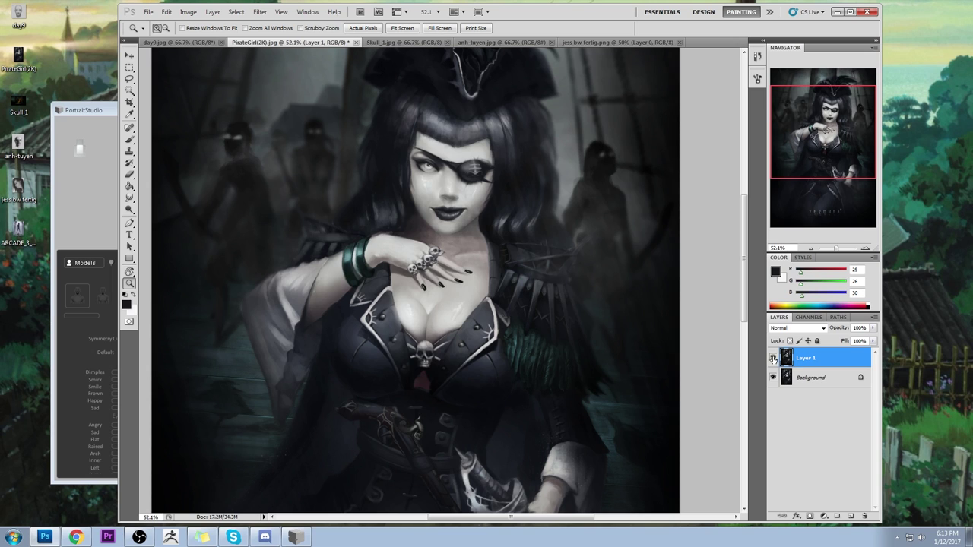
left_click(773, 358)
left_click(773, 358)
left_click(773, 358)
left_click(773, 358)
left_click(773, 358)
left_click(773, 358)
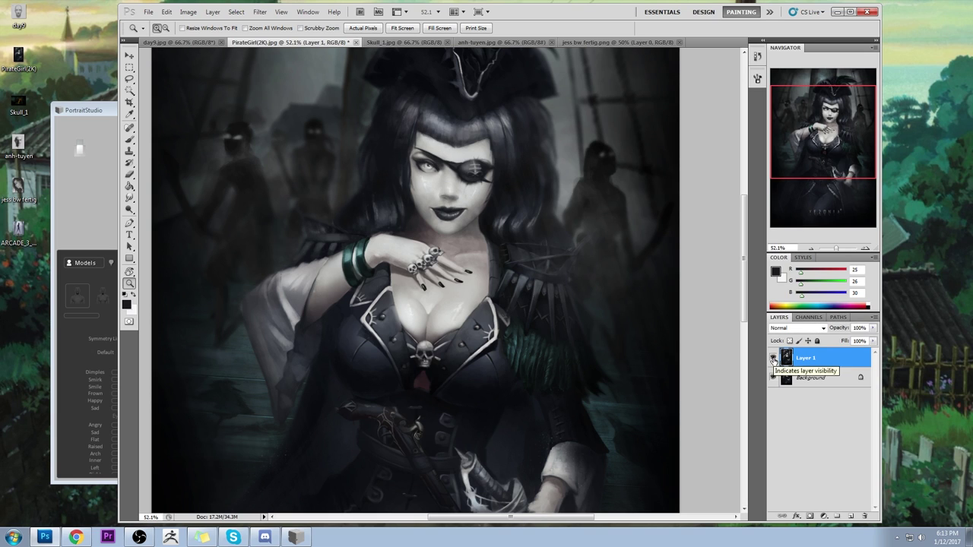
left_click(773, 357)
left_click(773, 358)
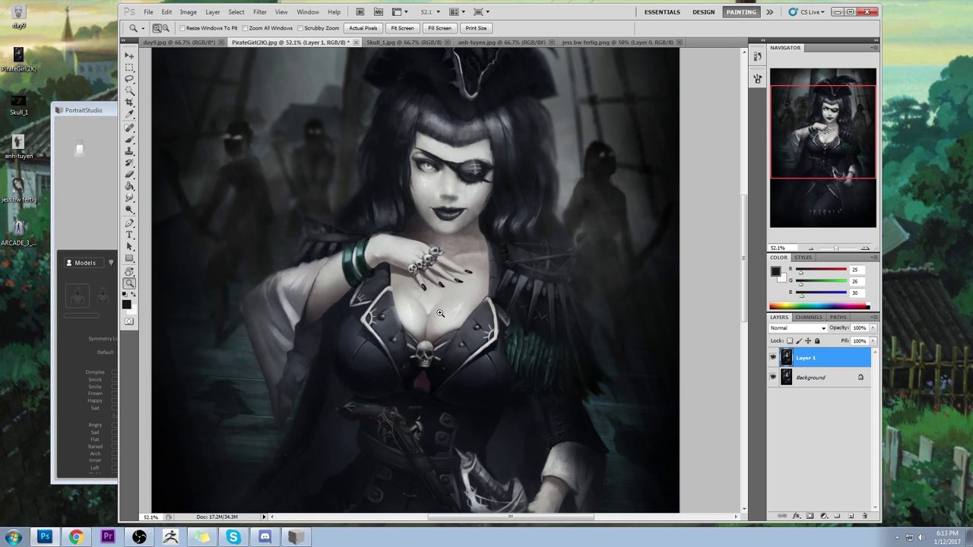
left_click(773, 358)
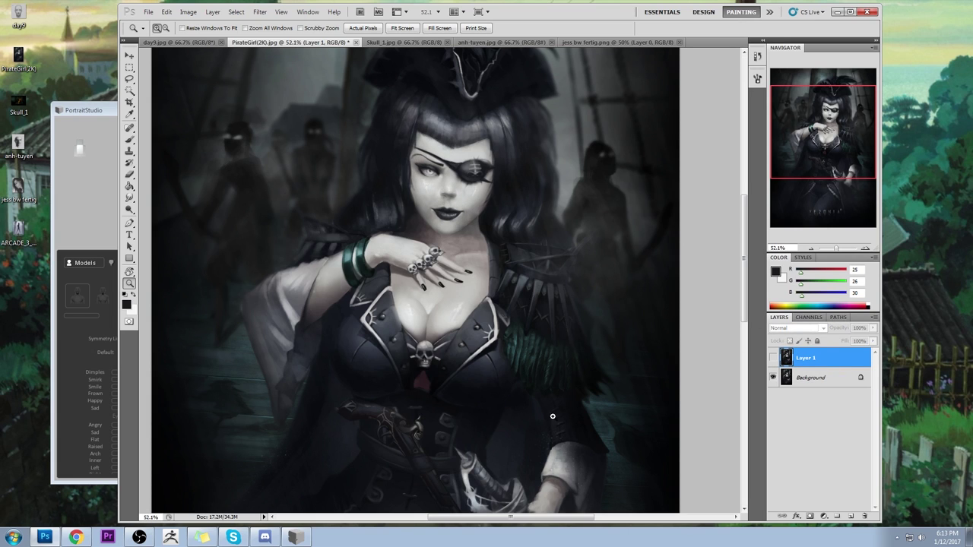
left_click(773, 357)
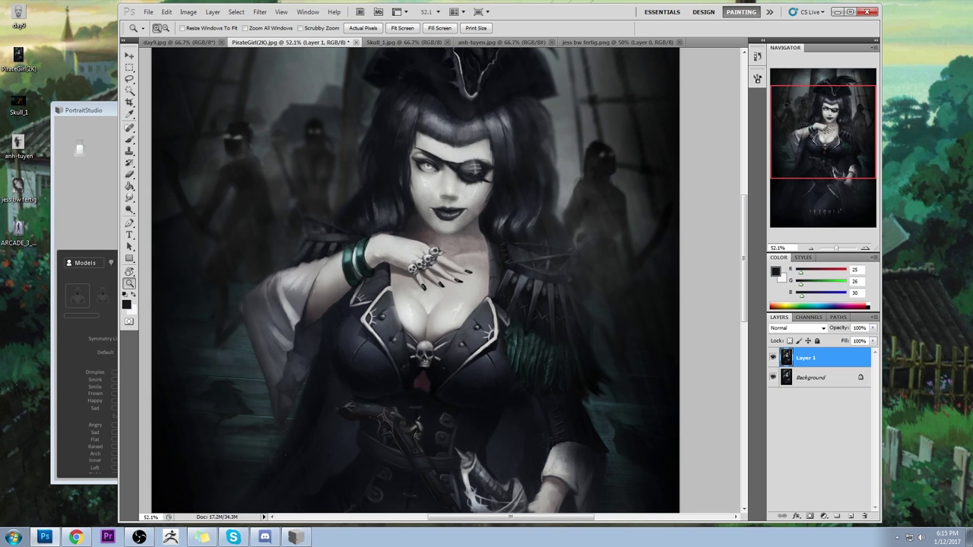
Step: Maximize the Photoshop CS5 window to fill the screen
left_click(849, 12)
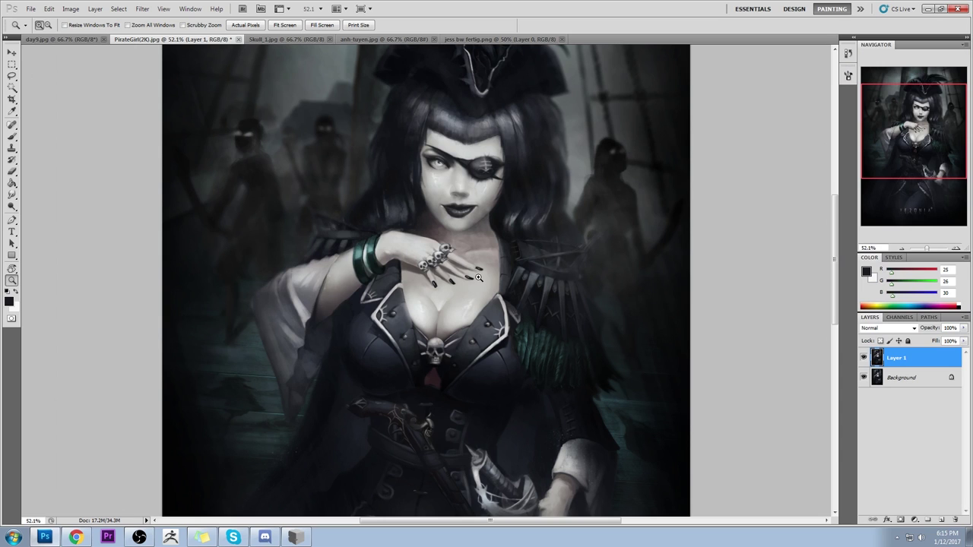
Step: Fit the portrait on screen and hide Layer 1 to view the unedited original
key("ctrl+0")
left_click(465, 300, "alt")
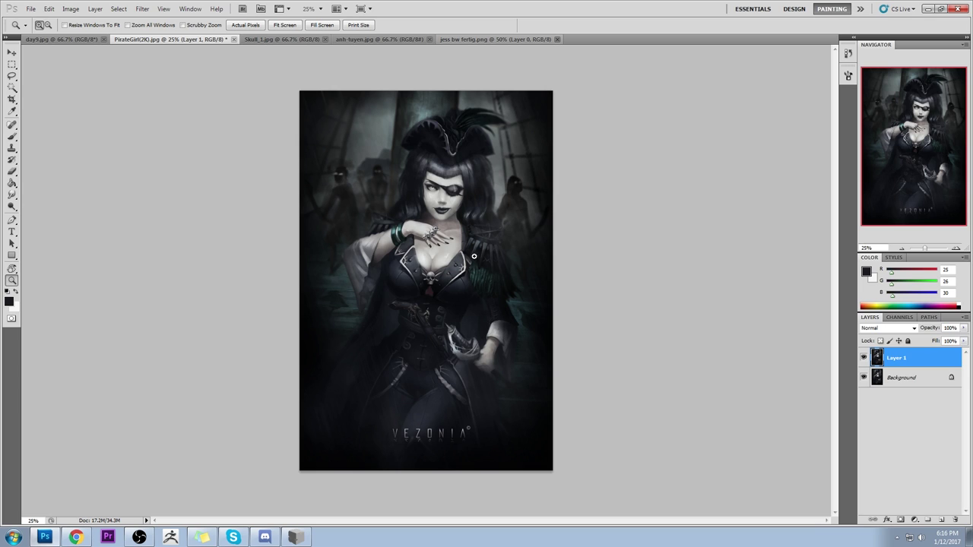
left_click(863, 357)
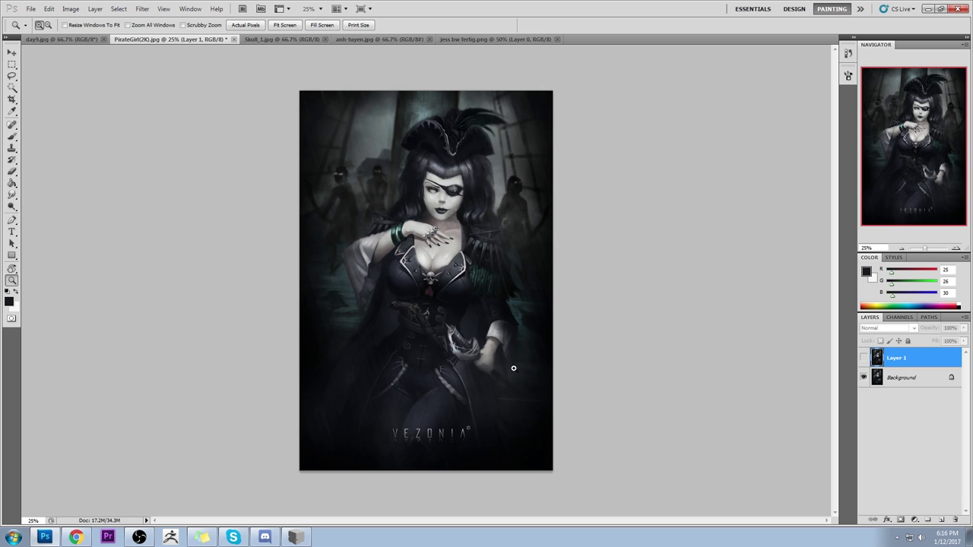
key("ctrl+0")
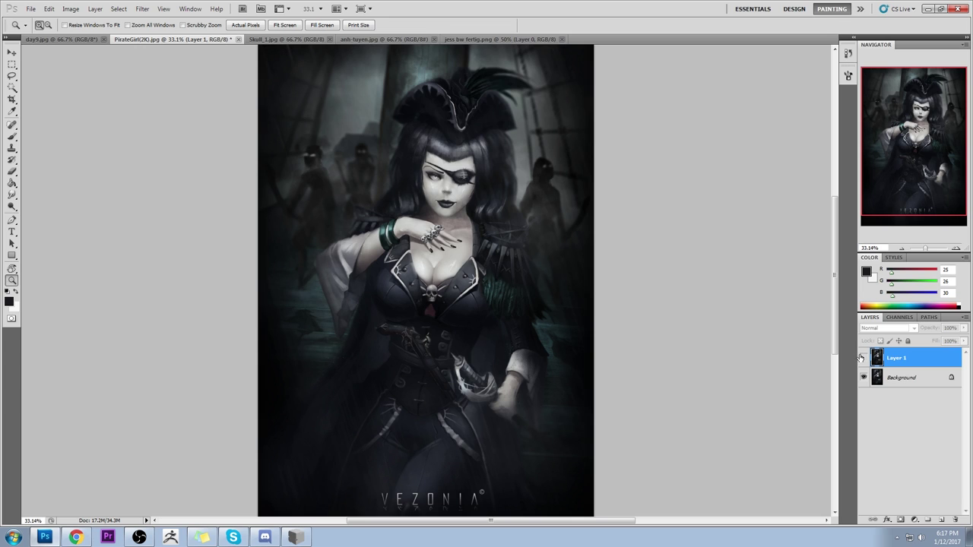
left_click(863, 358)
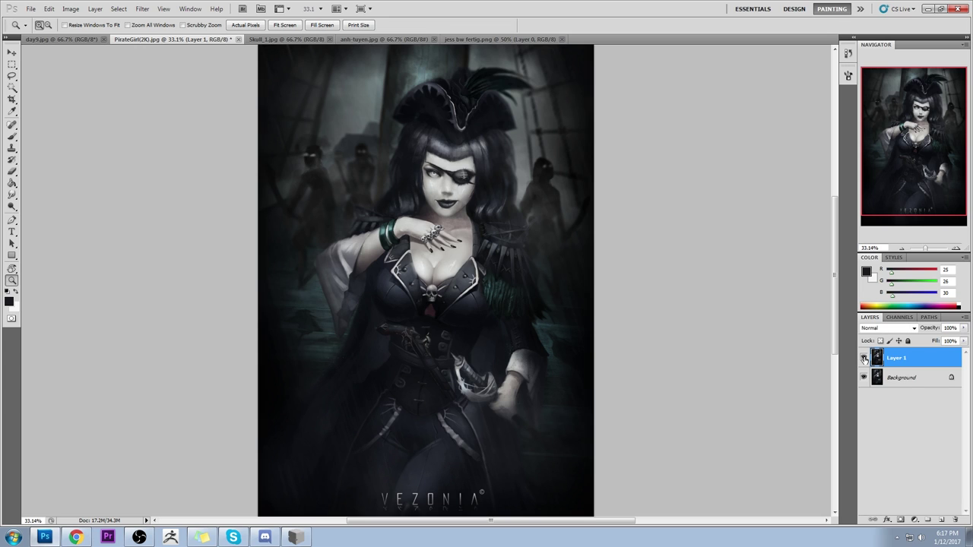
left_click(864, 360)
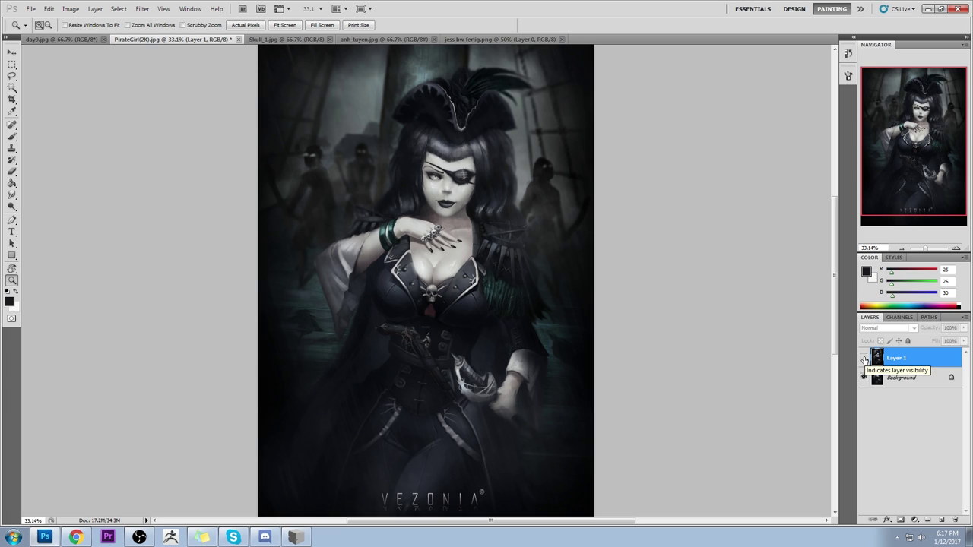
left_click(864, 360)
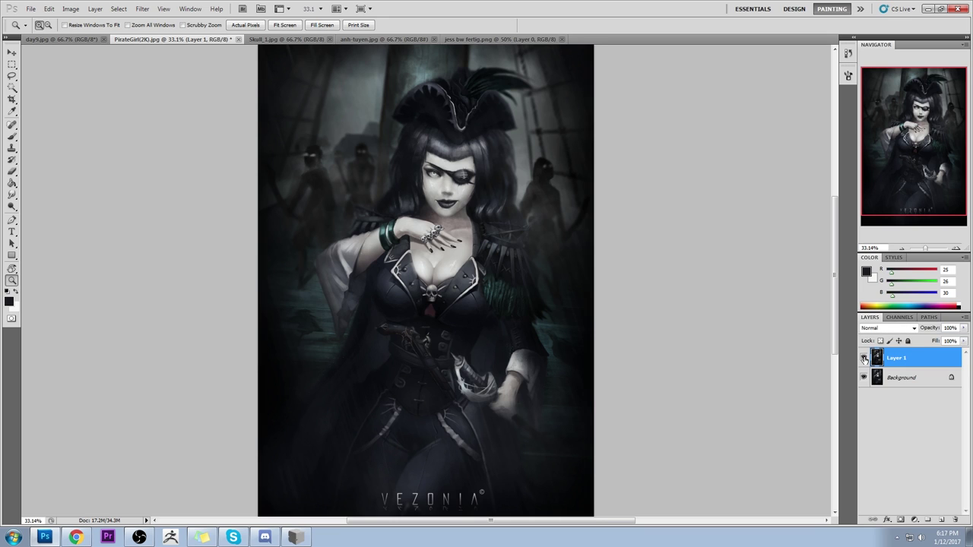
left_click(864, 360)
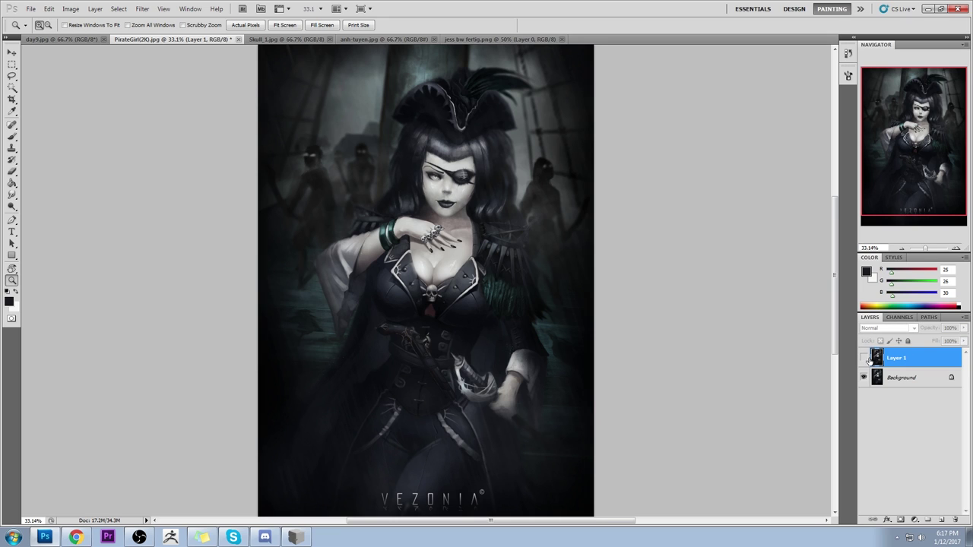
left_click(864, 359)
left_click_drag(367, 102, 587, 348)
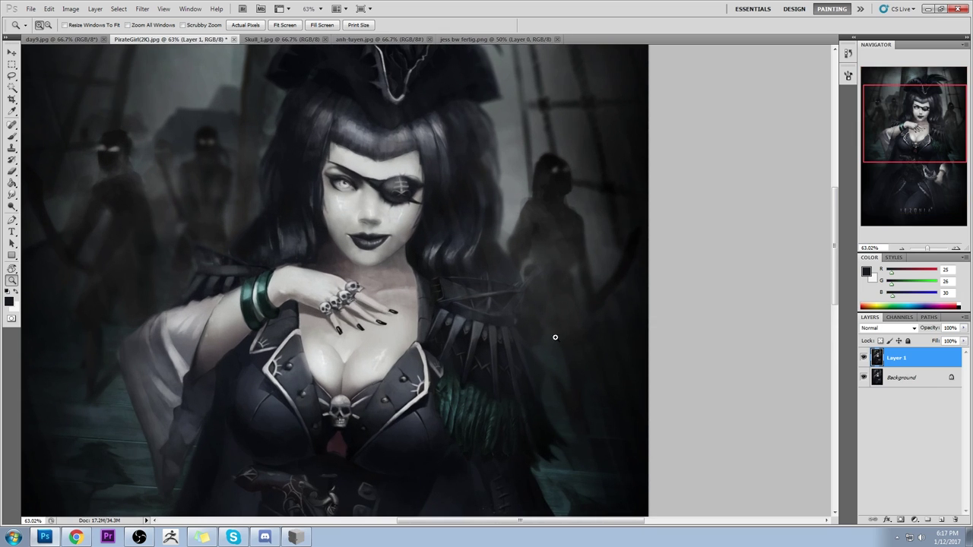
left_click(864, 358)
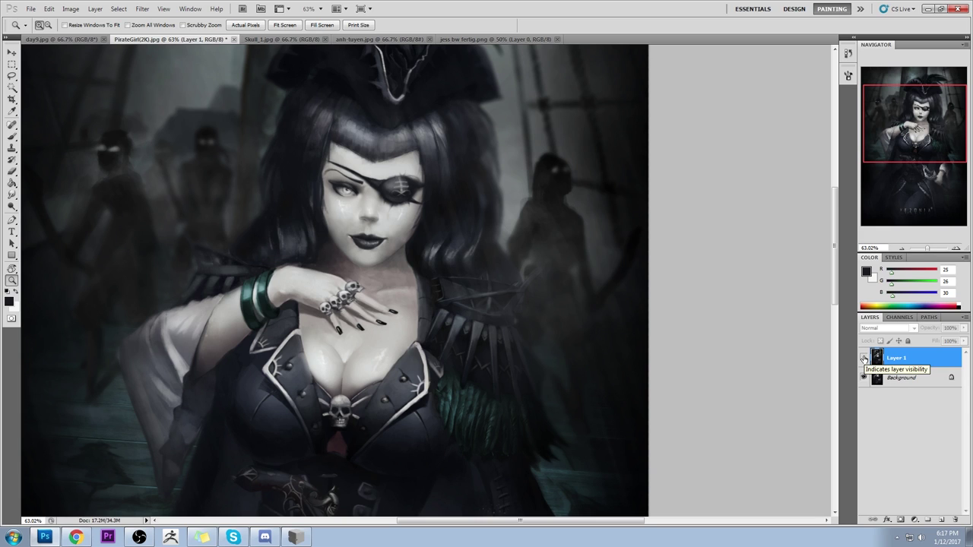
left_click(864, 358)
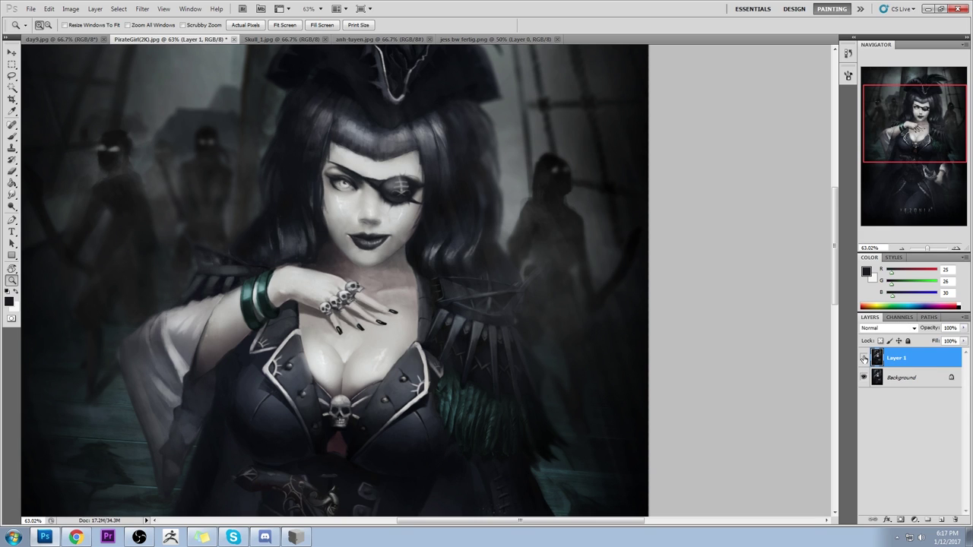
left_click(864, 358)
left_click(864, 357)
left_click(864, 358)
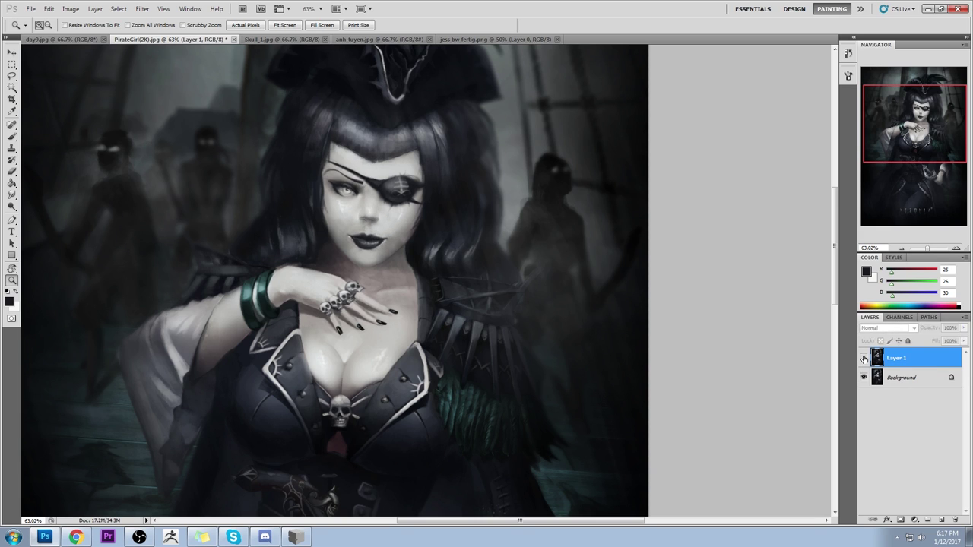
left_click(864, 357)
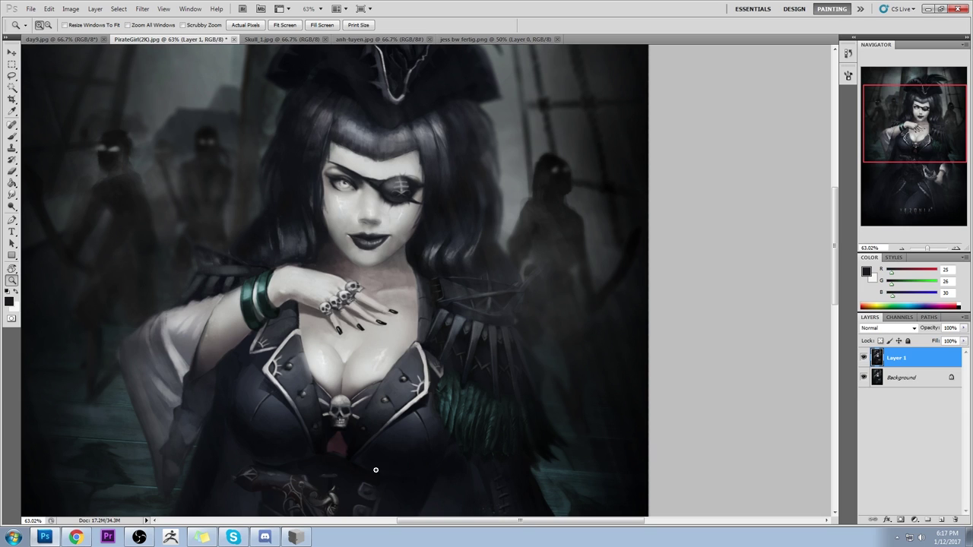
left_click(744, 313, "alt")
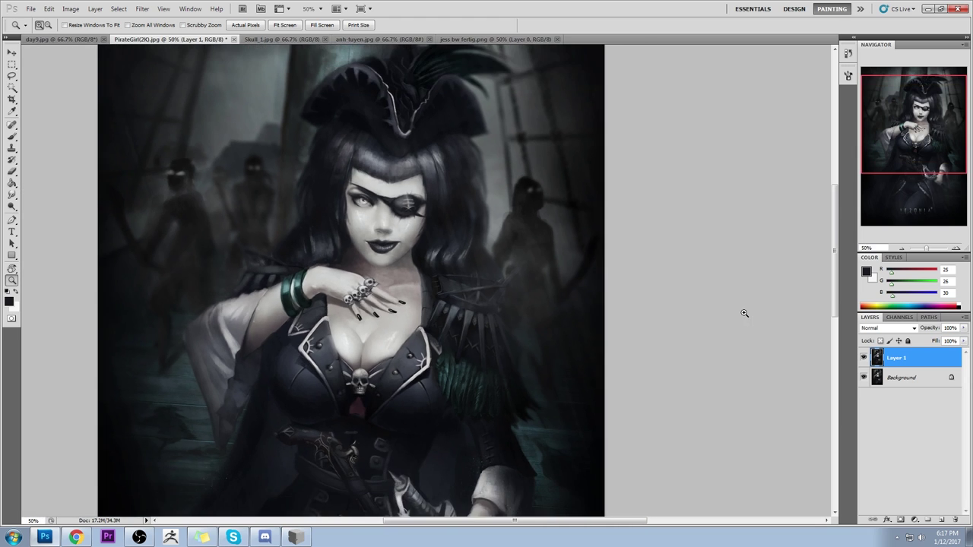
left_click(744, 313, "alt")
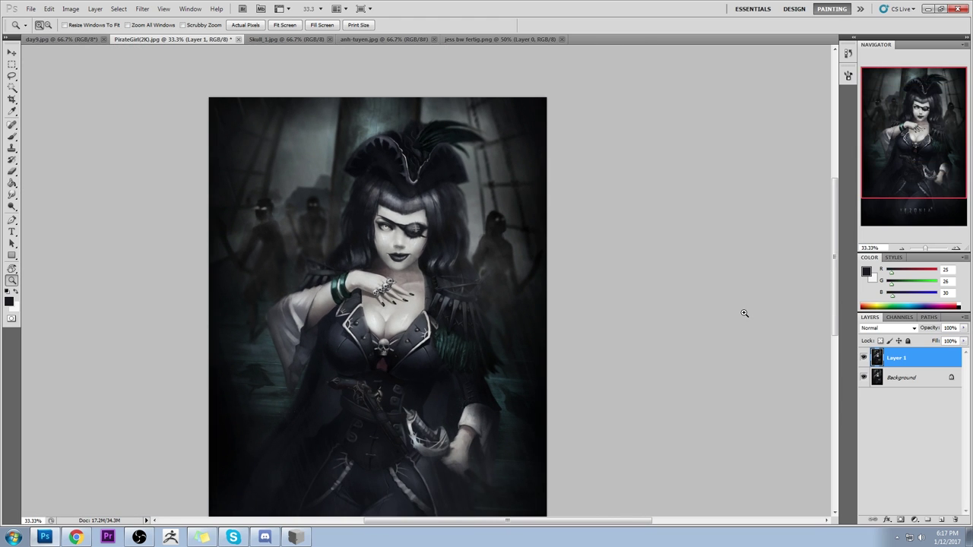
left_click_drag(569, 263, 632, 220)
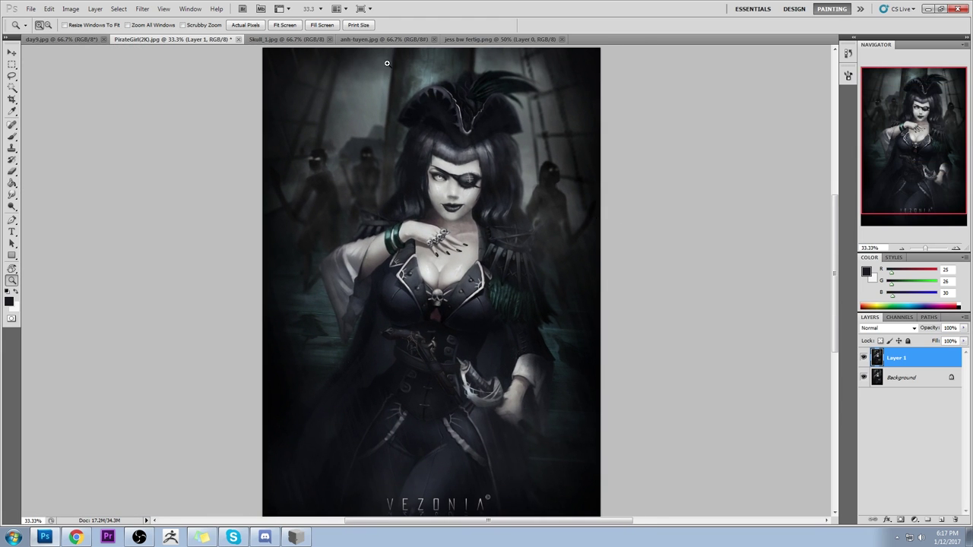
Step: Set both the eraser and the brush to the 175 px preset, shrunk to 80 px
key("b")
key("e")
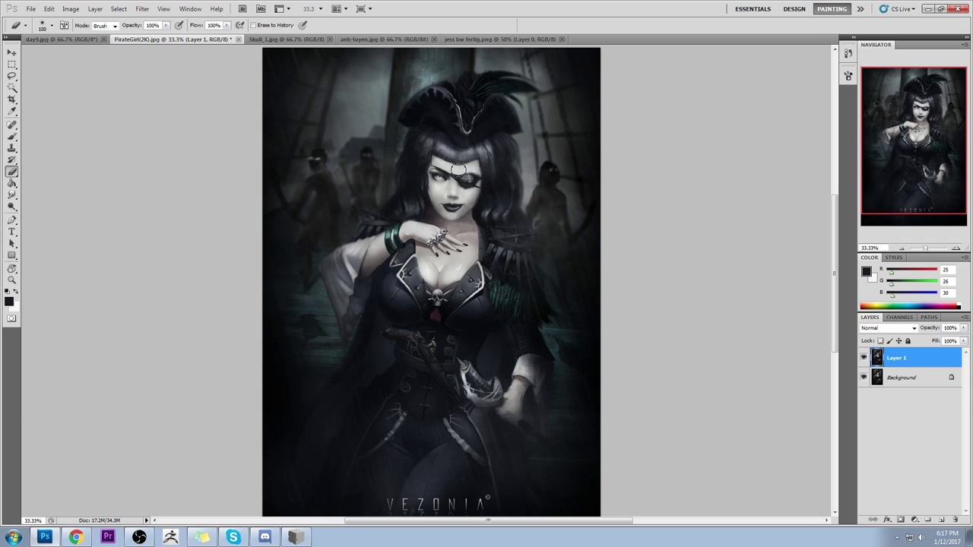
right_click(451, 158)
left_click(516, 296)
left_click(731, 220)
key("bracketleft")
key("bracketleft")
key("bracketleft")
key("bracketleft")
key("bracketleft")
key("b")
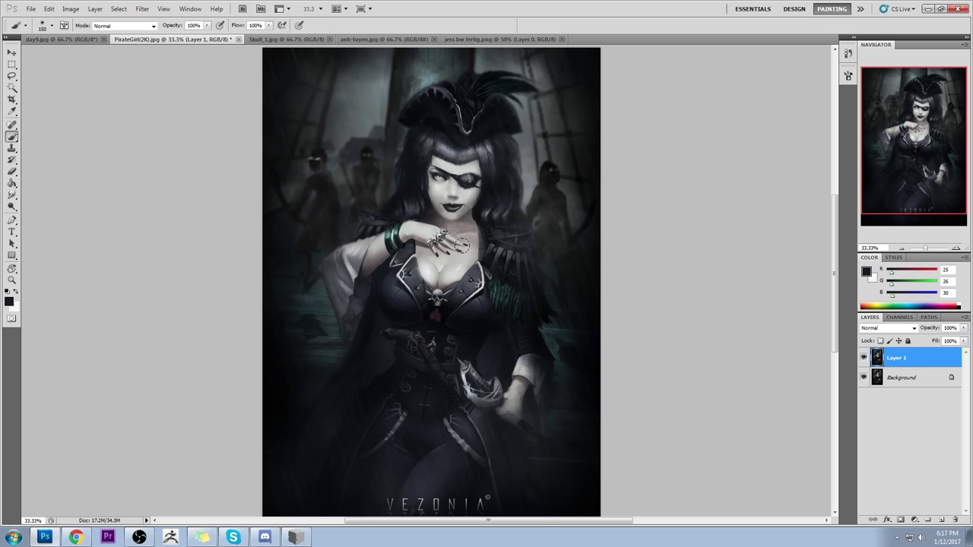
right_click(481, 196)
left_click(535, 354)
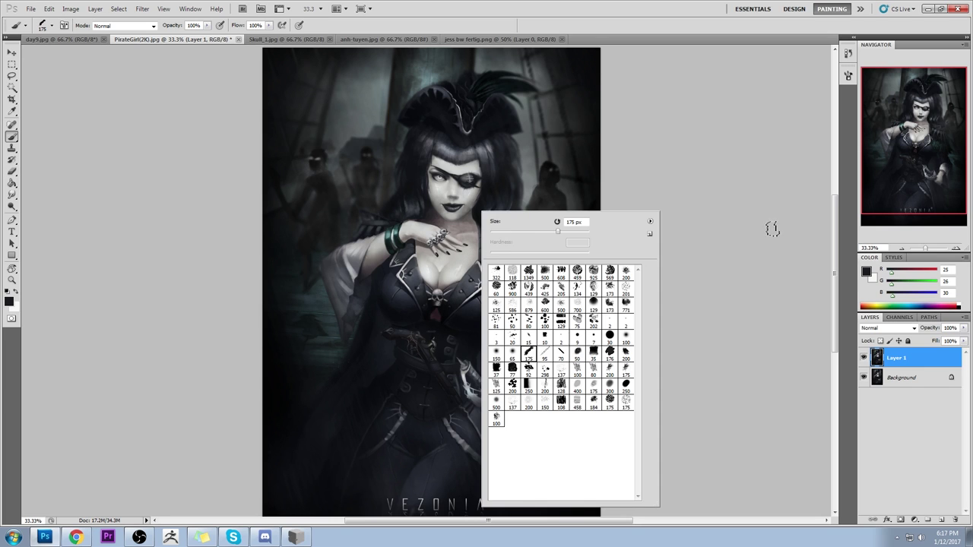
left_click(772, 228)
key("bracketleft")
key("bracketleft")
key("bracketleft")
key("bracketleft")
key("bracketleft")
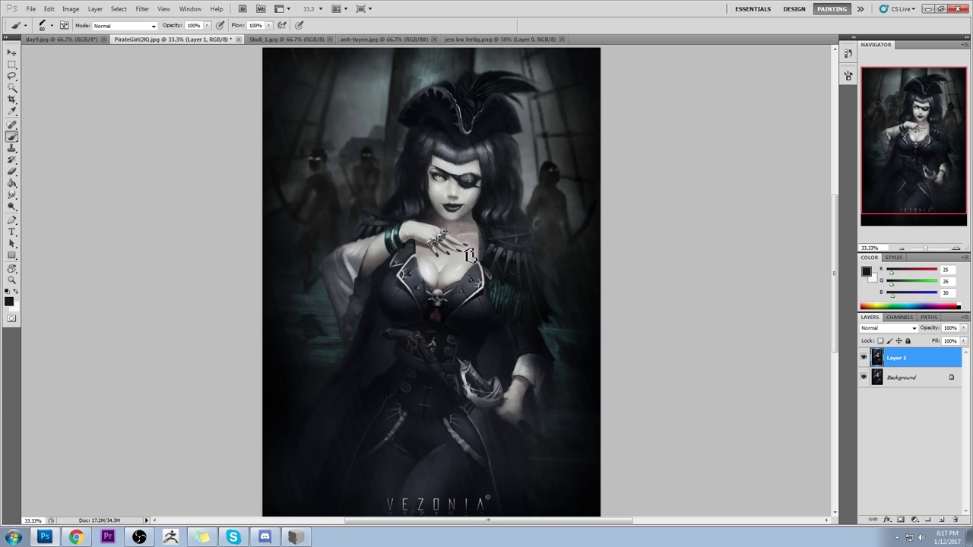
Step: Sample skin and neckline tones and paint a dark collar along the neckline
left_click(468, 251, "alt")
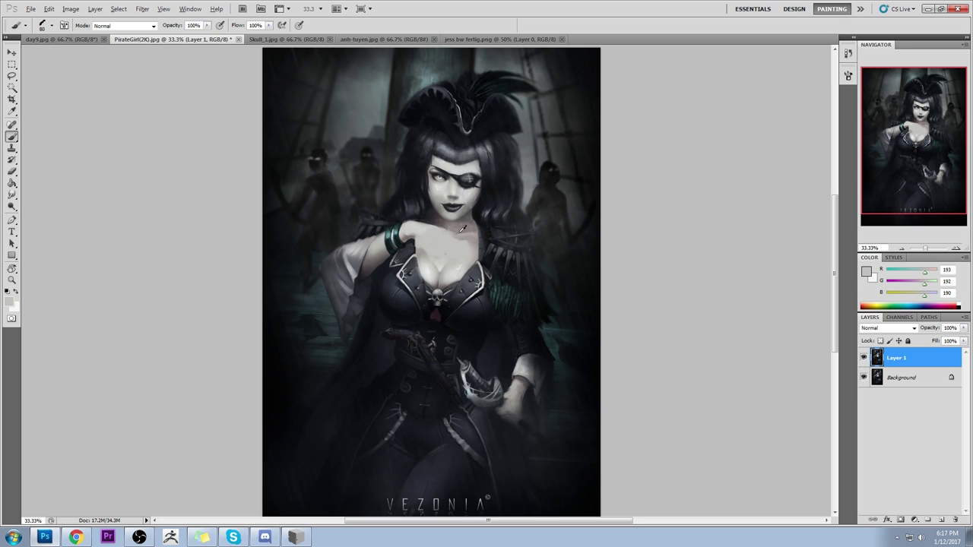
left_click(460, 230, "alt")
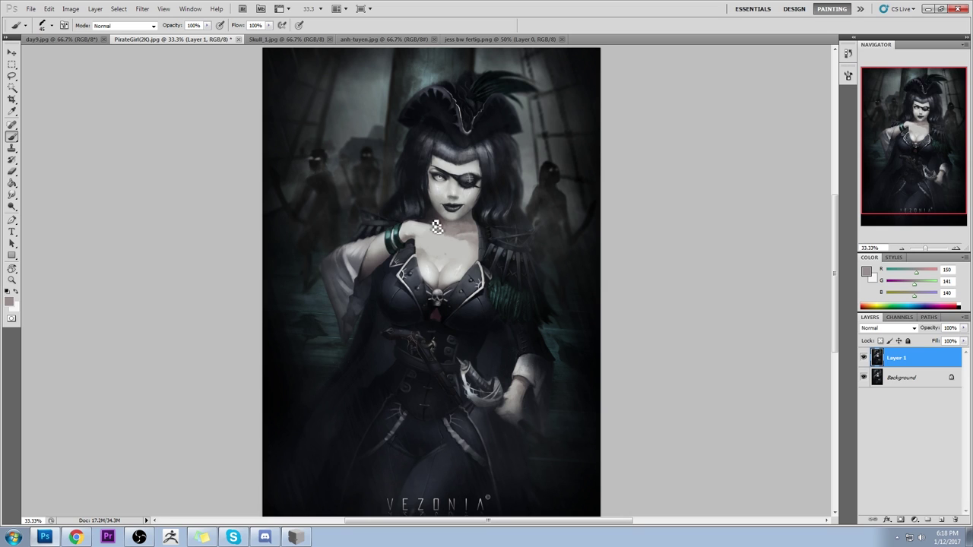
left_click(436, 222, "alt")
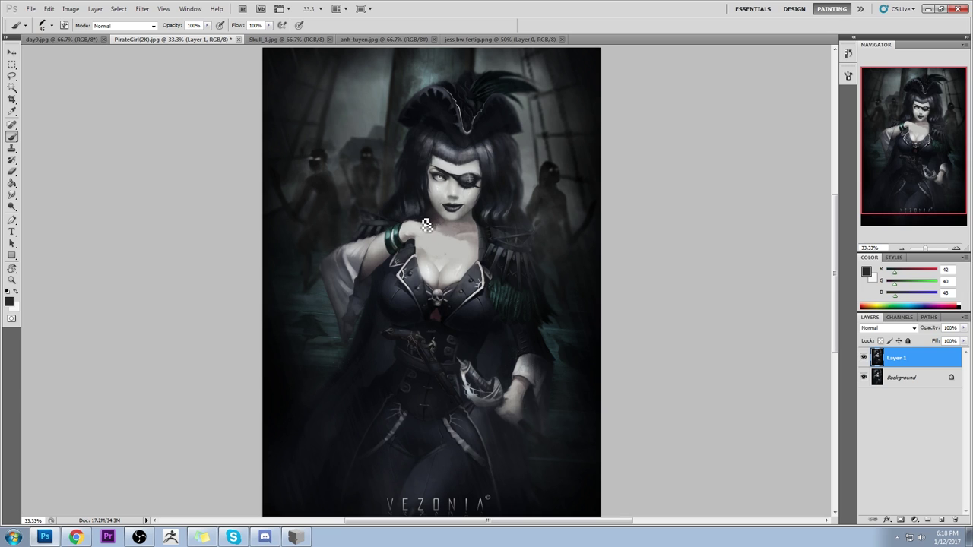
left_click(443, 230, "alt")
left_click(455, 241, "alt")
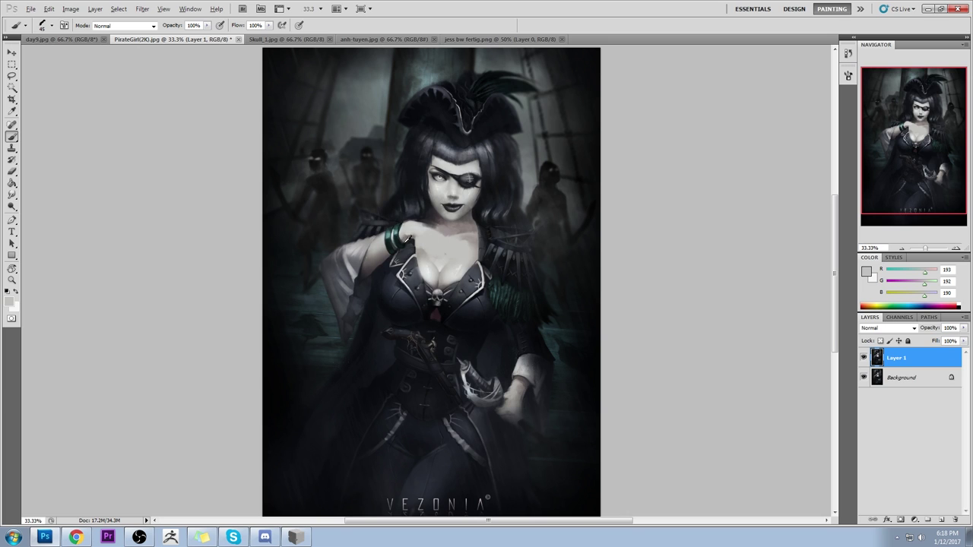
left_click(410, 245, "alt")
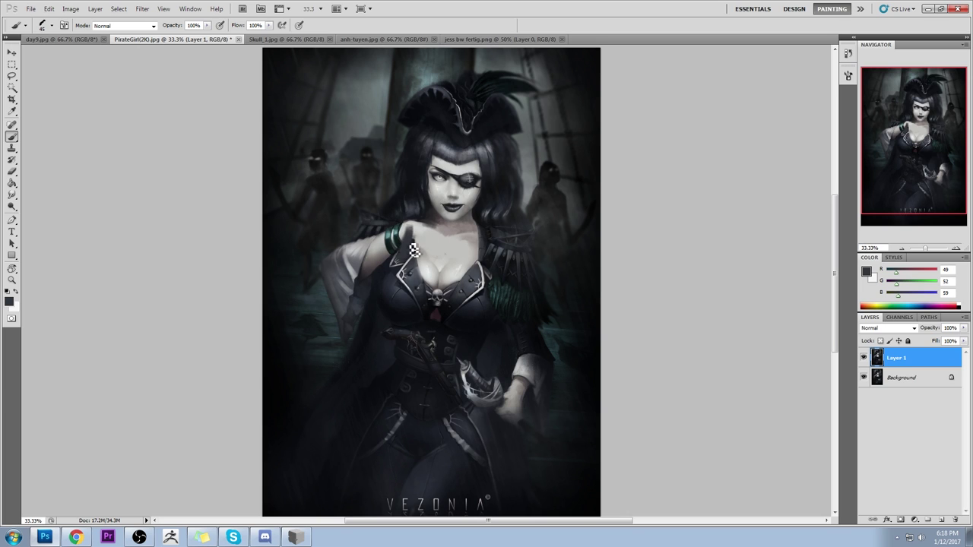
left_click(416, 237, "alt")
left_click_drag(416, 237, 418, 230)
Step: Paint dark shading beside the neck, resampling greys, hair and chest skin tones
left_click(421, 216, "alt")
mouse_move(421, 215)
left_mouse_down()
mouse_move(383, 276)
mouse_move(397, 230)
mouse_move(388, 259)
left_mouse_up()
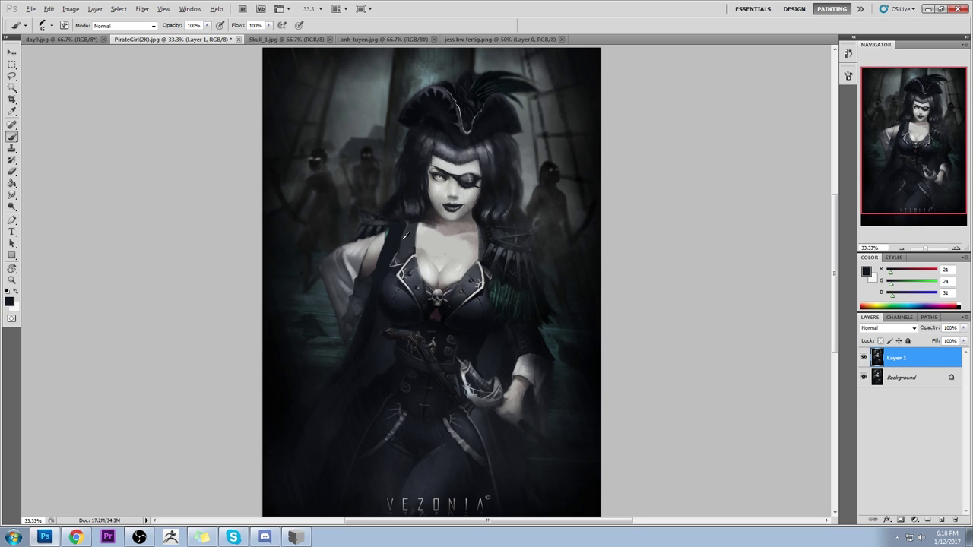
left_click(407, 242, "alt")
left_click(414, 192, "alt")
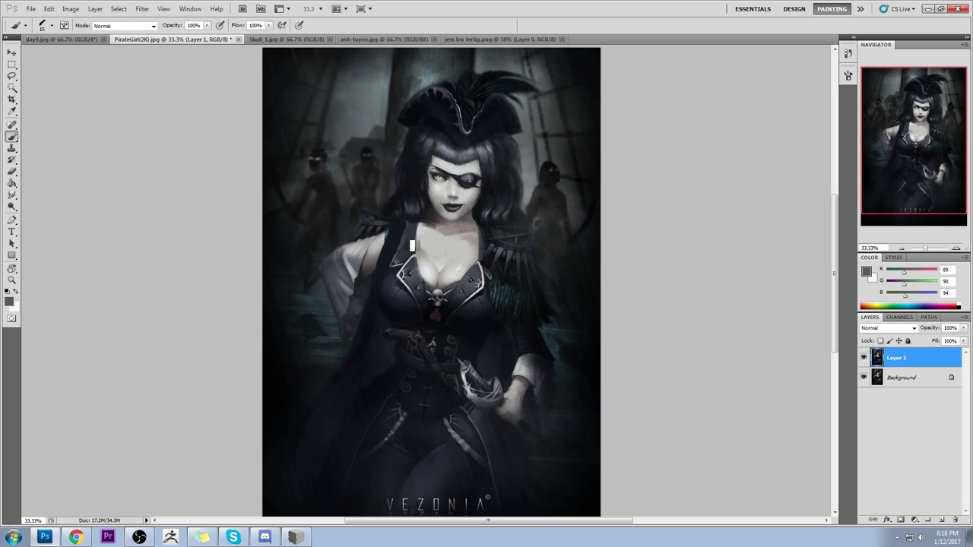
left_click(411, 241, "alt")
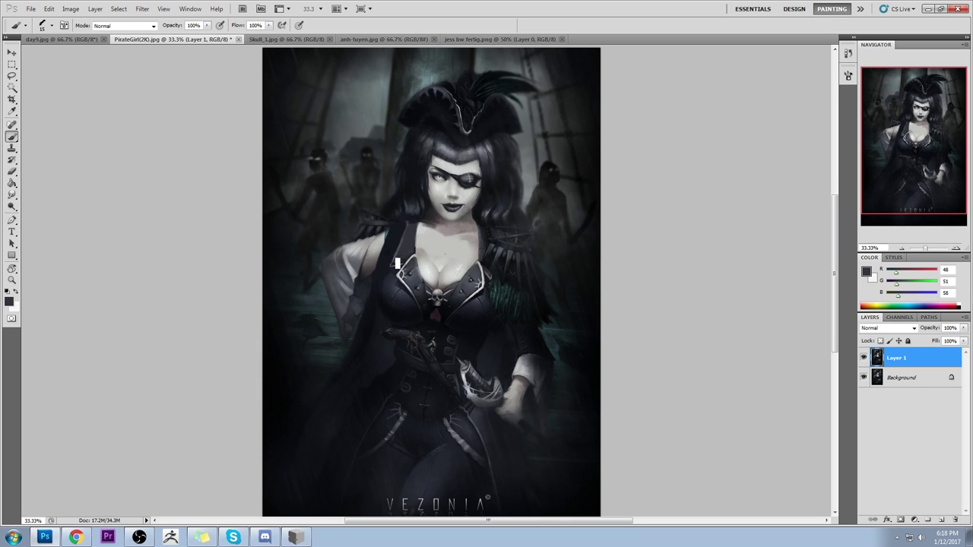
left_click(374, 219, "alt")
key("bracketright")
key("bracketright")
key("bracketright")
key("bracketright")
key("bracketright")
key("bracketright")
key("bracketright")
key("bracketright")
key("bracketright")
key("bracketright")
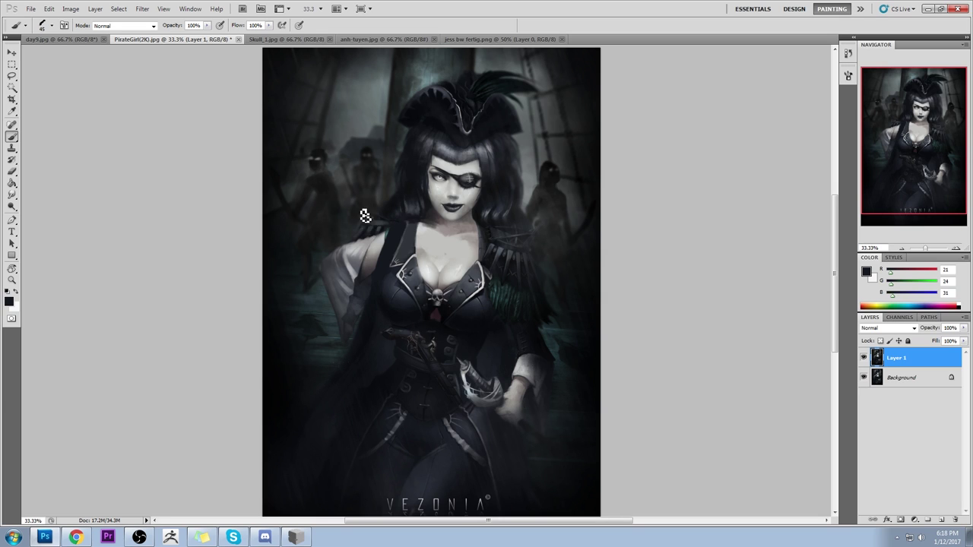
left_click(436, 249, "alt")
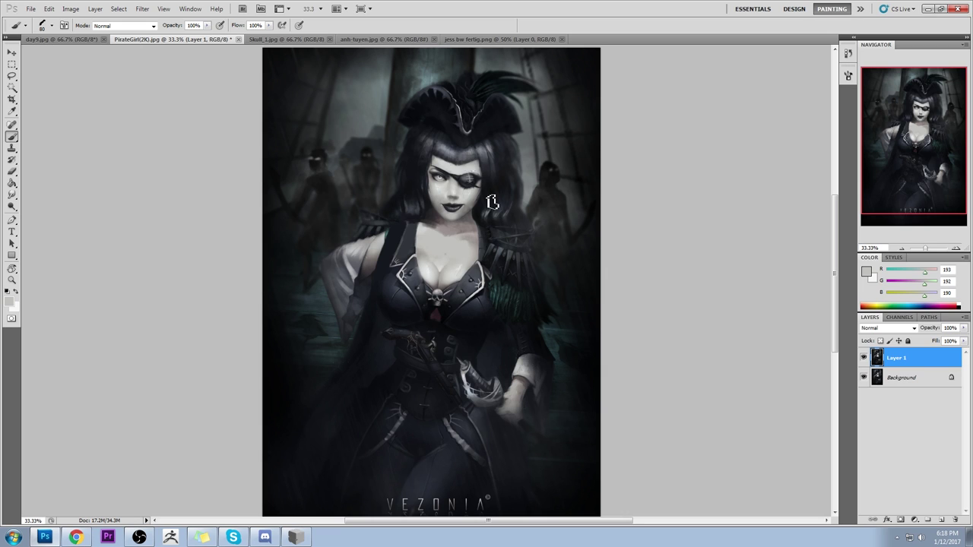
Step: Toggle Layer 1 on and off to compare the repainted chest with the original
left_click(863, 357)
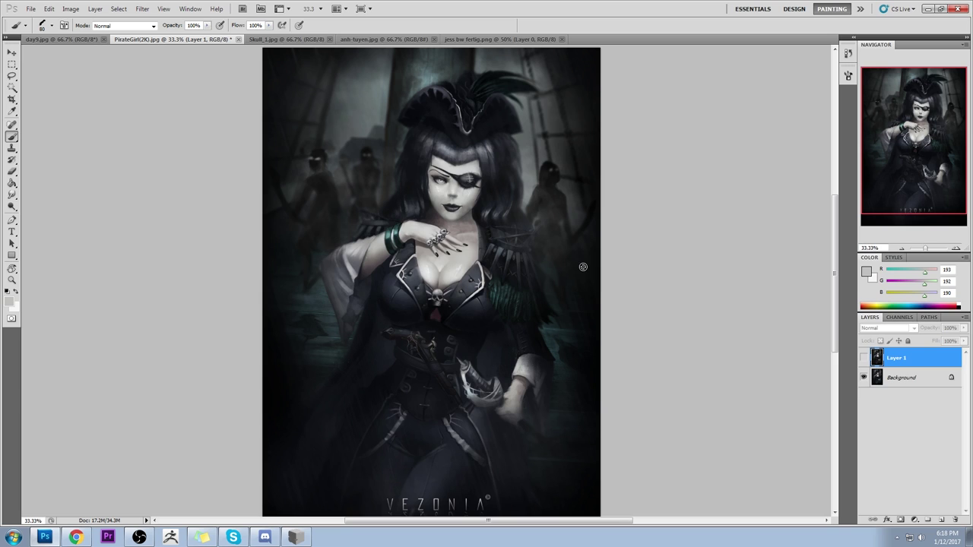
left_click(862, 358)
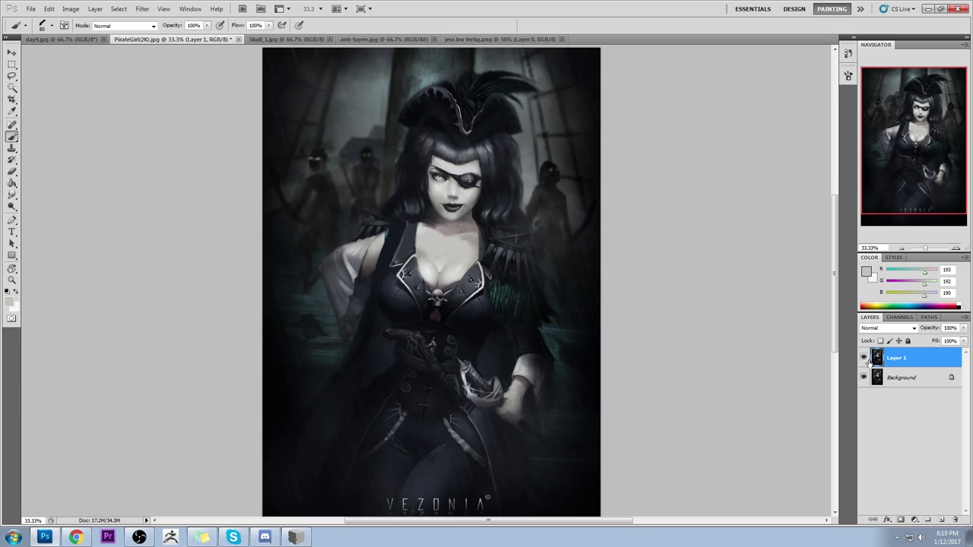
left_click(864, 359)
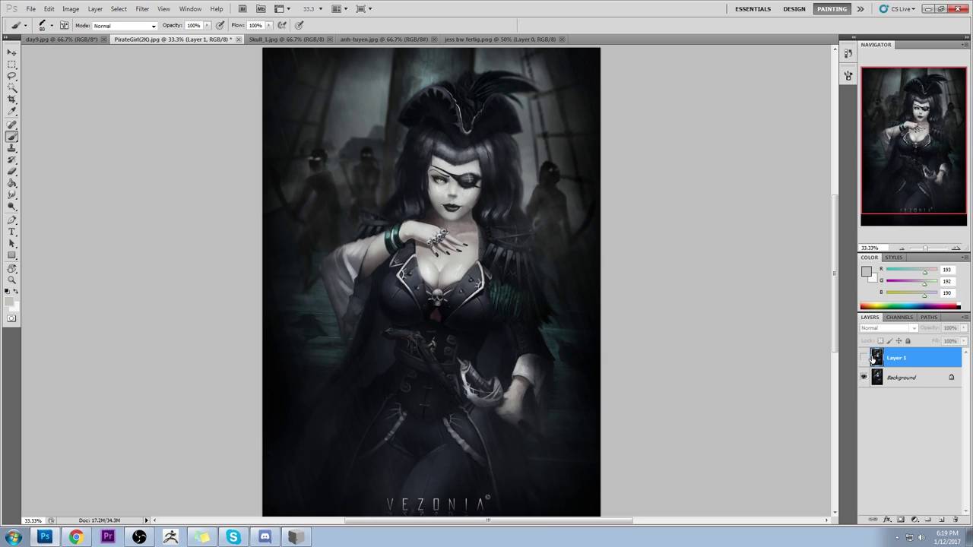
left_click(864, 359)
left_click(864, 360)
left_click(864, 361)
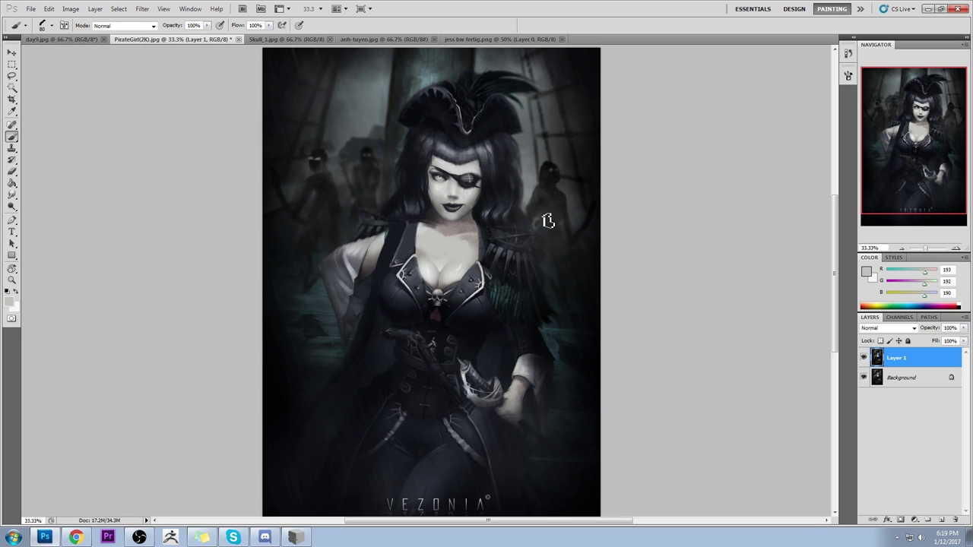
left_click(863, 358)
Step: Compare with the original, then paint near-black cape strokes covering the left arm
left_click(863, 358)
left_click(863, 358)
left_click(863, 358)
left_click(366, 234, "alt")
mouse_move(368, 233)
left_mouse_down()
mouse_move(364, 289)
mouse_move(366, 237)
mouse_move(315, 265)
mouse_move(353, 268)
mouse_move(334, 263)
mouse_move(315, 300)
mouse_move(323, 306)
mouse_move(350, 278)
left_mouse_up()
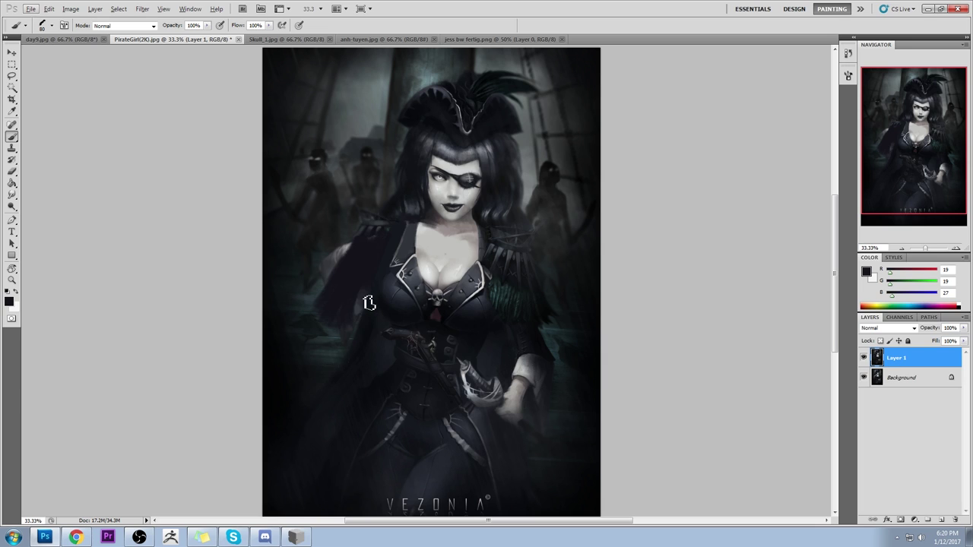
left_click(336, 278, "alt")
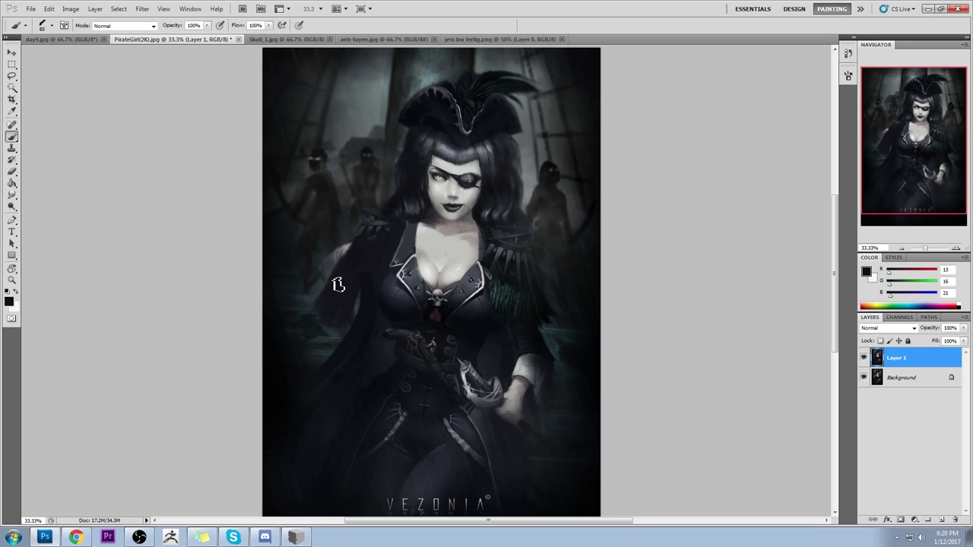
left_click(291, 359, "alt")
mouse_move(291, 359)
left_mouse_down()
mouse_move(283, 335)
mouse_move(345, 347)
mouse_move(346, 284)
mouse_move(362, 317)
mouse_move(328, 322)
left_mouse_up()
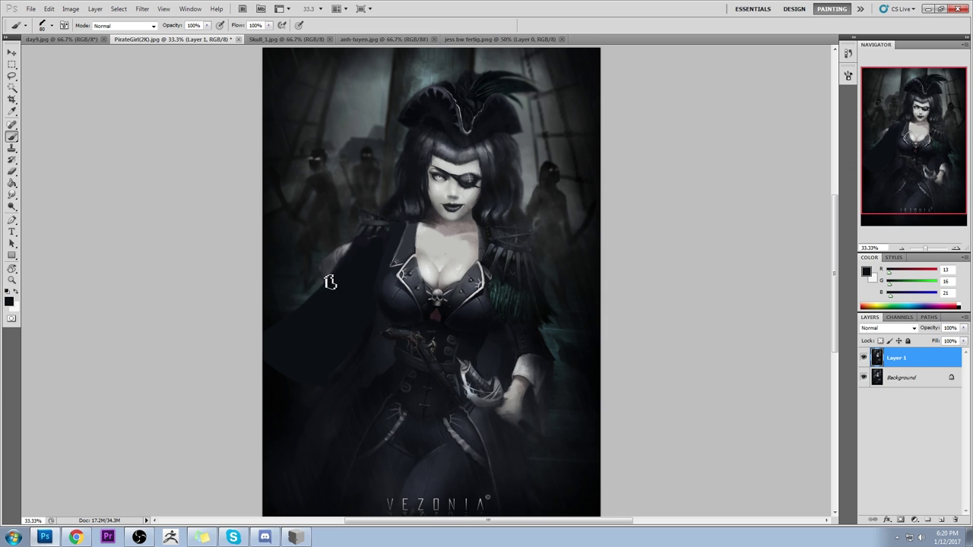
Step: Check the cape against the original and sample dark greys from the cloak and background
left_click(863, 357)
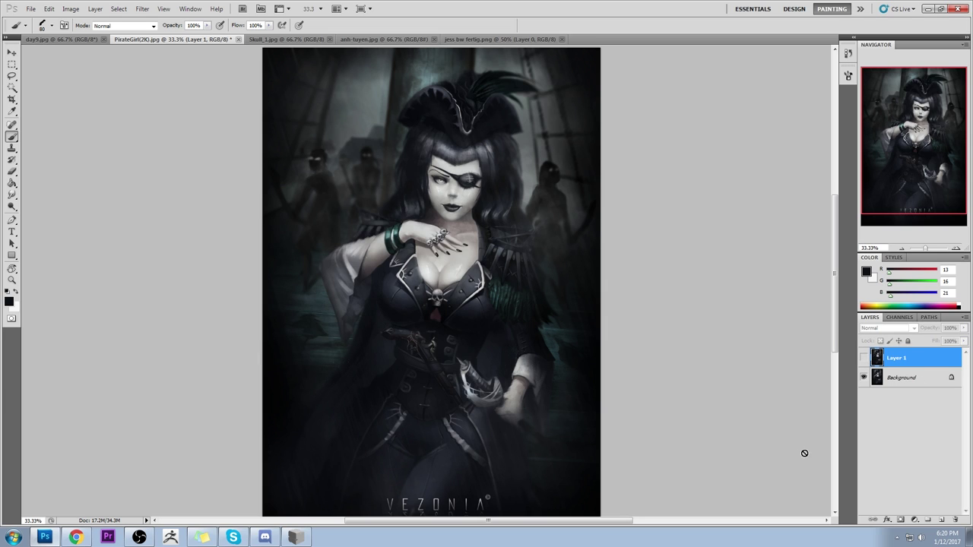
left_click(863, 357)
left_click(341, 245, "alt")
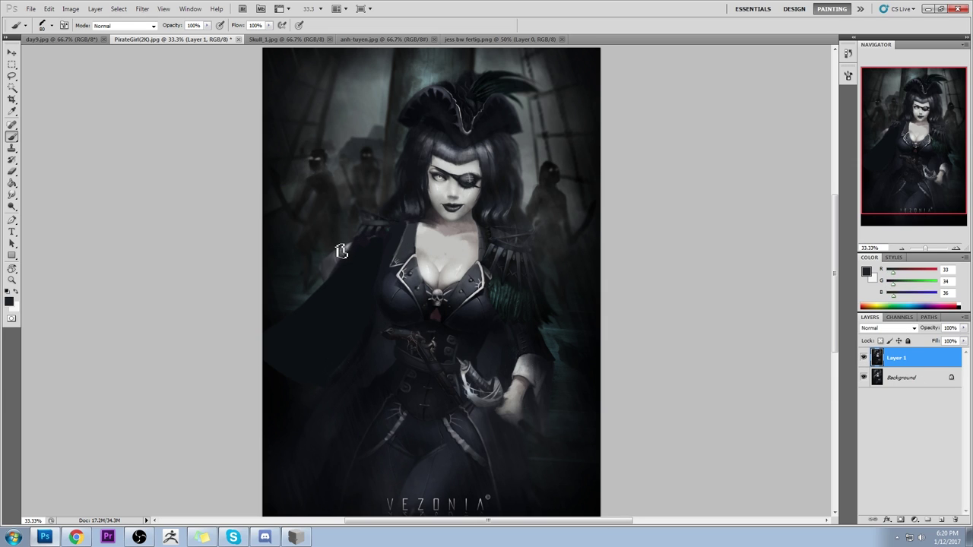
left_click(331, 272, "alt")
left_click(341, 251, "alt")
left_click(480, 216, "alt")
left_click(360, 88, "alt")
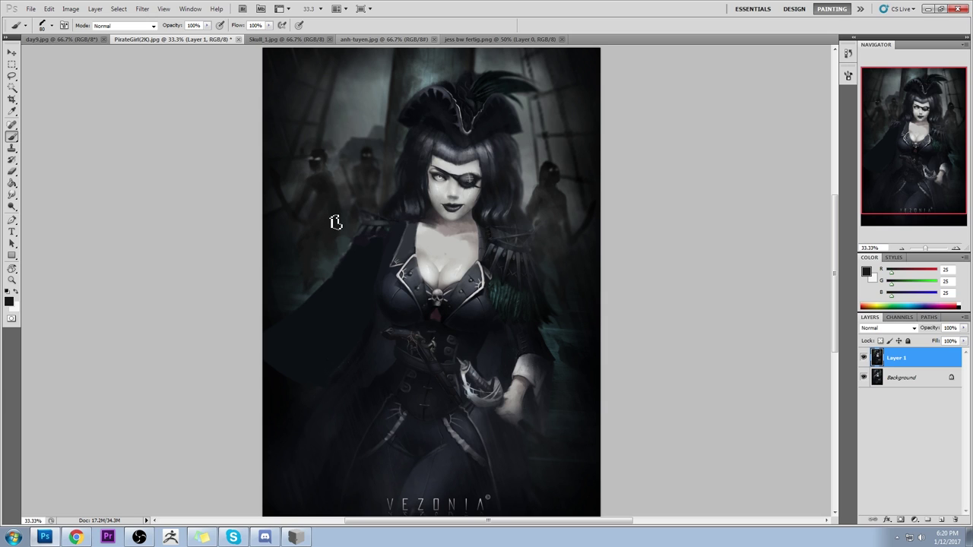
Step: Compare Layer 1 with the original and sample dark teal-grey and near-black cape tones
key("alt")
key("alt")
left_click(863, 358)
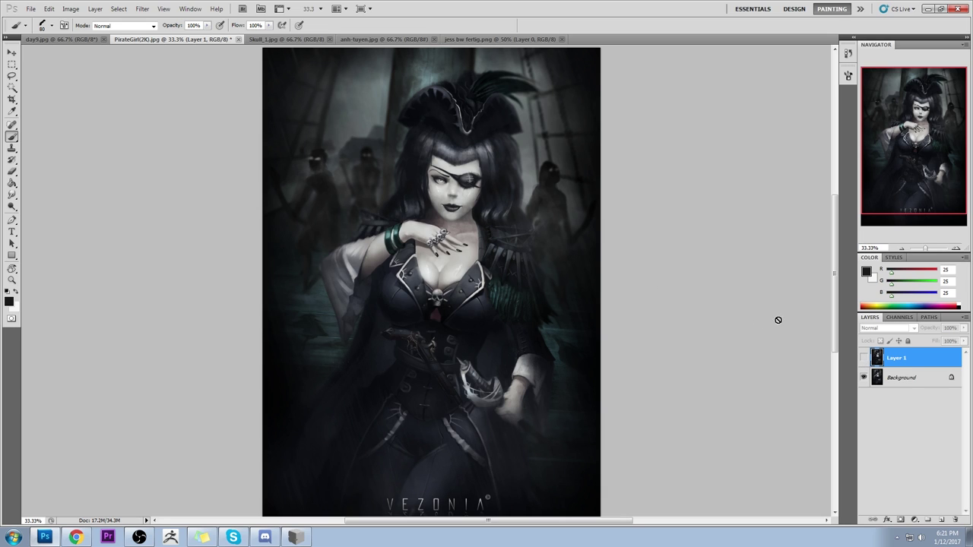
left_click(862, 358)
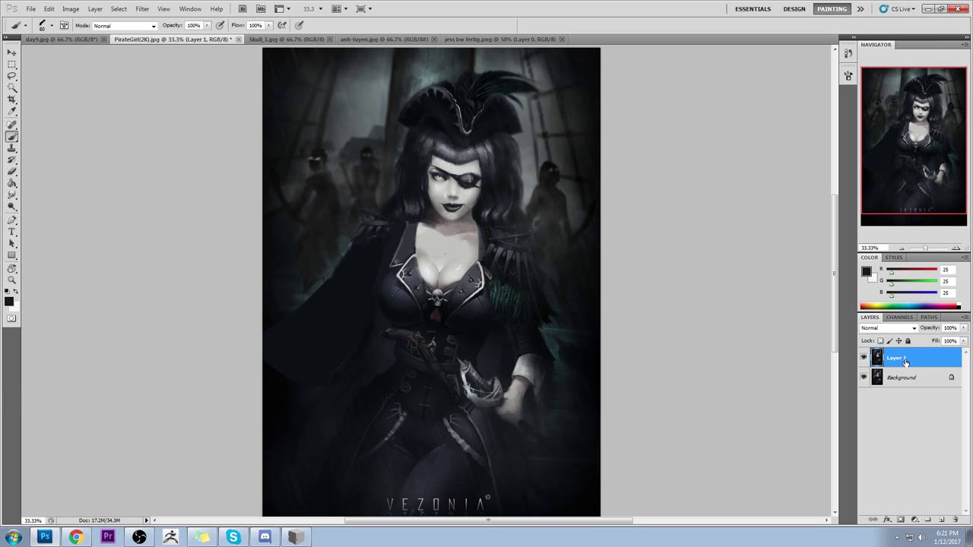
left_click(340, 241, "alt")
left_click(338, 248, "alt")
left_click(346, 271, "alt")
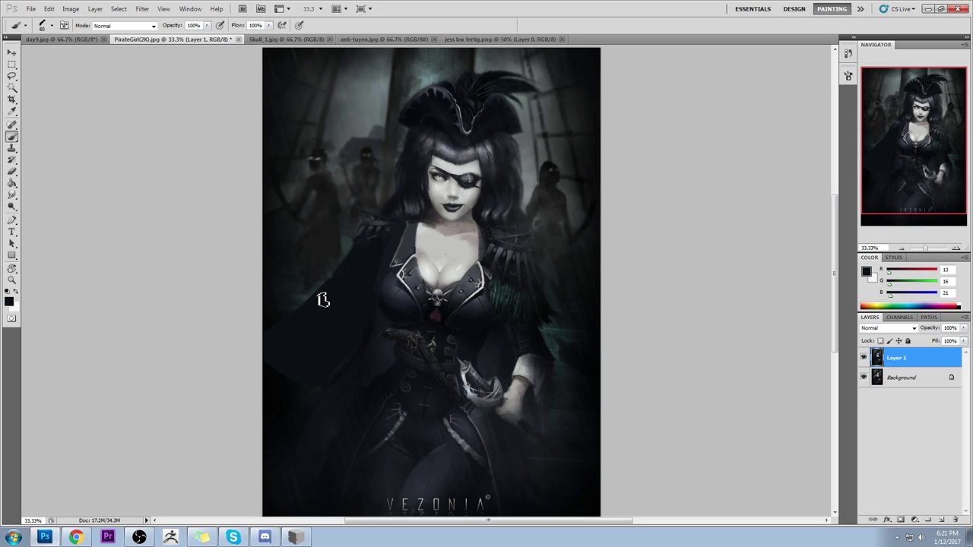
left_click(268, 356, "alt")
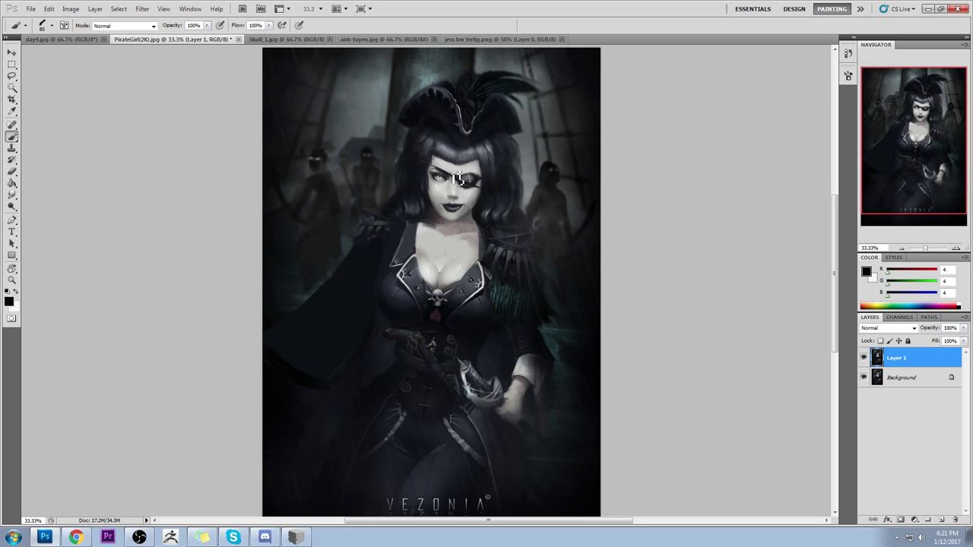
Step: Sample cloak tones and paint a light bluish-grey edge along the lower sleeve
left_click(527, 366, "alt")
left_click(325, 342, "alt")
left_click(321, 424, "alt")
left_click(403, 293, "alt")
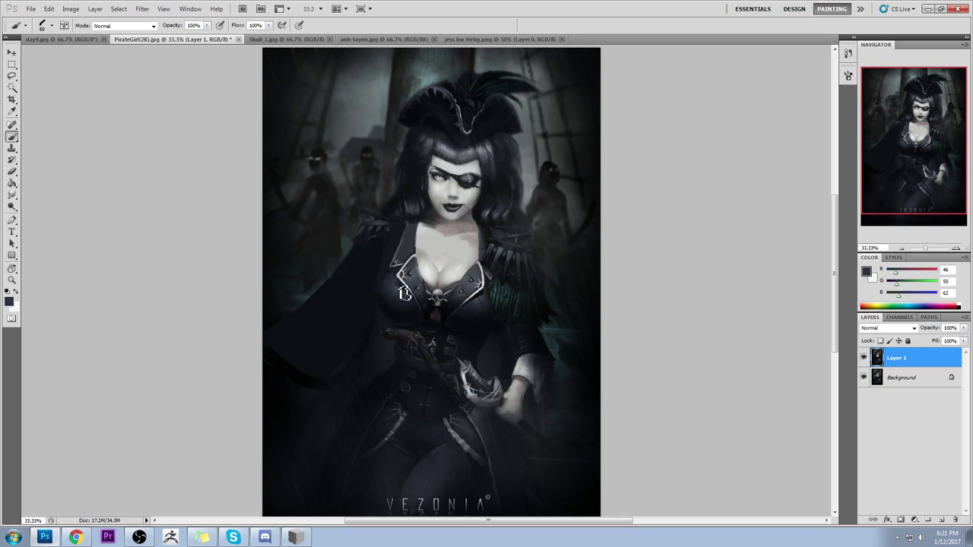
left_click_drag(266, 355, 328, 389)
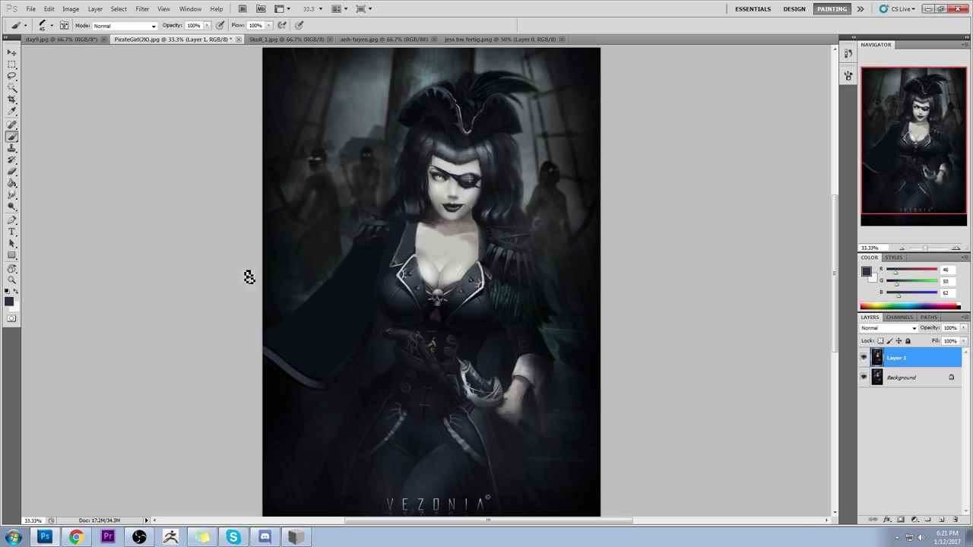
left_click(296, 348, "alt")
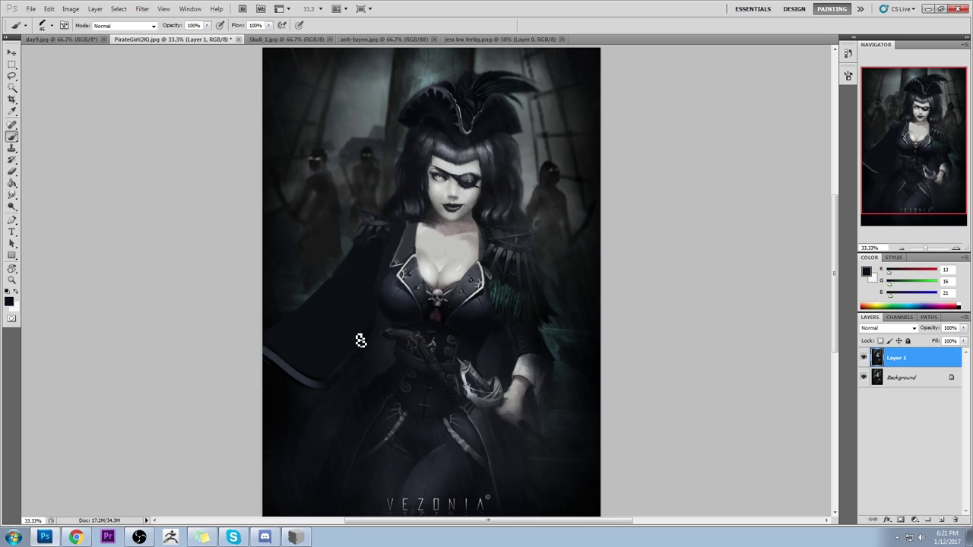
left_click(324, 371, "alt")
Step: Enlarge the brush, sample a near-black, then sketch and undo a chest outline
key("bracketright")
key("bracketright")
key("bracketright")
key("bracketright")
key("bracketright")
key("bracketright")
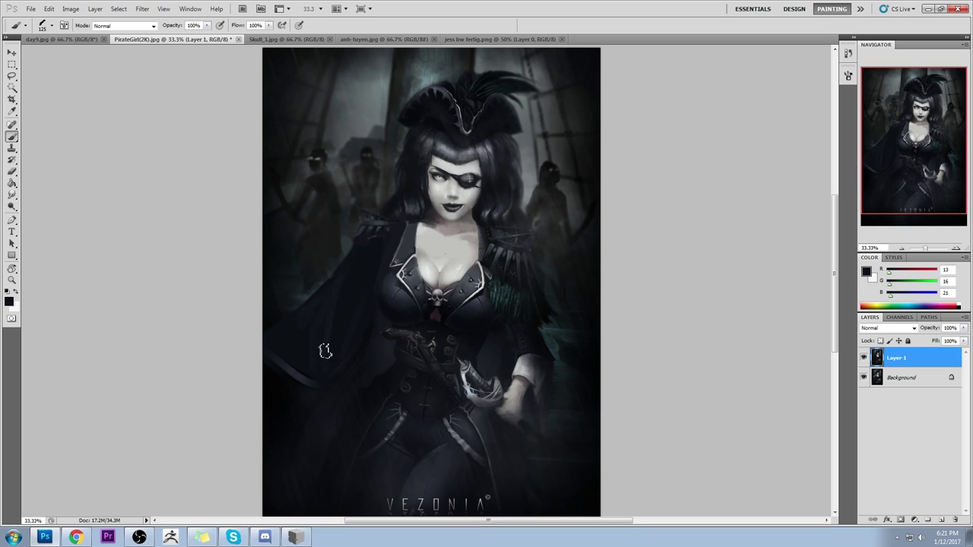
left_click(307, 370, "alt")
left_click(323, 375, "alt")
left_click(598, 438, "alt")
mouse_move(411, 220)
left_mouse_down()
mouse_move(442, 314)
mouse_move(501, 231)
mouse_move(411, 225)
left_mouse_up()
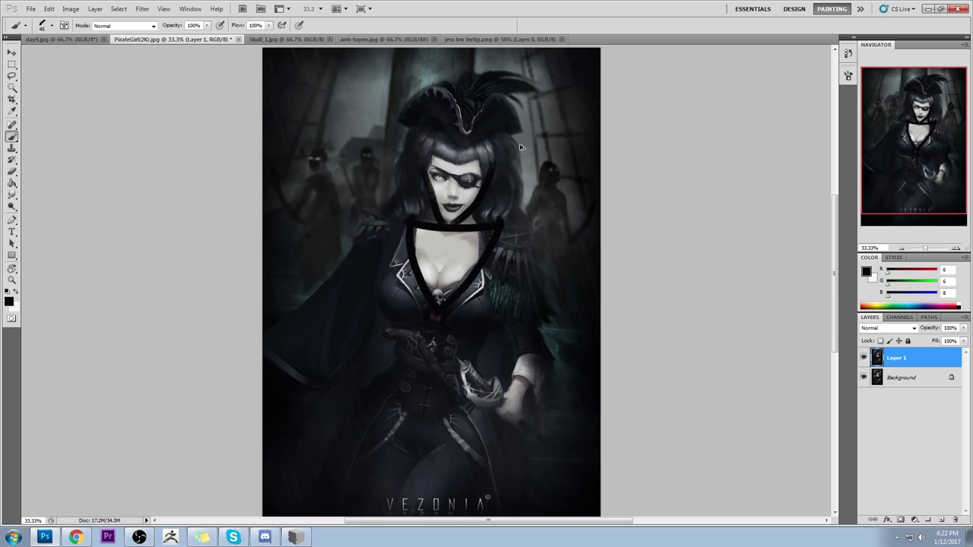
key("ctrl+alt+z")
key("ctrl+alt+z")
key("ctrl+alt+z")
Step: Choose a larger soft brush preset and add a new empty layer above Layer 1
right_click(492, 215)
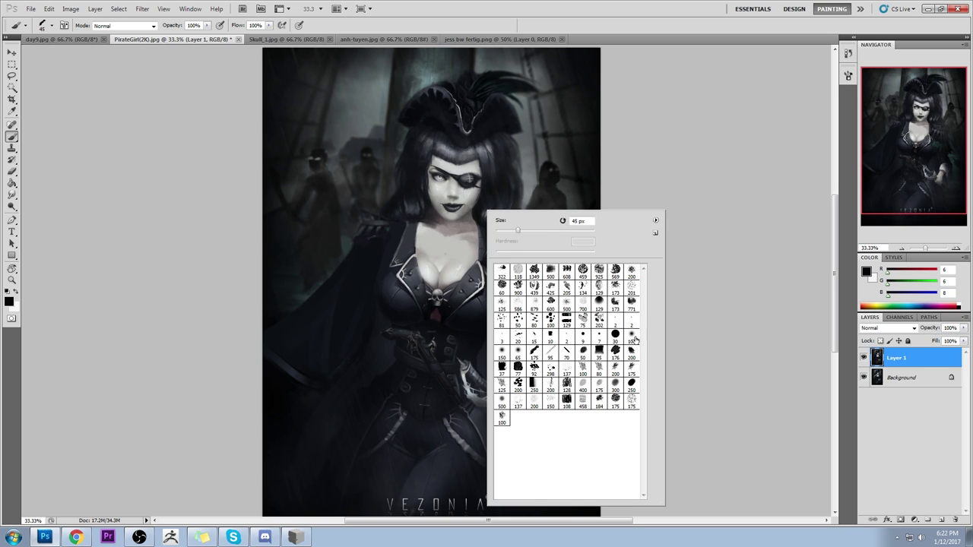
double_click(633, 337)
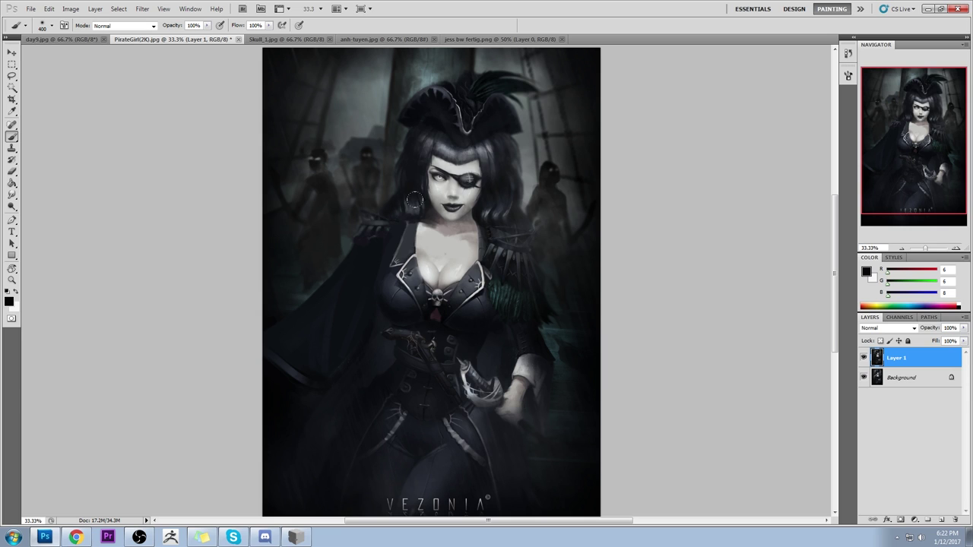
left_click(460, 222)
key("ctrl+z")
left_click(939, 520)
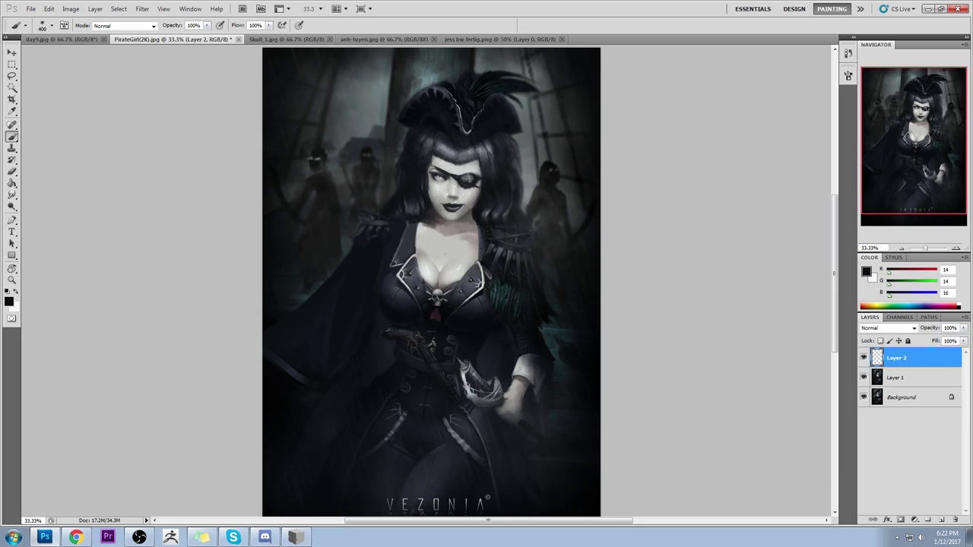
Step: Paint dark shadows on the neck, cheek, hair and face side at 48% opacity
mouse_move(467, 217)
left_mouse_down()
mouse_move(449, 225)
mouse_move(428, 216)
left_mouse_up()
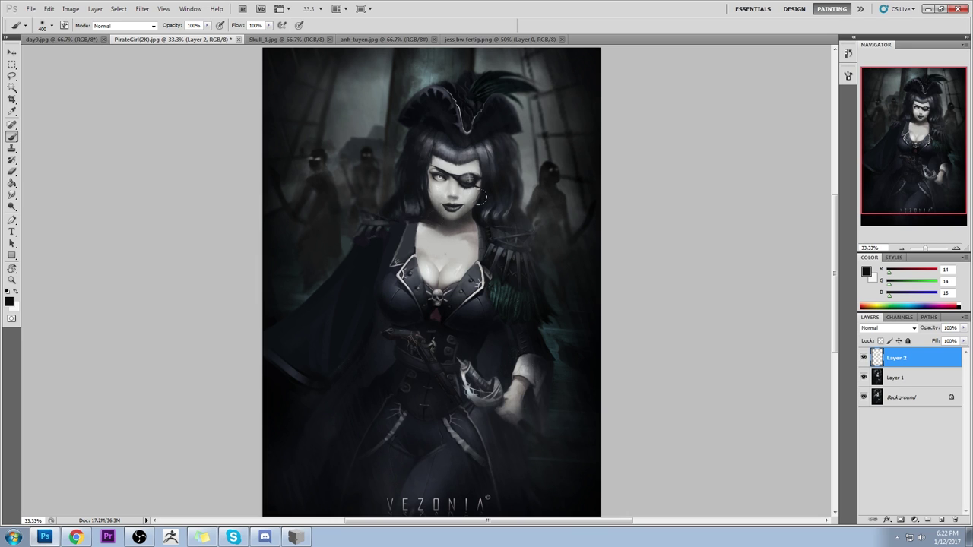
mouse_move(410, 190)
left_mouse_down()
mouse_move(472, 187)
mouse_move(467, 228)
left_mouse_up()
key("4")
key("8")
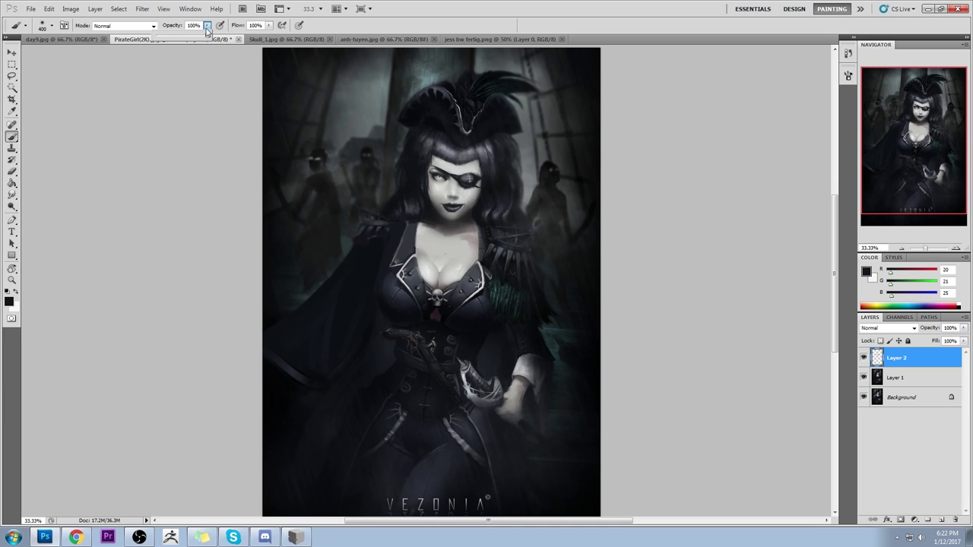
mouse_move(405, 161)
left_mouse_down()
mouse_move(449, 213)
mouse_move(471, 192)
left_mouse_up()
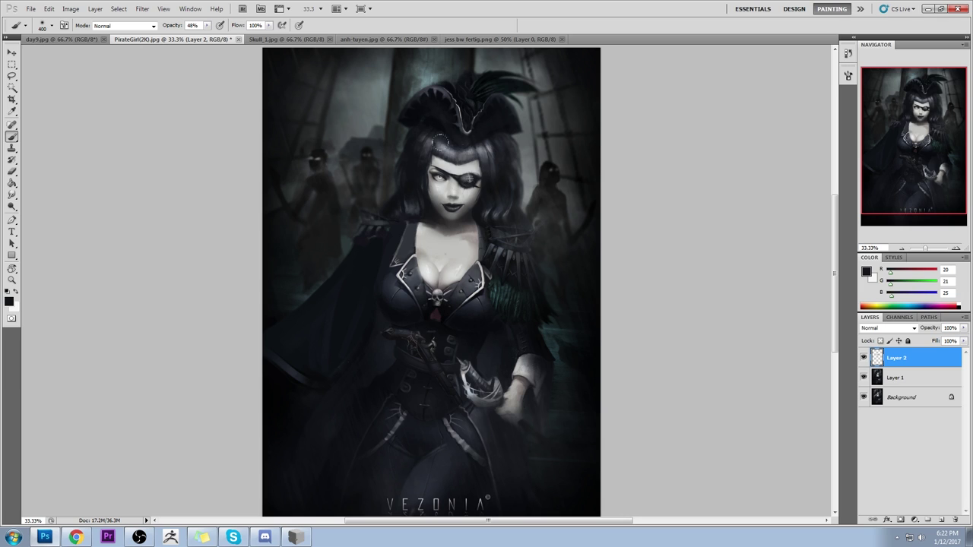
left_click(432, 187)
left_click(439, 161)
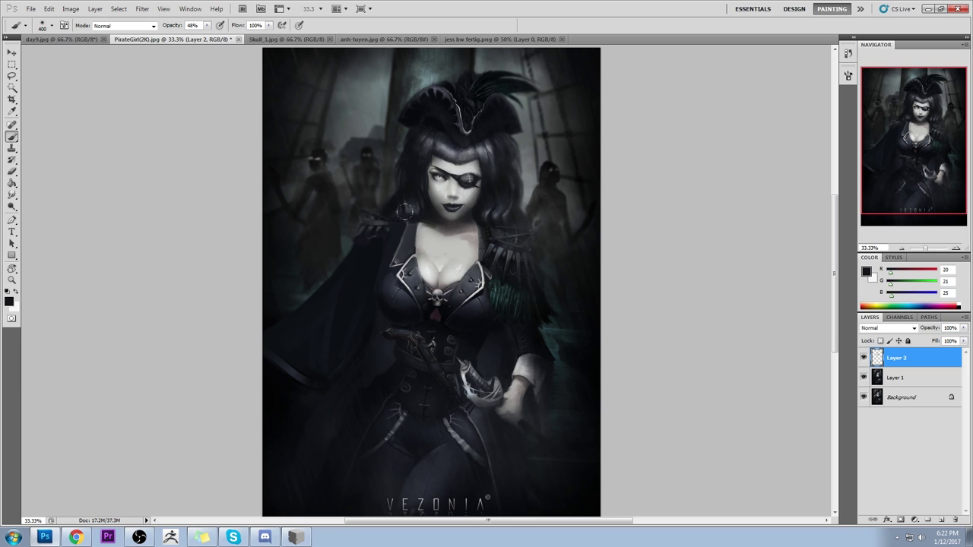
Step: Resample mid grey, skin and near-black tones from the neck and chest
left_click(441, 224, "alt")
left_click(472, 223, "alt")
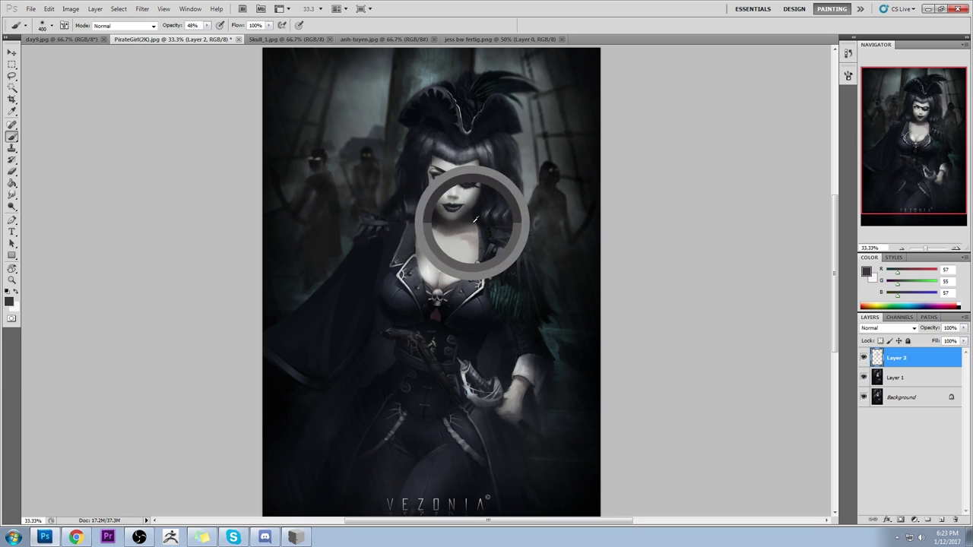
left_click(477, 248, "alt")
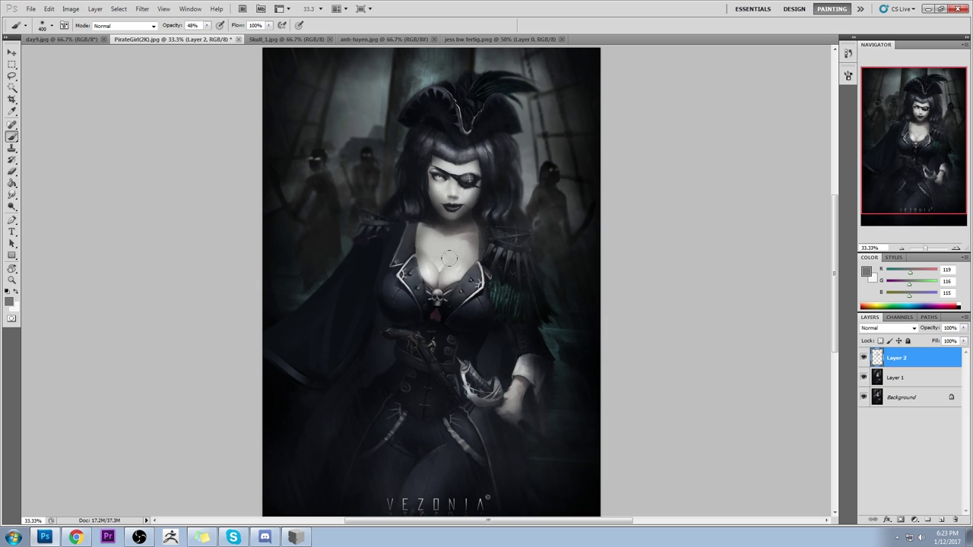
left_click(479, 216, "alt")
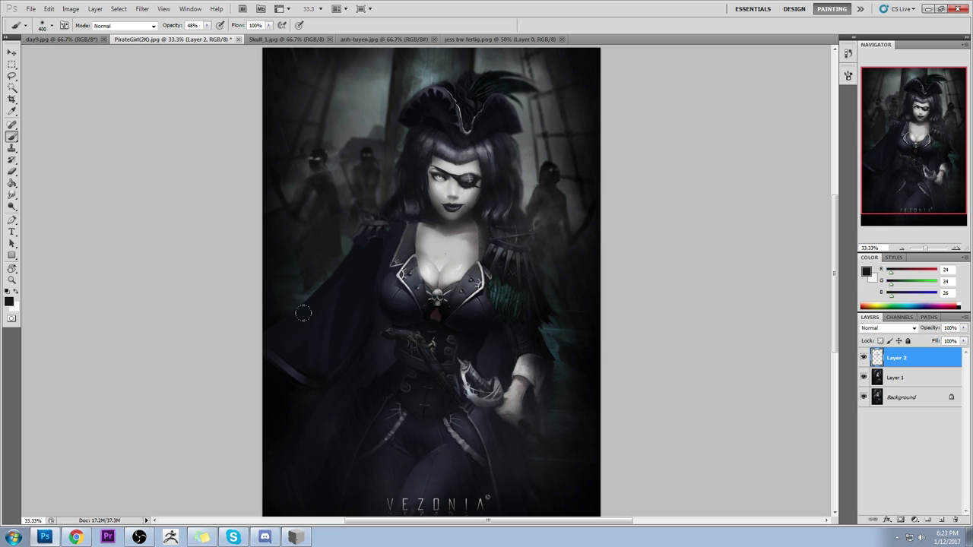
Step: Switch to a soft eraser preset and erase the shading from the lips and chin
key("e")
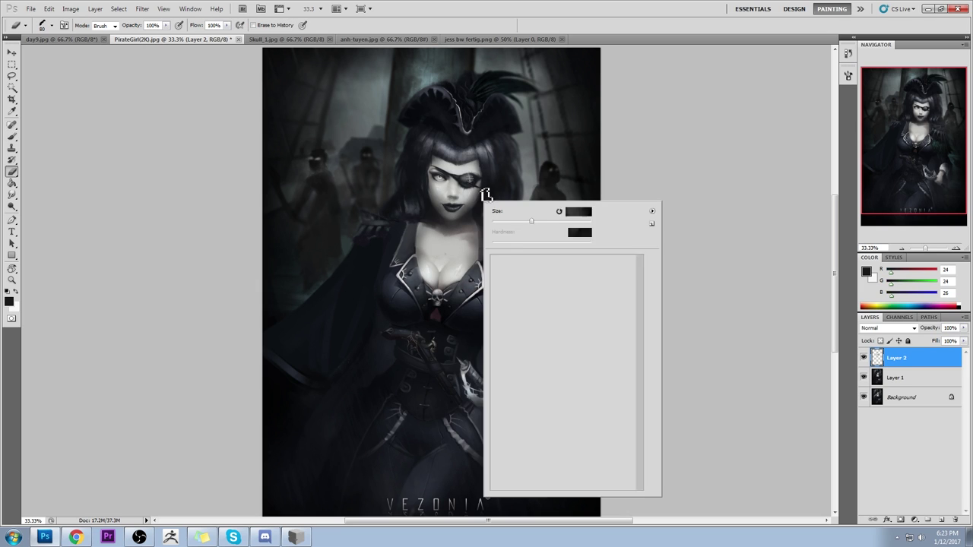
right_click(448, 179)
double_click(627, 327)
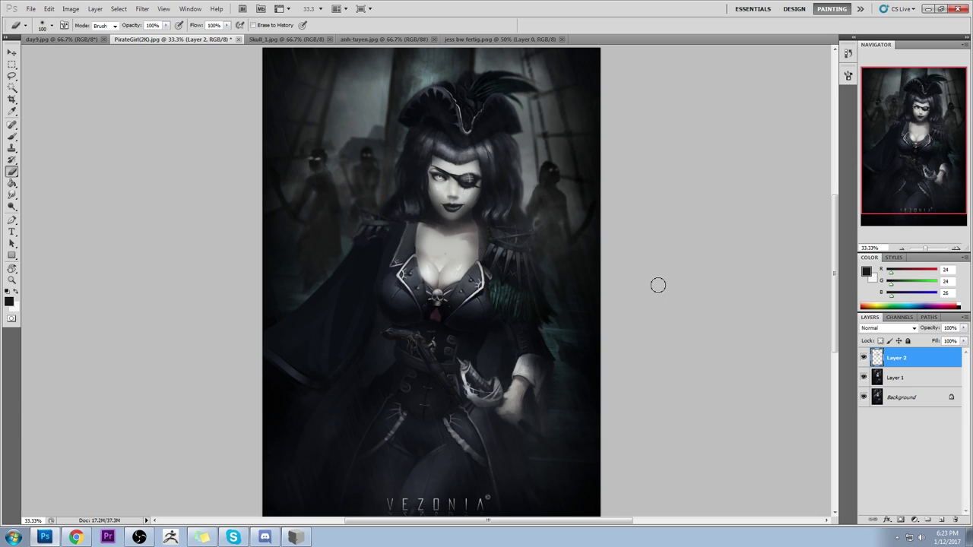
left_click_drag(438, 203, 439, 206)
Step: Compare with the original, enlarge the eraser to 250 and erase a chest patch
left_click_drag(863, 357, 864, 377)
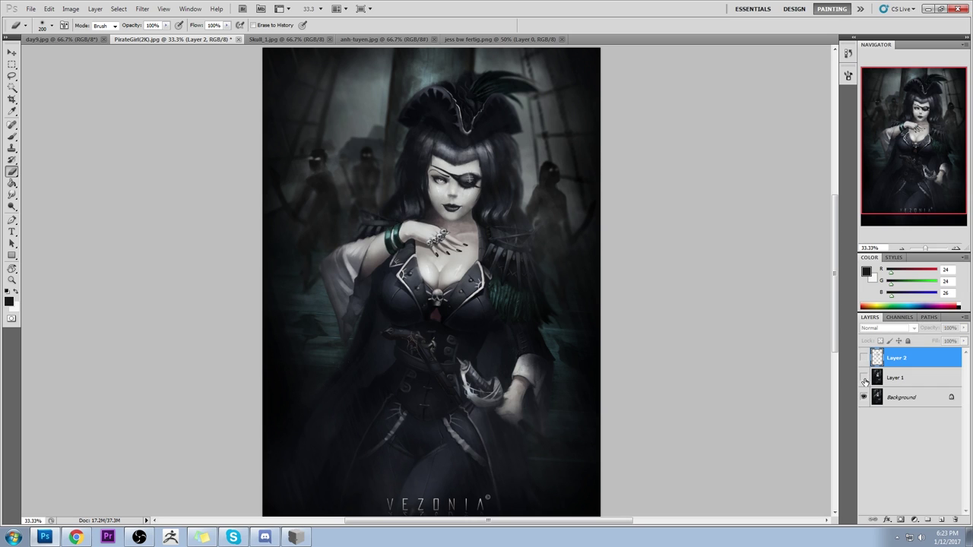
left_click_drag(863, 381, 857, 359)
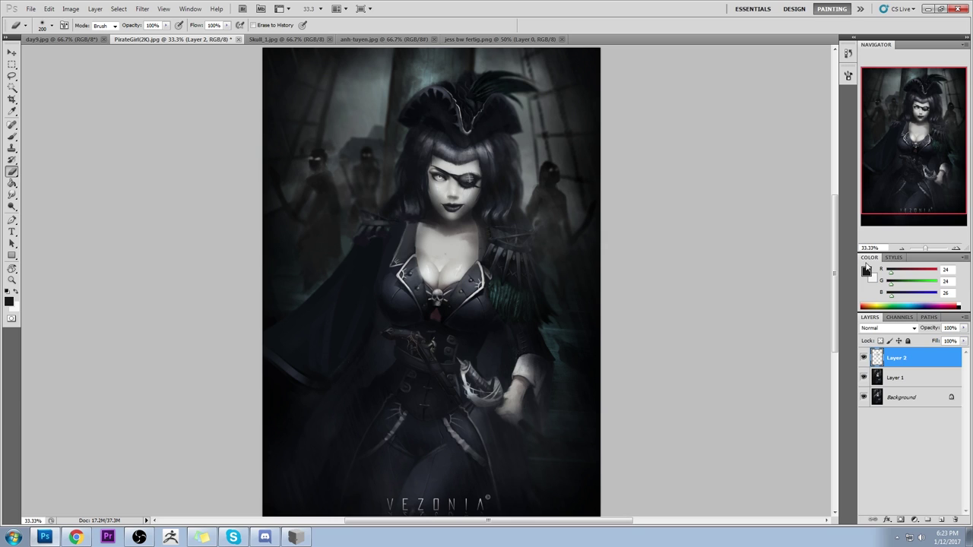
key("bracketright")
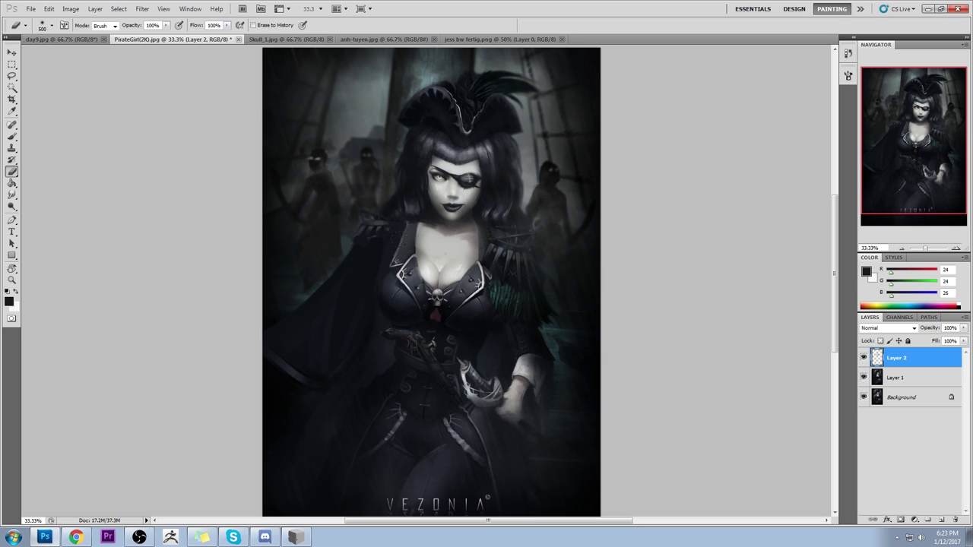
left_click_drag(414, 253, 420, 266)
right_click(927, 364)
Step: Merge Layer 2 into Layer 1, resample chest skin colour, and add a new empty Layer 2
left_click(949, 333)
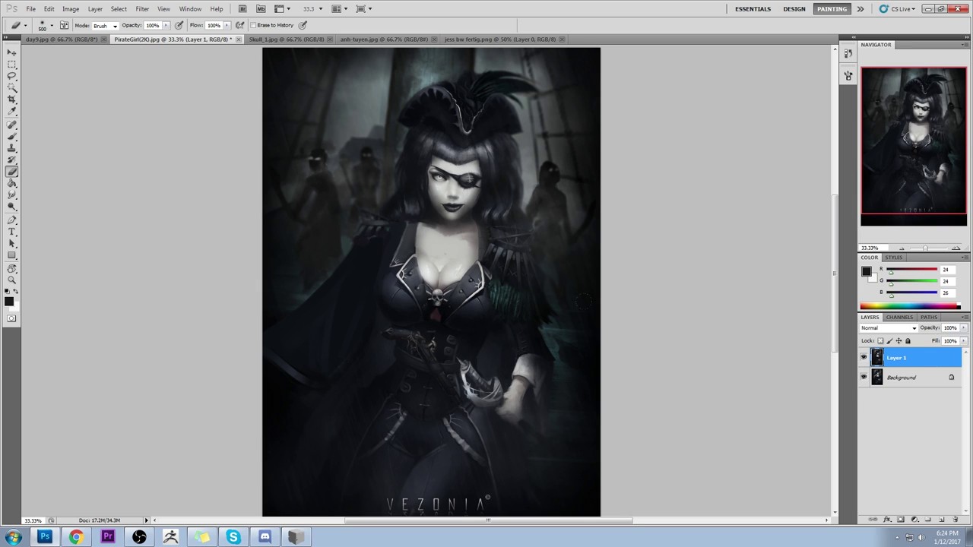
key("b")
left_click(420, 295, "alt")
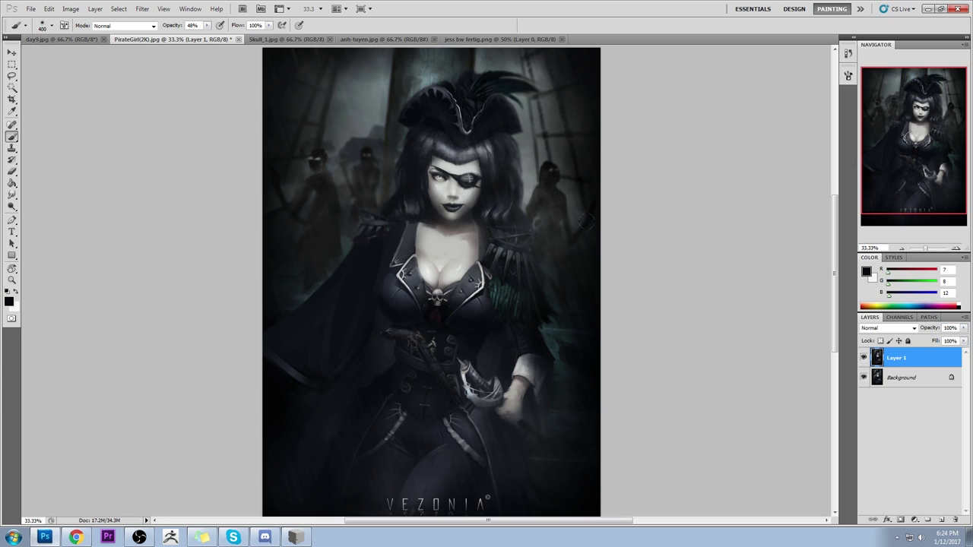
left_click(432, 264, "alt")
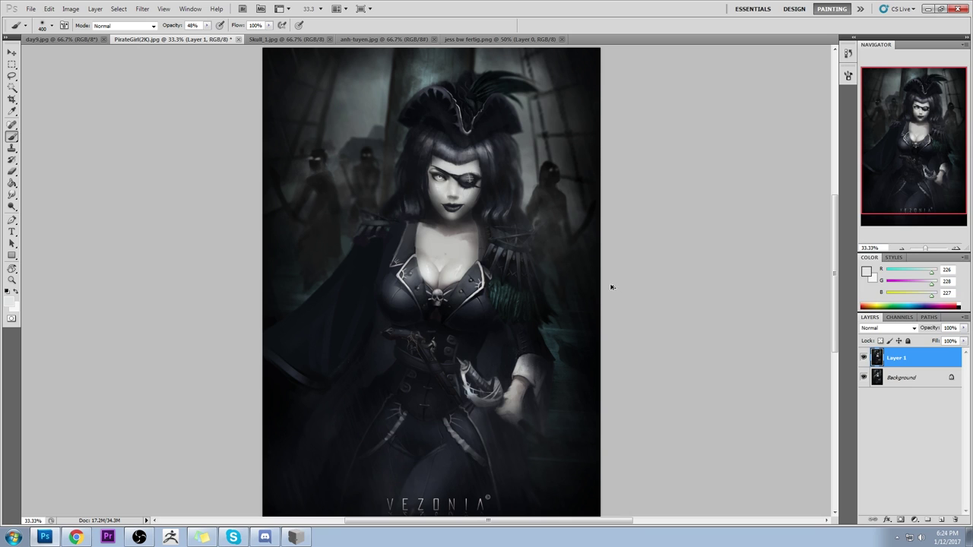
key("alt")
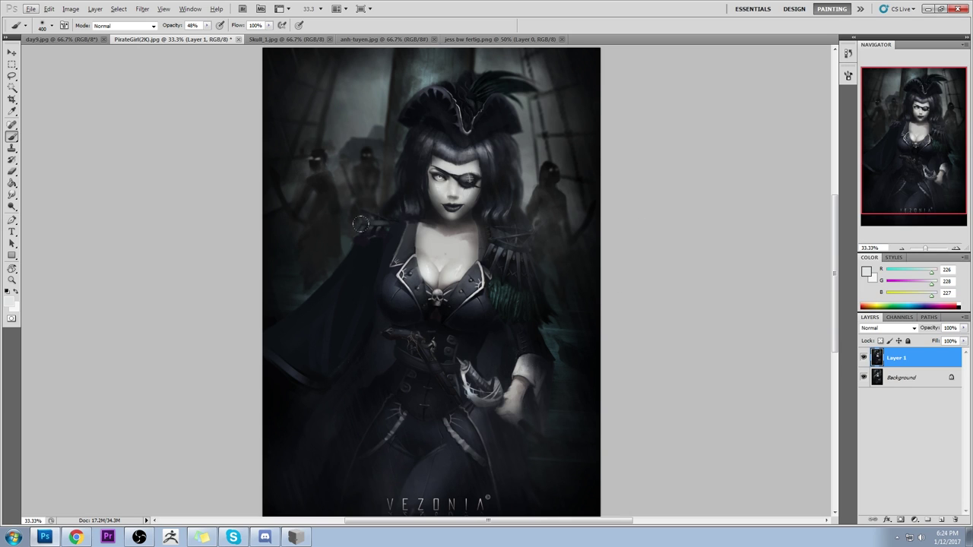
left_click(941, 519)
left_click(867, 272)
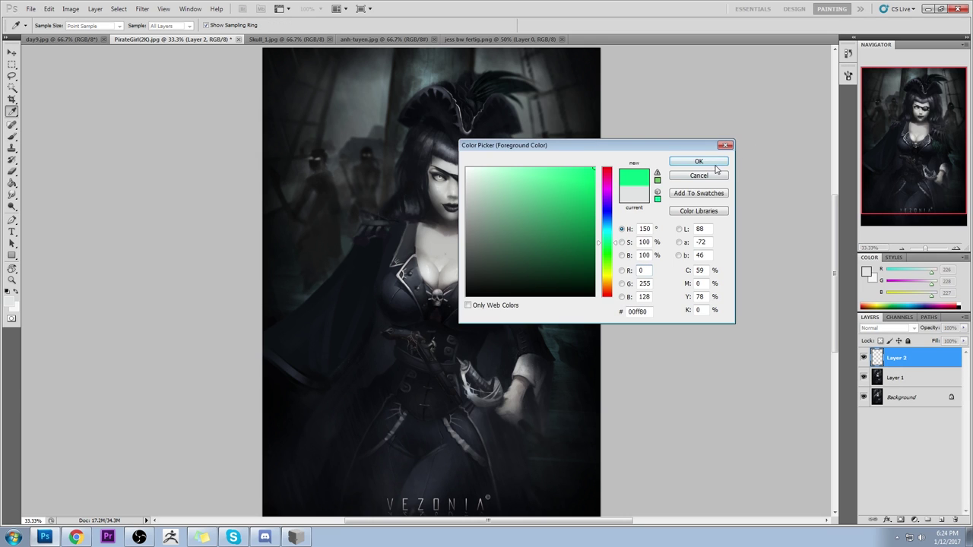
Step: Set the foreground to white and use a fine brush at 100% opacity
left_click(698, 161)
left_click(866, 271)
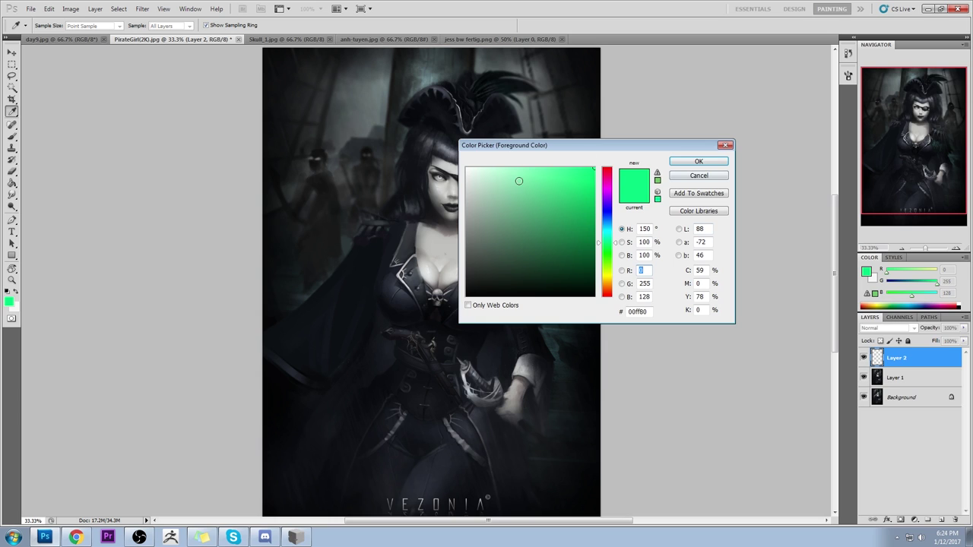
left_click(467, 168)
left_click(698, 161)
key("b")
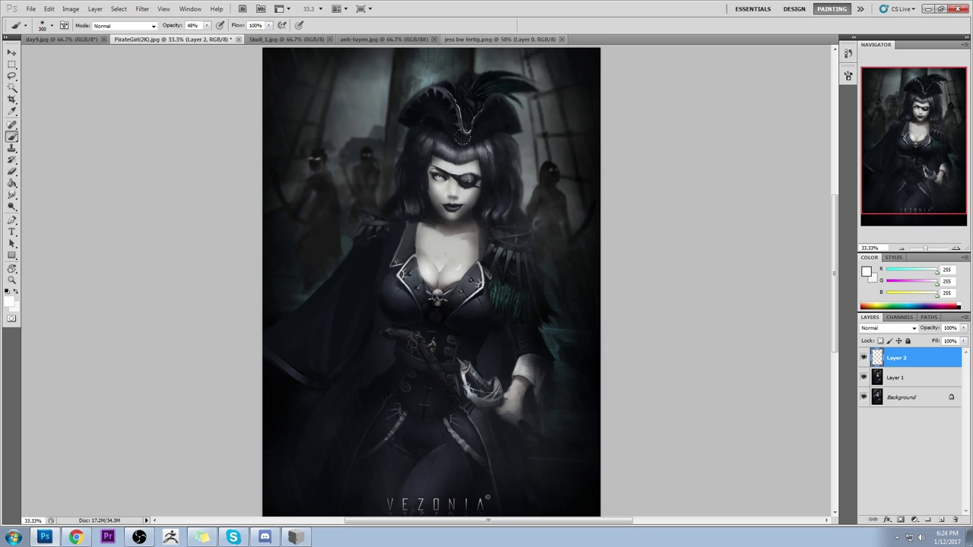
key("bracketleft")
key("bracketleft")
key("bracketleft")
key("bracketleft")
key("bracketleft")
key("bracketleft")
key("bracketleft")
key("bracketleft")
key("bracketleft")
key("bracketleft")
key("bracketleft")
key("bracketleft")
key("bracketleft")
key("bracketleft")
key("bracketleft")
key("bracketleft")
left_click_drag(206, 25, 240, 39)
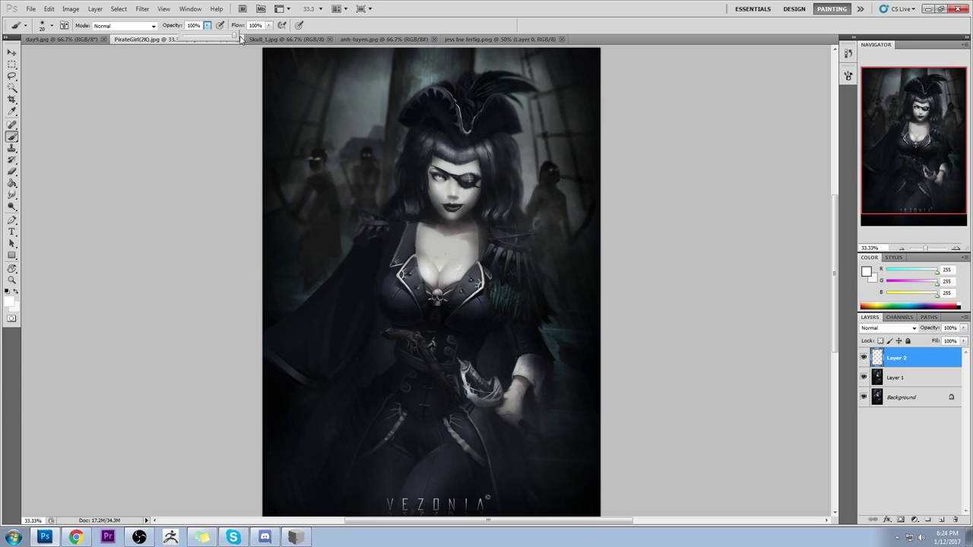
Step: Paint flowing white ribbon lines across the chest, around the sword hand, and encircling the face
mouse_move(372, 232)
left_mouse_down()
mouse_move(280, 295)
mouse_move(402, 320)
mouse_move(418, 309)
mouse_move(390, 324)
mouse_move(456, 332)
mouse_move(389, 327)
mouse_move(455, 352)
left_mouse_up()
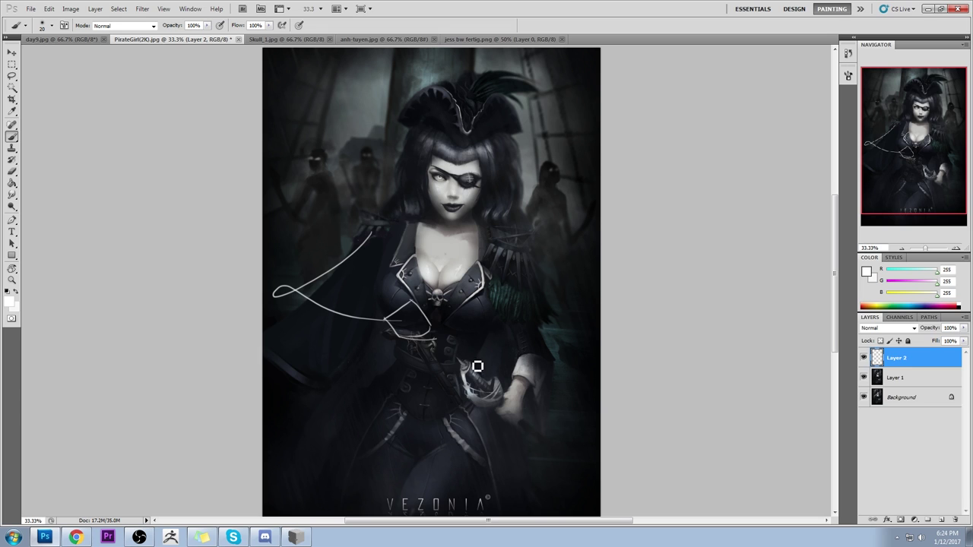
left_click_drag(410, 316, 596, 410)
key("ctrl+z")
mouse_move(412, 321)
left_mouse_down()
mouse_move(472, 378)
mouse_move(540, 382)
left_mouse_up()
key("ctrl+z")
key("ctrl+z")
mouse_move(413, 337)
left_mouse_down()
mouse_move(475, 398)
mouse_move(477, 382)
mouse_move(592, 451)
left_mouse_up()
left_click_drag(456, 357, 627, 459)
left_click_drag(532, 406, 544, 391)
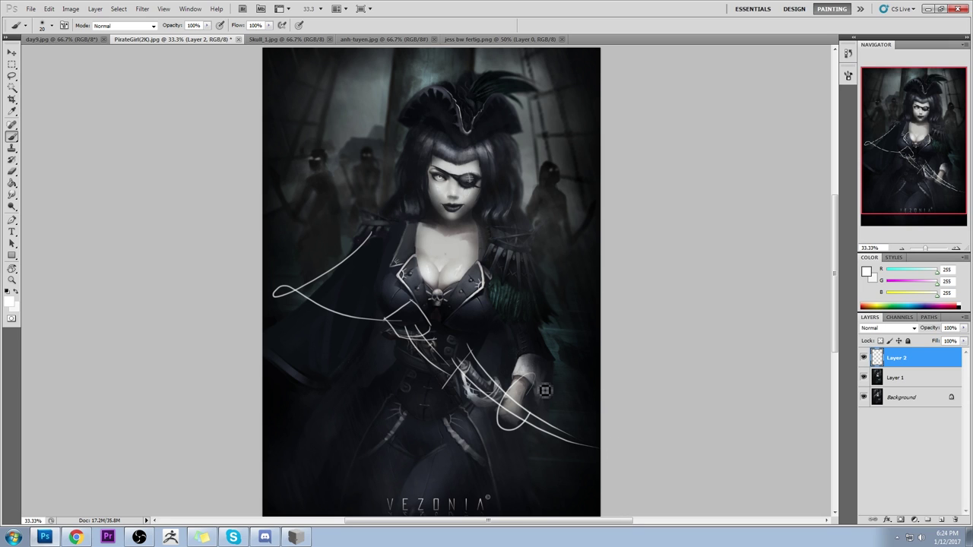
key("ctrl+z")
mouse_move(508, 266)
left_mouse_down()
mouse_move(552, 352)
mouse_move(541, 410)
left_mouse_up()
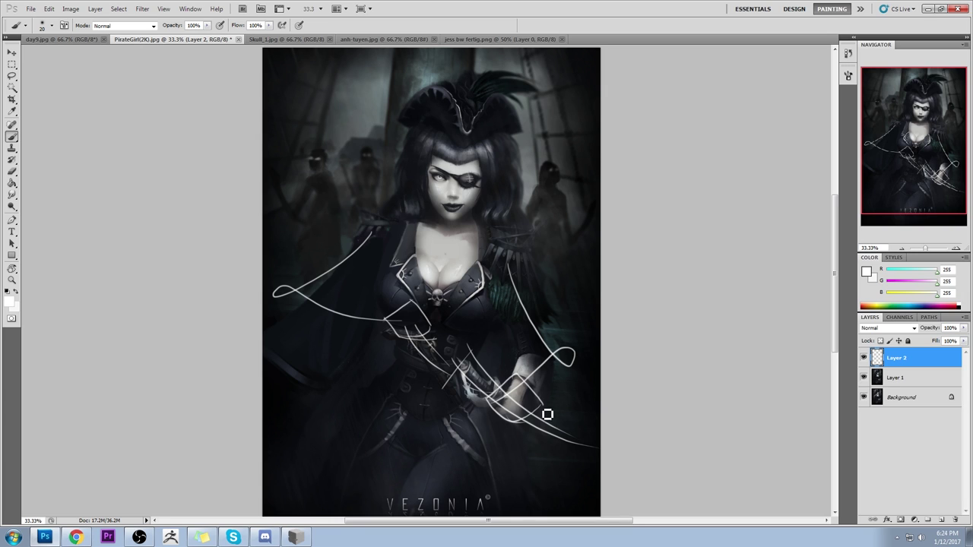
mouse_move(472, 154)
left_mouse_down()
mouse_move(427, 170)
mouse_move(487, 212)
mouse_move(411, 230)
left_mouse_up()
Step: Undo the trial oval and chin strokes drawn around the pirate's face
key("ctrl+z")
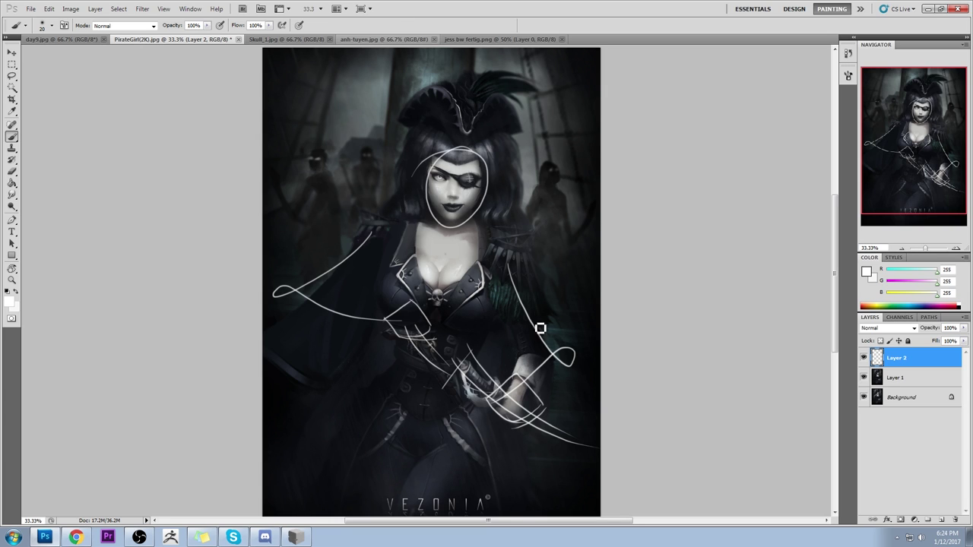
key("ctrl+z")
mouse_move(479, 175)
left_mouse_down()
mouse_move(436, 185)
mouse_move(447, 221)
mouse_move(475, 183)
mouse_move(481, 214)
mouse_move(447, 218)
left_mouse_up()
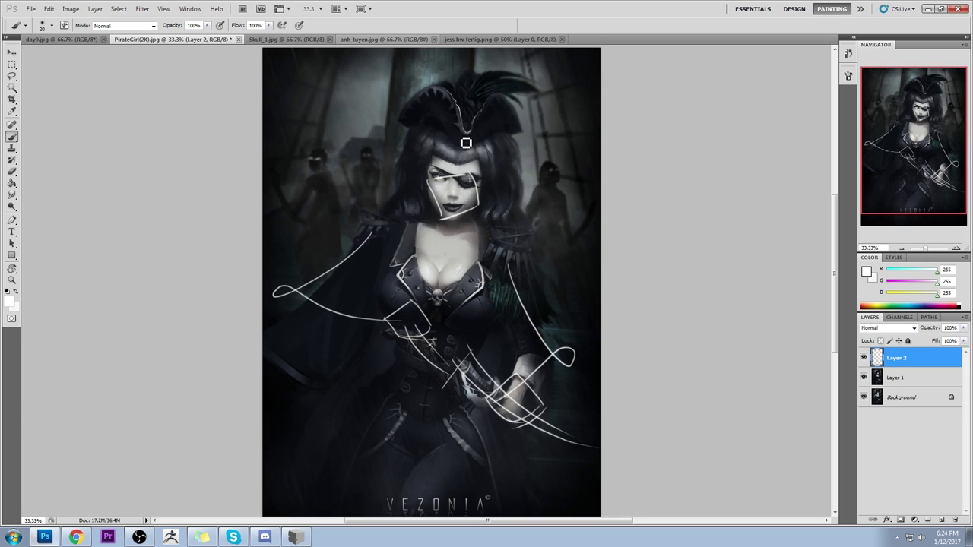
key("ctrl+z")
key("ctrl+alt+z")
key("ctrl+alt+z")
key("ctrl+alt+z")
Step: Draw vertical guide strokes down the face, then erase the white strokes over it
mouse_move(445, 218)
left_mouse_down()
mouse_move(447, 161)
mouse_move(460, 224)
left_mouse_up()
left_click_drag(473, 161, 477, 213)
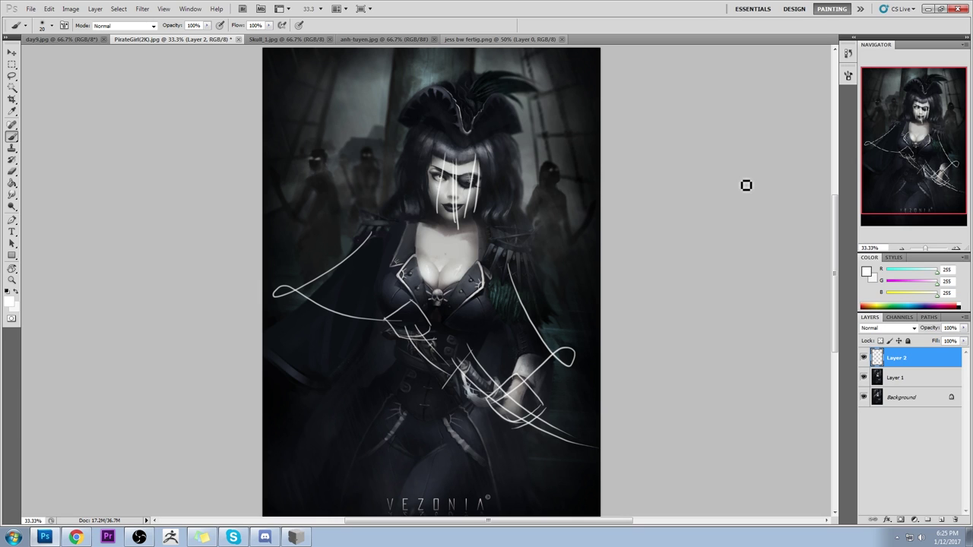
key("e")
mouse_move(481, 142)
left_mouse_down()
mouse_move(420, 189)
mouse_move(442, 168)
mouse_move(410, 164)
left_mouse_up()
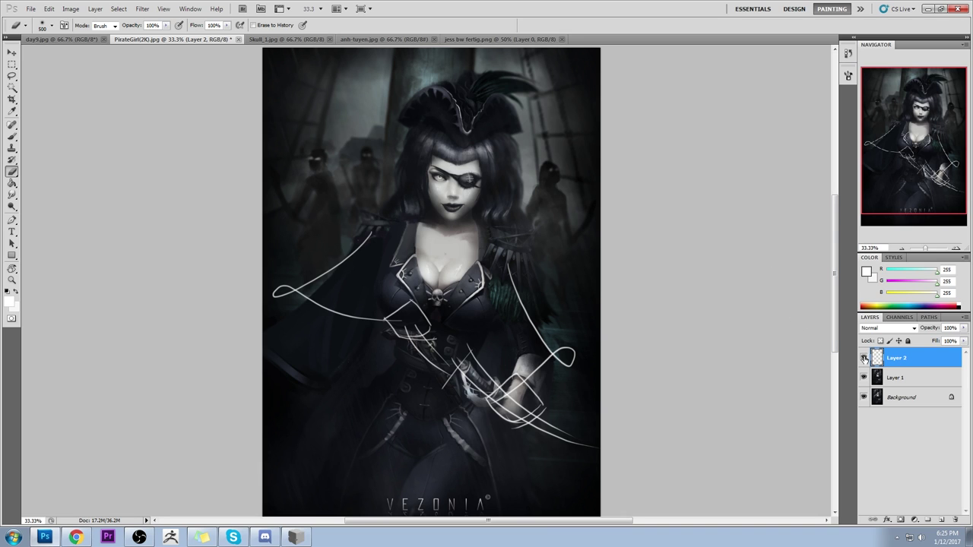
Step: Toggle the sketch layer's visibility to compare, then erase the ribbon's left loop
left_click(863, 358)
left_click(864, 360)
left_click(864, 360)
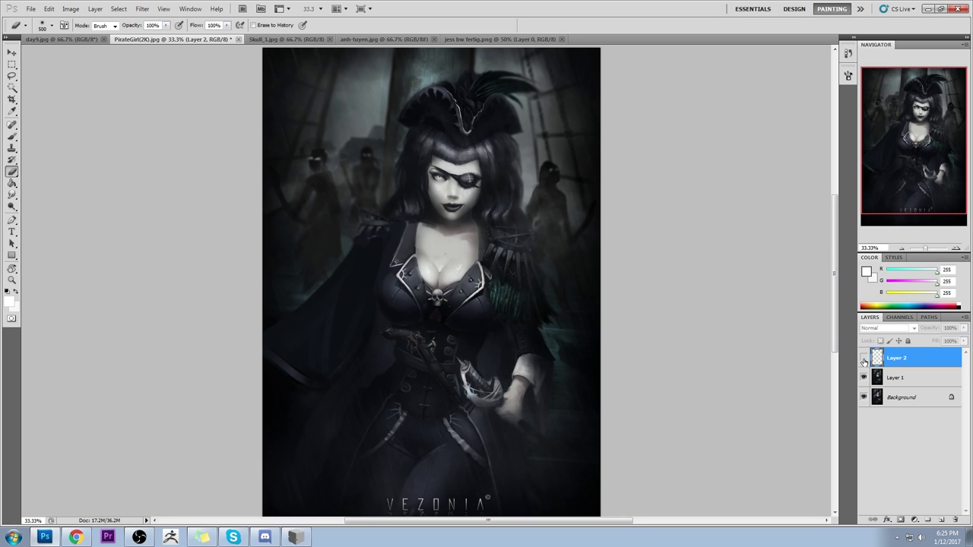
left_click(863, 361)
left_click(863, 359)
left_click(863, 359)
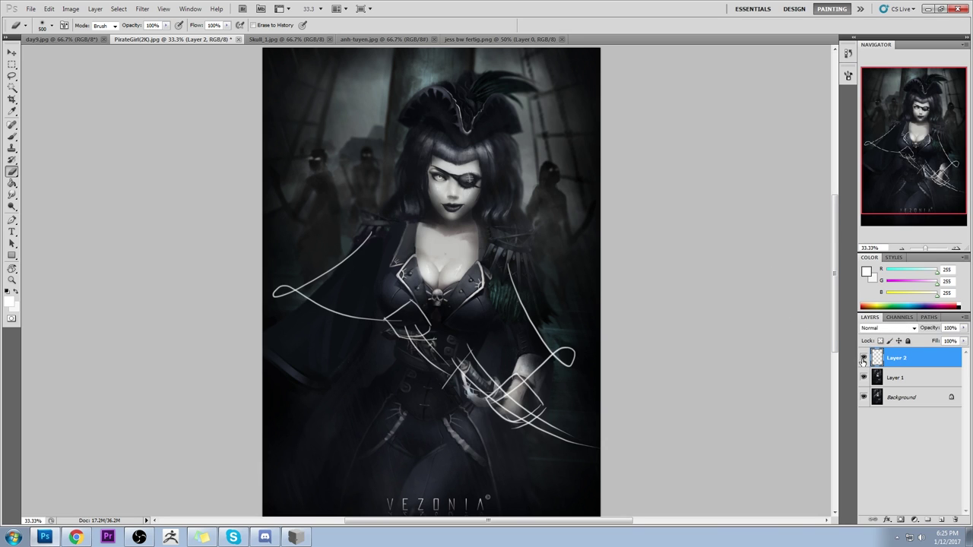
left_click(863, 359)
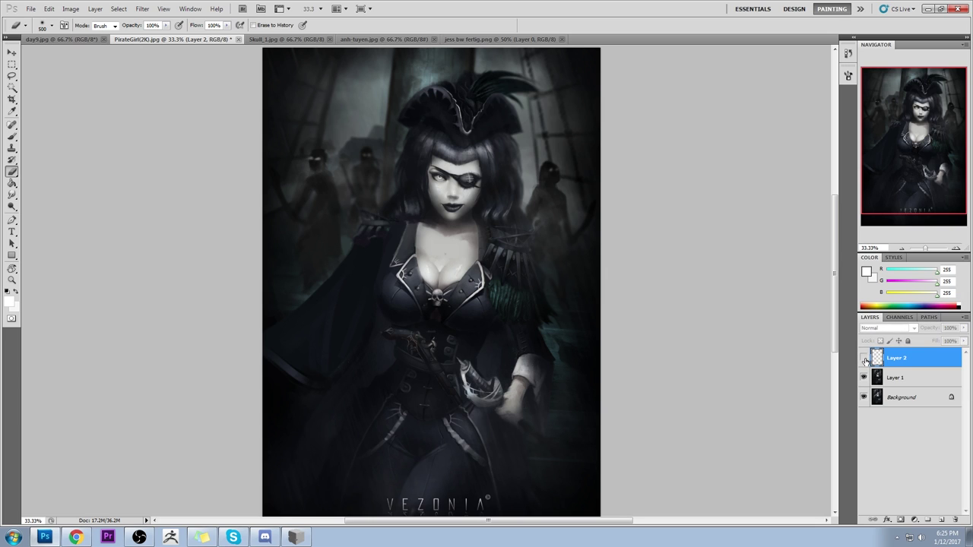
left_click(864, 359)
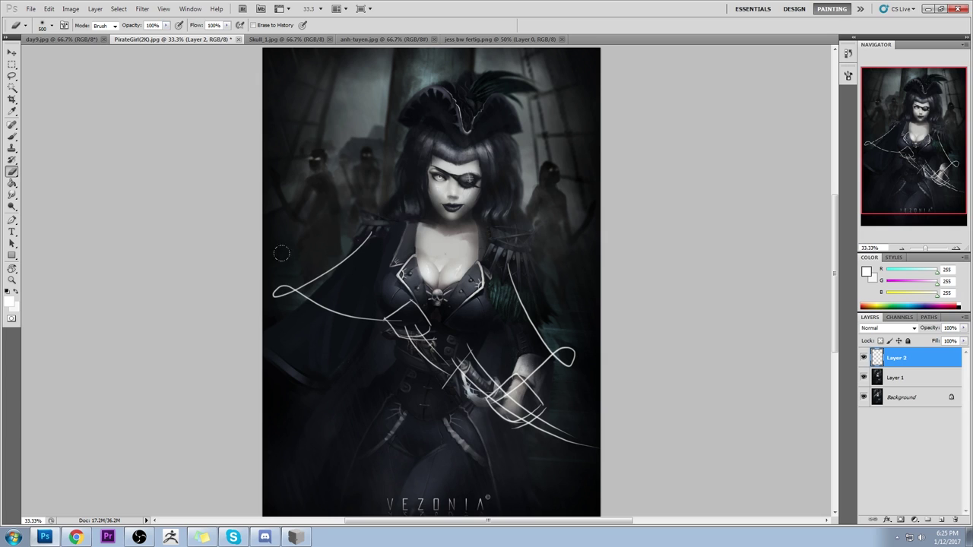
mouse_move(281, 253)
left_mouse_down()
mouse_move(262, 290)
mouse_move(323, 296)
mouse_move(411, 284)
mouse_move(419, 295)
mouse_move(395, 348)
mouse_move(410, 342)
mouse_move(419, 361)
mouse_move(386, 325)
left_mouse_up()
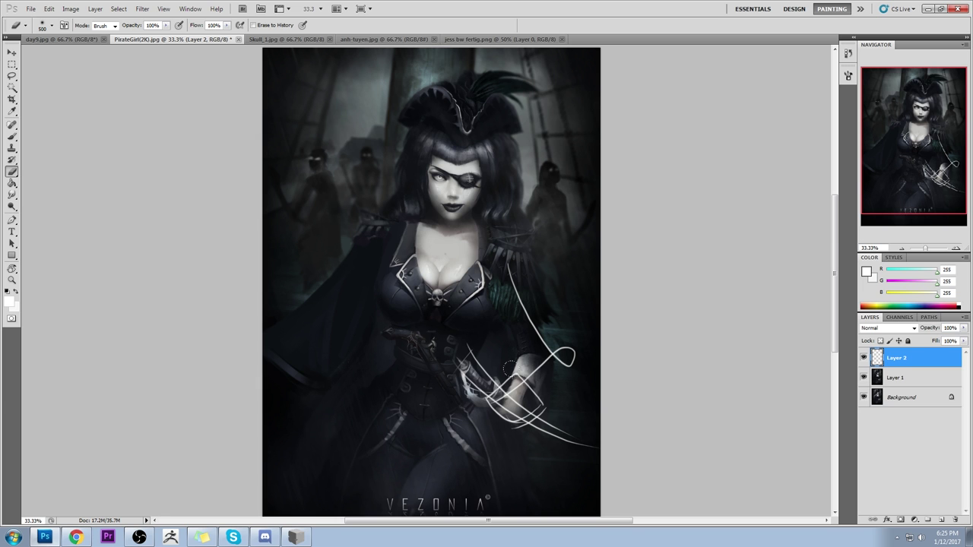
Step: Zoom in on the chest and feathers, then back out to the whole portrait
key("z")
left_click_drag(431, 228, 551, 350)
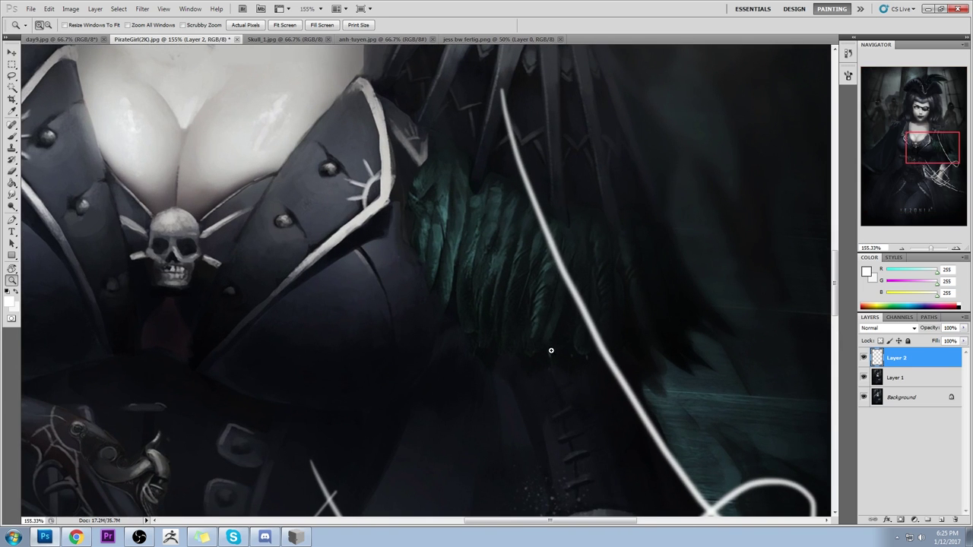
key("ctrl+0")
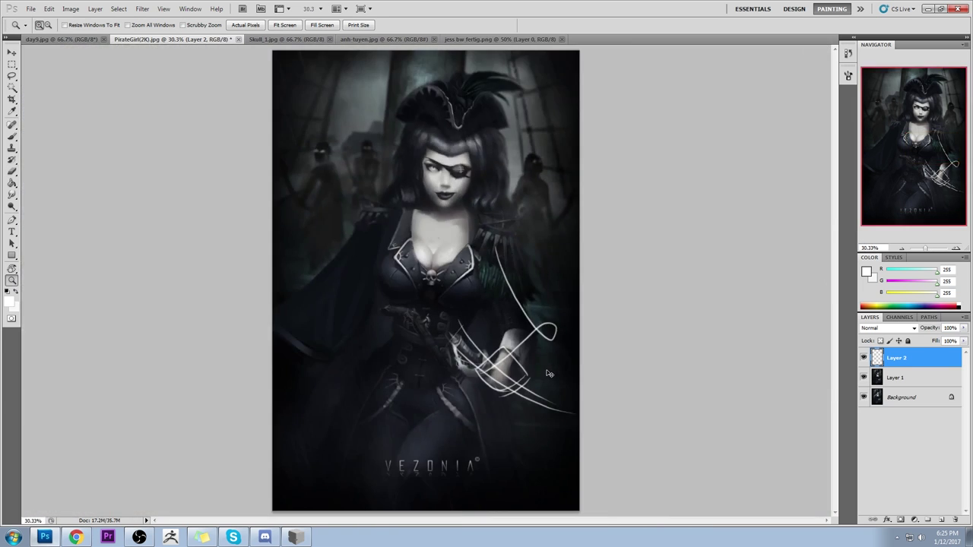
left_click(551, 372, "alt")
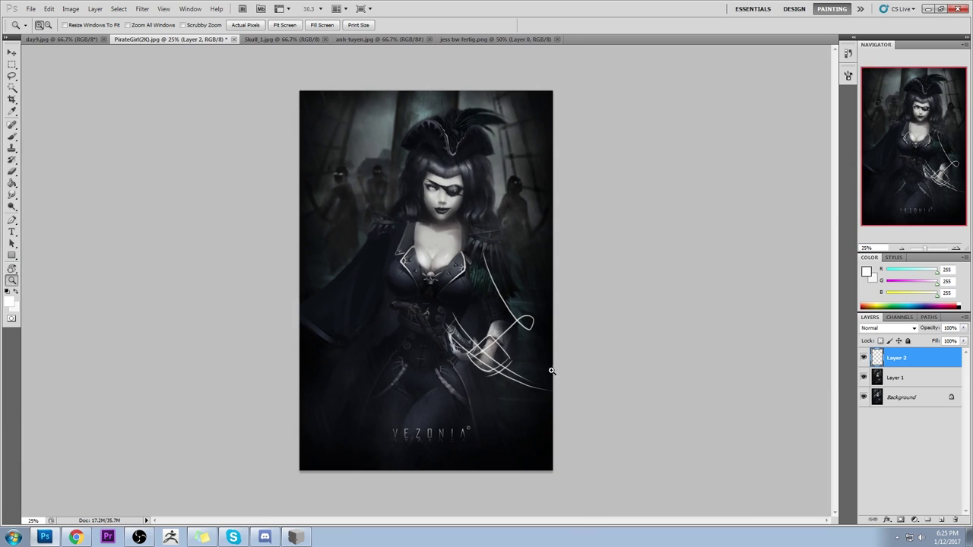
Step: Flatten all layers into one image and select the whole canvas
right_click(913, 382)
left_click(899, 375)
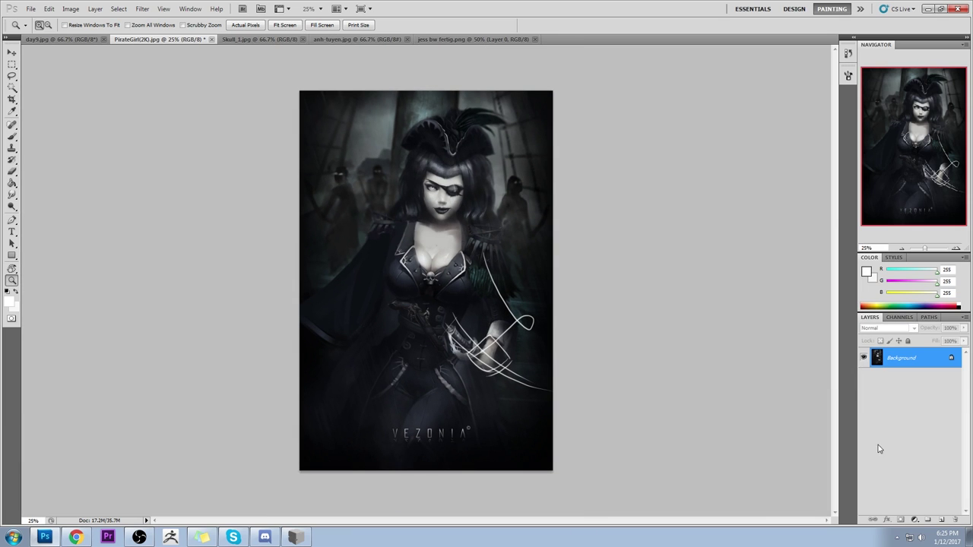
key("ctrl+a")
Step: Revert to the original History snapshot and paste the retouched image in place as Layer 1
left_click(848, 53)
left_click_drag(833, 331, 818, 68)
left_click(816, 67)
key("ctrl+shift+v")
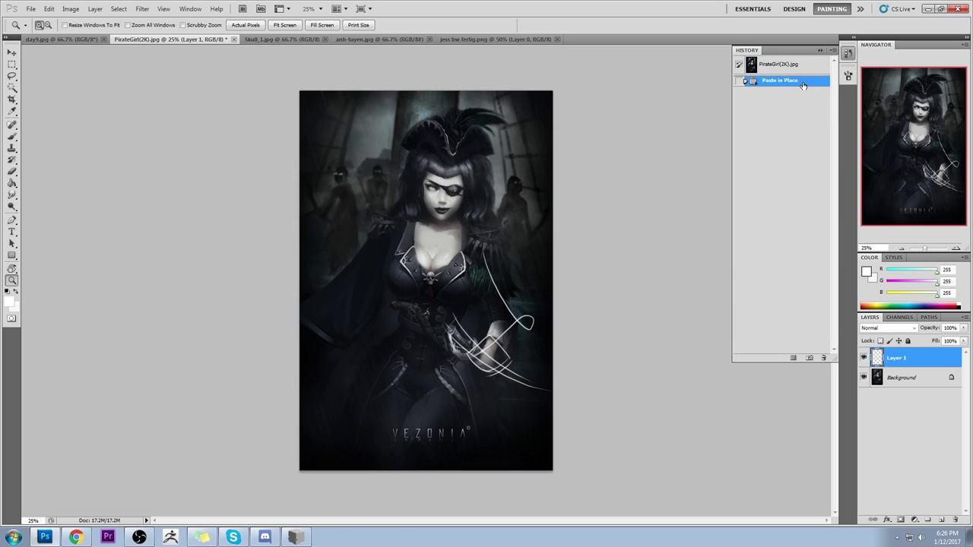
left_click(820, 50)
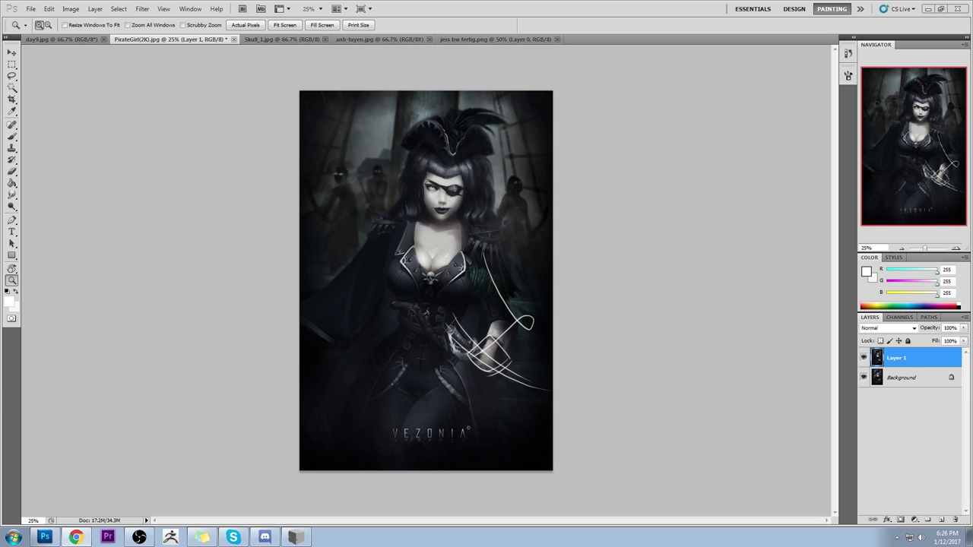
left_click_drag(972, 113, 666, 37)
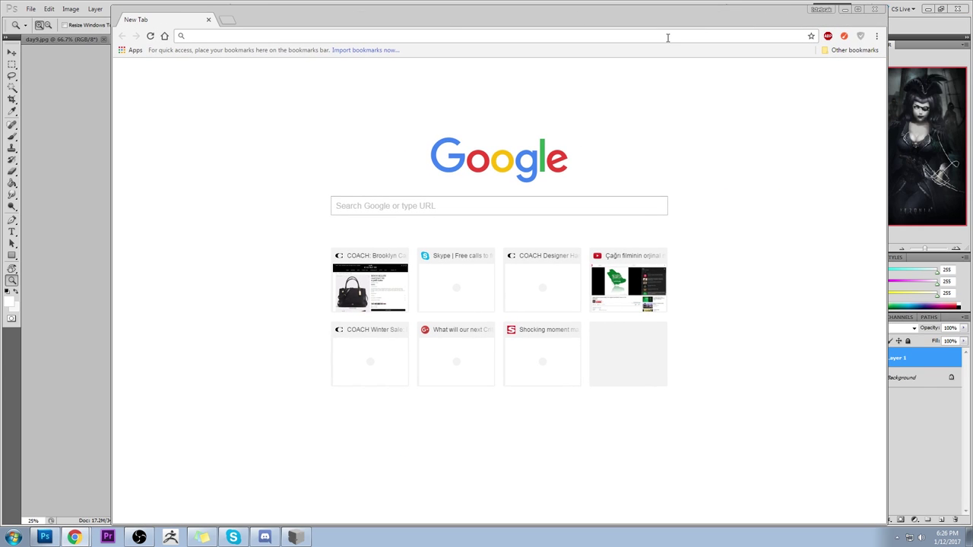
Step: Search Google Images for 'corset'
type("corset")
key("Return")
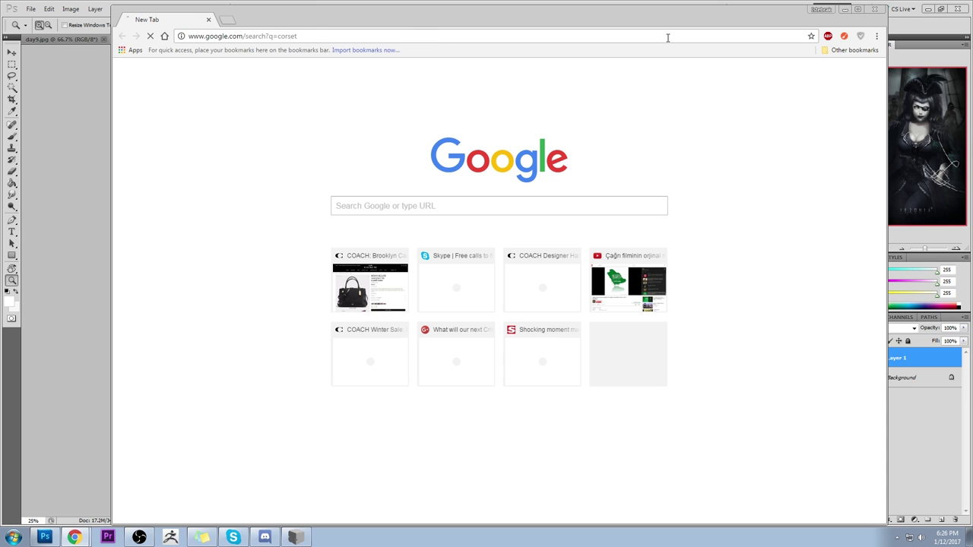
left_click(275, 111)
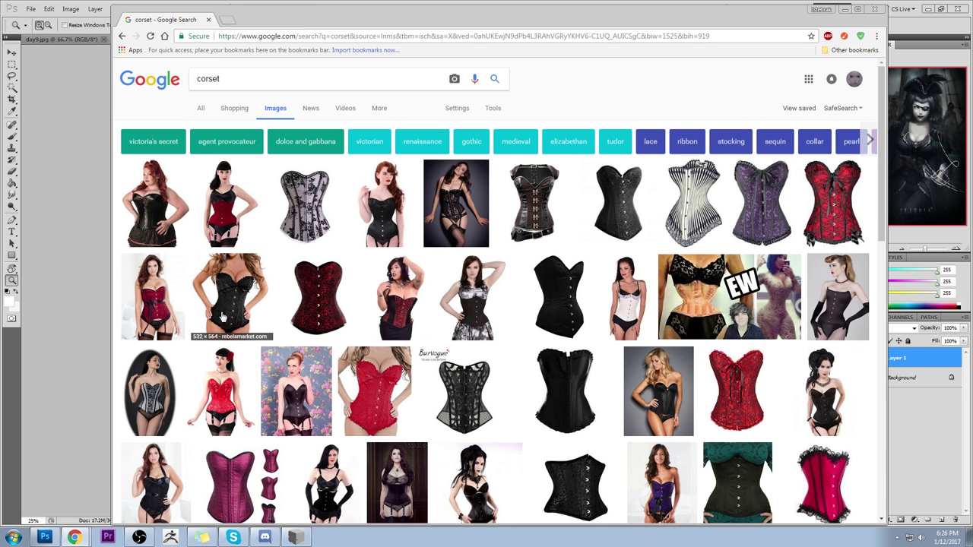
Step: Preview several corset references, including a steel boned overbust corset, then close Chrome
left_click(223, 316)
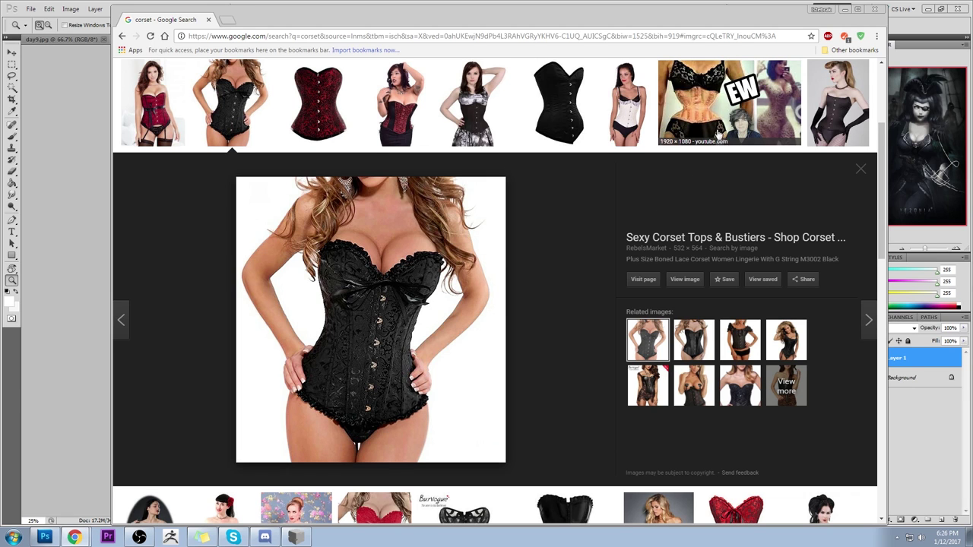
left_click(722, 85)
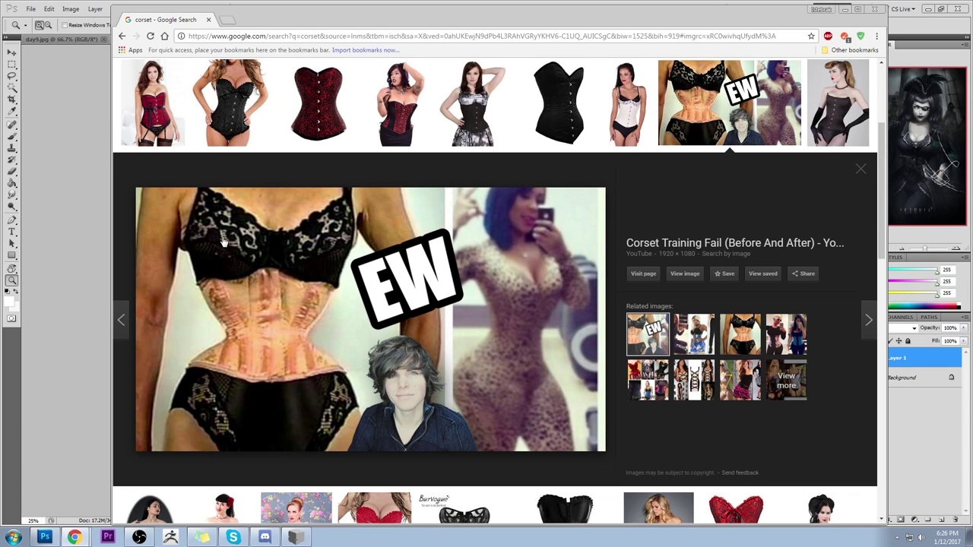
left_click(862, 173)
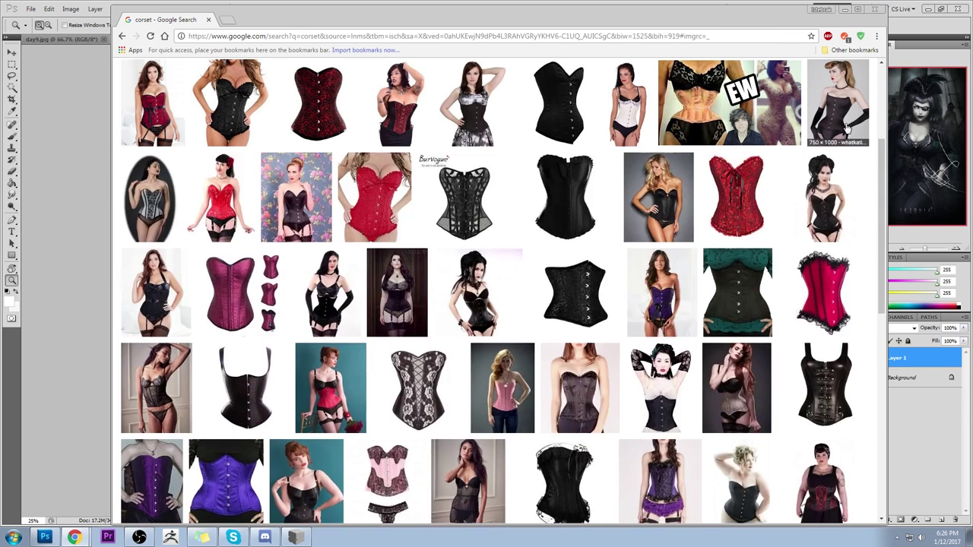
left_click(846, 128)
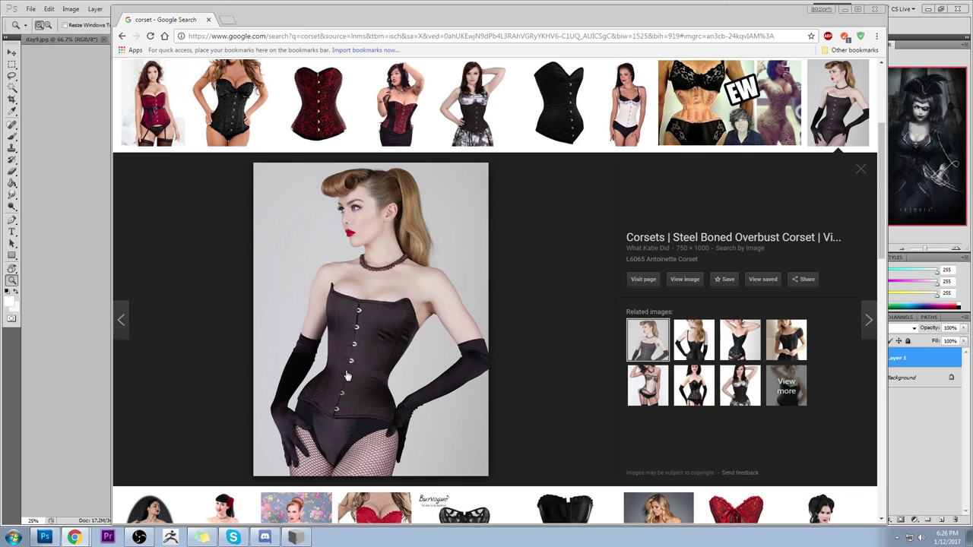
left_click(873, 10)
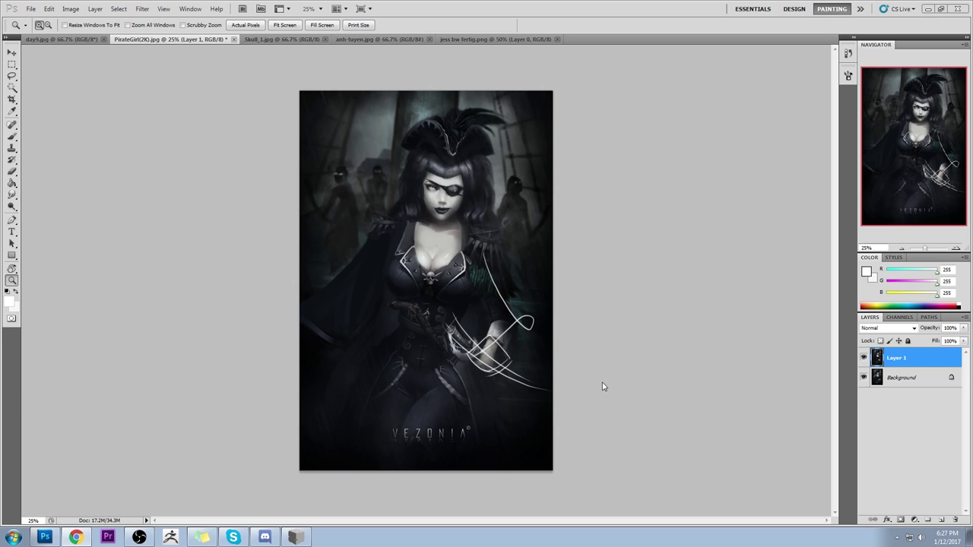
left_click(863, 358)
left_click(863, 359)
left_click(863, 358)
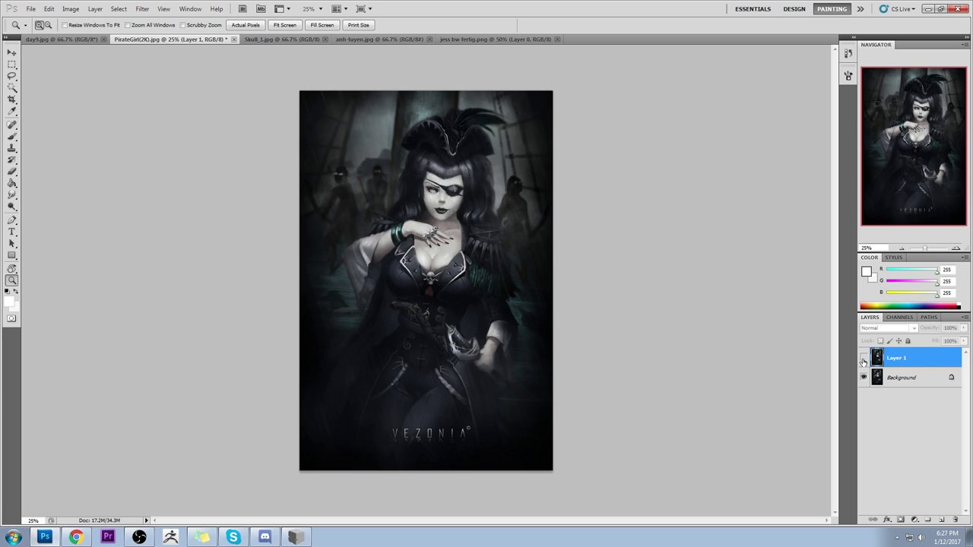
left_click(862, 358)
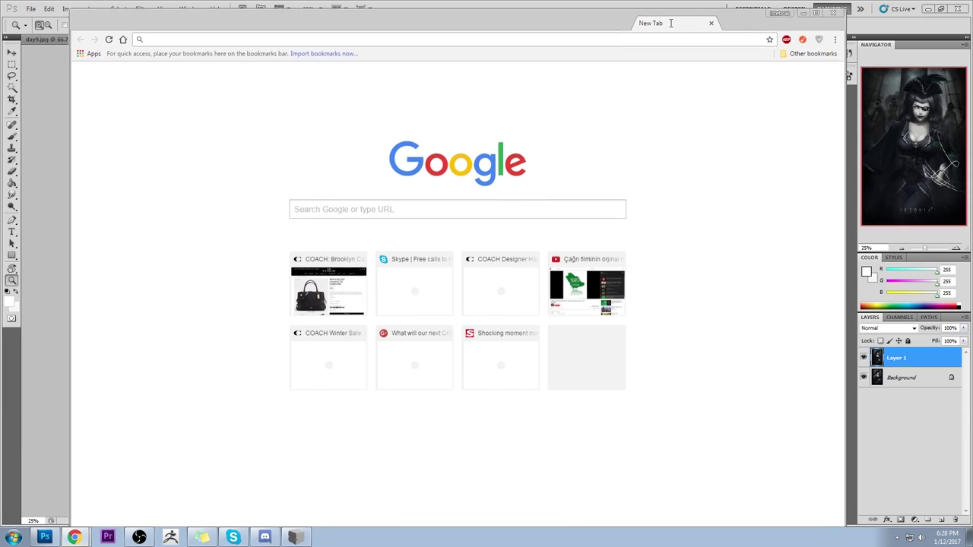
Step: Load istebrak.com, view its Google+ community page in a new tab, then minimise Chrome
type("istebrak.com")
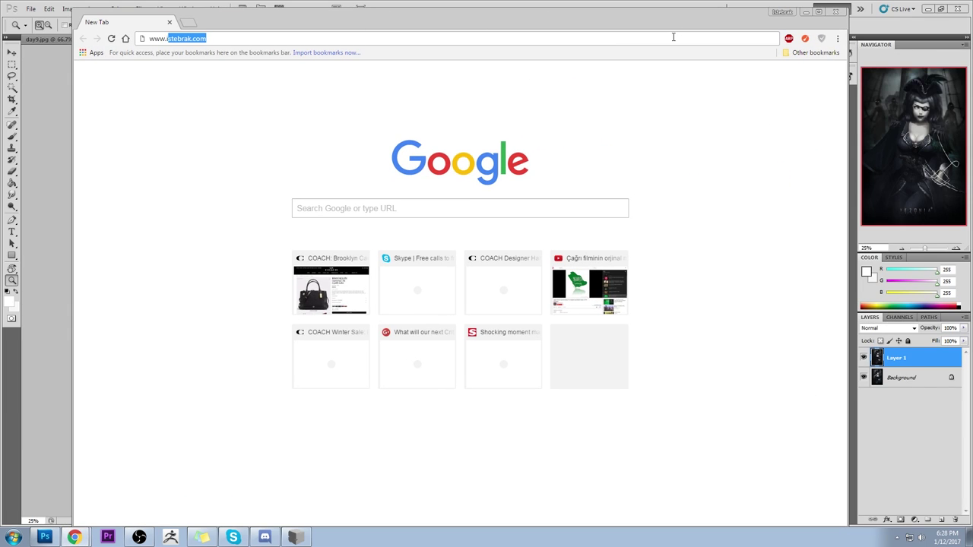
key("Return")
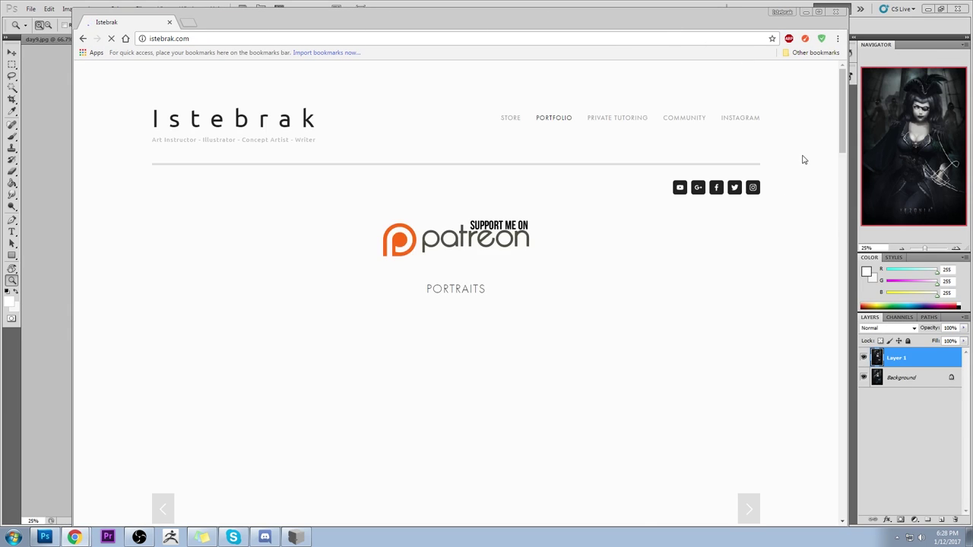
right_click(697, 190)
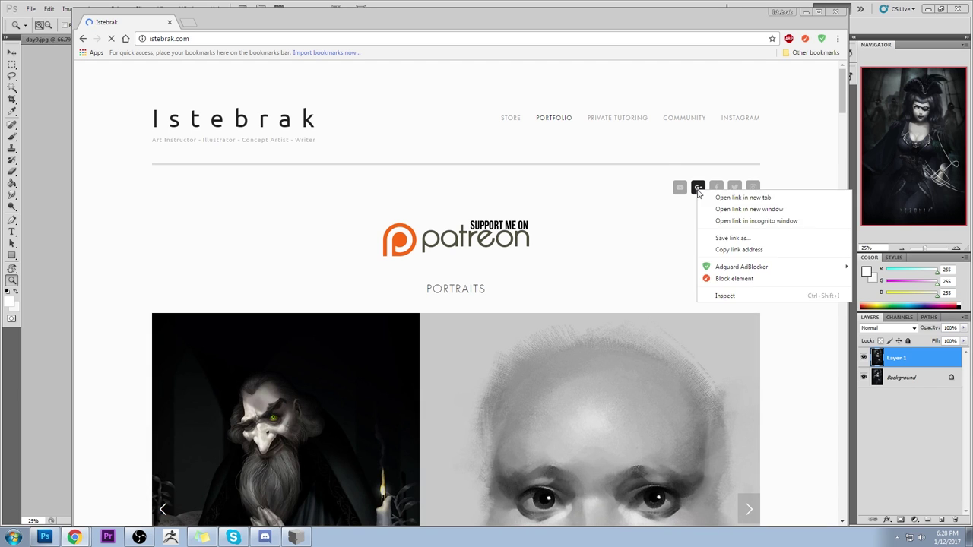
left_click(722, 197)
left_click(214, 22)
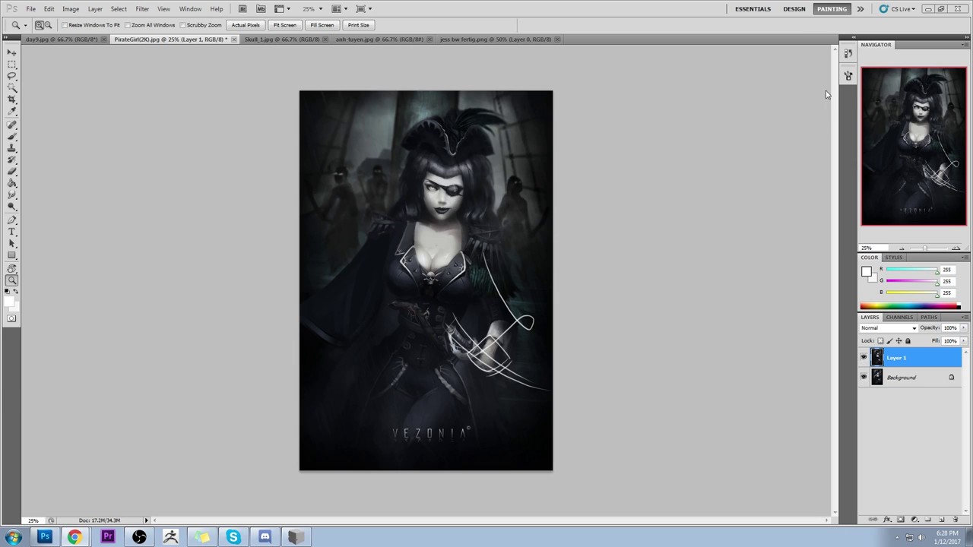
left_click(805, 12)
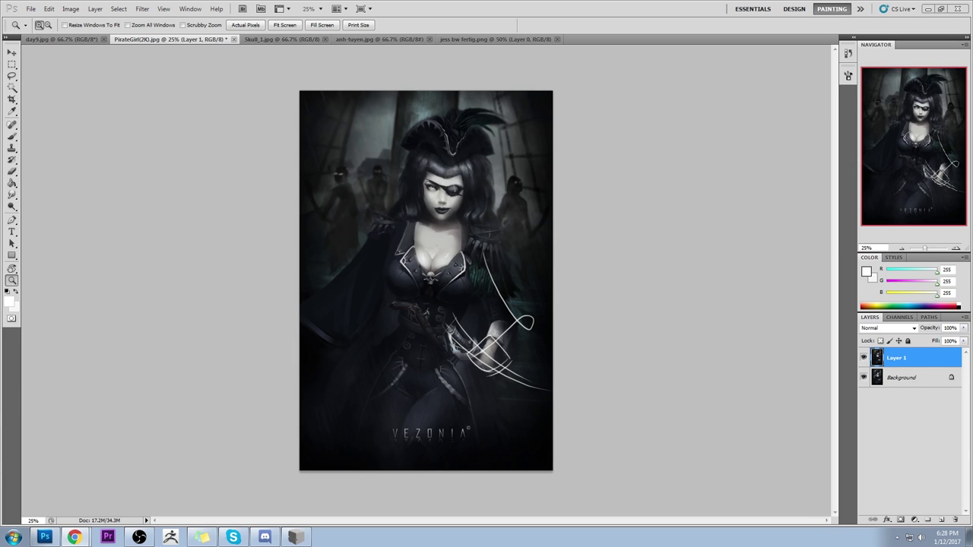
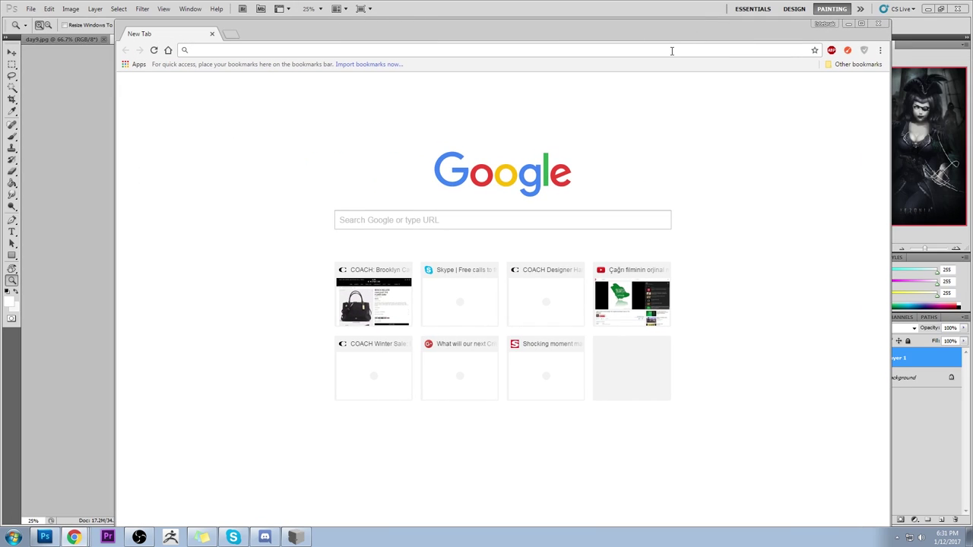
Step: Search Google Images for 'hat headdress'
type("hat headdress")
key("Return")
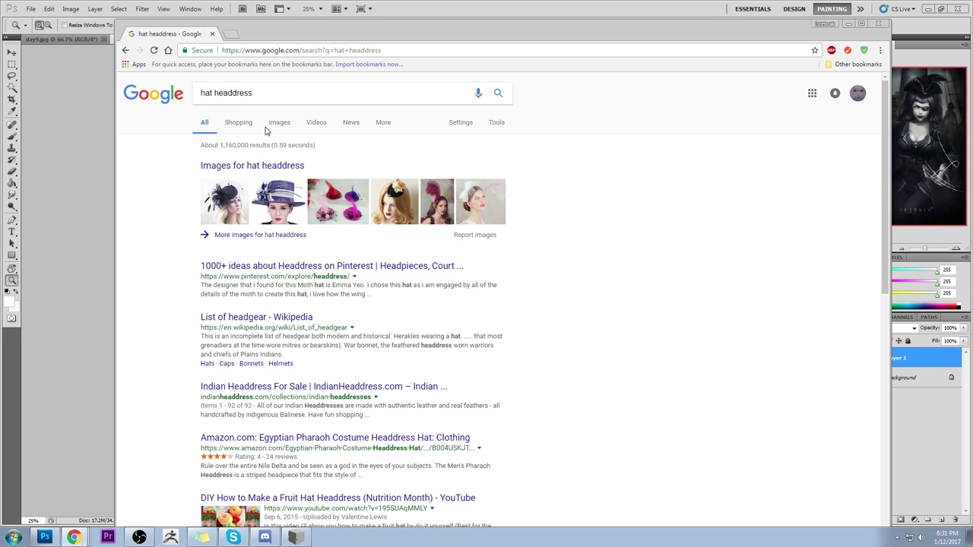
left_click(278, 123)
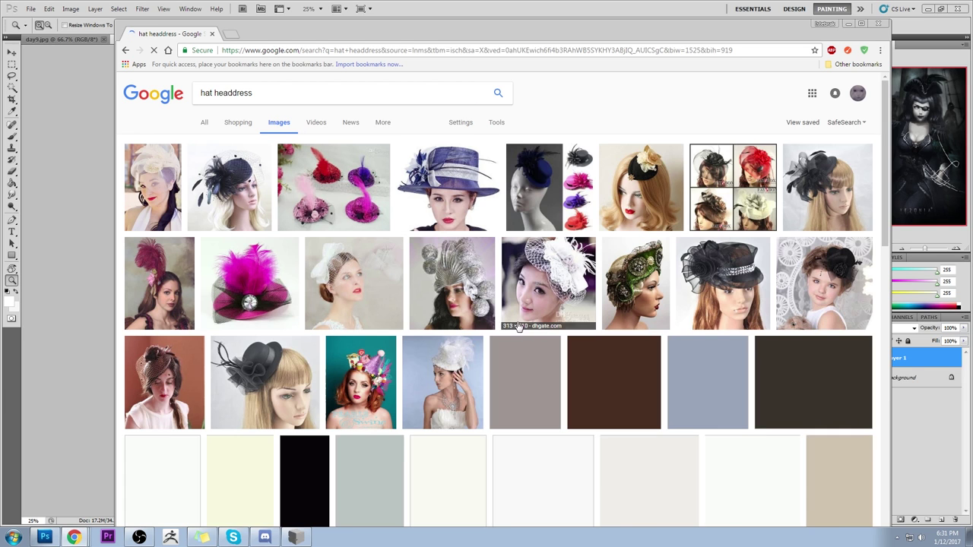
Step: Browse the results, previewing a woven cone hat and a peacock-feather headdress larger
scroll(509, 319, "down", 3)
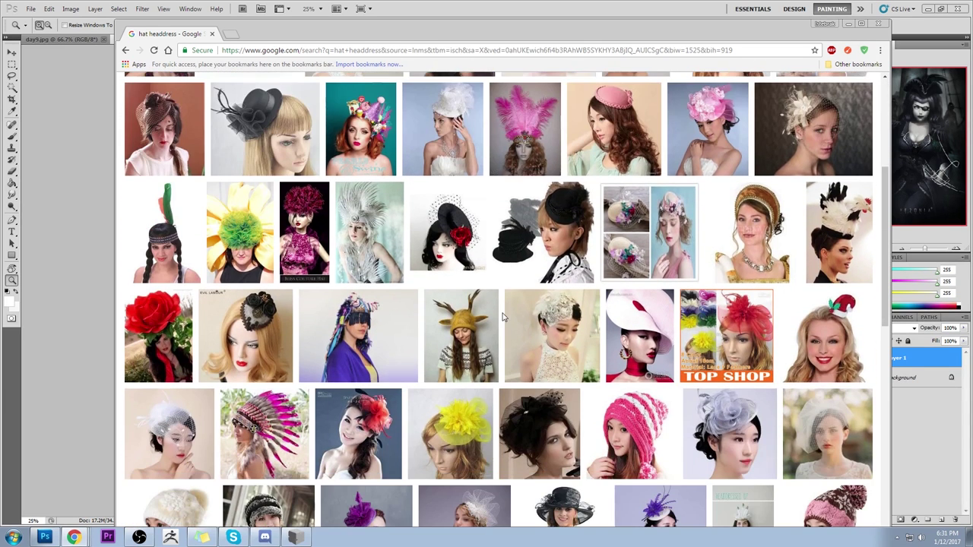
scroll(502, 318, "down", 4)
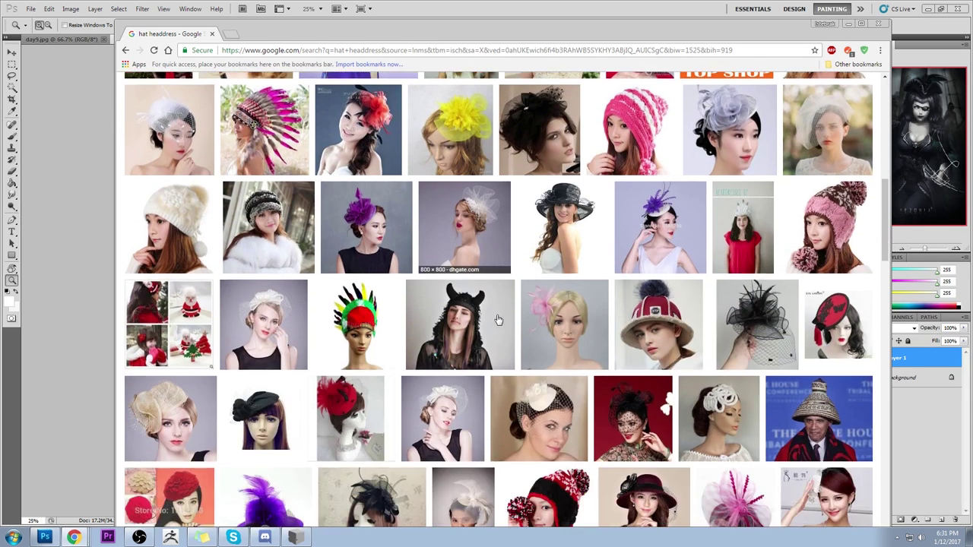
scroll(498, 319, "down", 2)
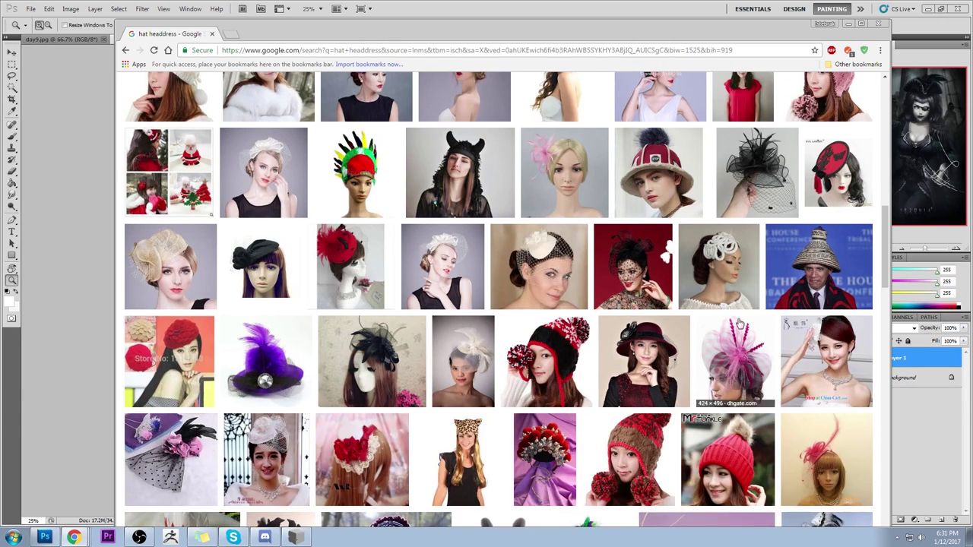
left_click(786, 262)
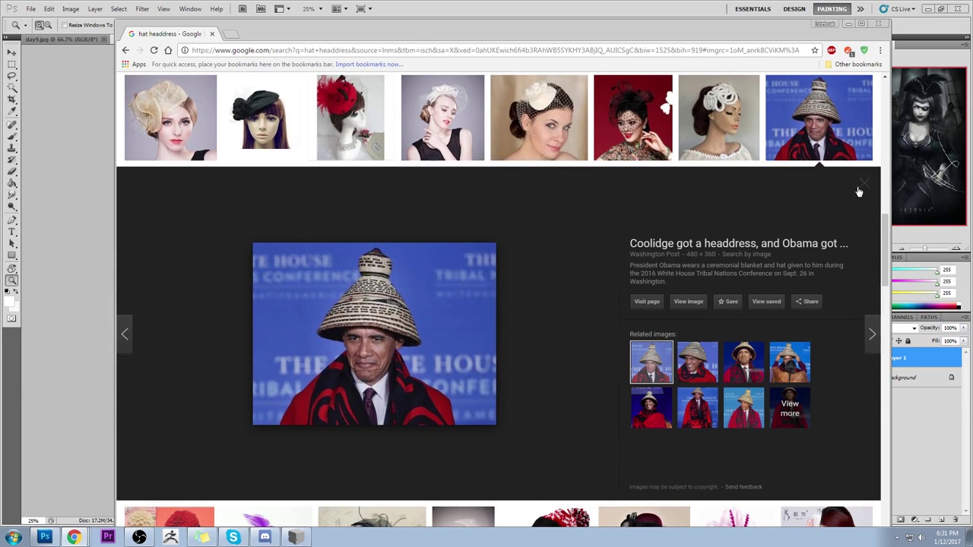
left_click(859, 191)
scroll(684, 274, "down", 8)
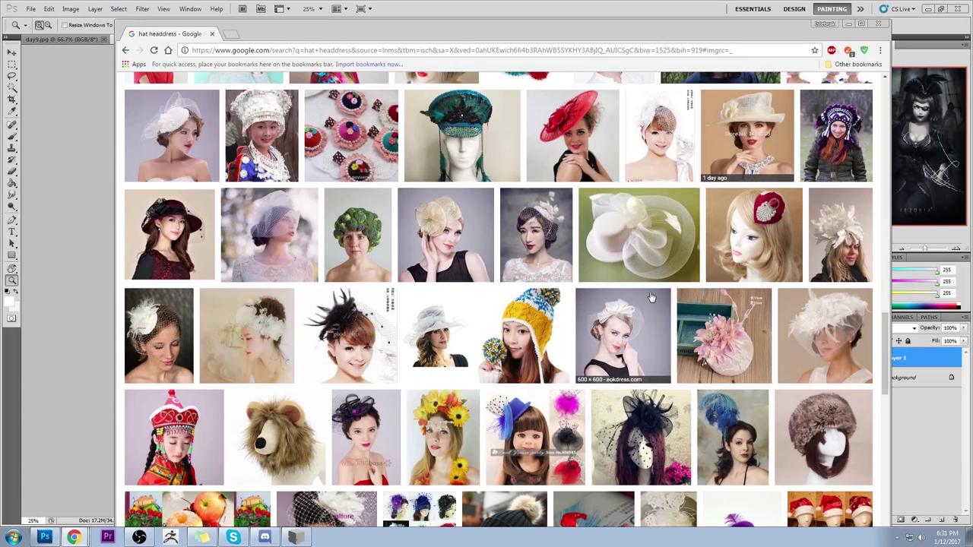
scroll(651, 297, "down", 5)
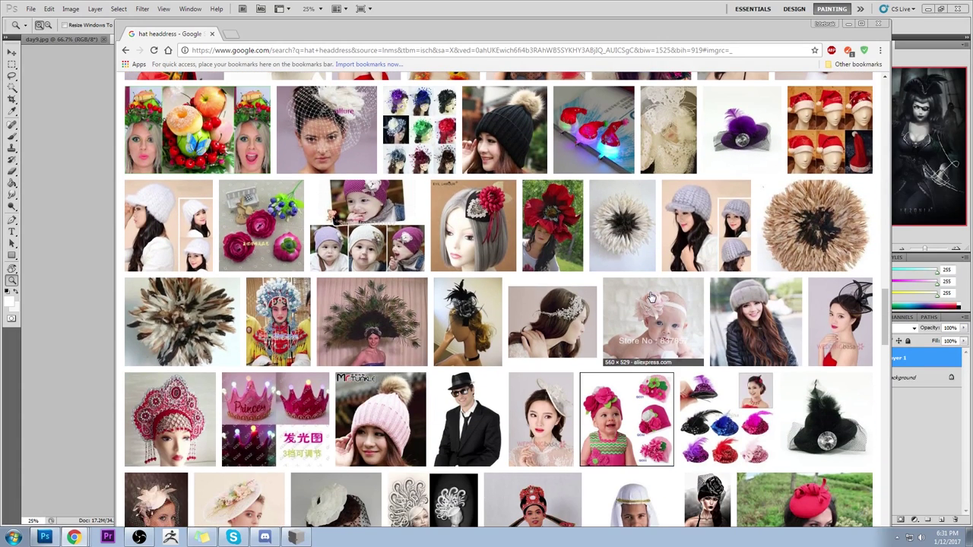
left_click(404, 327)
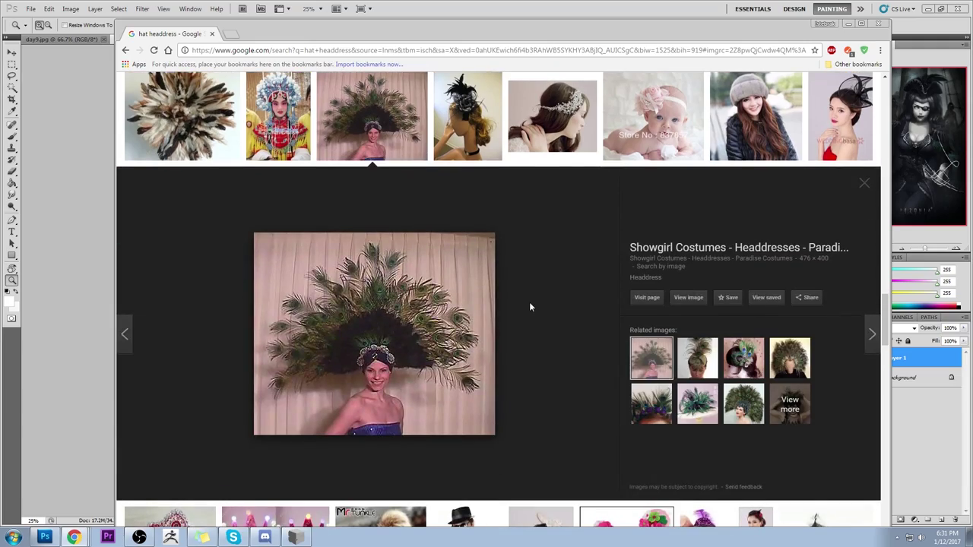
scroll(528, 304, "down", 4)
scroll(530, 313, "up", 15)
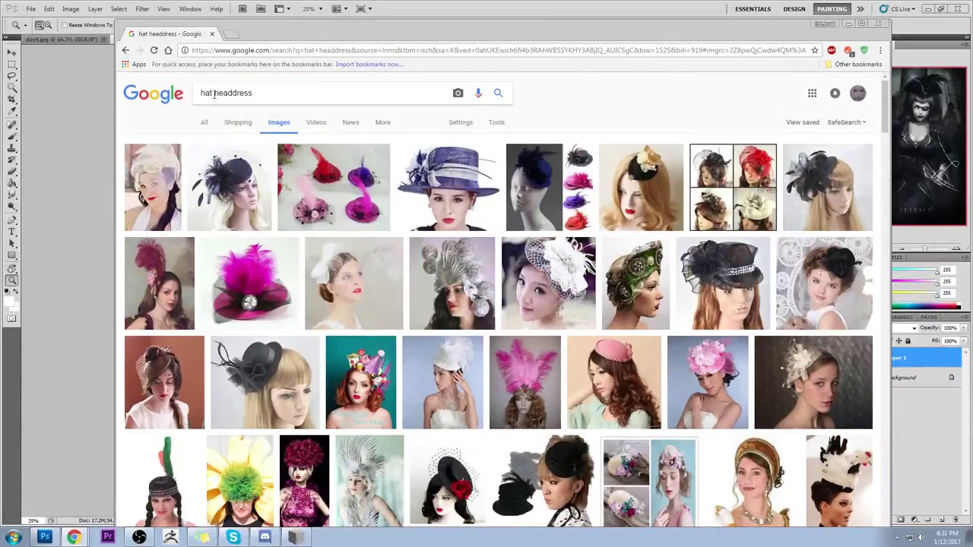
Step: Change the image search to 'captain's hat headdress' and scroll through the results
left_click(203, 93)
type("captain's")
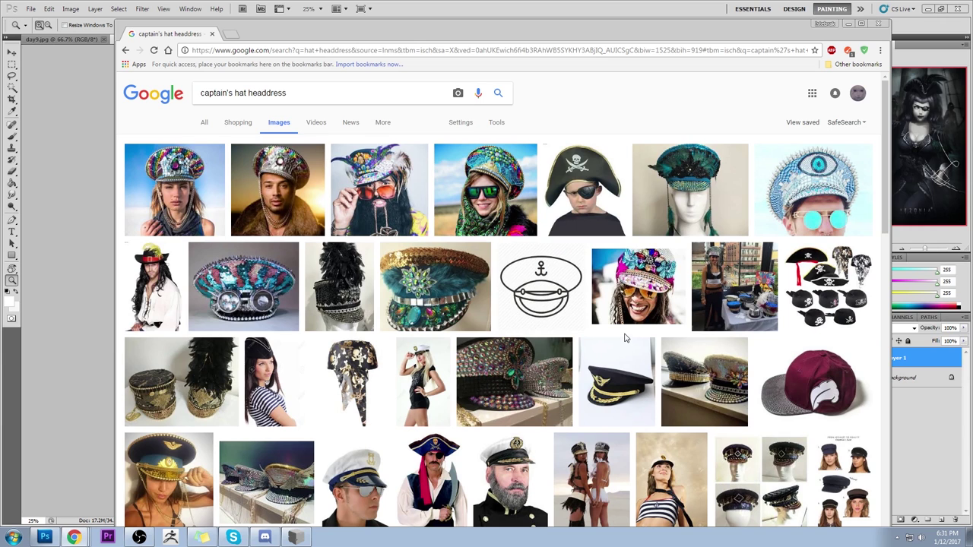
scroll(625, 337, "down", 2)
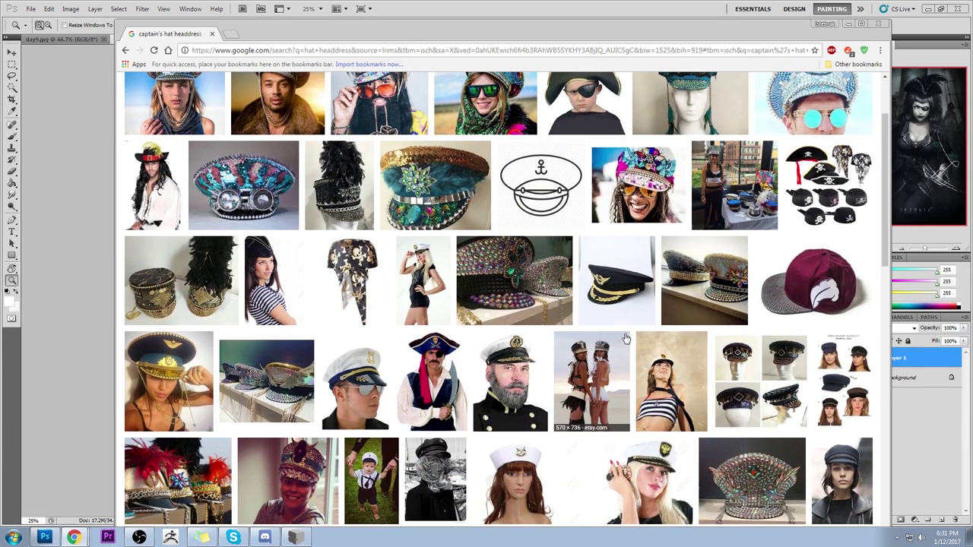
scroll(625, 337, "down", 4)
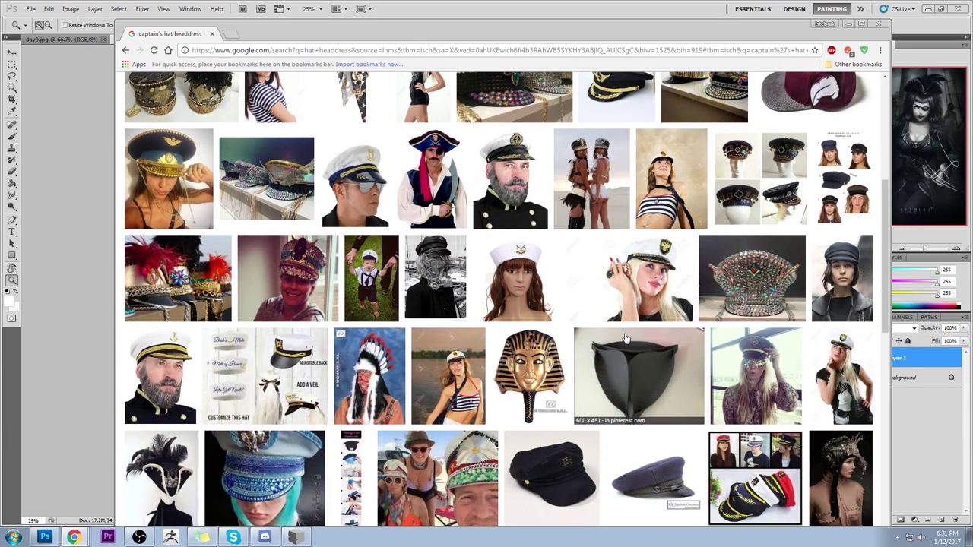
scroll(625, 337, "down", 4)
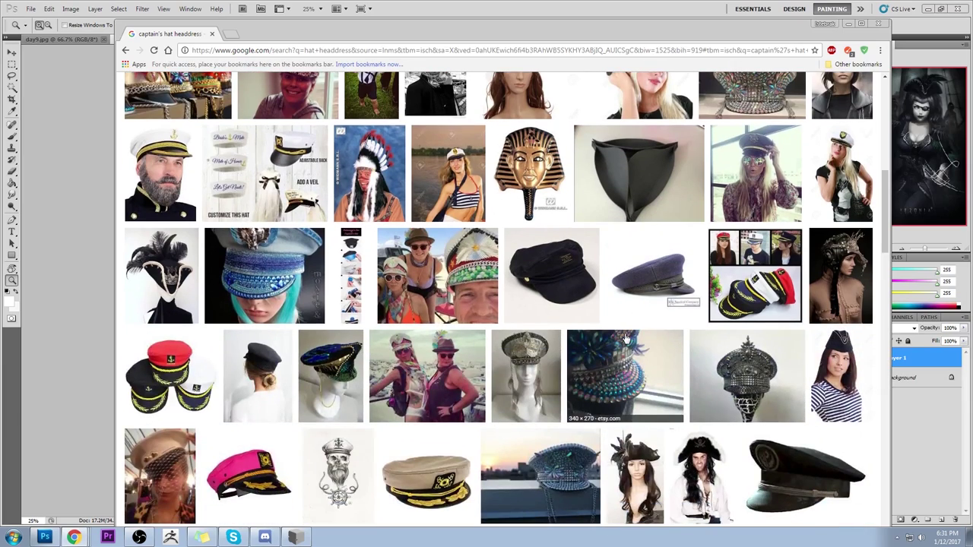
Step: Preview a pirate captain hat photo, then minimise Chrome to reveal the PirateGirl2K.jpg painting
scroll(624, 337, "down", 2)
scroll(625, 338, "down", 2)
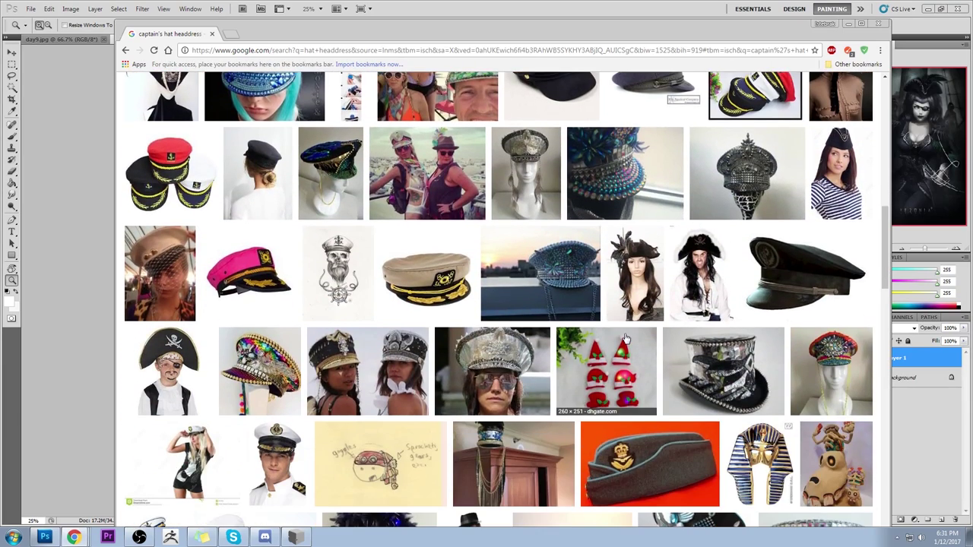
scroll(625, 337, "down", 3)
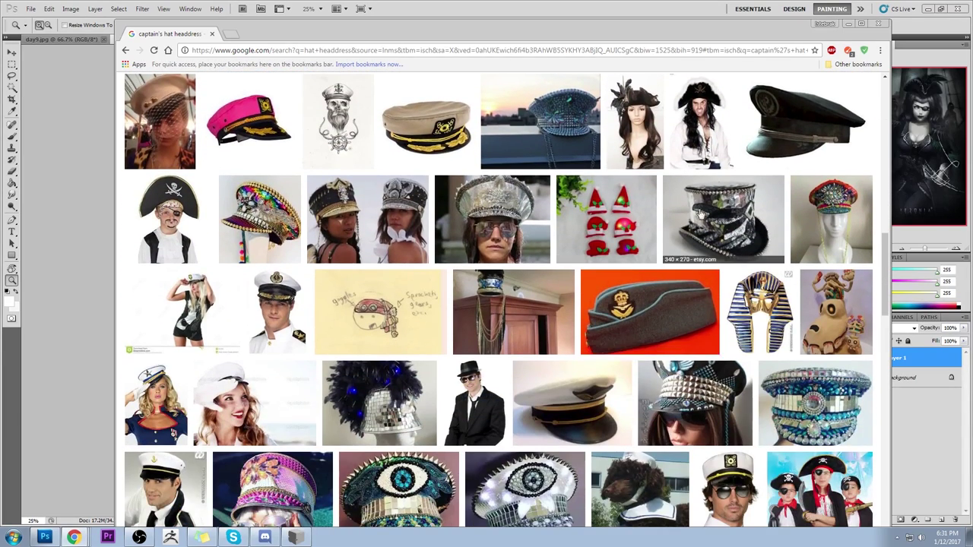
left_click(698, 125)
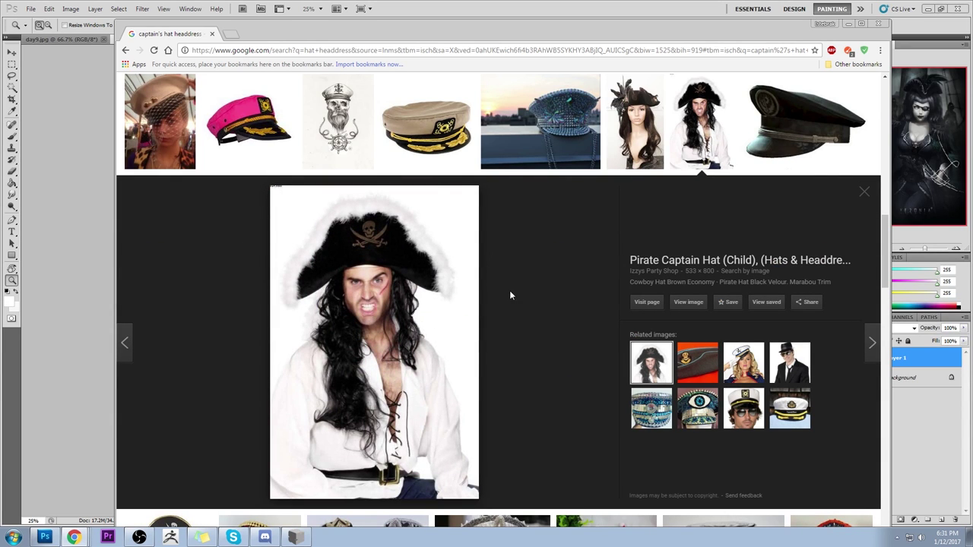
left_click(848, 27)
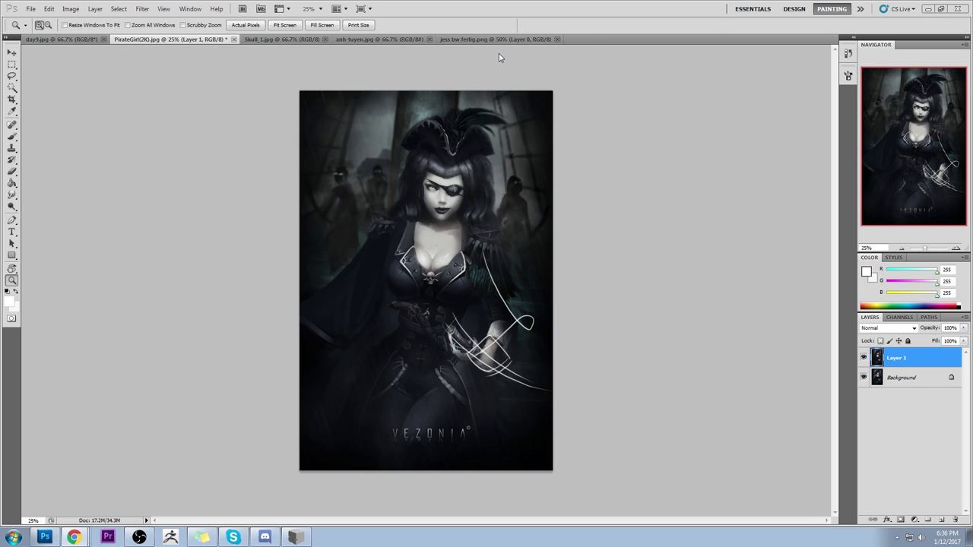
Step: Flatten PirateGirl(2K).jpg into a single Background layer, then save and close it
double_click(544, 8)
left_click_drag(530, 18, 524, 15)
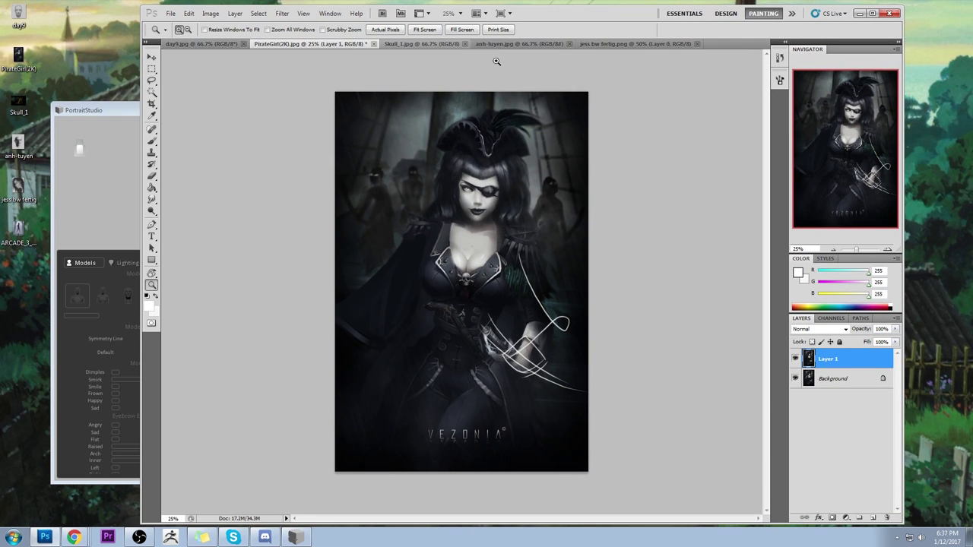
right_click(869, 366)
left_click(901, 346)
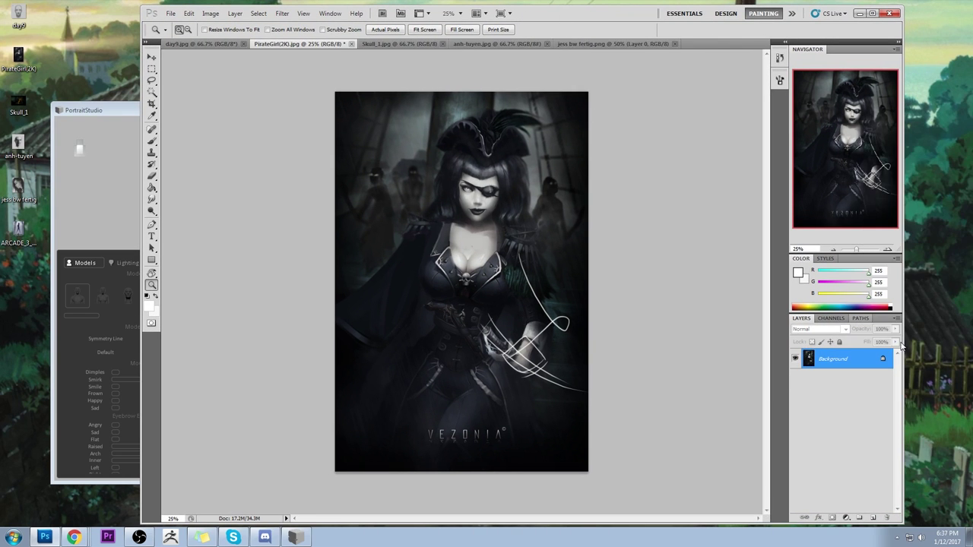
left_click(351, 44)
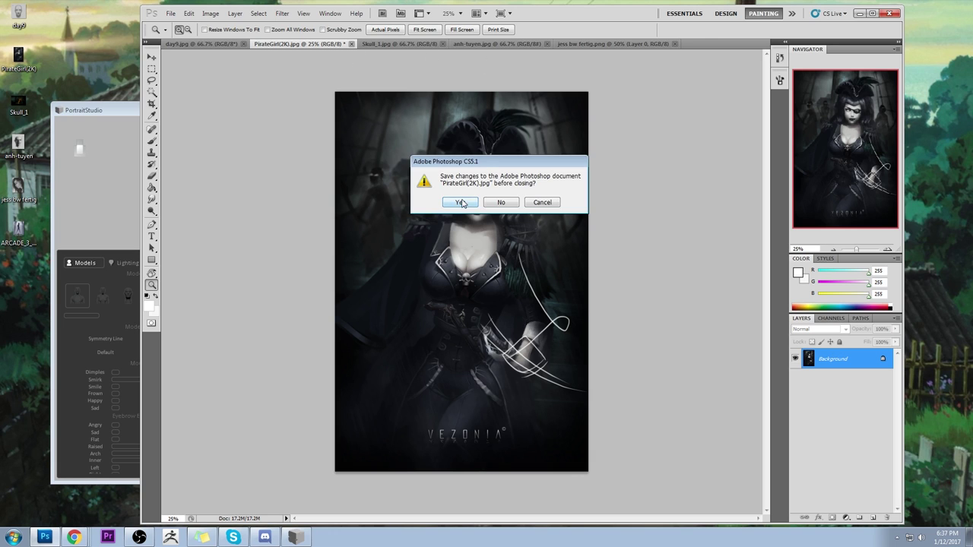
left_click(463, 202)
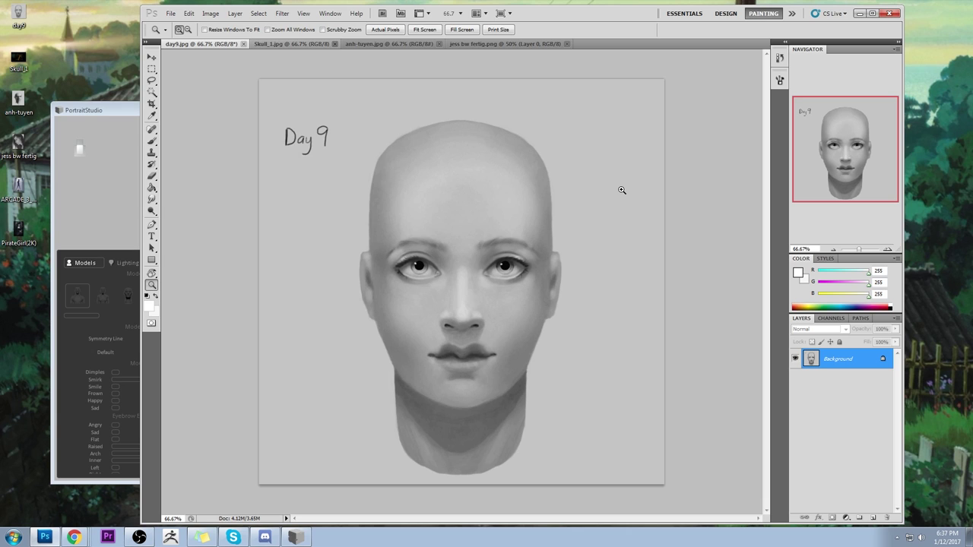
Step: Open Liquify on day9.jpg and try a mouth warp, then undo it
left_click(282, 13)
left_click(308, 73)
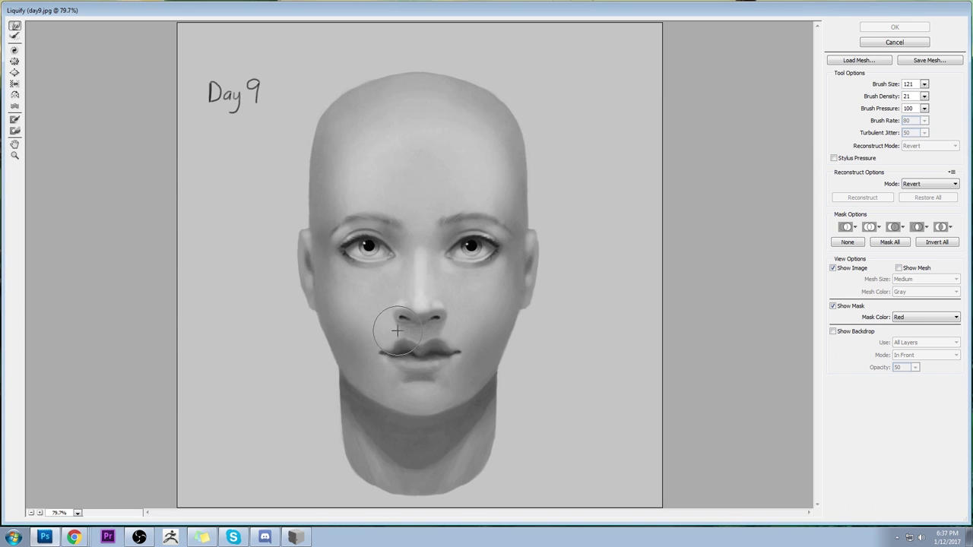
left_click_drag(396, 329, 397, 329)
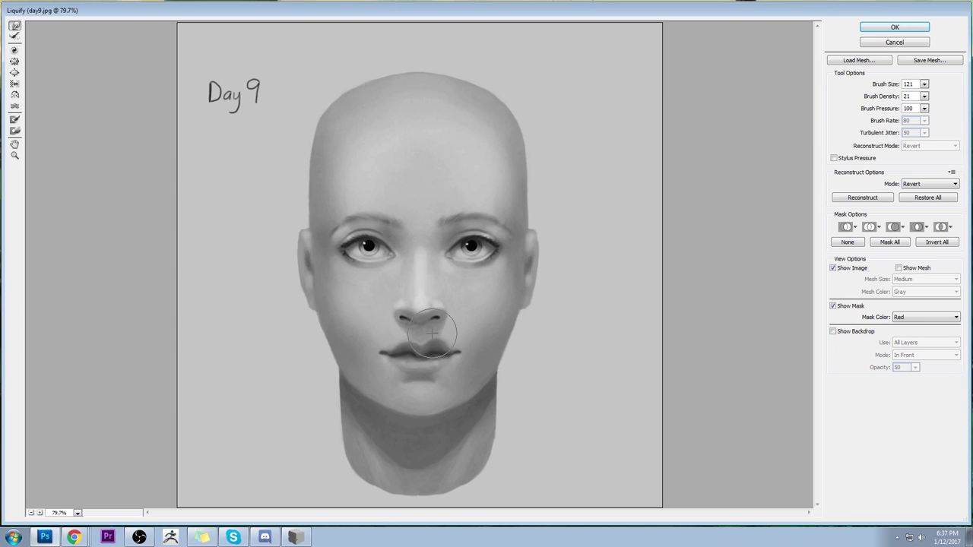
key("ctrl+z")
key("ctrl+alt+z")
Step: Set the Liquify brush size to 61, apply, and compare before and after
left_click(924, 84)
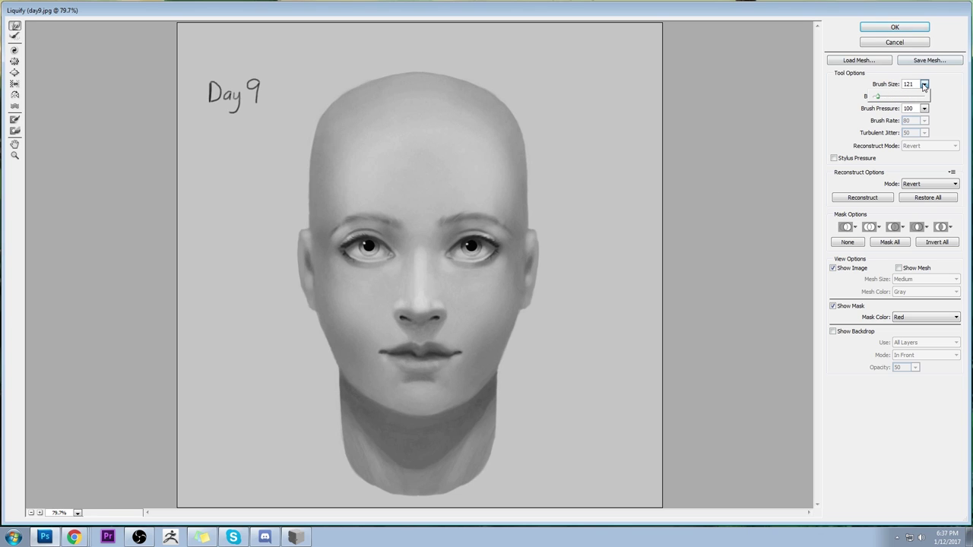
left_click_drag(877, 97, 875, 97)
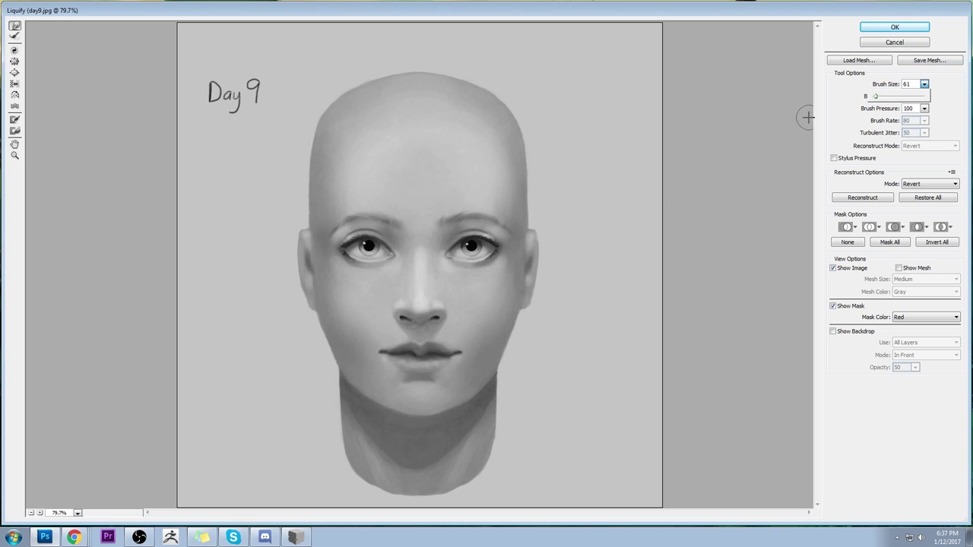
left_click(424, 335)
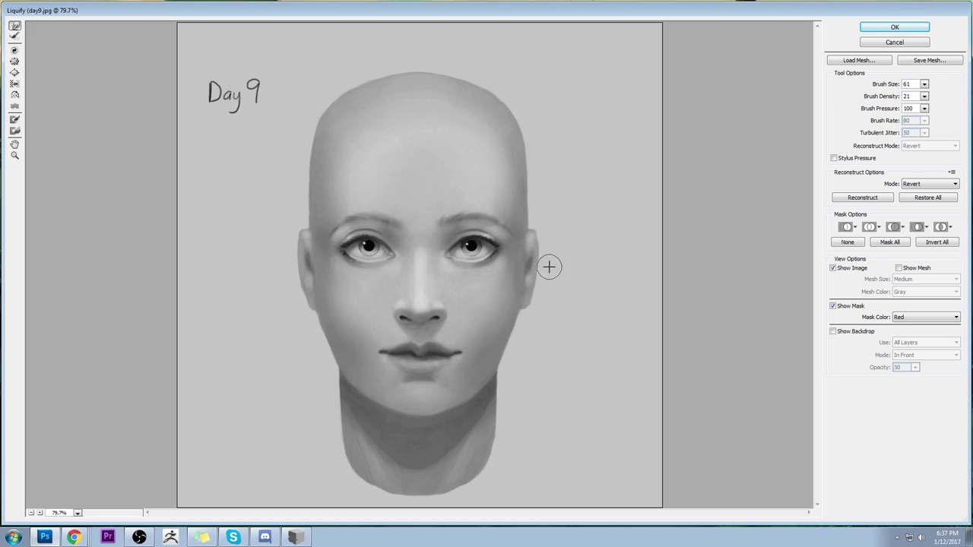
left_click(889, 29)
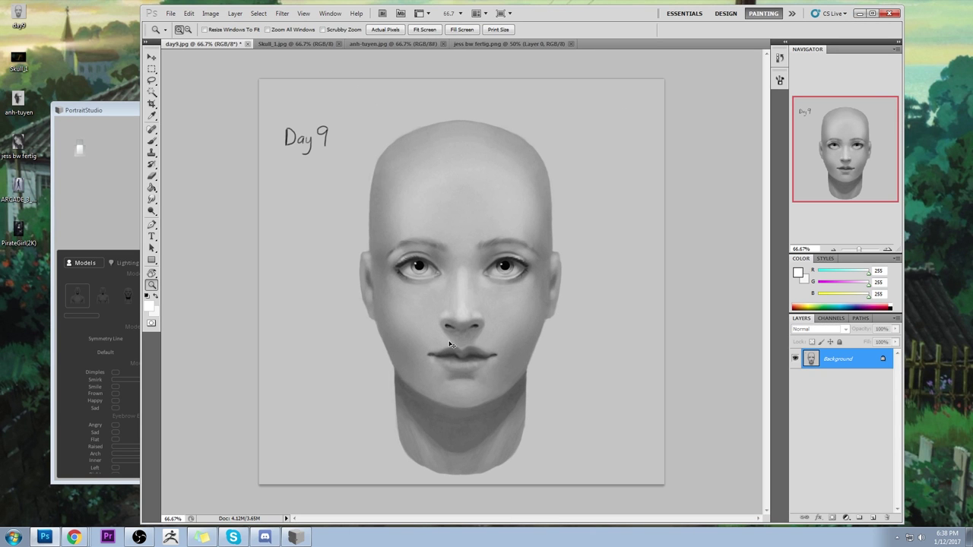
key("ctrl+z")
key("ctrl+z")
Step: Reopen Liquify and push the left upper lip upward
left_click(281, 13)
left_click(319, 69)
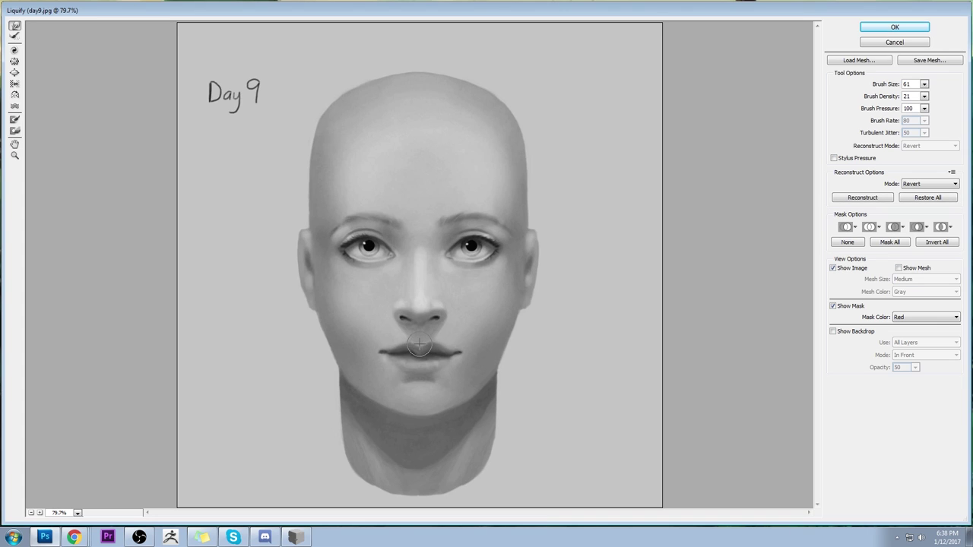
left_click_drag(420, 348, 390, 351)
Step: Apply the lip warp, revert History to the first Liquify step, and close day9.jpg
left_click(886, 28)
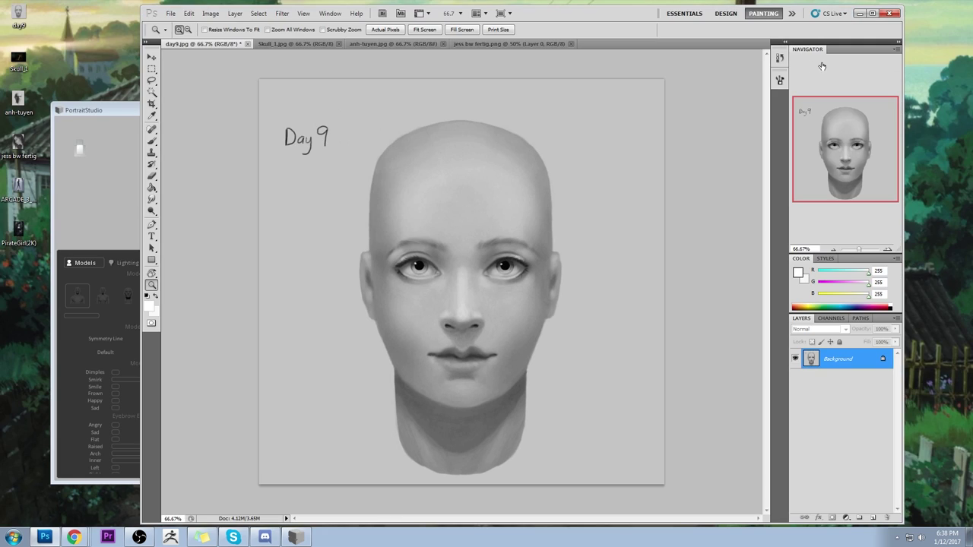
left_click(779, 57)
left_click(722, 70)
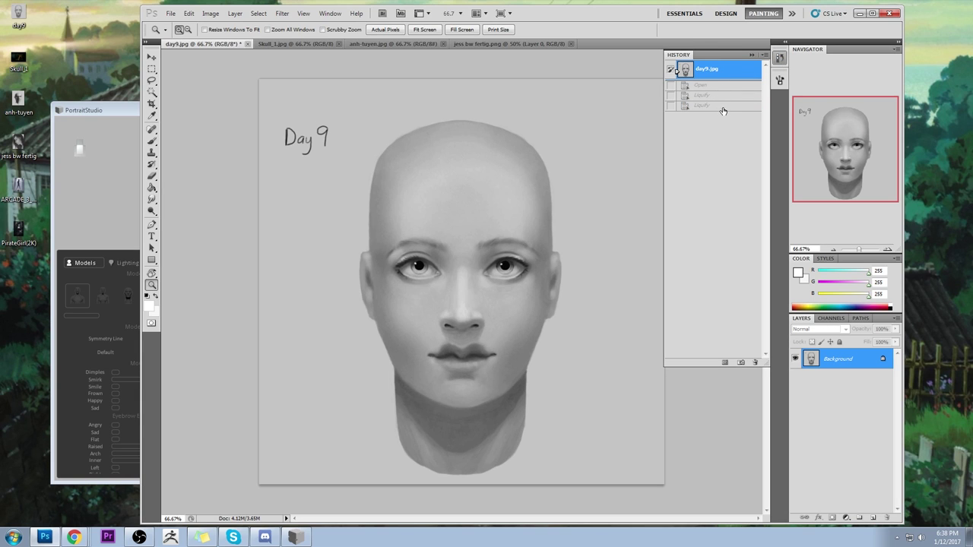
left_click(721, 106)
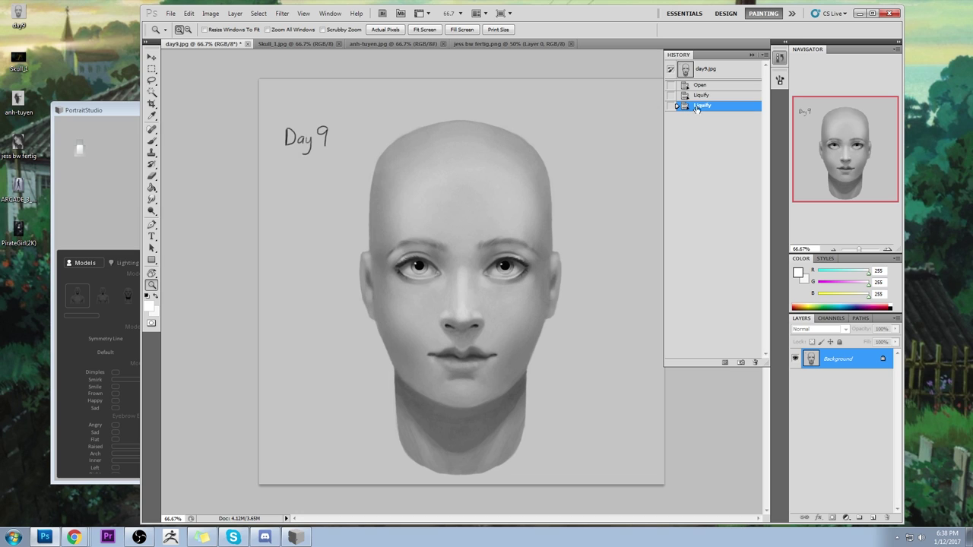
left_click(703, 96)
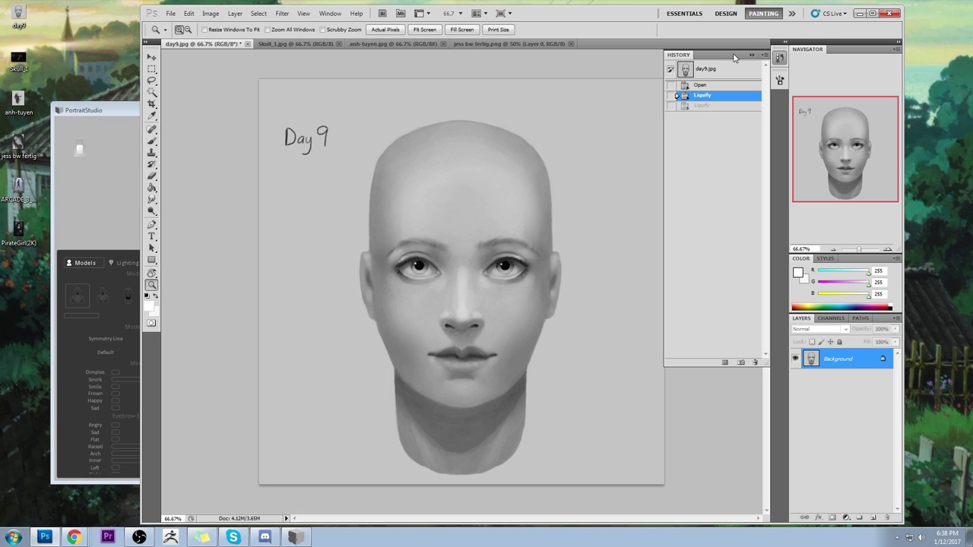
left_click(751, 55)
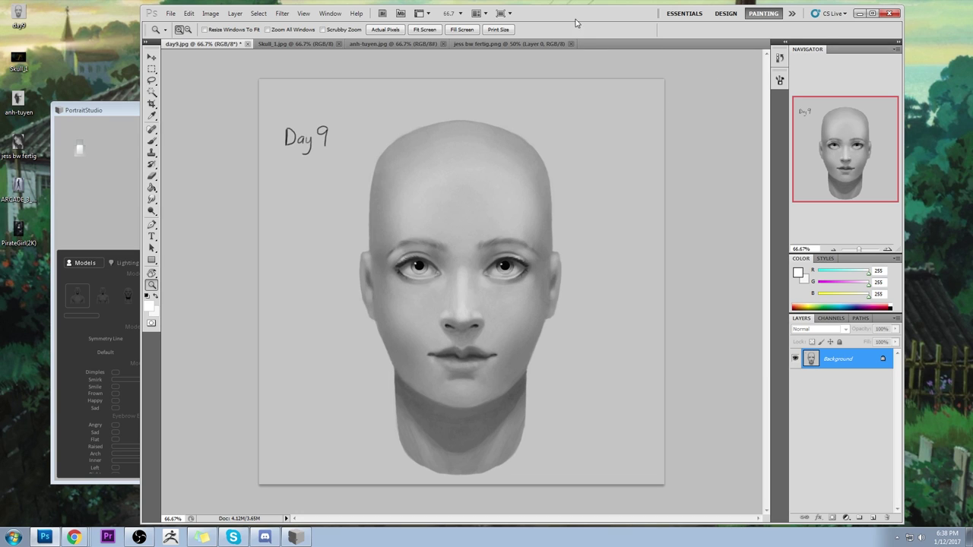
key("b")
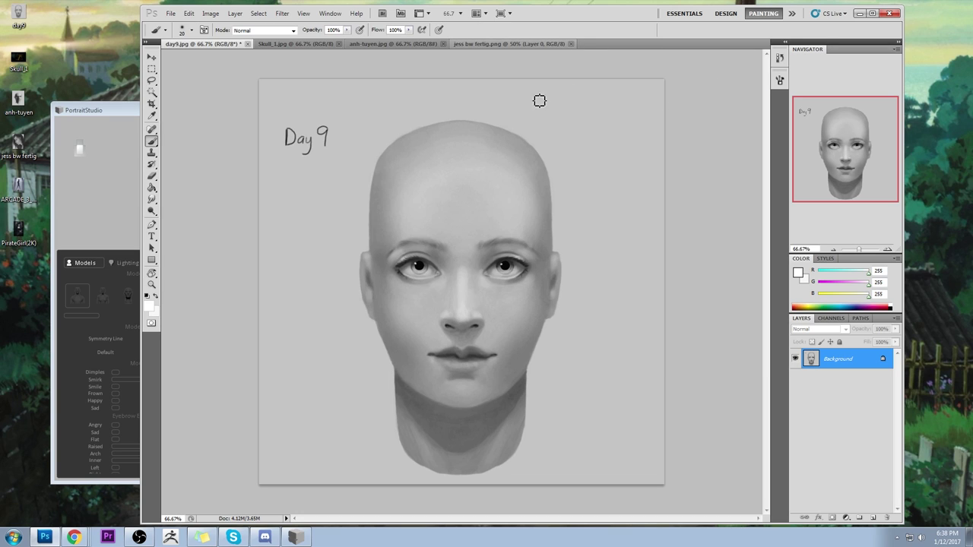
left_click(246, 43)
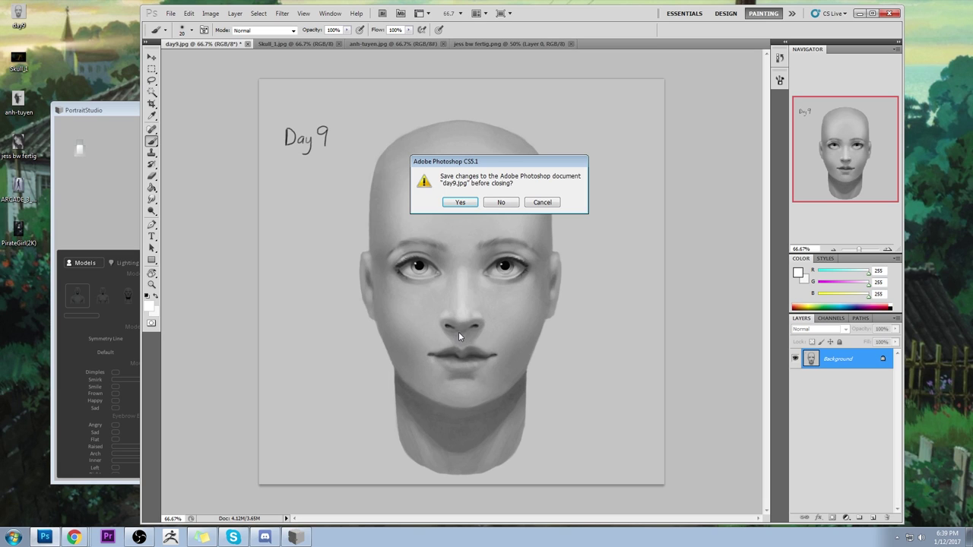
Step: Save day9.jpg with the JPEG options and switch to the anh-tuyen.jpg portrait
left_click(462, 203)
left_click(545, 149)
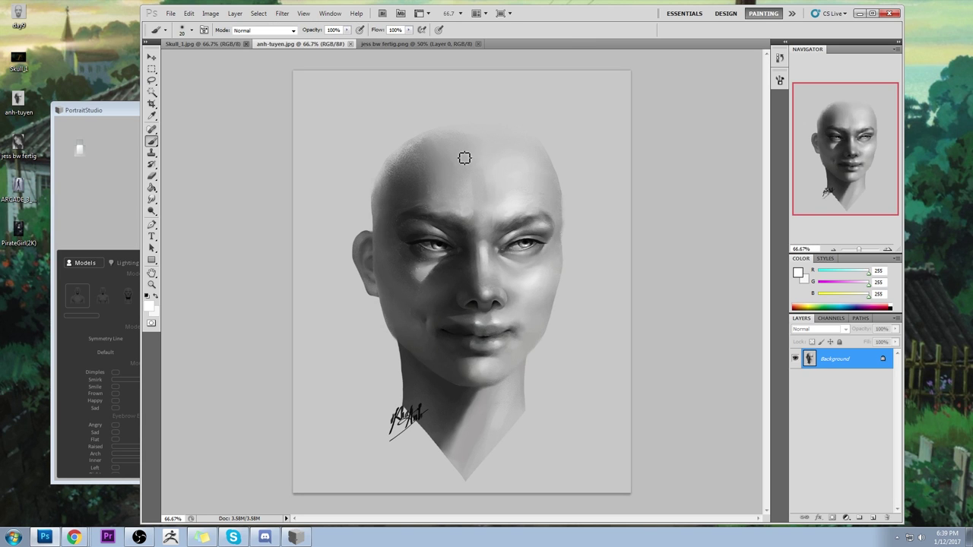
left_click(394, 45)
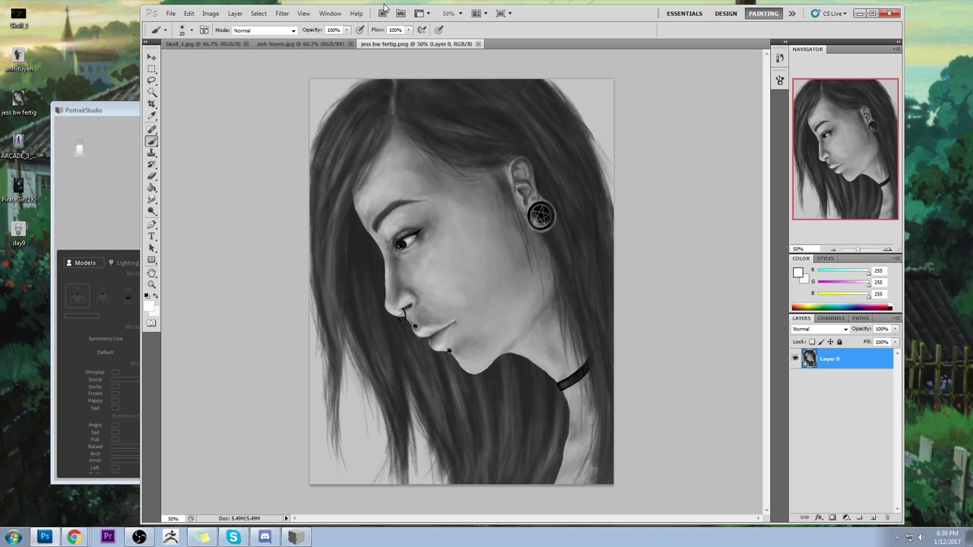
left_click(301, 46)
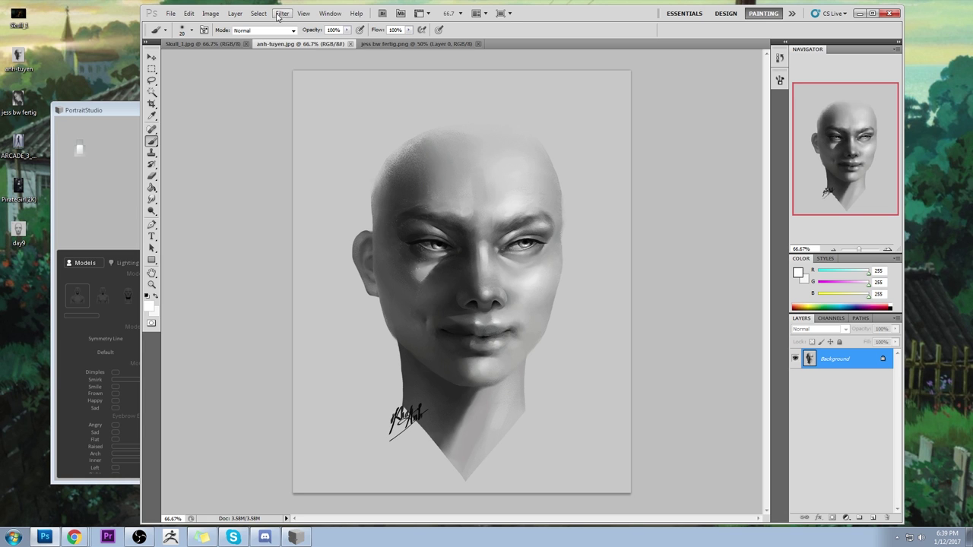
Step: In Liquify, warp the forehead at brush size 421 and the brow at 151
left_click(282, 13)
left_click(298, 72)
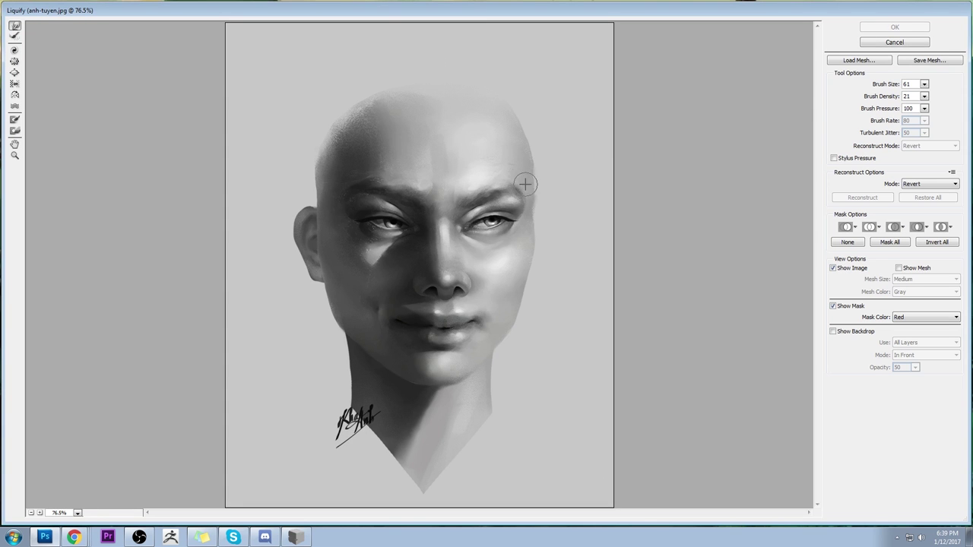
left_click_drag(924, 84, 892, 100)
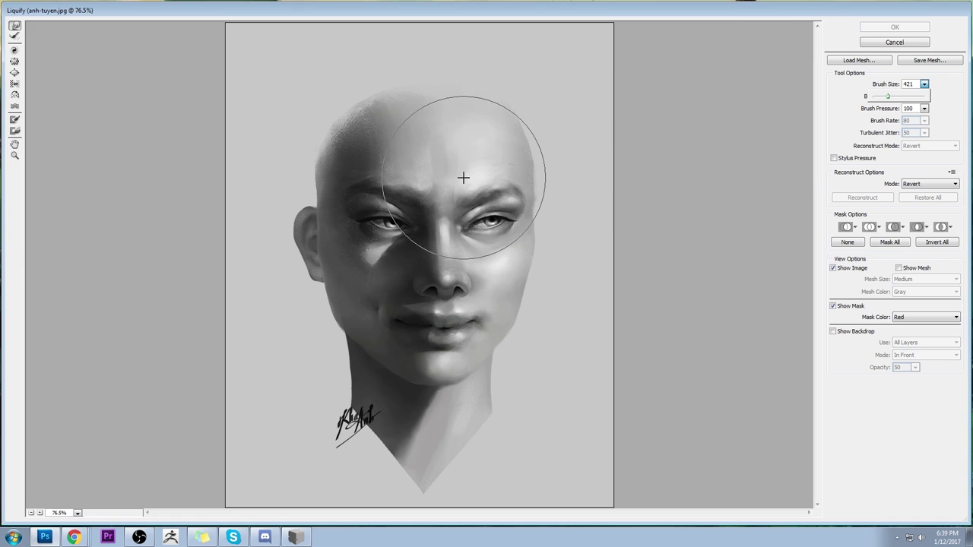
left_click_drag(465, 172, 432, 167)
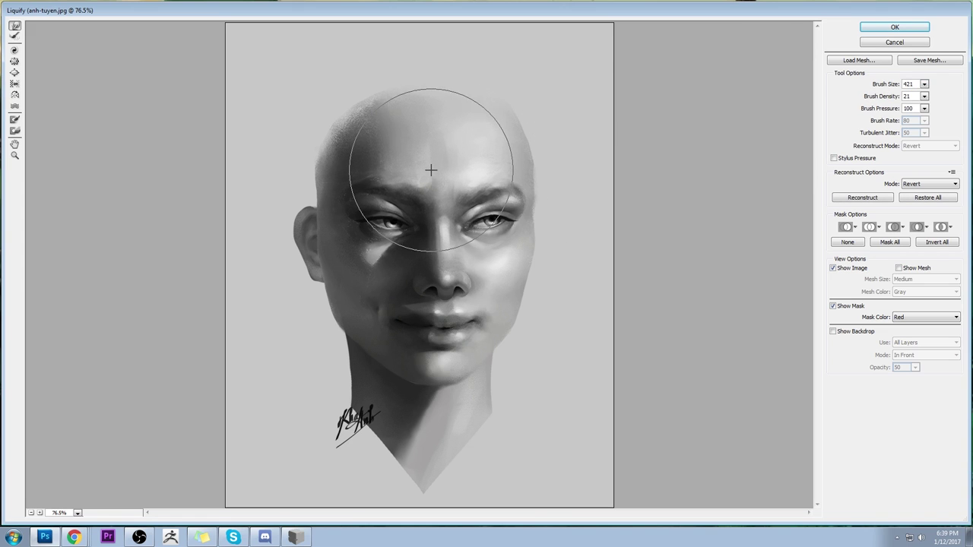
left_click(924, 83)
left_click_drag(925, 90, 882, 98)
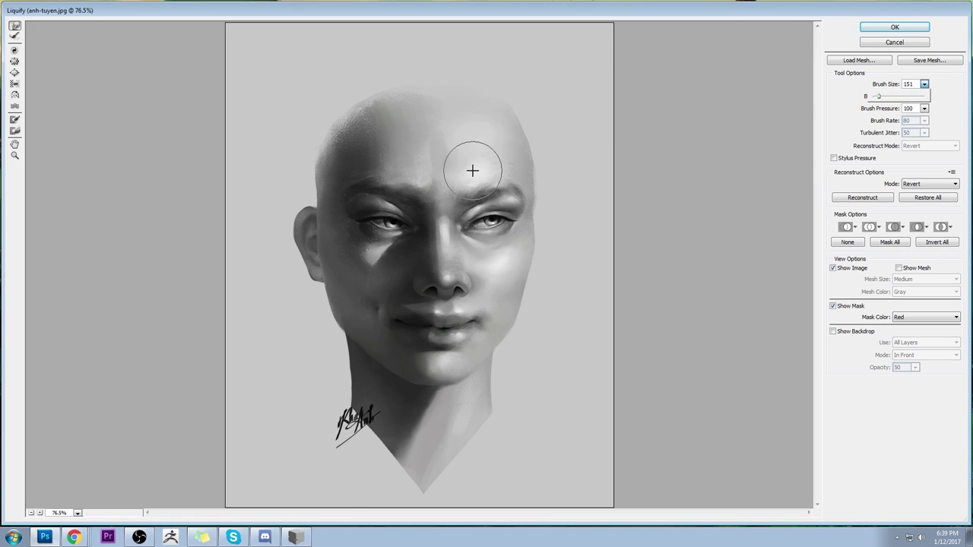
left_click(456, 191)
mouse_move(457, 190)
left_mouse_down()
mouse_move(471, 178)
mouse_move(462, 190)
mouse_move(473, 182)
mouse_move(399, 176)
left_mouse_up()
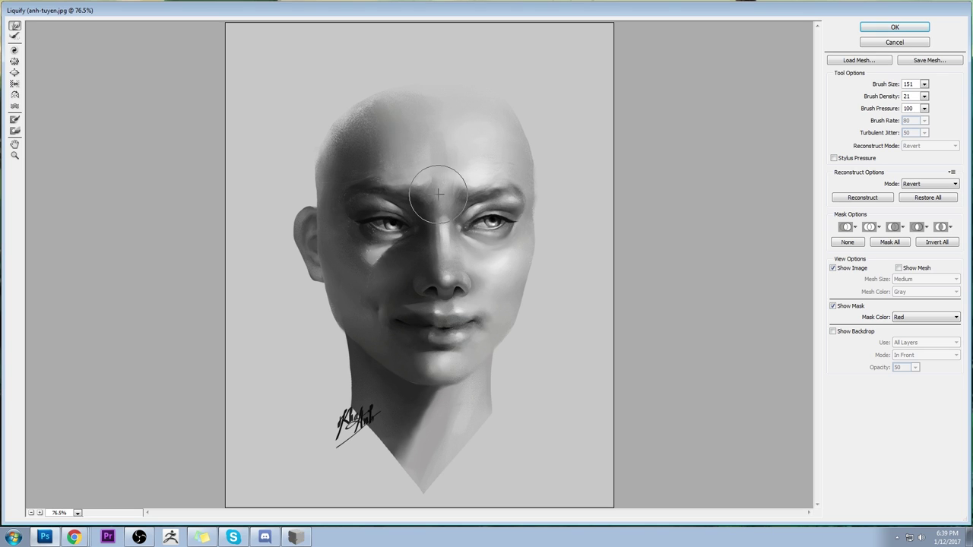
key("alt")
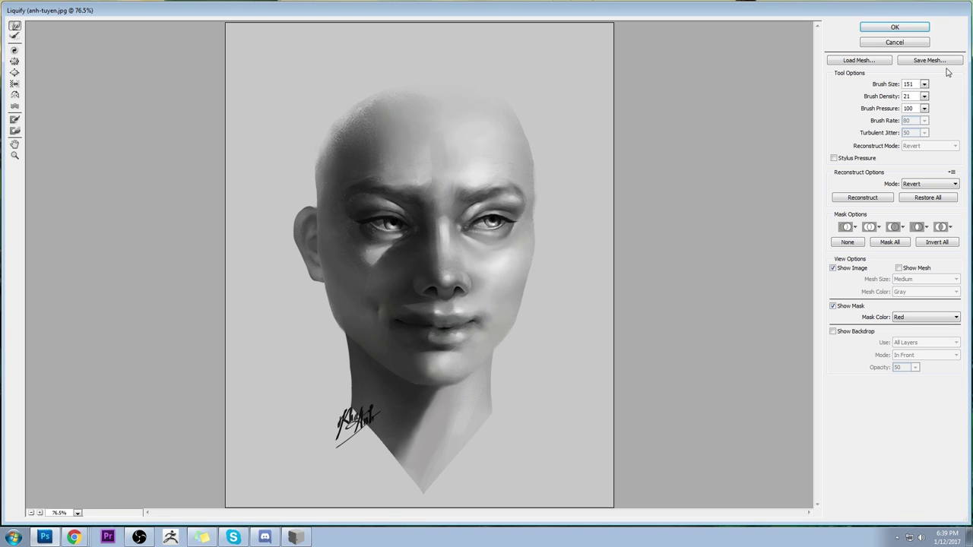
Step: Enlarge the warp brush and push the nose, upper lip and lip corners into a shorter mouth
left_click(924, 84)
left_click_drag(885, 96, 885, 98)
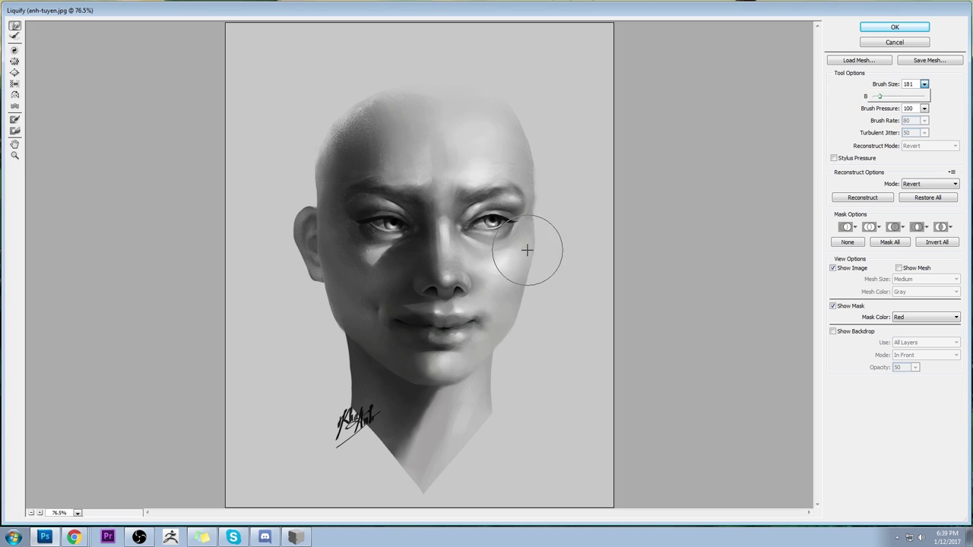
left_click(498, 285)
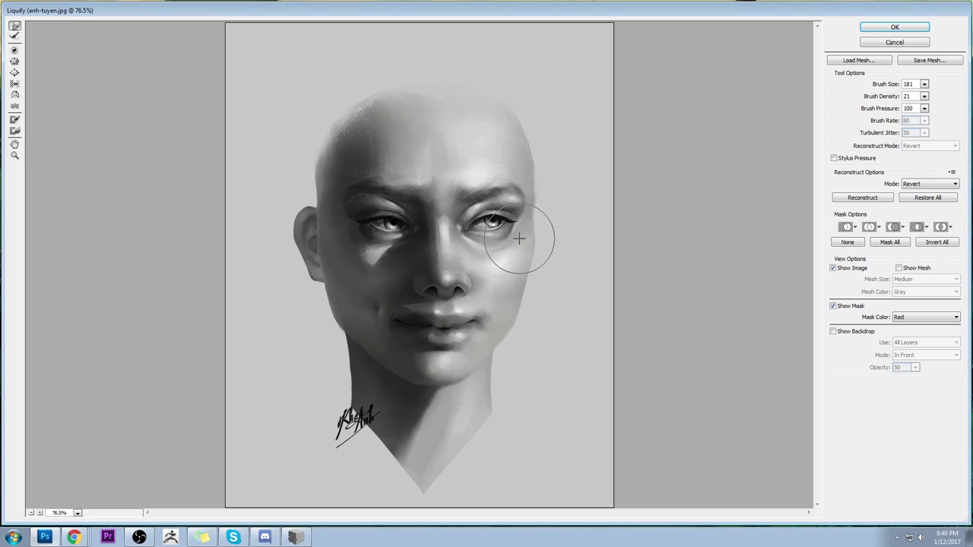
mouse_move(449, 289)
left_mouse_down()
mouse_move(428, 271)
mouse_move(445, 271)
left_mouse_up()
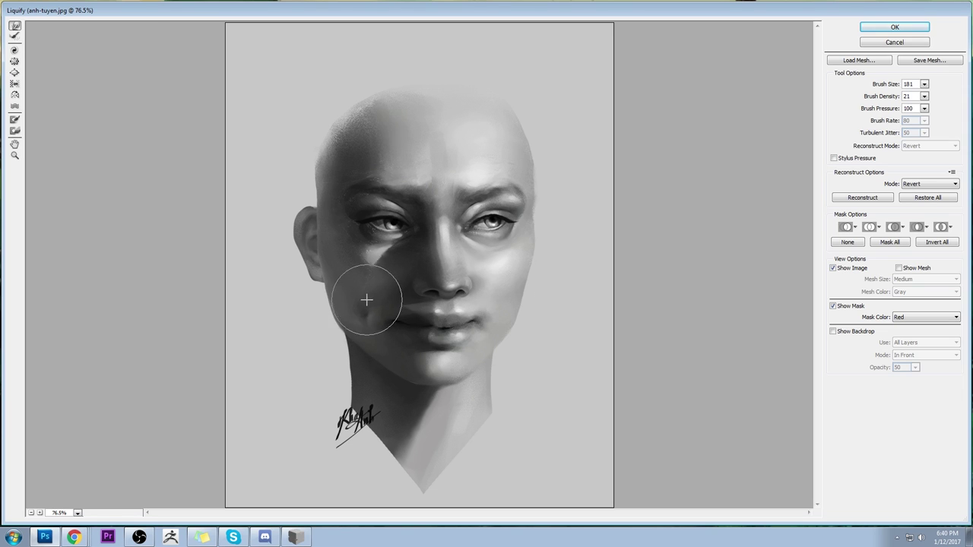
left_click_drag(389, 325, 428, 328)
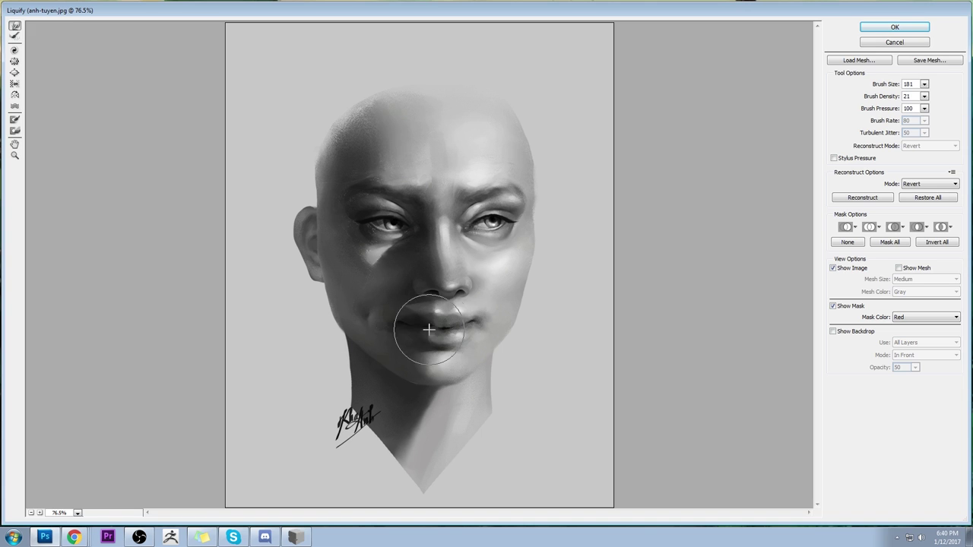
left_click_drag(456, 286, 369, 364)
mouse_move(347, 253)
left_mouse_down()
mouse_move(360, 313)
mouse_move(357, 279)
mouse_move(439, 323)
mouse_move(399, 324)
mouse_move(496, 305)
mouse_move(484, 320)
mouse_move(469, 319)
mouse_move(521, 332)
mouse_move(479, 322)
mouse_move(444, 341)
mouse_move(417, 341)
left_mouse_up()
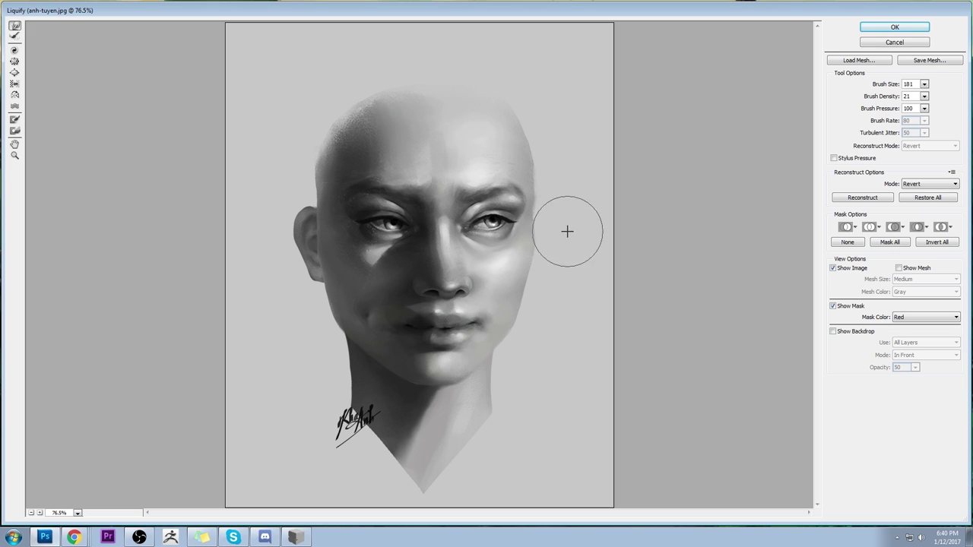
mouse_move(419, 306)
left_mouse_down()
mouse_move(474, 328)
mouse_move(453, 345)
mouse_move(445, 315)
left_mouse_up()
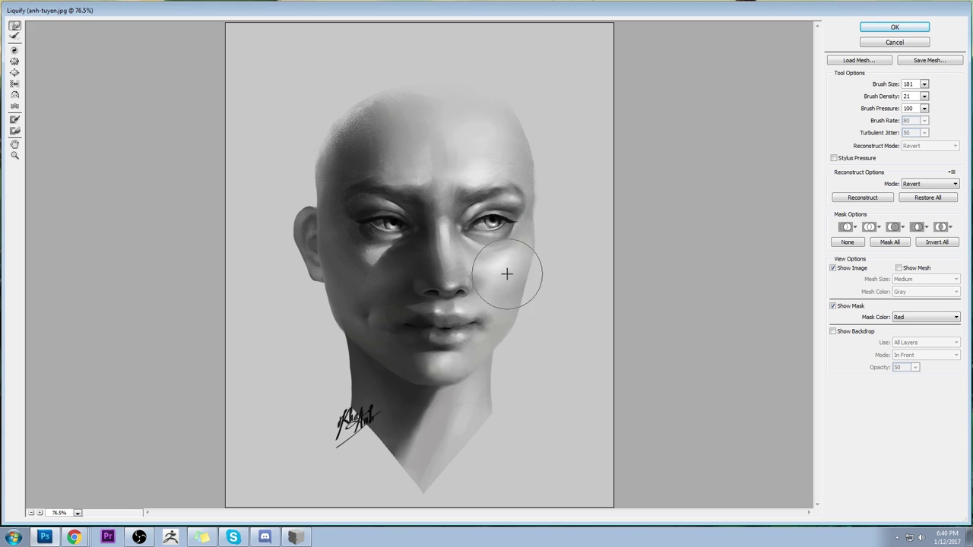
mouse_move(413, 343)
left_mouse_down()
mouse_move(479, 324)
mouse_move(408, 322)
mouse_move(428, 336)
mouse_move(414, 346)
mouse_move(490, 335)
left_mouse_up()
Step: Refine the lips and chin at brush size 91 and apply the Liquify warp
left_click(924, 83)
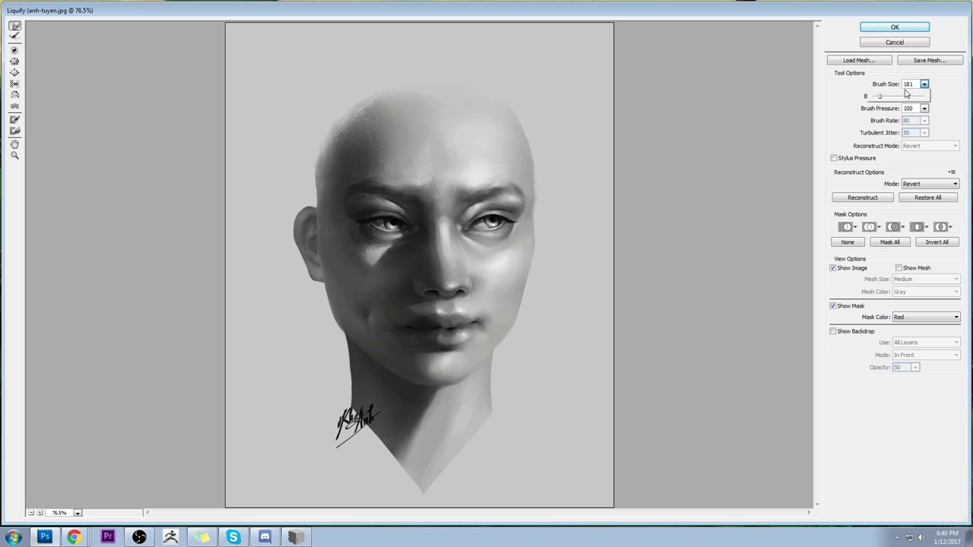
left_click_drag(879, 99, 876, 98)
left_click(460, 316)
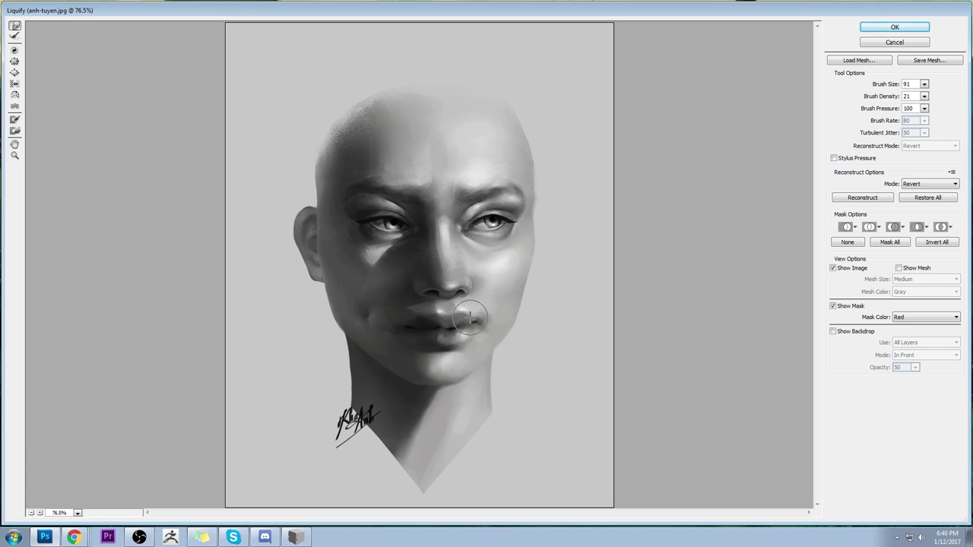
mouse_move(465, 320)
left_mouse_down()
mouse_move(416, 320)
mouse_move(428, 311)
mouse_move(463, 346)
left_mouse_up()
left_click(894, 27)
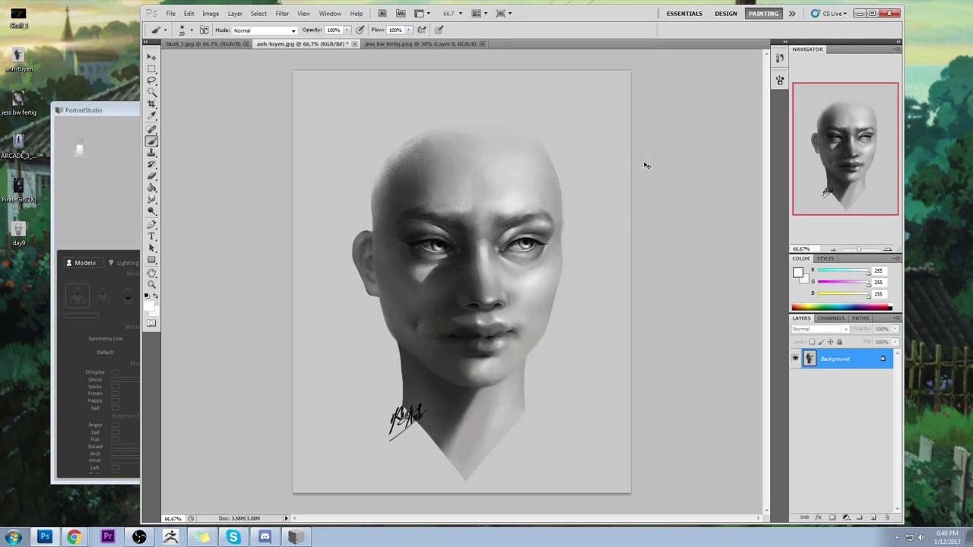
Step: Toggle undo to compare original and warped faces, keep the warp, and save-close anh-tuyen.jpg
key("ctrl+z")
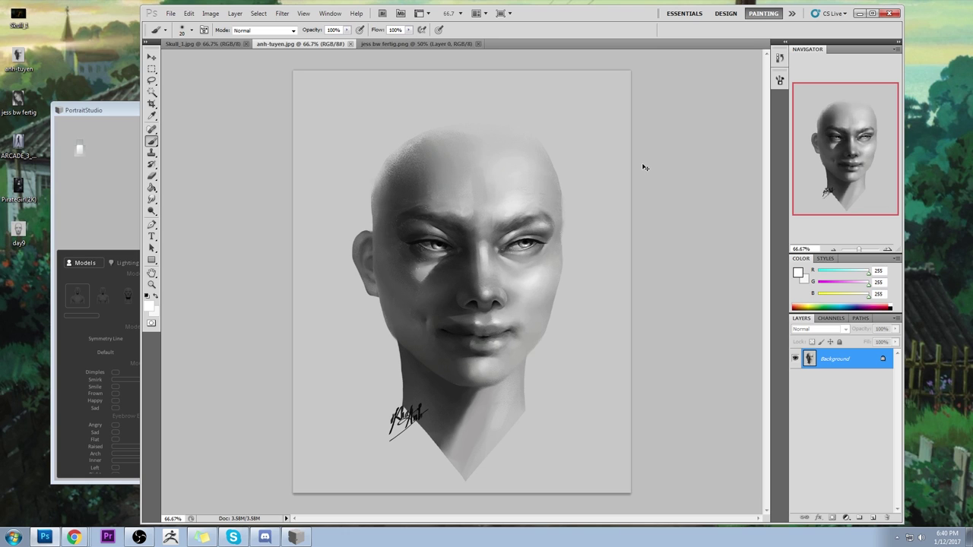
key("ctrl+z")
key("ctrl+z")
key("ctrl+z")
key("ctrl+z")
key("ctrl+z")
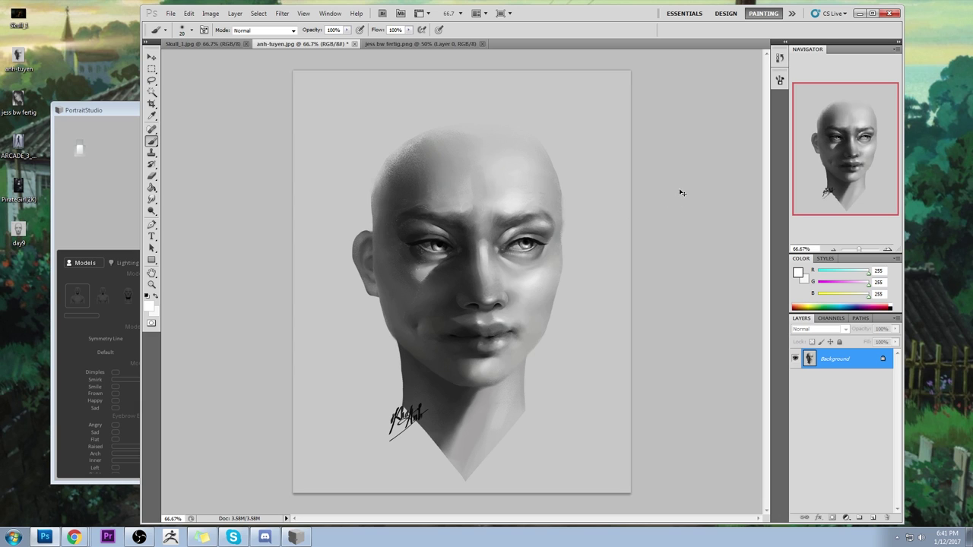
key("ctrl+z")
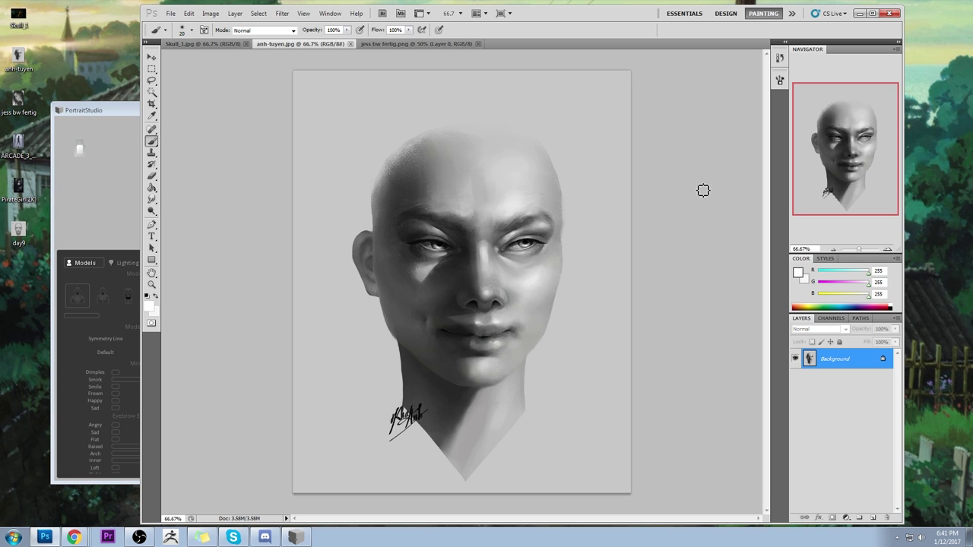
key("ctrl+z")
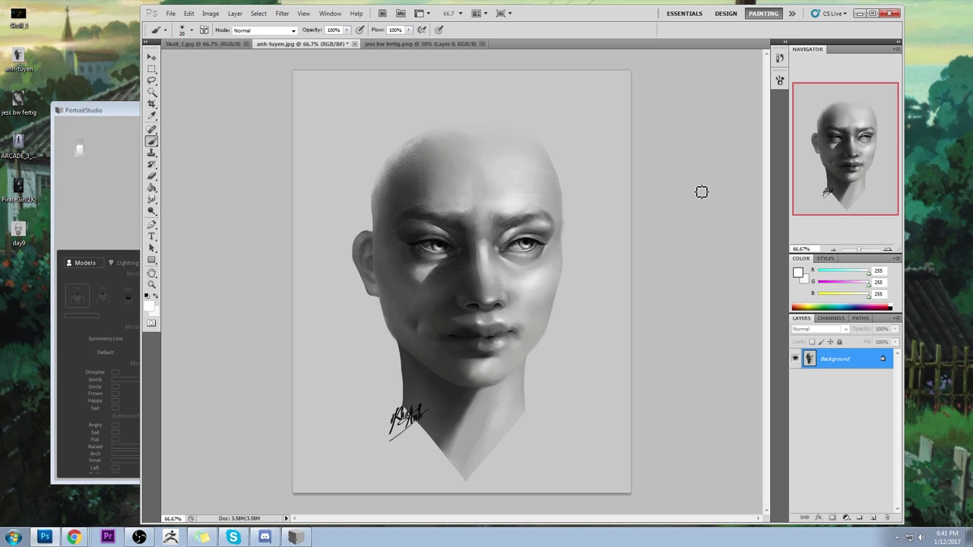
key("ctrl+z")
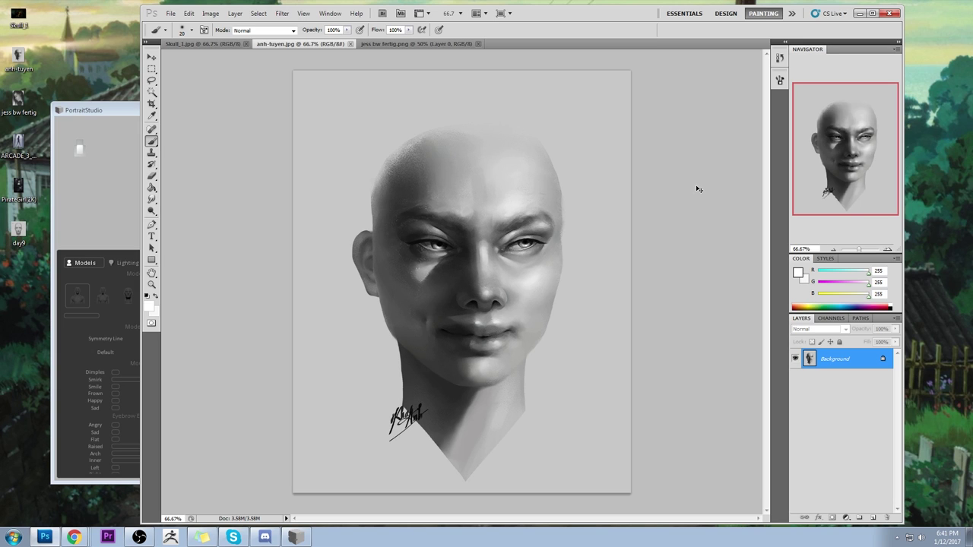
key("ctrl+z")
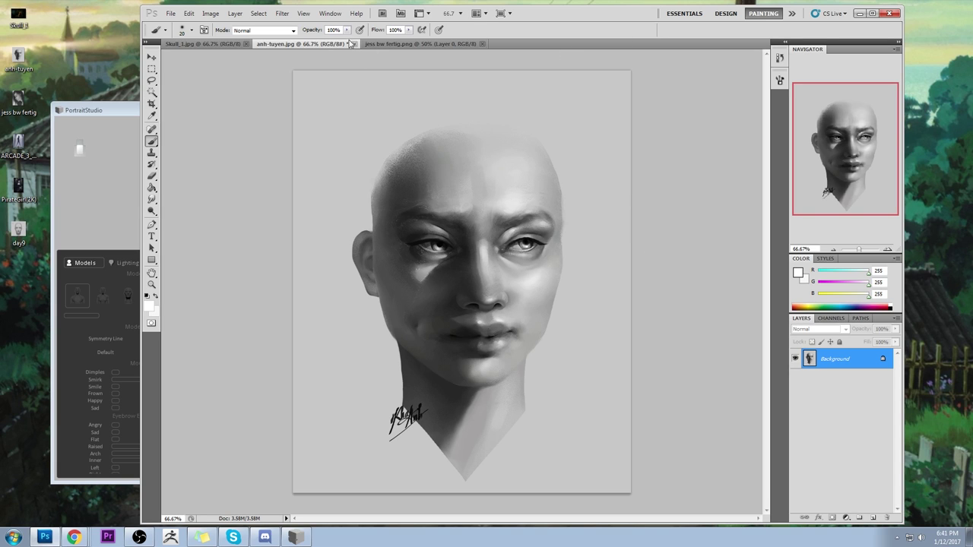
left_click(353, 45)
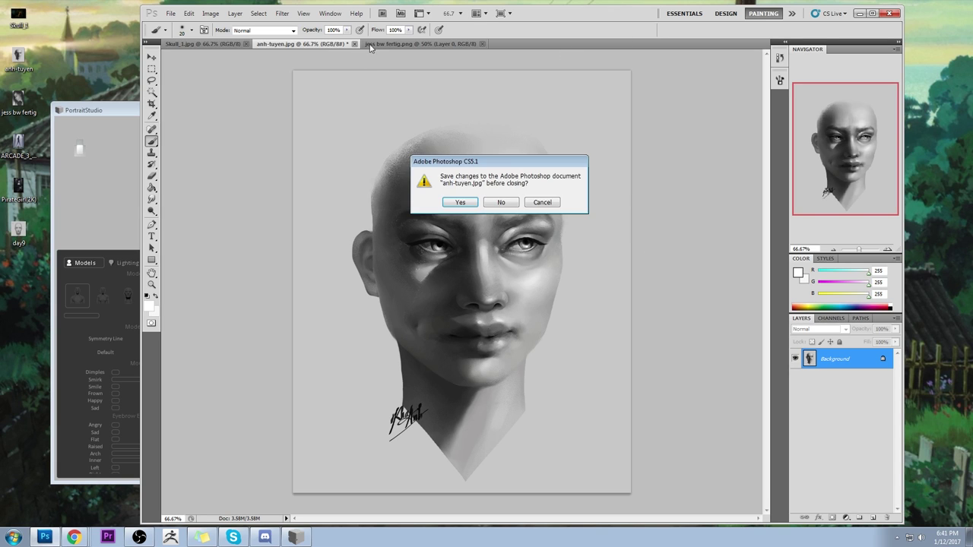
left_click(462, 201)
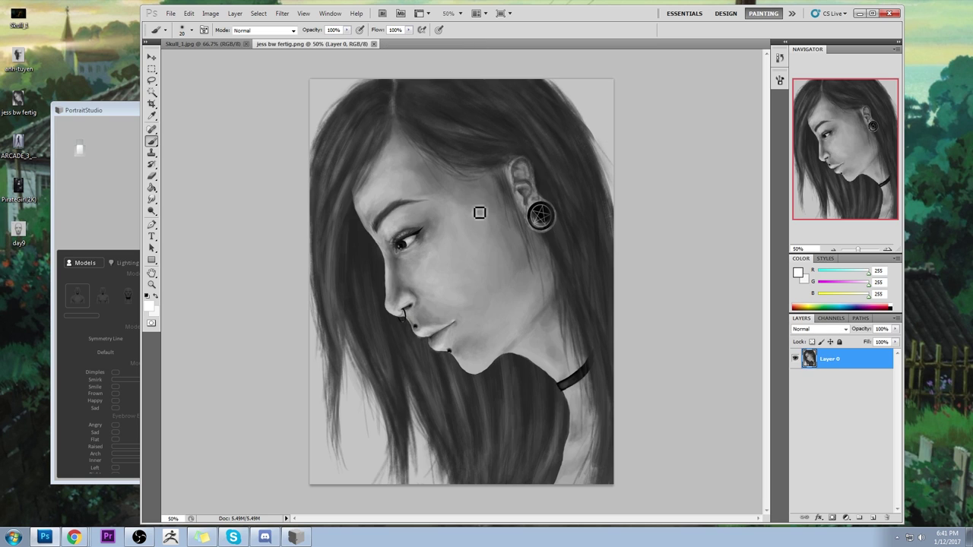
left_click(216, 46)
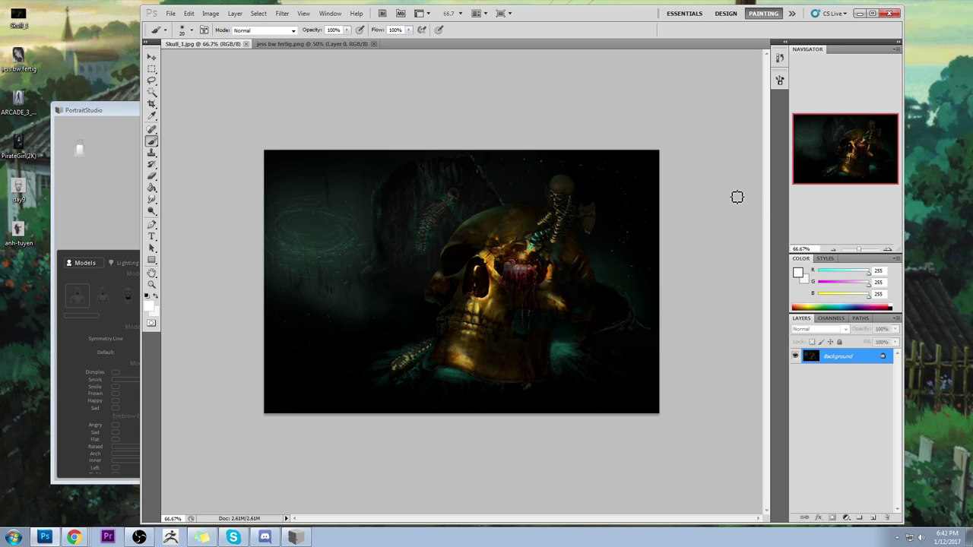
left_click(325, 44)
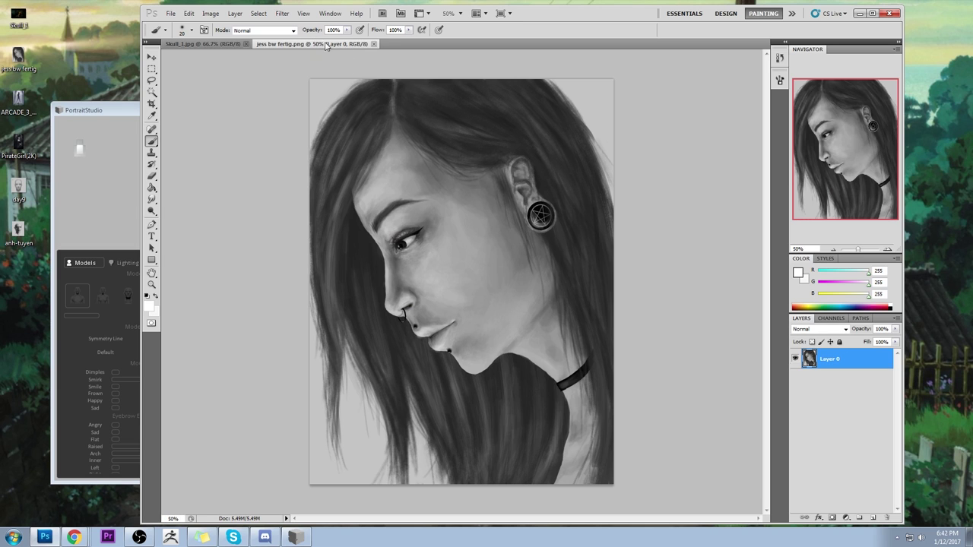
left_click_drag(446, 267, 434, 235)
Step: Search images for 'profile view' and open the first close-up profile photo full-size in a new tab
key("alt")
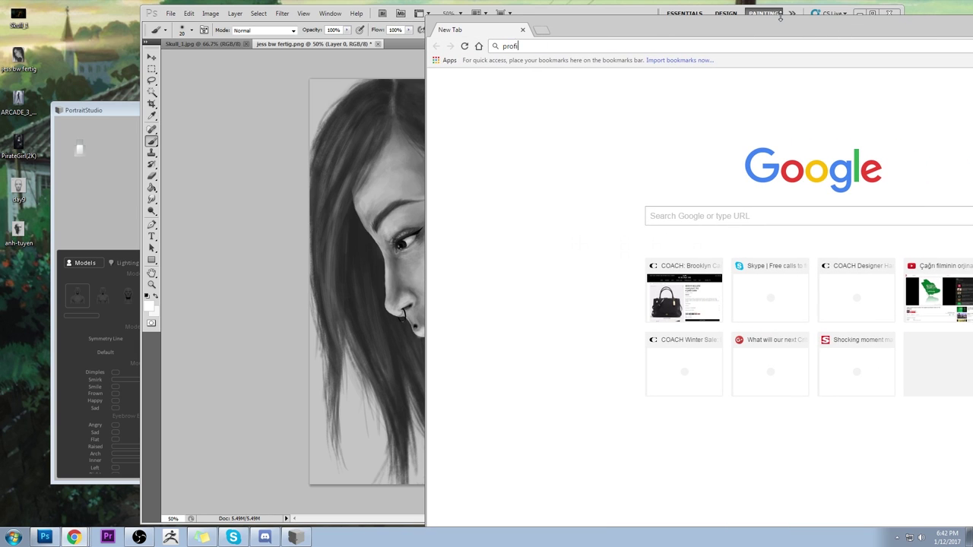
type("ew")
key("Return")
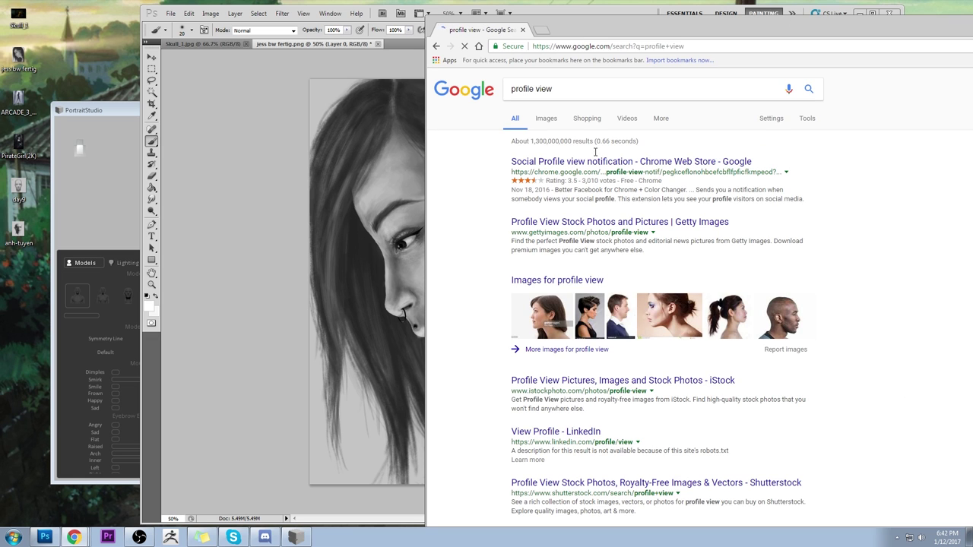
left_click(539, 120)
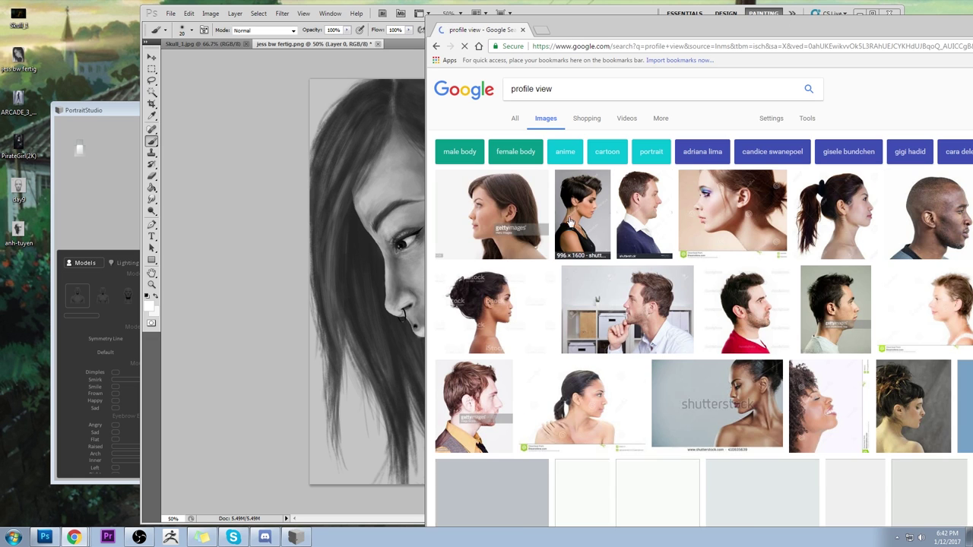
left_click(495, 200)
left_click_drag(428, 165, 511, 166)
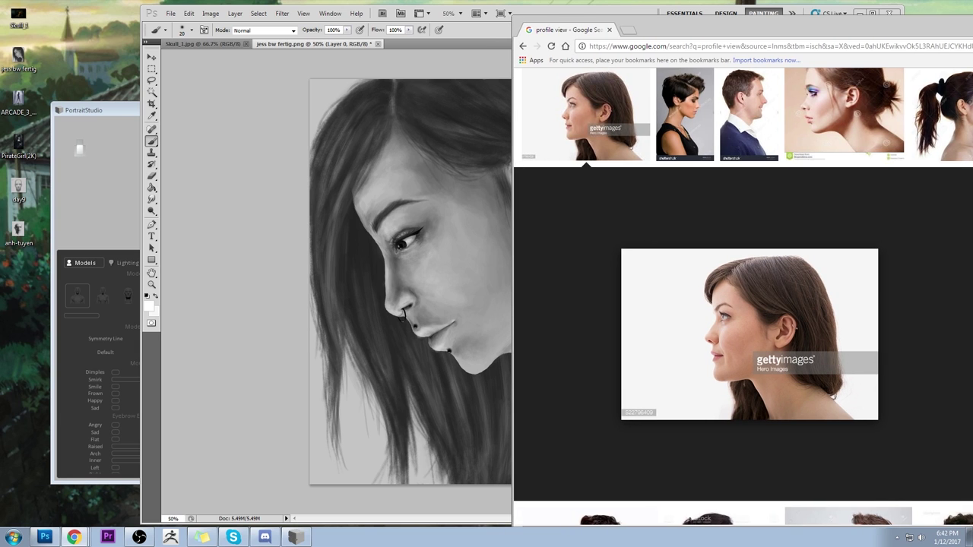
left_click(760, 288)
scroll(591, 128, "up", 6, "ctrl")
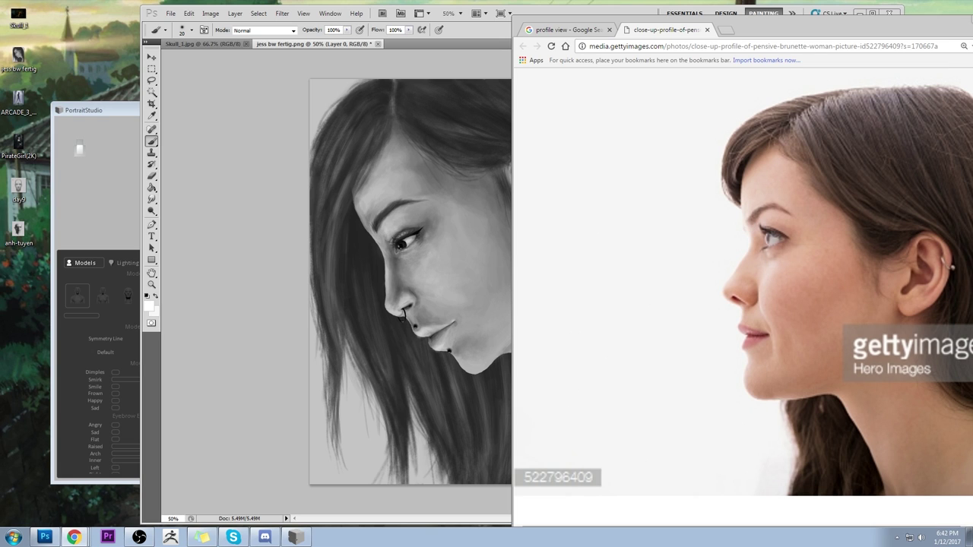
Step: Position Chrome beside Photoshop, close the Getty tab, and start closing jess bw fertig.png
left_click_drag(972, 44, 966, 43)
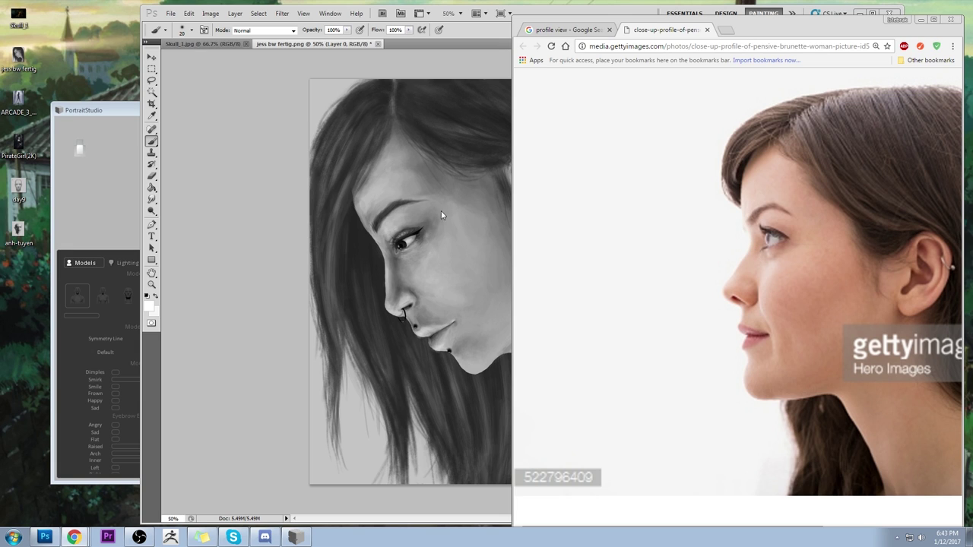
left_click_drag(787, 29, 795, 4)
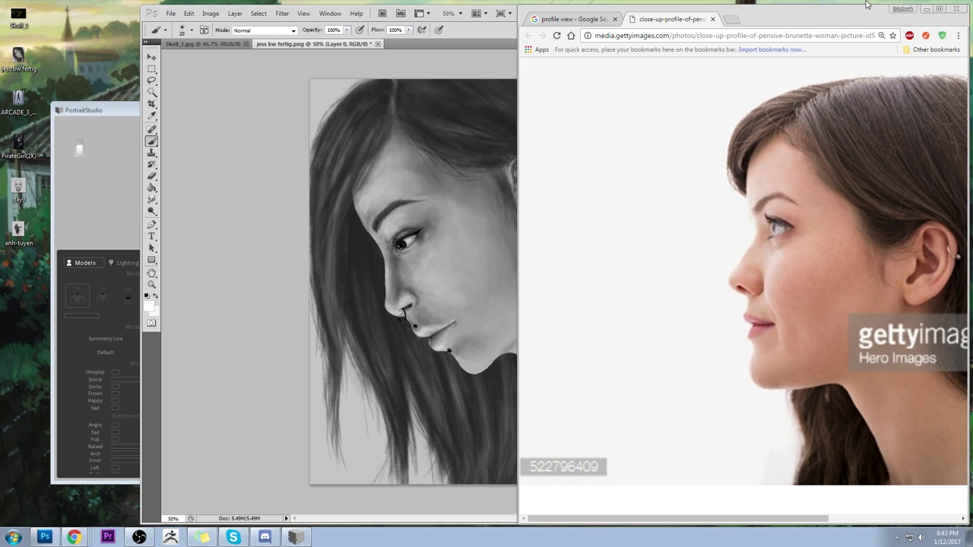
left_click(712, 19)
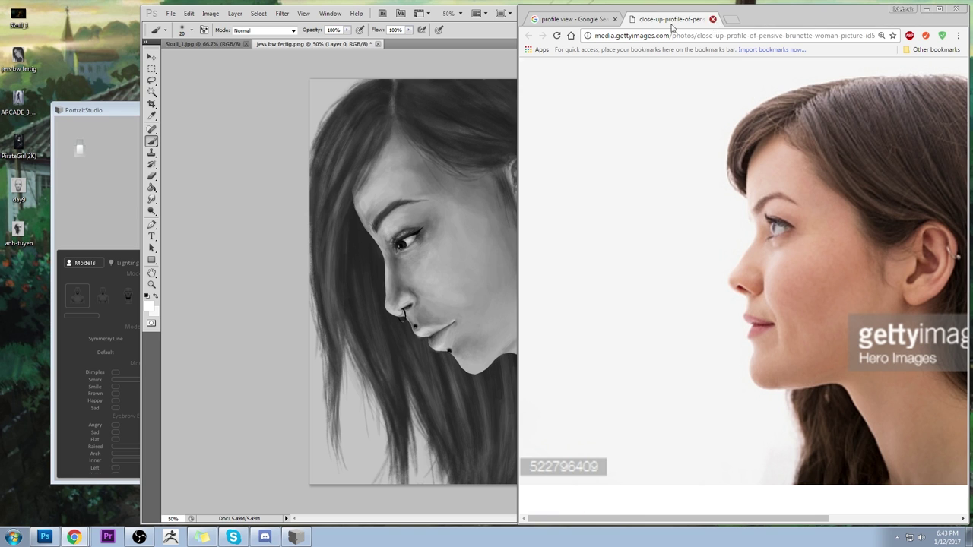
left_click(378, 43)
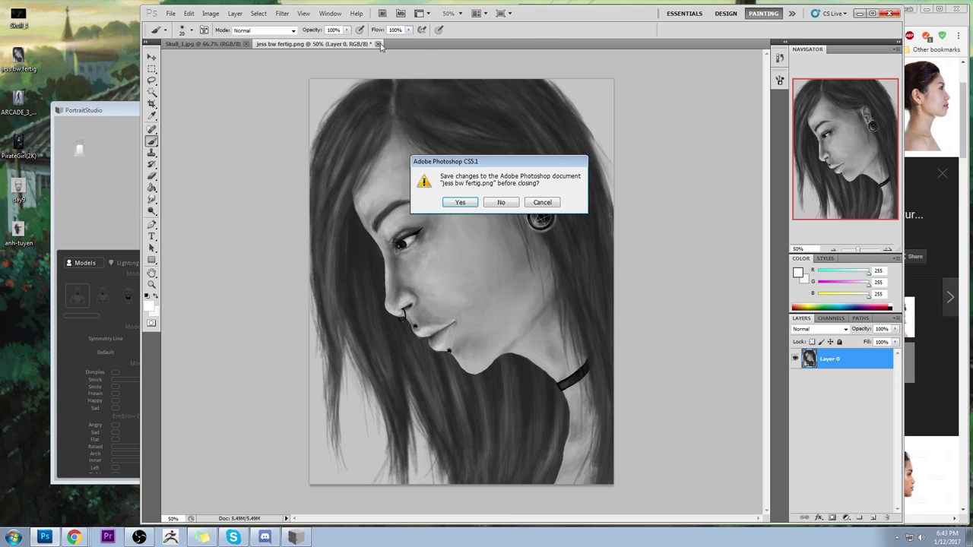
left_click(498, 204)
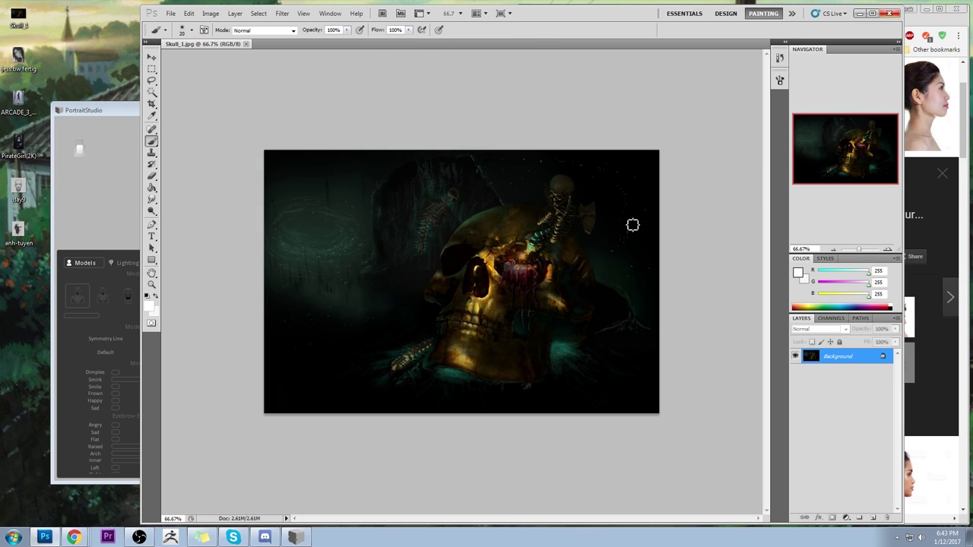
key("z")
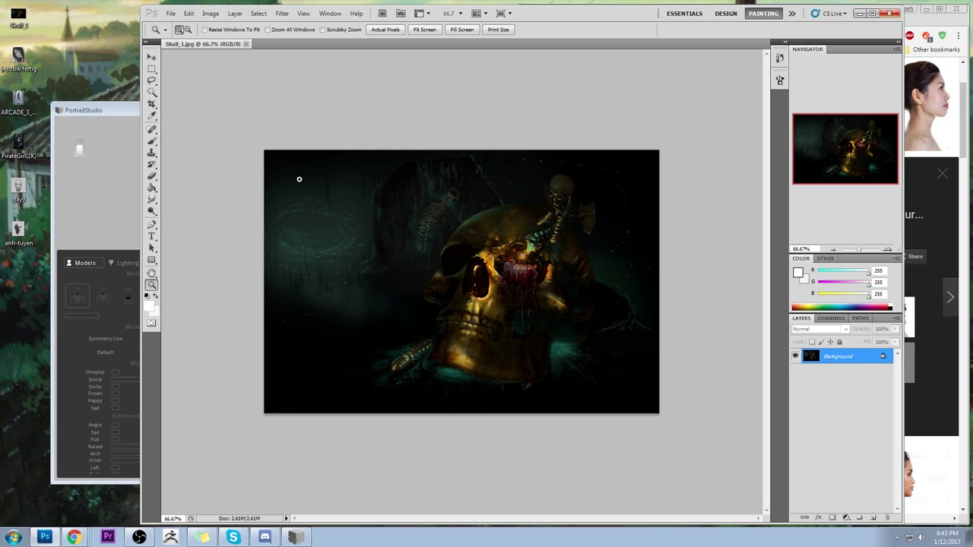
left_click_drag(304, 171, 641, 415)
left_click(633, 257)
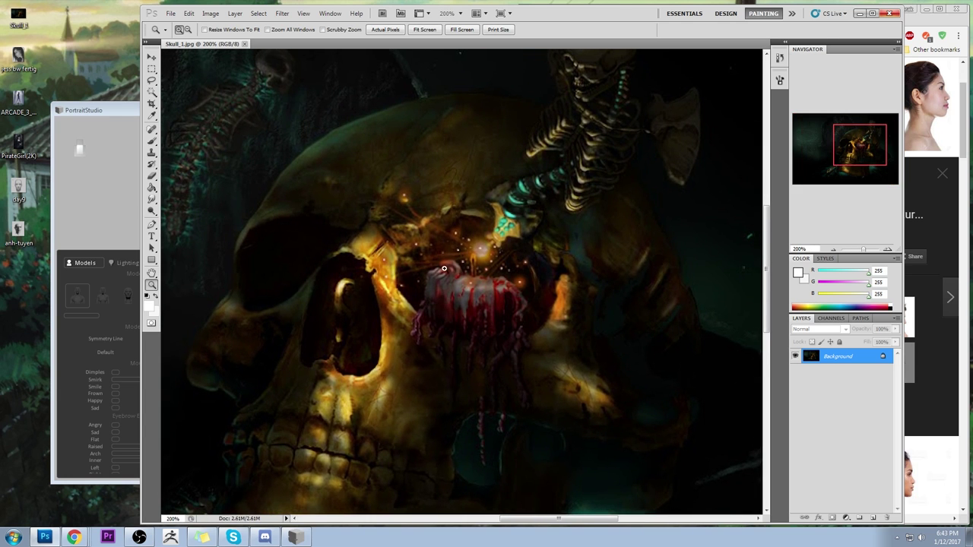
left_click_drag(457, 302, 470, 301)
left_click(469, 301, "alt")
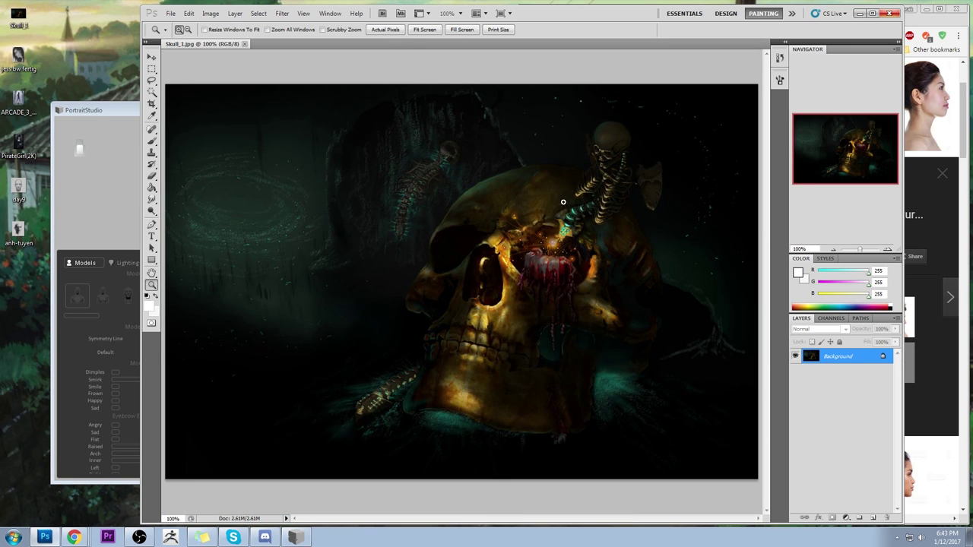
left_click(564, 245, "alt")
left_click(563, 245, "alt")
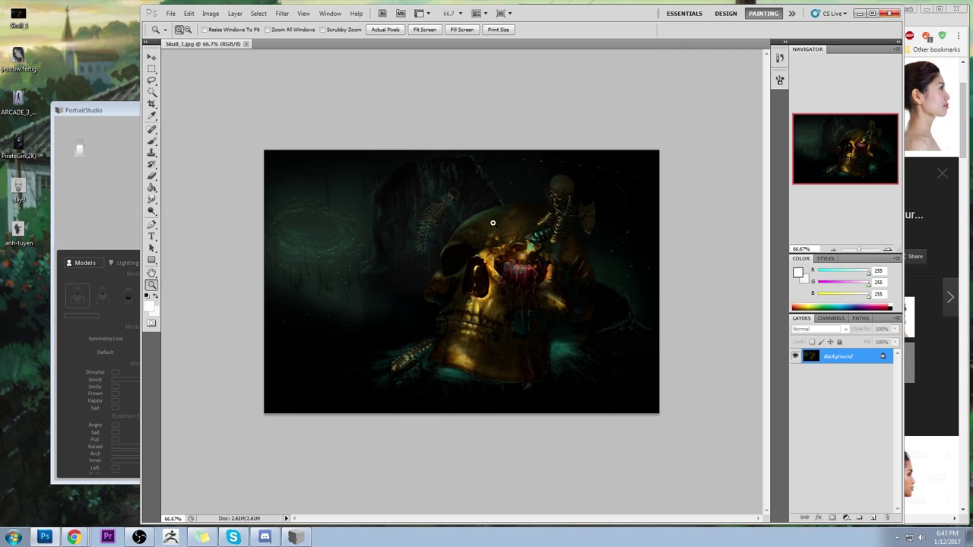
key("b")
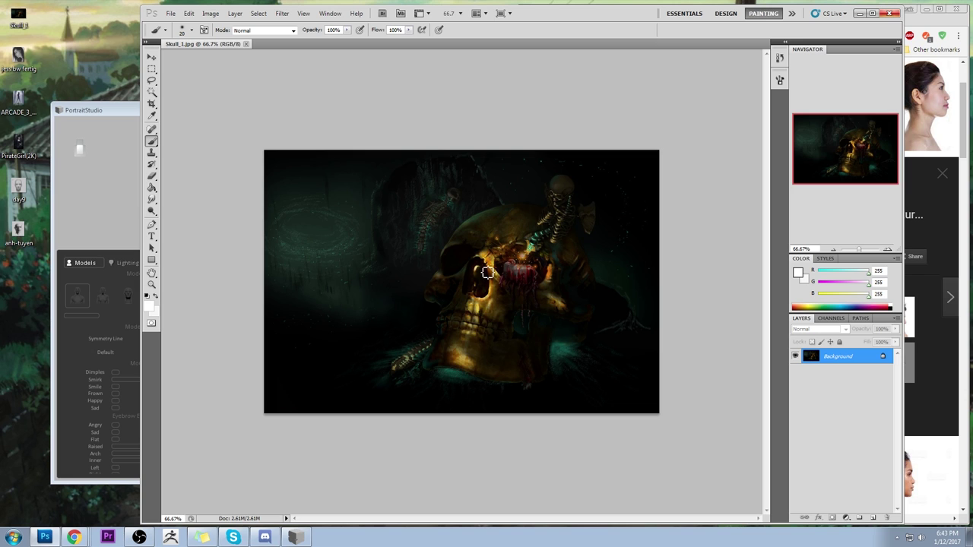
Step: Add a Color Dodge layer and paint a sampled orange glow over the skull's upper right
key("bracketright")
key("bracketright")
left_click(872, 518)
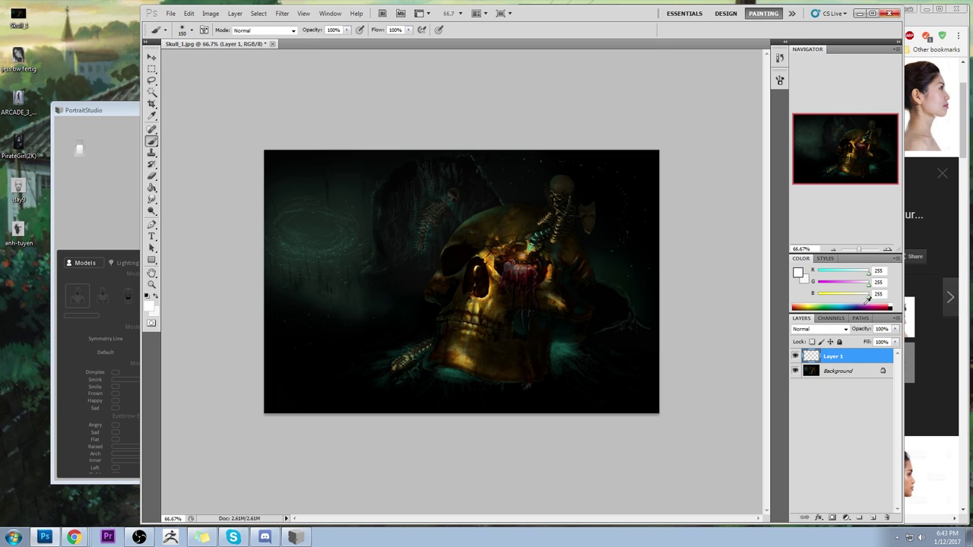
left_click(832, 330)
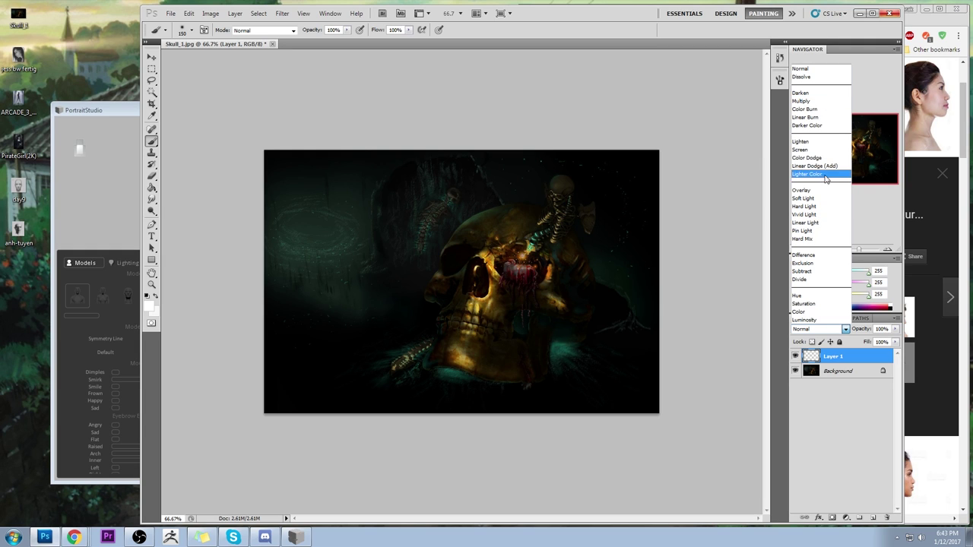
left_click(806, 157)
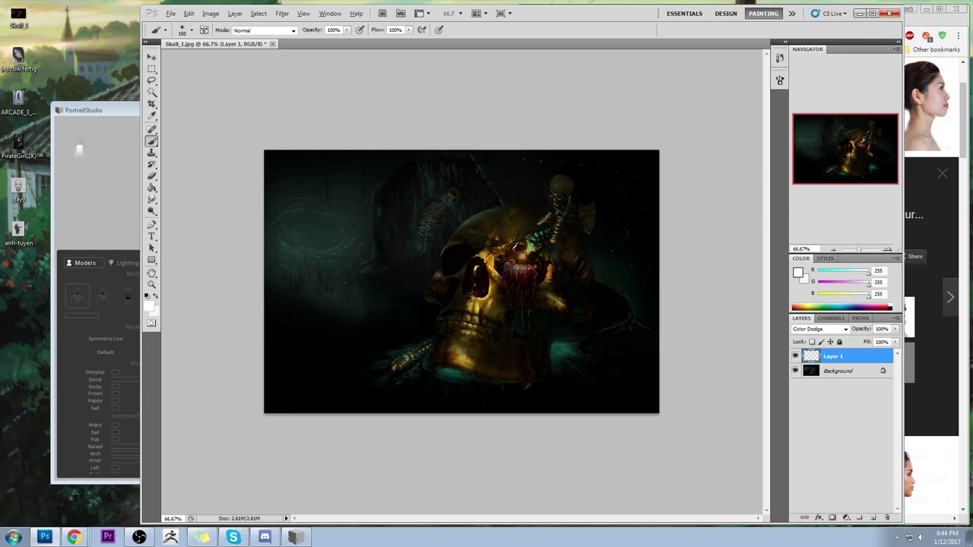
left_click(494, 260, "alt")
mouse_move(490, 234)
left_mouse_down()
mouse_move(524, 202)
mouse_move(511, 205)
mouse_move(508, 242)
mouse_move(494, 228)
left_mouse_up()
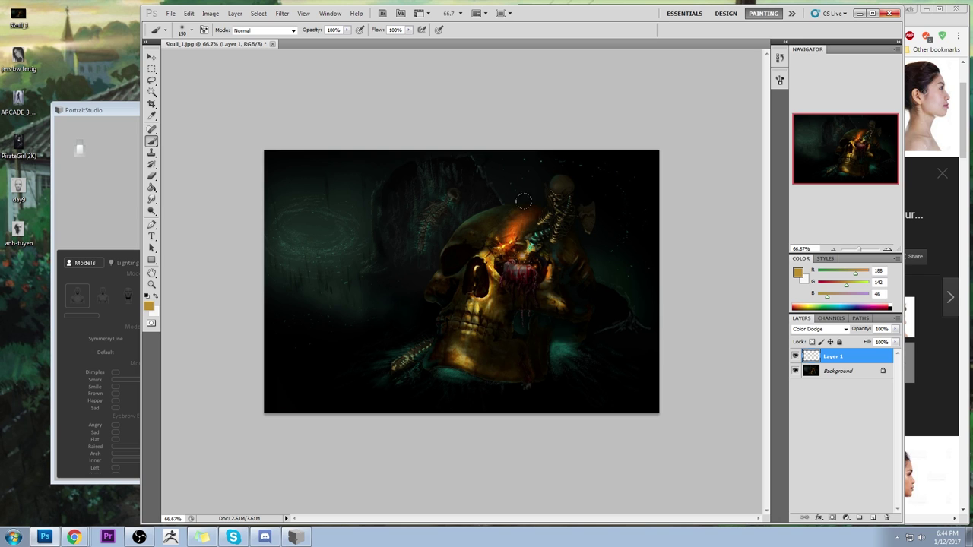
Step: Add a Color-mode layer and tint the skull glow with a sampled brighter gold
right_click(842, 357)
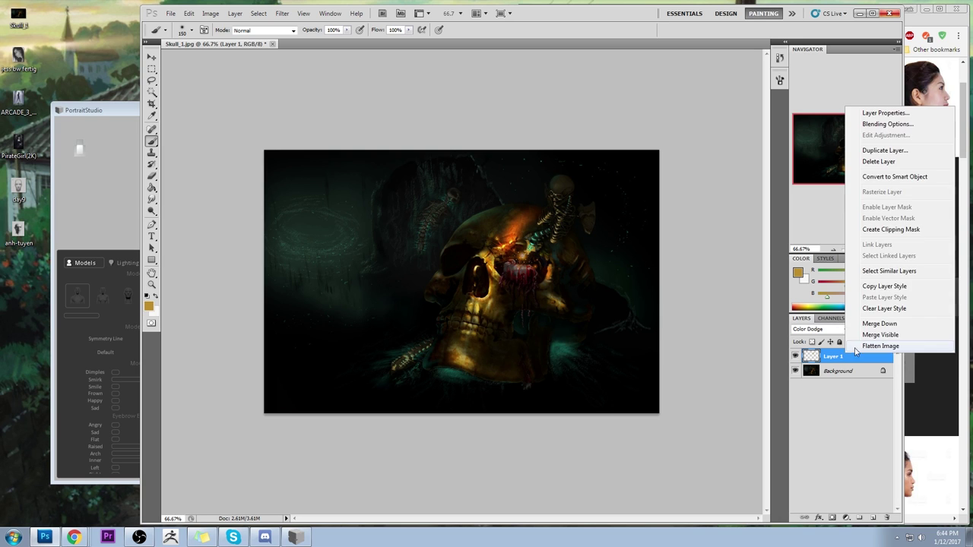
left_click(828, 364)
left_click(872, 517)
left_click(836, 329)
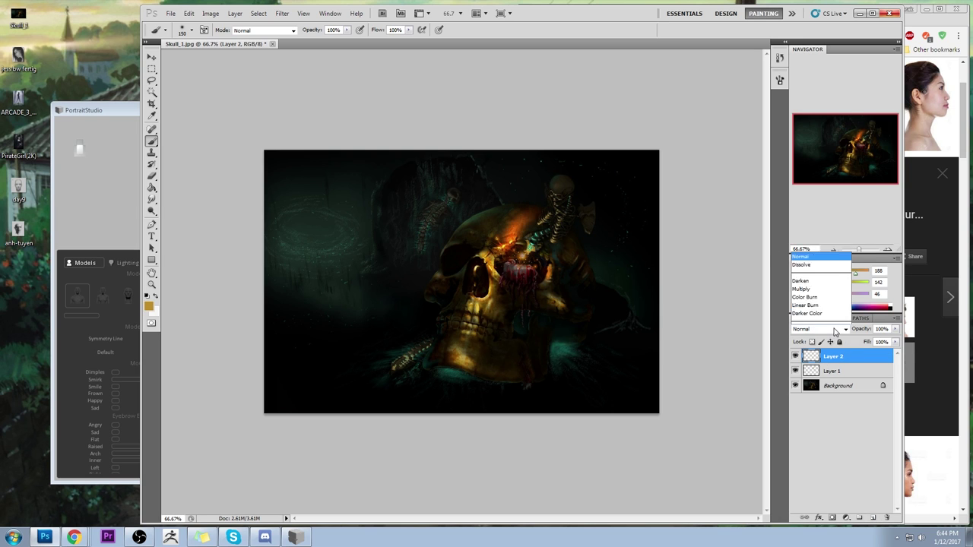
left_click(798, 312)
left_click(836, 329)
left_click(798, 311)
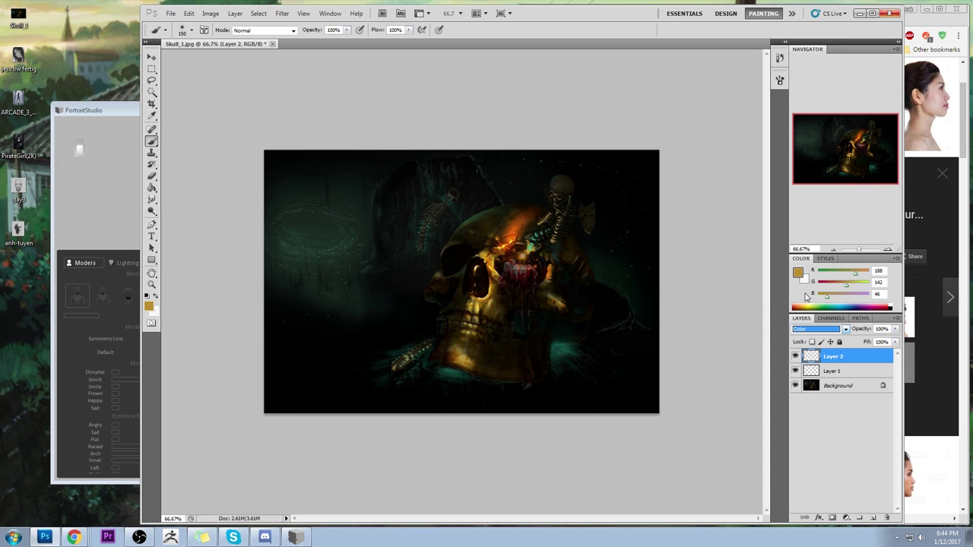
left_click(797, 272)
left_click(704, 178)
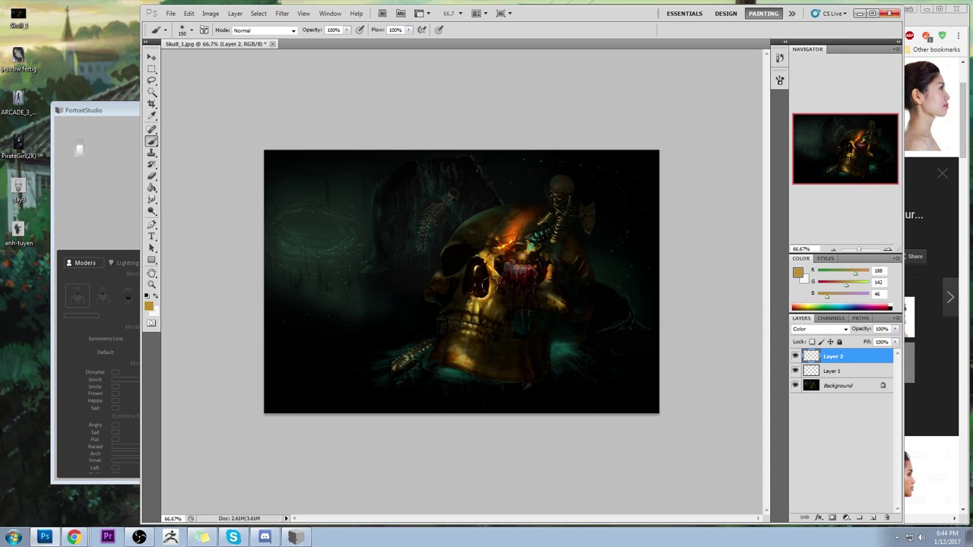
left_click(492, 288, "alt")
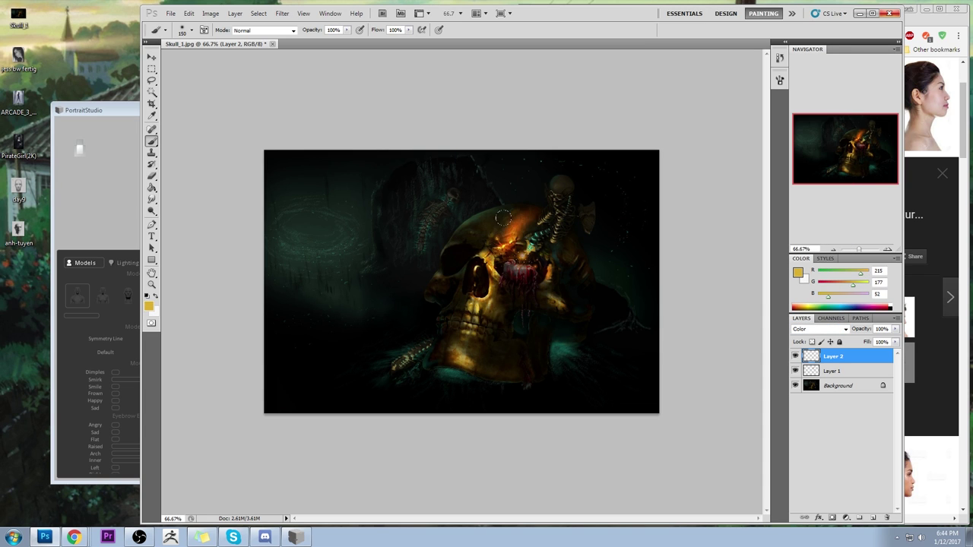
left_click_drag(504, 218, 495, 225)
left_click(843, 369)
Step: Merge all layers into the background, dodge highlights, and add a new empty layer
key("ctrl+shift+e")
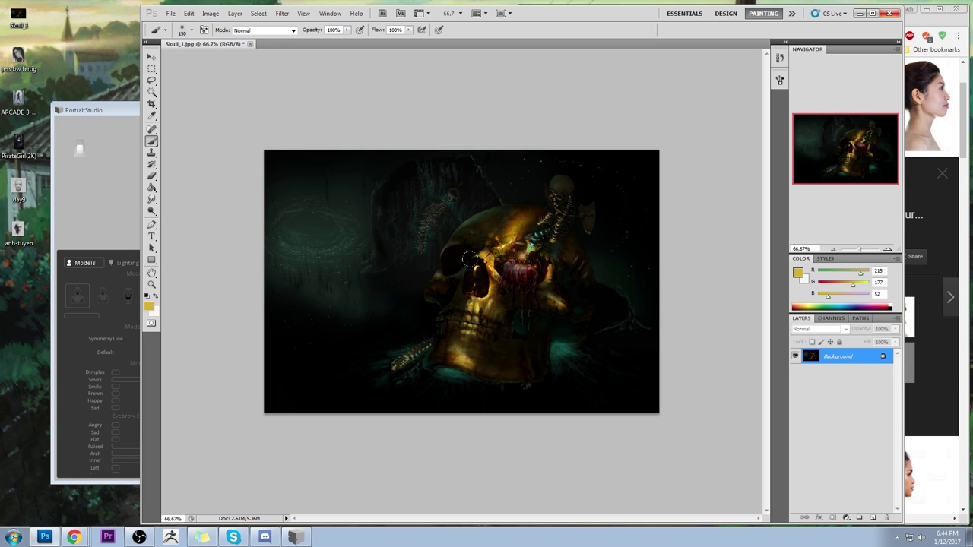
left_click(462, 368, "alt")
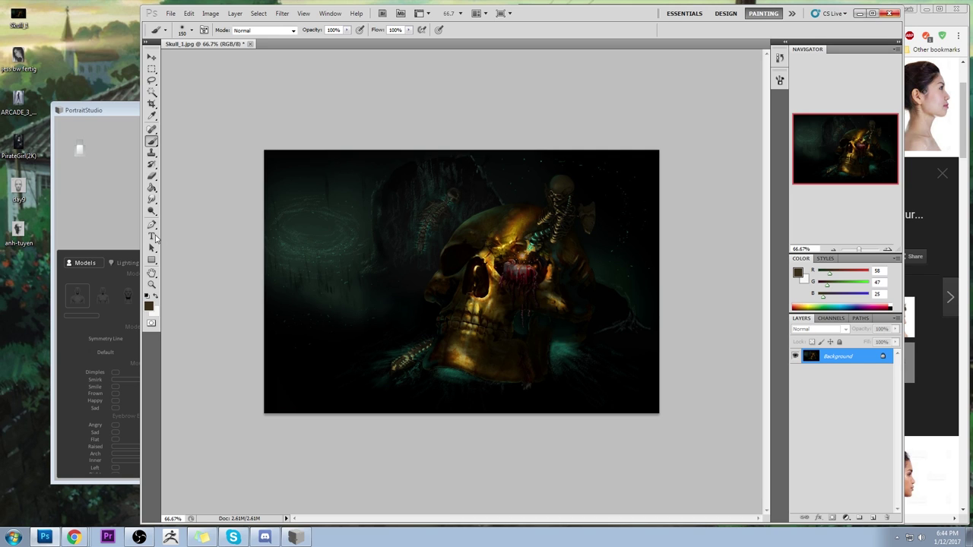
left_click_drag(151, 211, 191, 219)
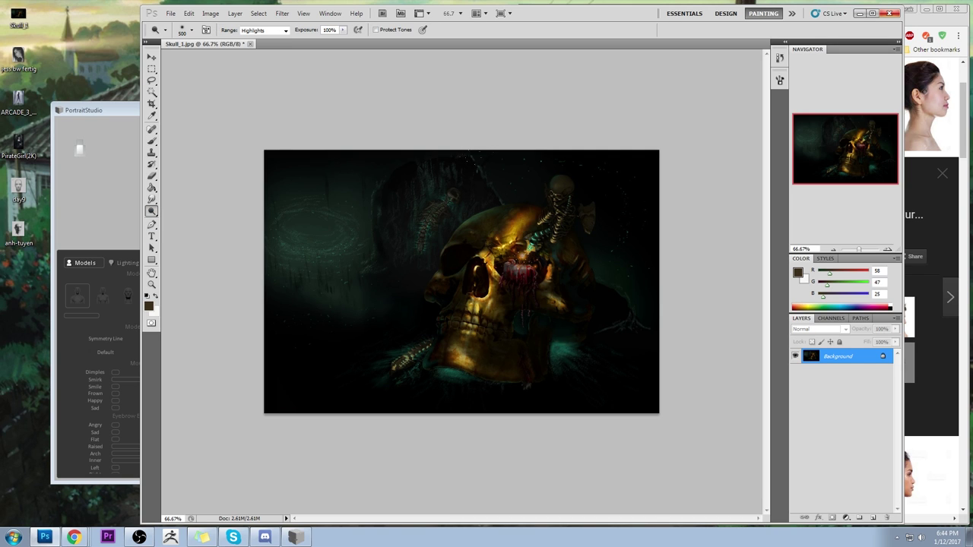
left_click(873, 518)
key("b")
Step: Sample gold for the beam and set its layer to Linear Dodge (Add) at 31% fill
left_click(512, 238, "alt")
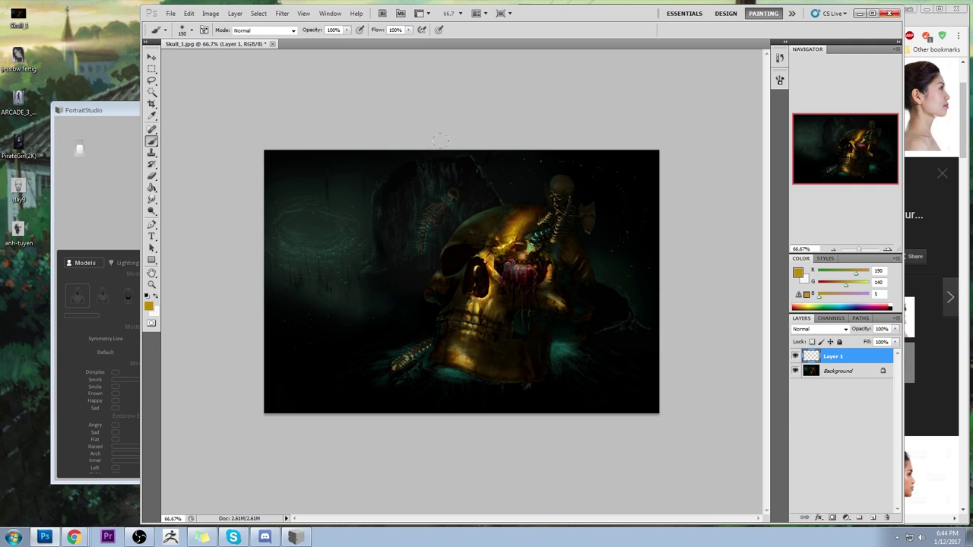
left_click(819, 328)
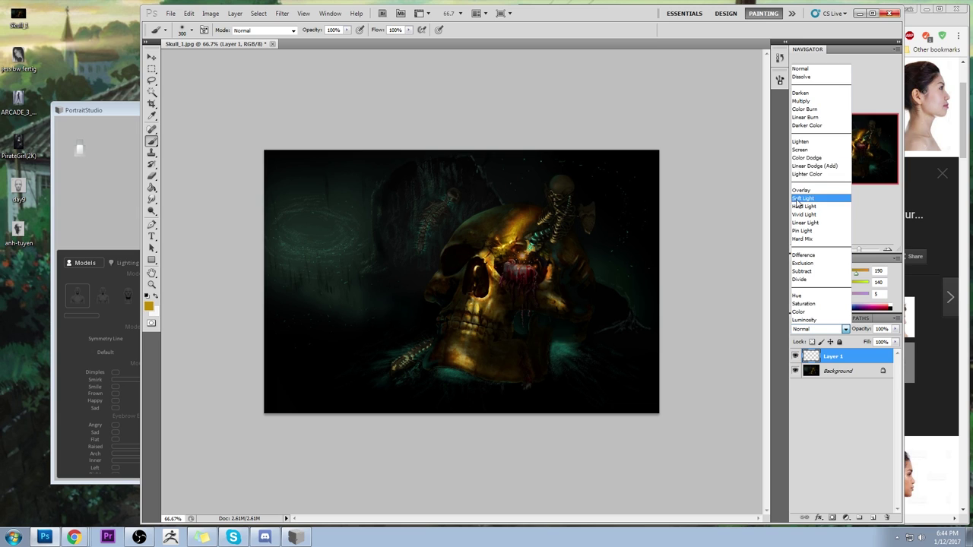
left_click(817, 202)
key("bracketright")
key("bracketright")
key("bracketright")
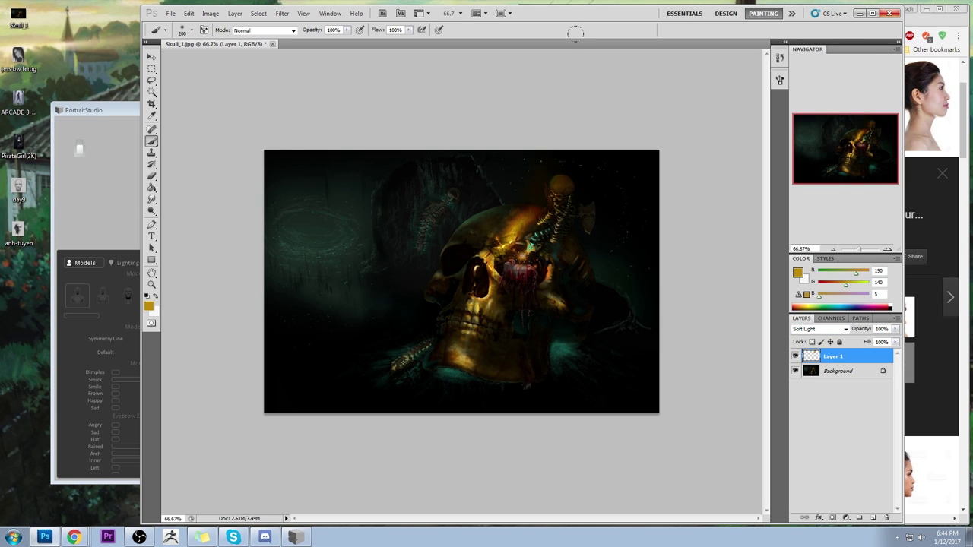
left_click(826, 328)
left_click(802, 70)
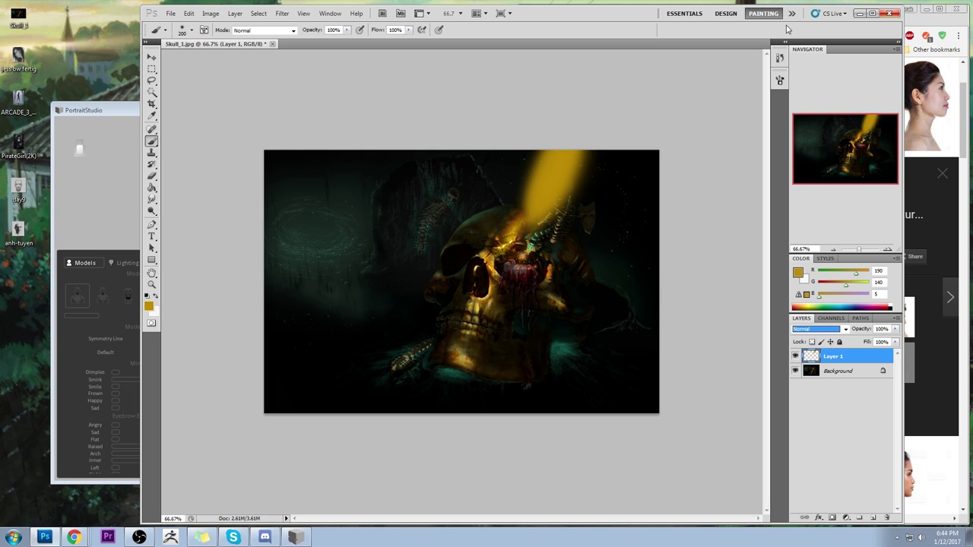
key("Down")
key("Down")
key("Down")
key("Down")
key("Down")
key("Down")
key("Down")
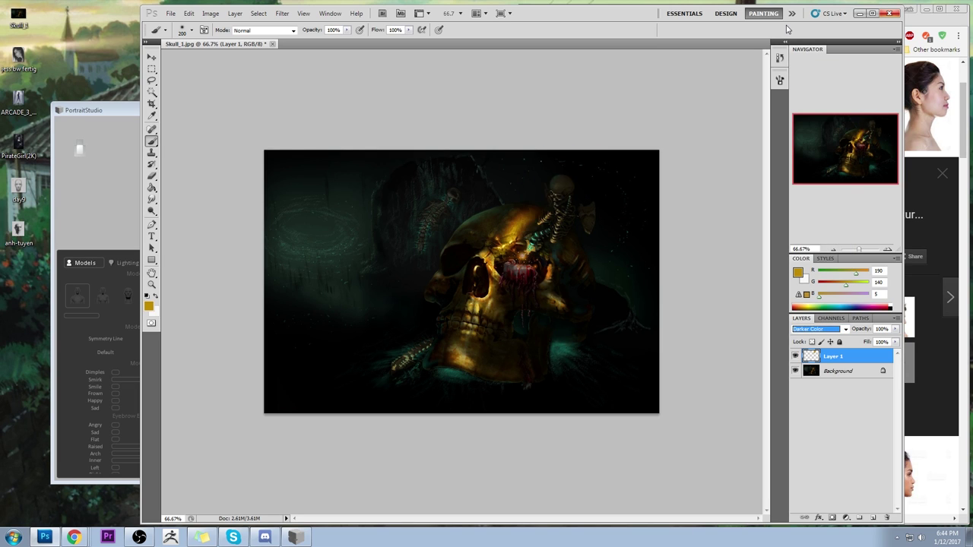
key("Down")
key("Down")
key("Down")
key("Down")
key("Down")
key("Up")
key("Up")
key("Up")
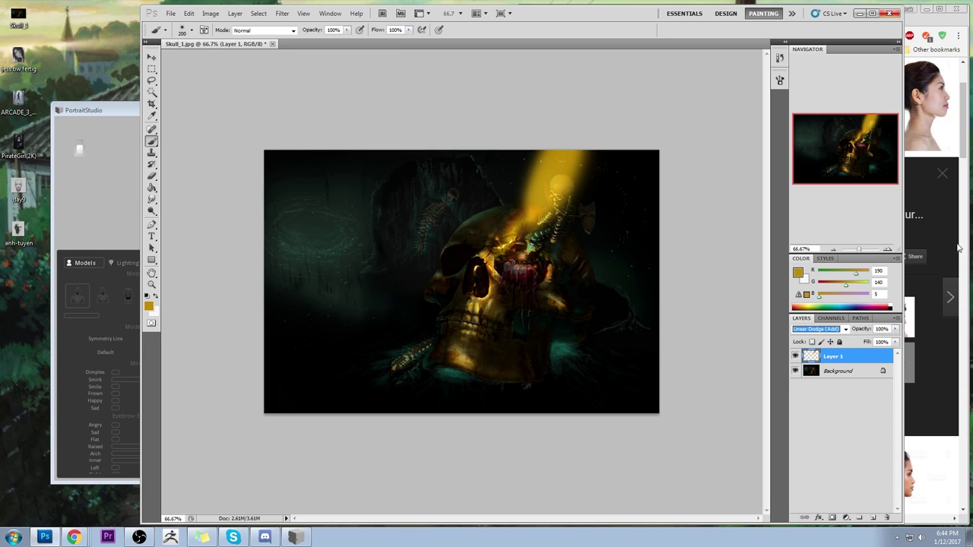
left_click_drag(895, 342, 859, 355)
Step: Erase part of the glow at the top with a smaller eraser
key("e")
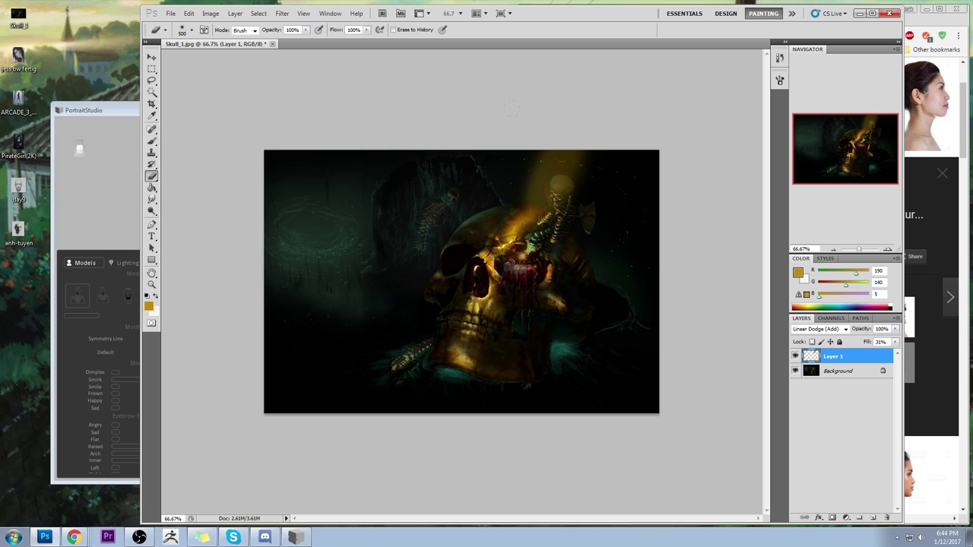
key("bracketleft")
mouse_move(525, 124)
left_mouse_down()
mouse_move(490, 181)
mouse_move(547, 111)
mouse_move(568, 129)
mouse_move(568, 119)
left_mouse_up()
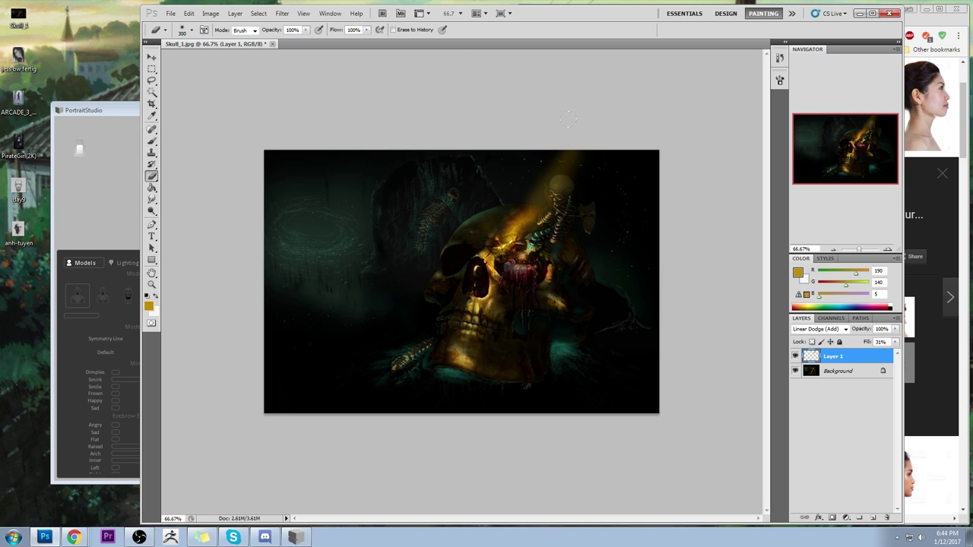
Step: Try brightening and widening the beam with a 500 brush, undoing both strokes
key("b")
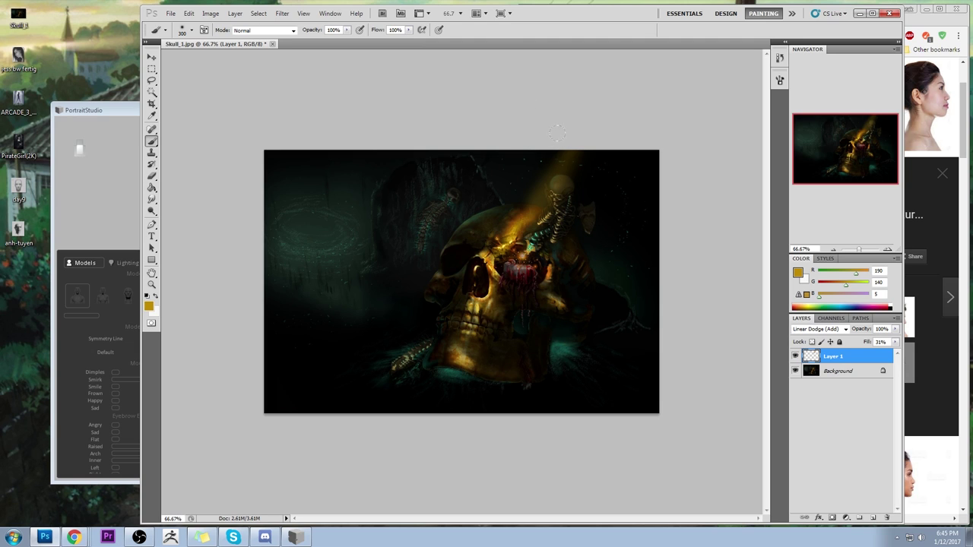
key("bracketright")
key("bracketright")
left_click_drag(572, 210, 532, 251)
key("ctrl+z")
left_click_drag(532, 164, 506, 190)
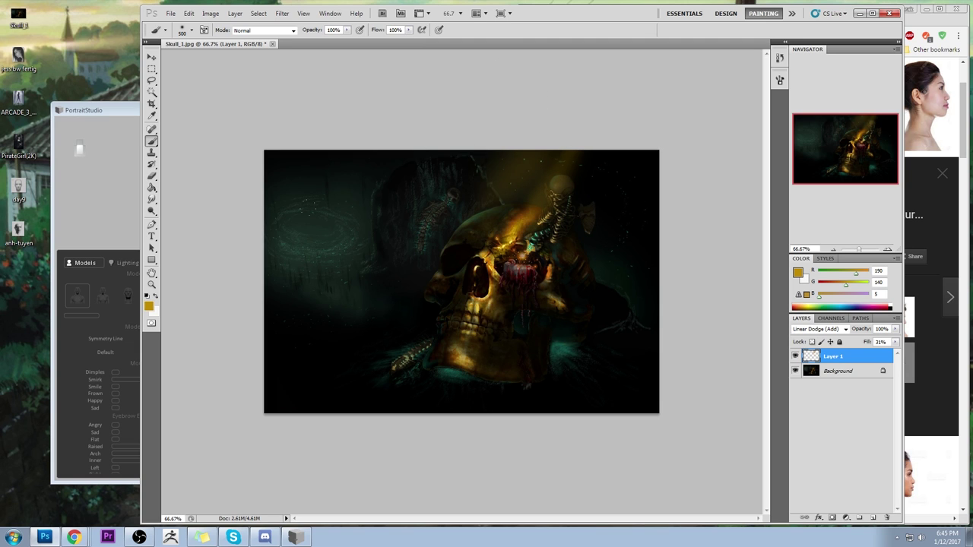
key("ctrl+z")
Step: Lower brush opacity to 62% and try glow strokes upper-left and beside the skull, undoing both
left_click_drag(346, 30, 334, 44)
left_click_drag(483, 69, 188, 149)
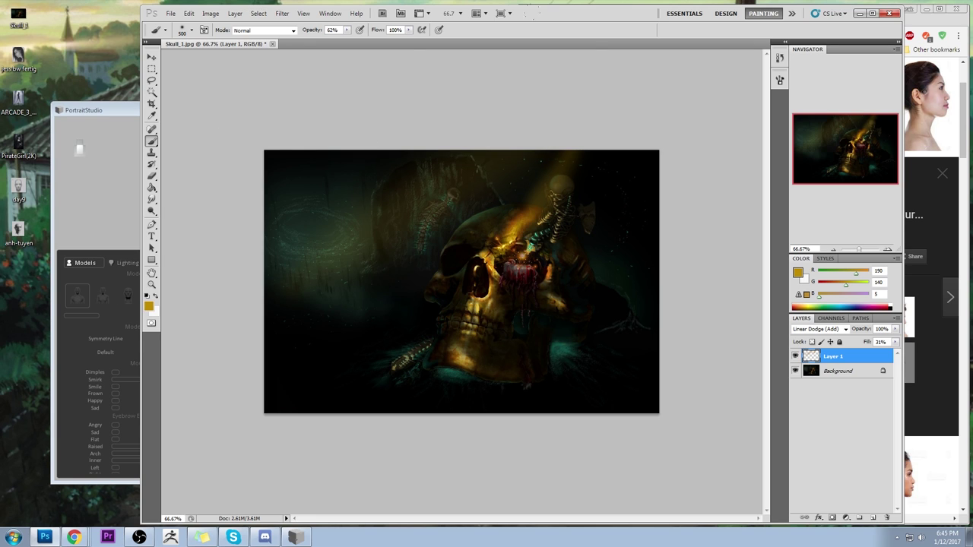
key("ctrl+z")
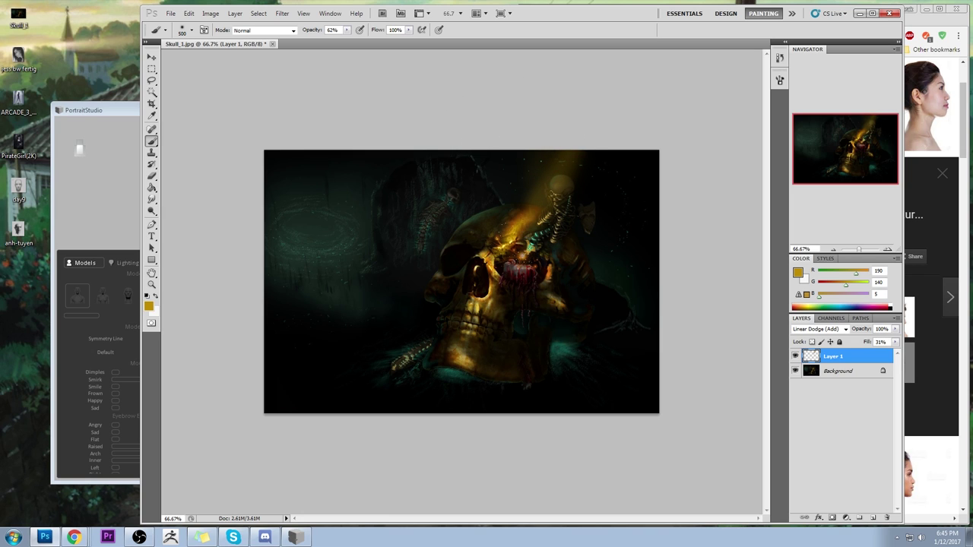
left_click_drag(589, 304, 586, 156)
key("ctrl+z")
Step: Repaint the glow stroke right of the skull with a resized brush
key("bracketleft")
key("bracketleft")
key("bracketleft")
key("bracketleft")
left_click_drag(536, 292, 600, 155)
key("ctrl+z")
key("bracketright")
key("bracketright")
left_click_drag(580, 312, 581, 179)
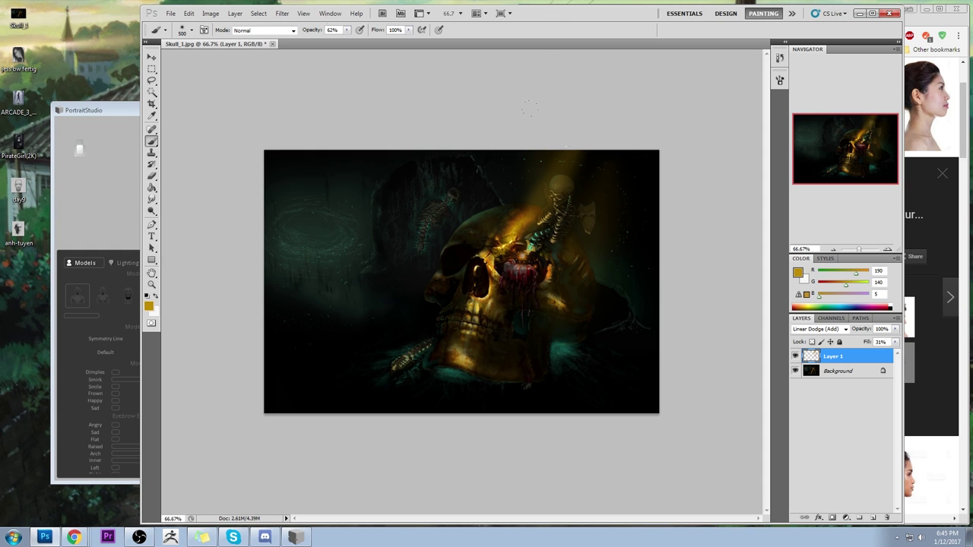
Step: Pick a darker orange paint colour and switch to the Eraser
key("e")
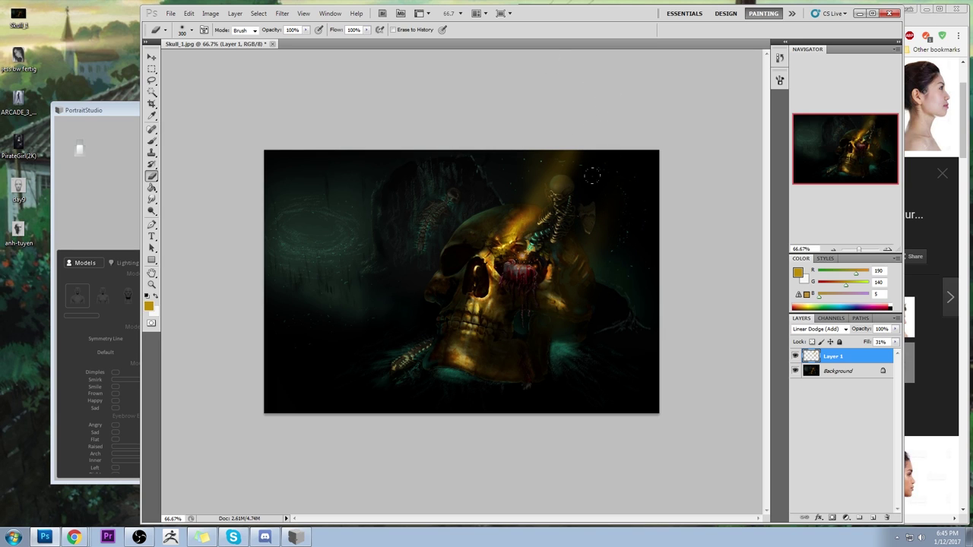
key("b")
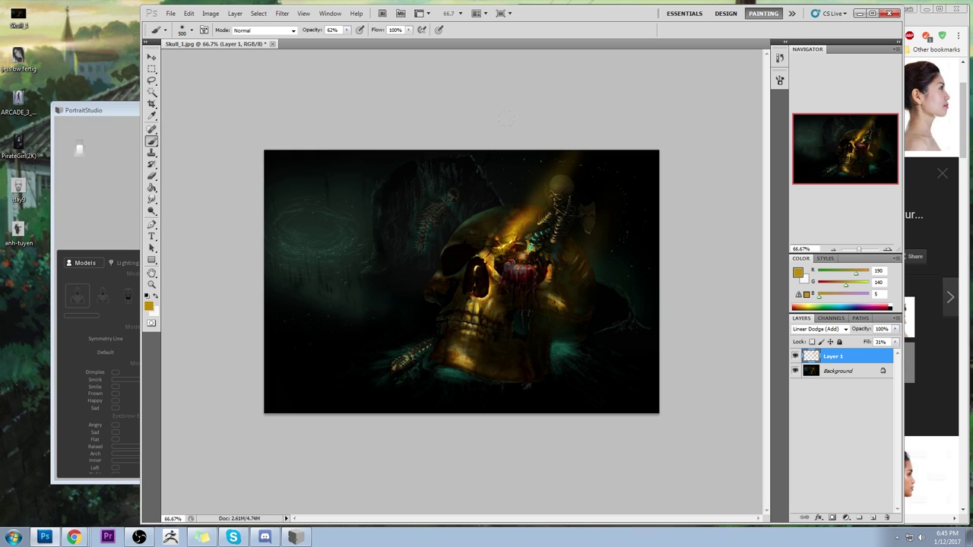
left_click(535, 208, "alt")
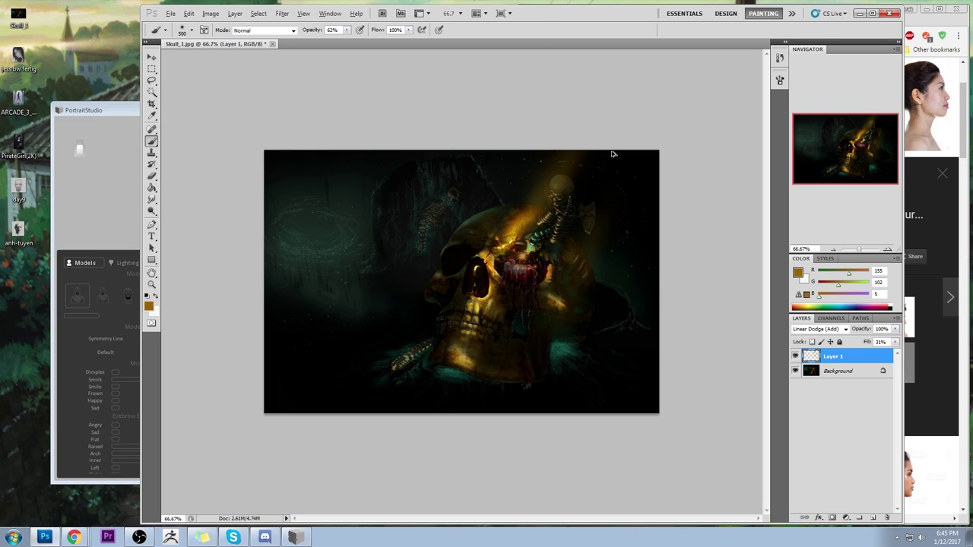
key("e")
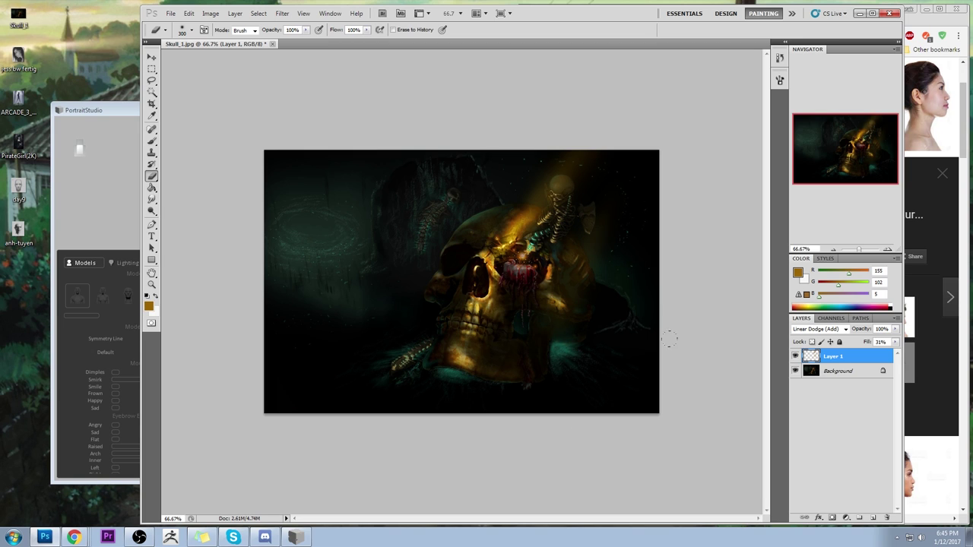
Step: Toggle Layer 1's visibility repeatedly to compare the painting with and without the glow
left_click(795, 356)
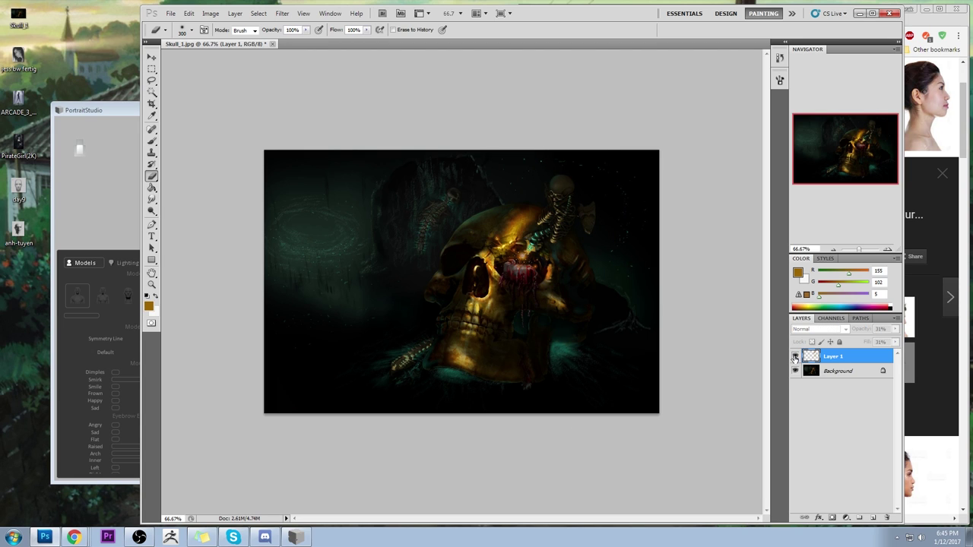
left_click(794, 355)
left_click(795, 356)
left_click(795, 357)
left_click(795, 356)
left_click(795, 357)
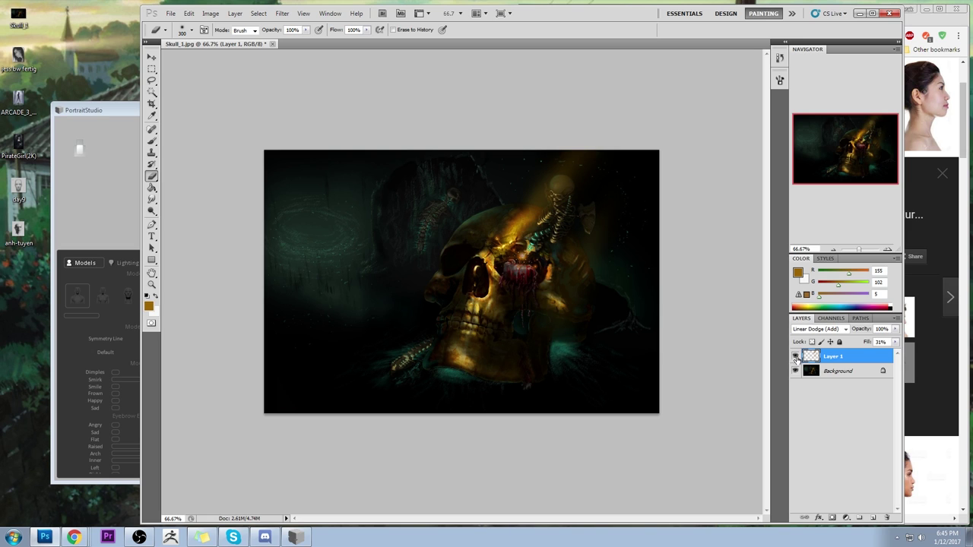
left_click(795, 356)
left_click(795, 357)
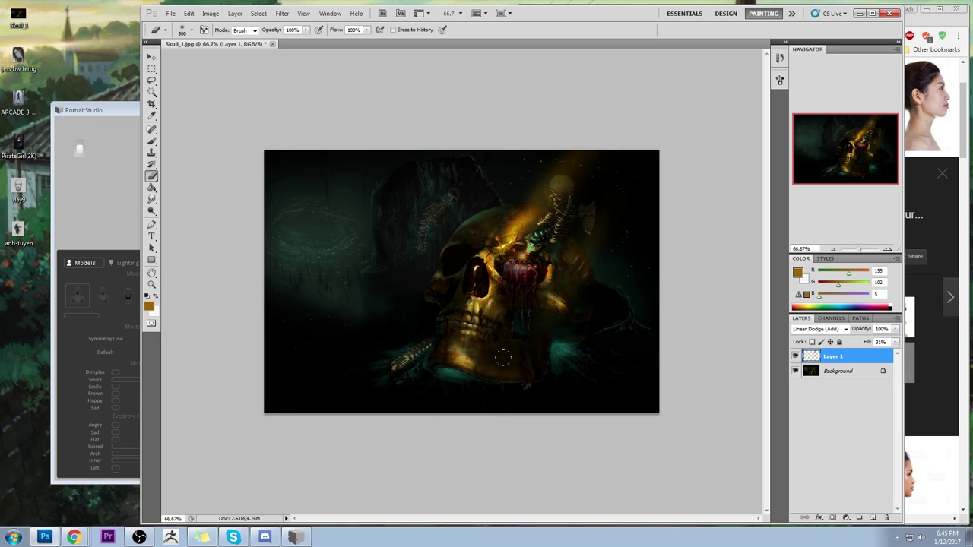
Step: Add a new Layer 2 and set the foreground colour to pure red (255, 0, 0)
left_click(873, 517)
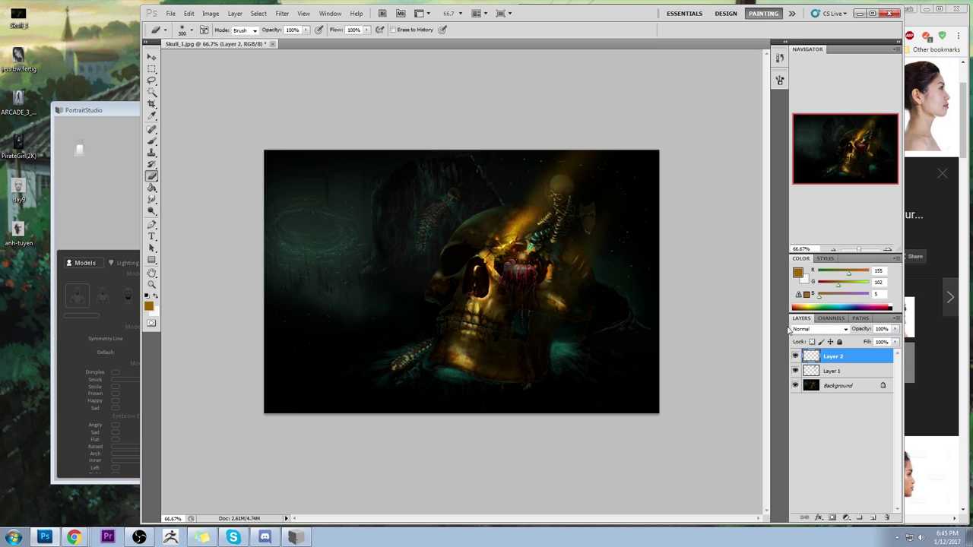
left_click(798, 272)
type("255")
key("Tab")
type("0")
key("Tab")
type("0")
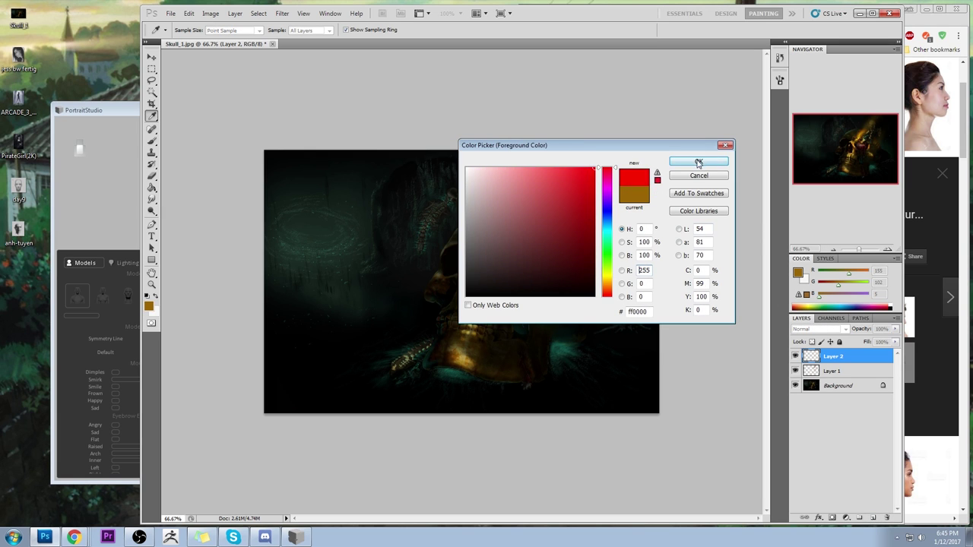
key("Return")
Step: Paint a red dab in the eye socket and shift its hue to green with Hue/Saturation
key("b")
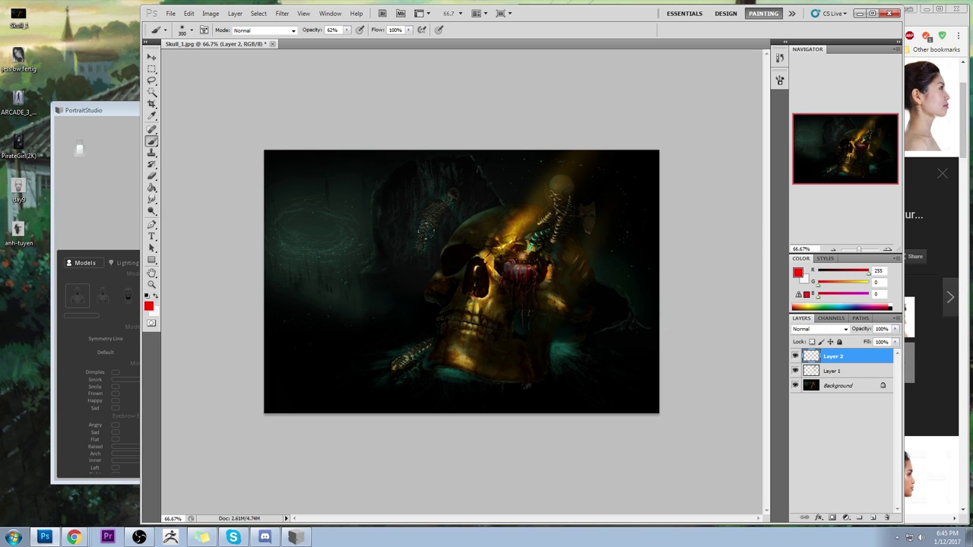
key("bracketleft")
left_click(458, 261)
key("ctrl+u")
left_click_drag(639, 189, 673, 193)
left_click(739, 144)
Step: Open and close Layer 2's properties without renaming, and make the brush much smaller
key("m")
left_click(541, 253)
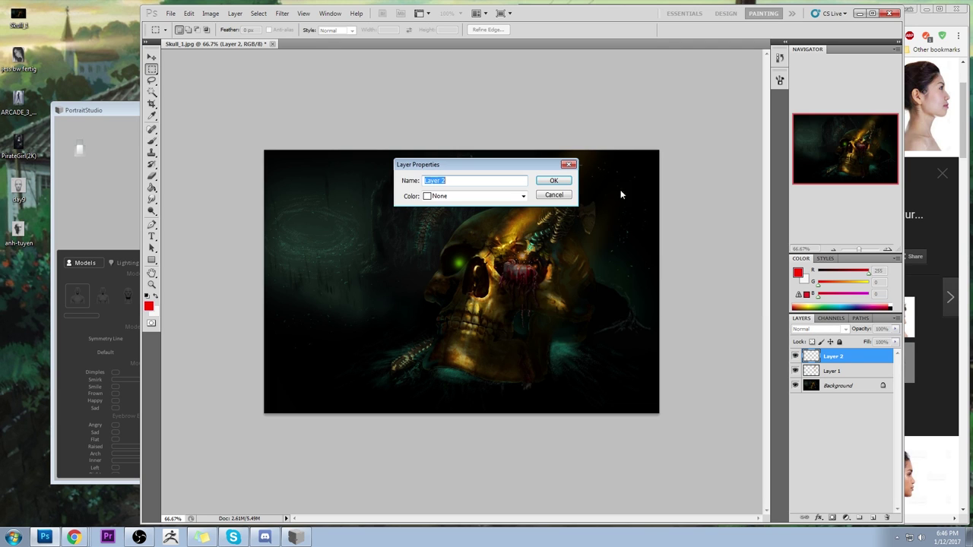
key("Return")
key("b")
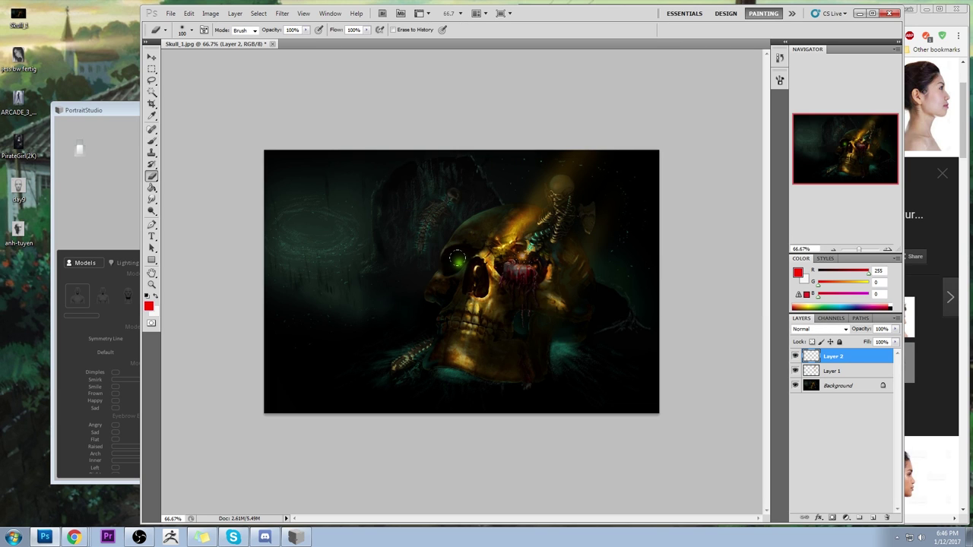
key("bracketleft")
key("bracketleft")
key("bracketleft")
key("bracketleft")
key("bracketleft")
key("bracketleft")
key("bracketleft")
key("bracketleft")
key("bracketleft")
Step: Toggle the green eye layer to compare, leave it hidden, and select Layer 1
left_click(794, 357)
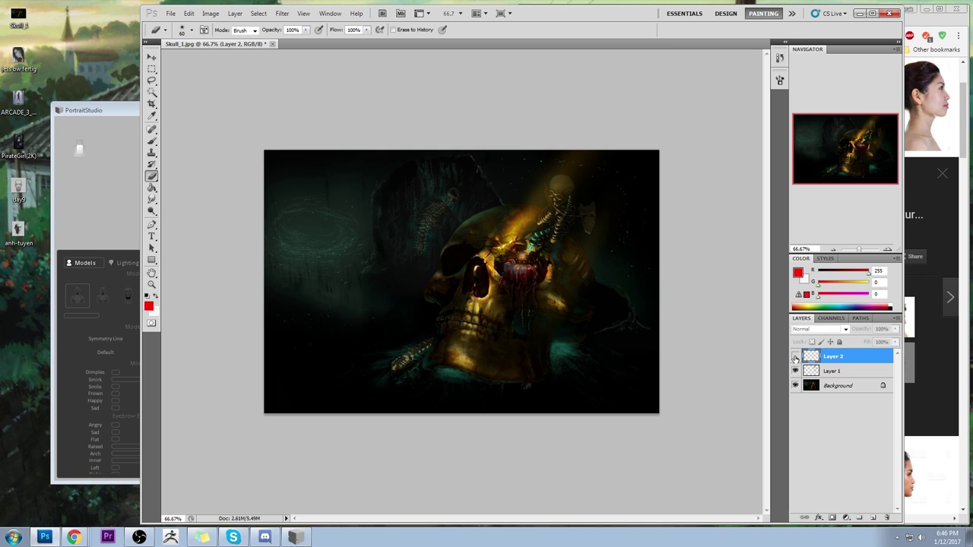
left_click(795, 357)
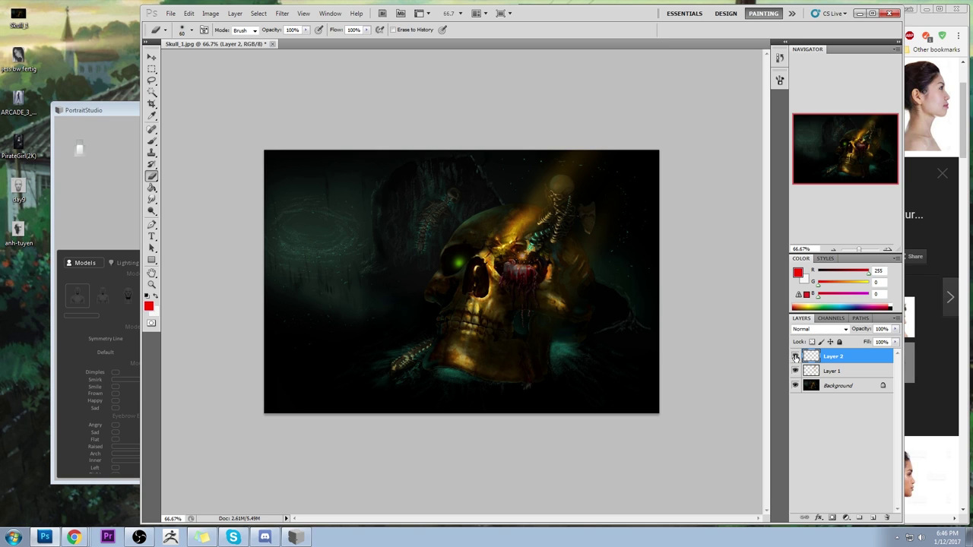
left_click(795, 358)
left_click(847, 371)
Step: Flatten the image, discarding the hidden green eye layer
right_click(848, 374)
left_click(866, 366)
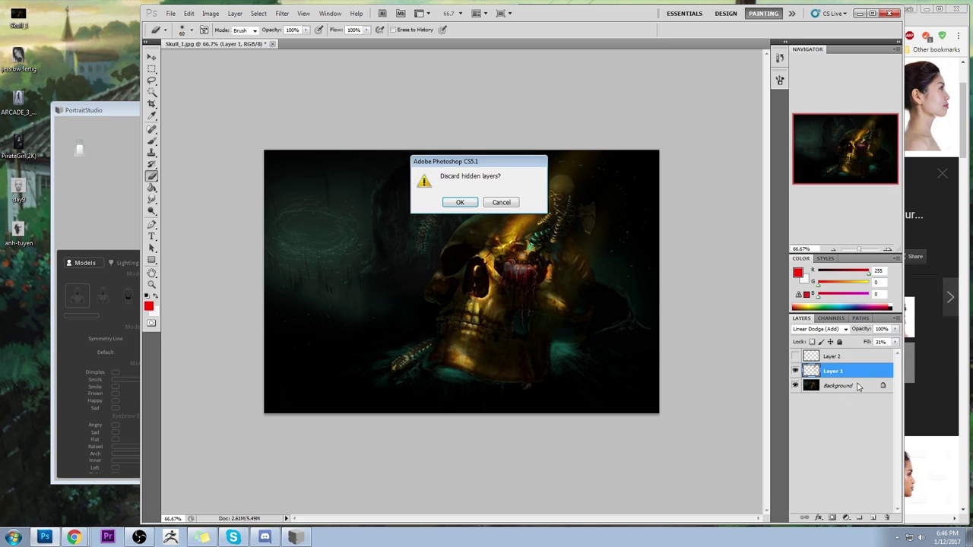
left_click(460, 202)
Step: Revert to the original Skull_1.jpg snapshot and paste the painting in place as a layer
key("ctrl+a")
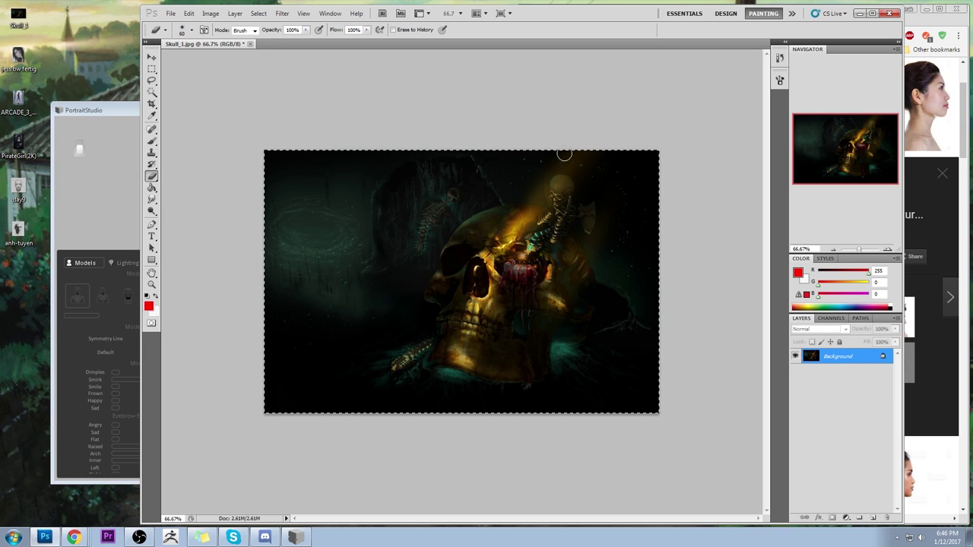
left_click(779, 58)
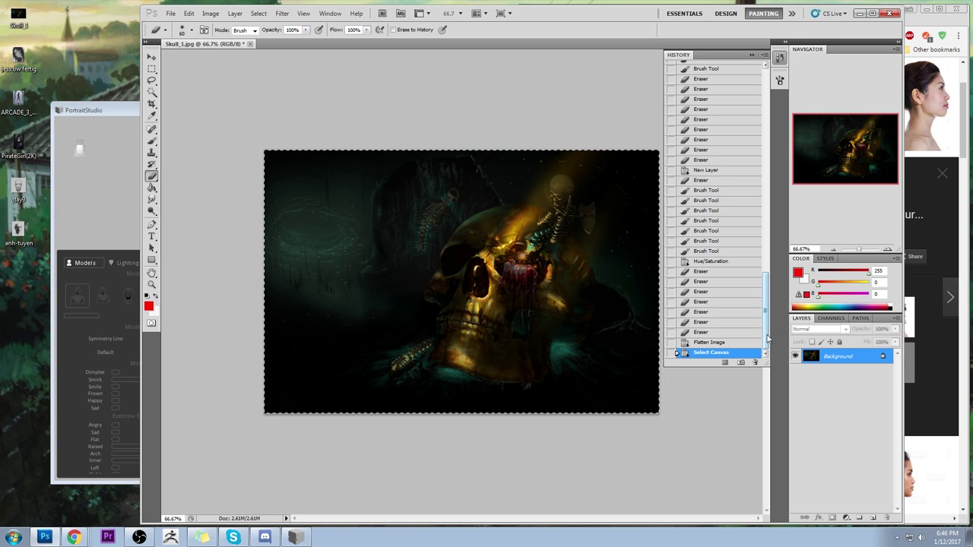
scroll(756, 266, "up", 15)
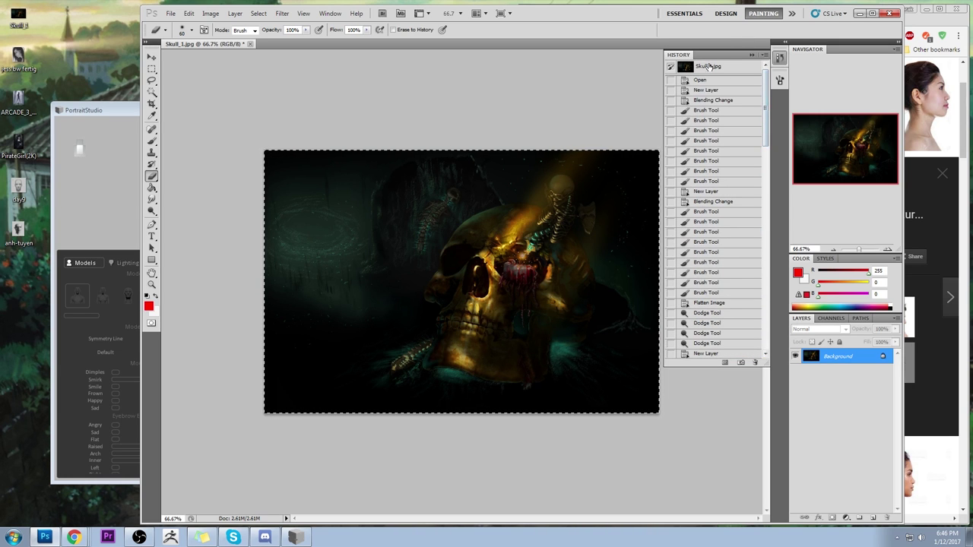
left_click(731, 70)
key("ctrl+shift+v")
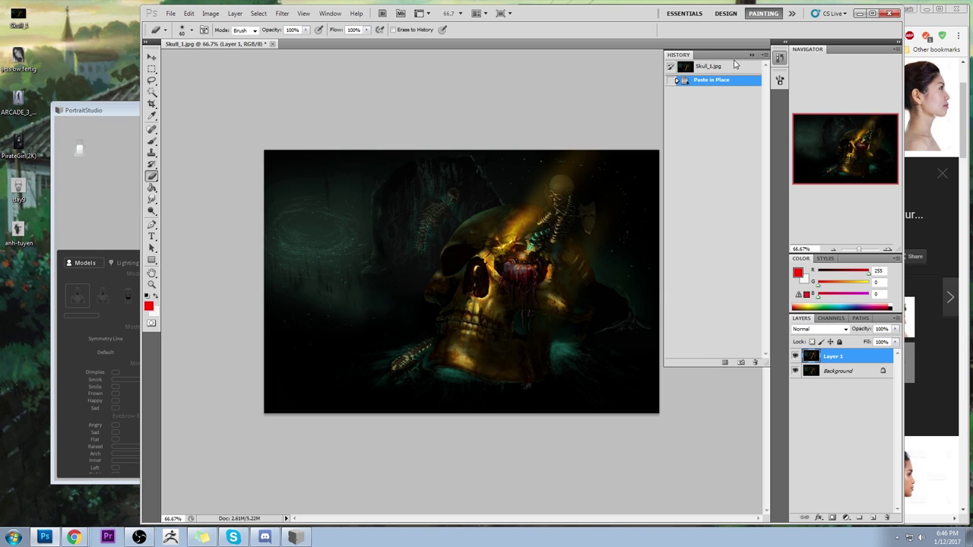
left_click(752, 55)
Step: Toggle the pasted golden glow layer off and on to compare
left_click(795, 356)
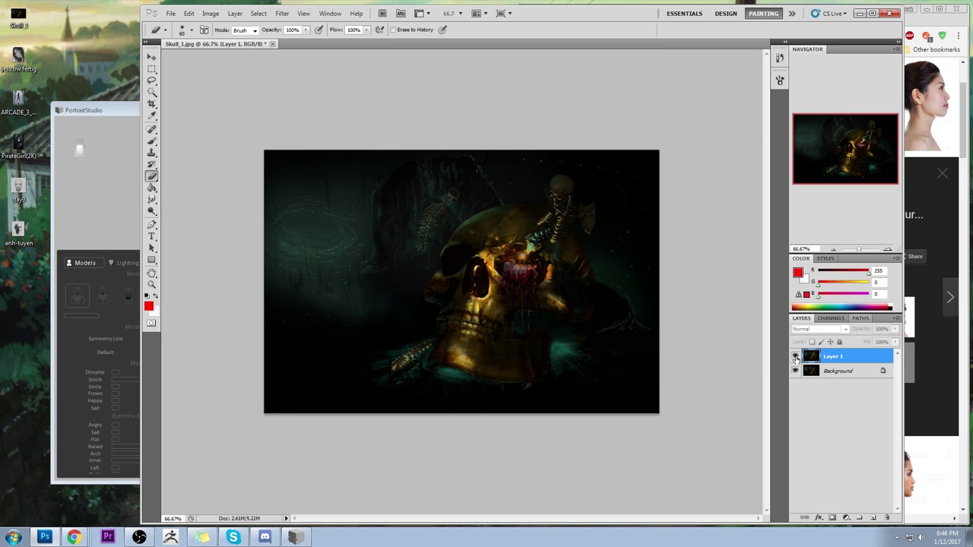
left_click(795, 356)
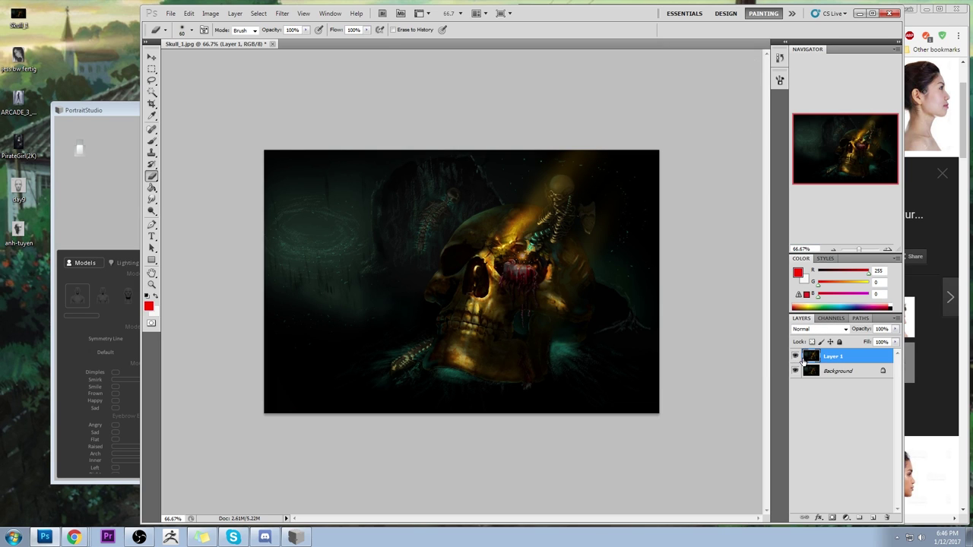
left_click(795, 357)
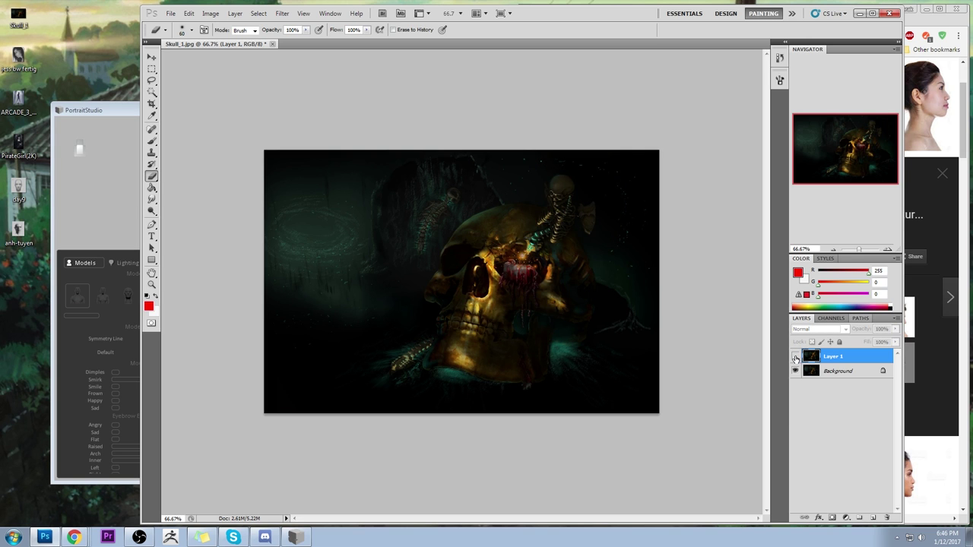
left_click(795, 356)
Step: Zoom in and pan over the skull's eye, candle and skeleton figure
key("z")
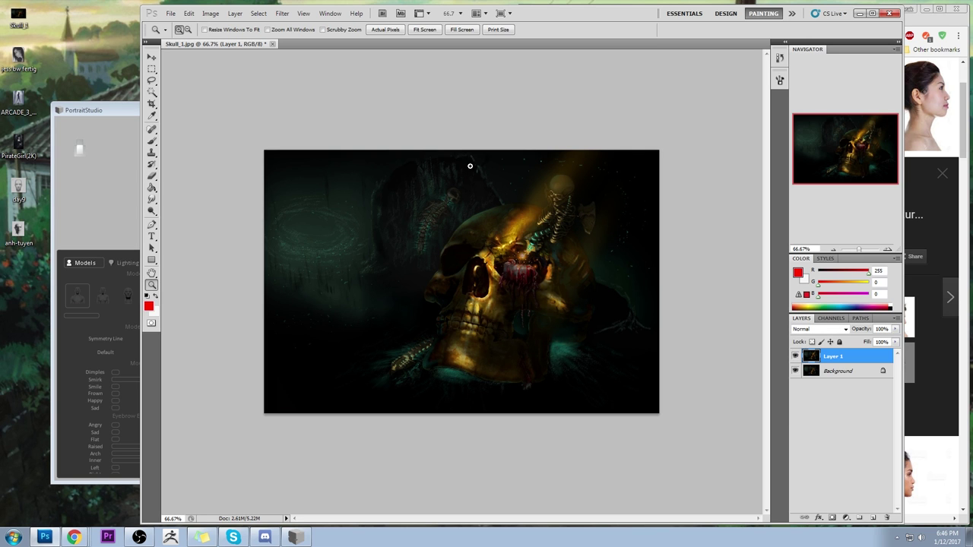
left_click_drag(470, 166, 612, 283)
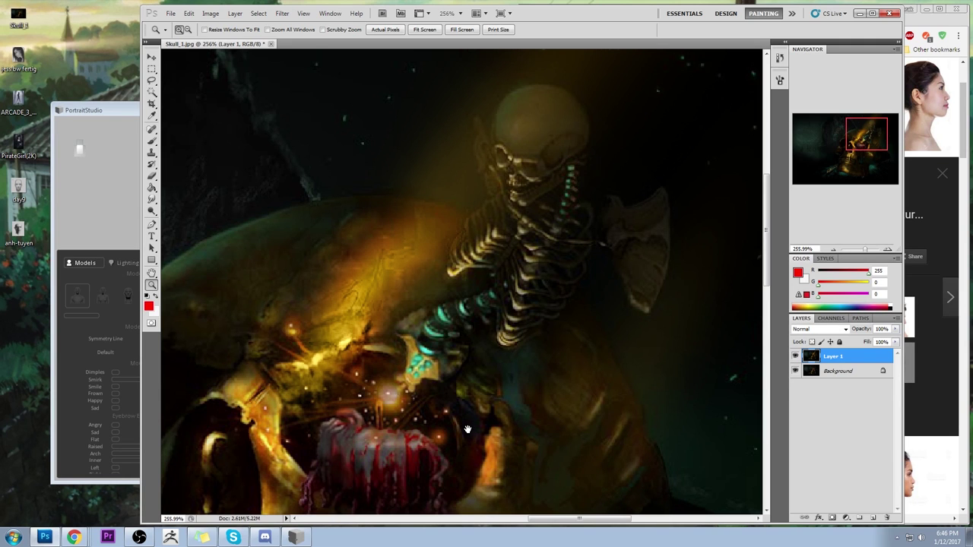
left_click_drag(467, 430, 465, 310)
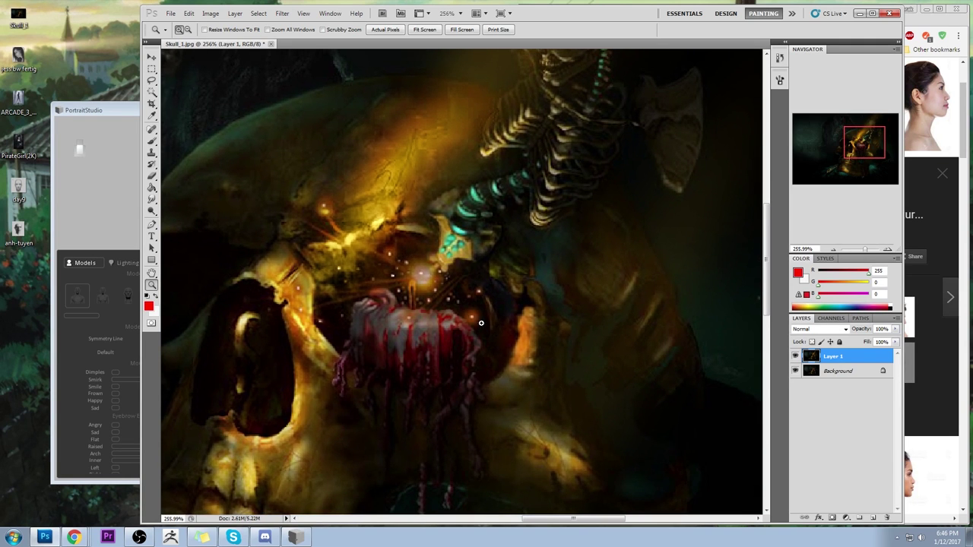
left_click_drag(557, 241, 494, 293)
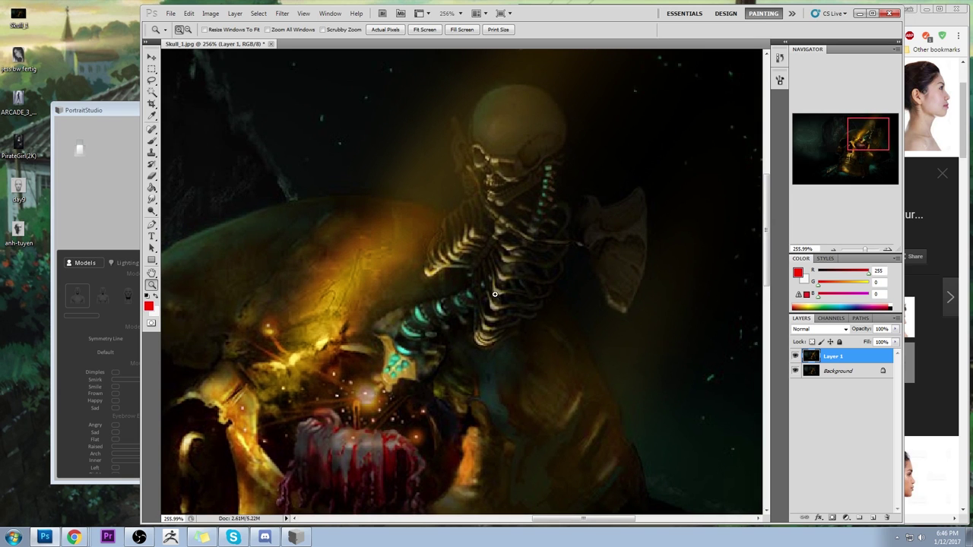
scroll(581, 266, "down", 3)
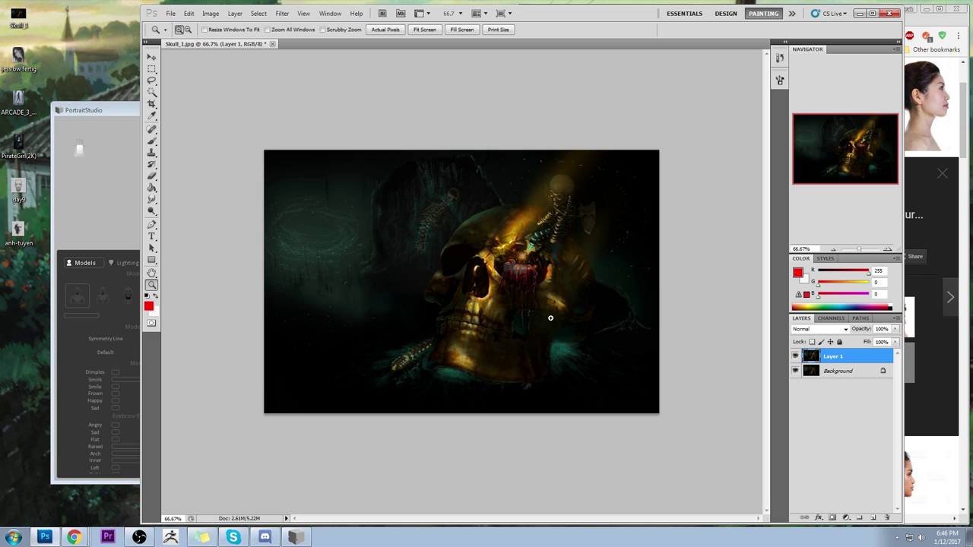
Step: Cancel a close attempt and flatten the layers into a single Background
left_click(273, 44)
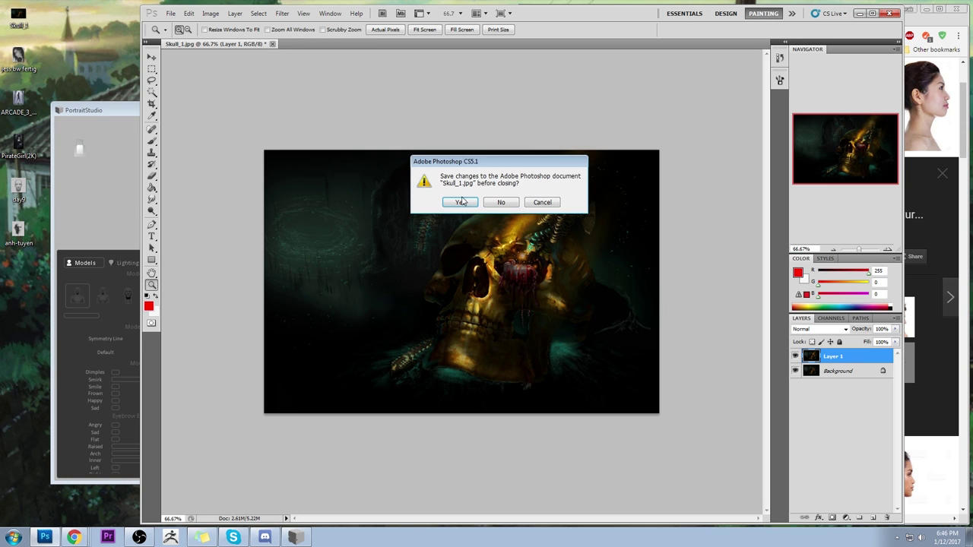
left_click(513, 206)
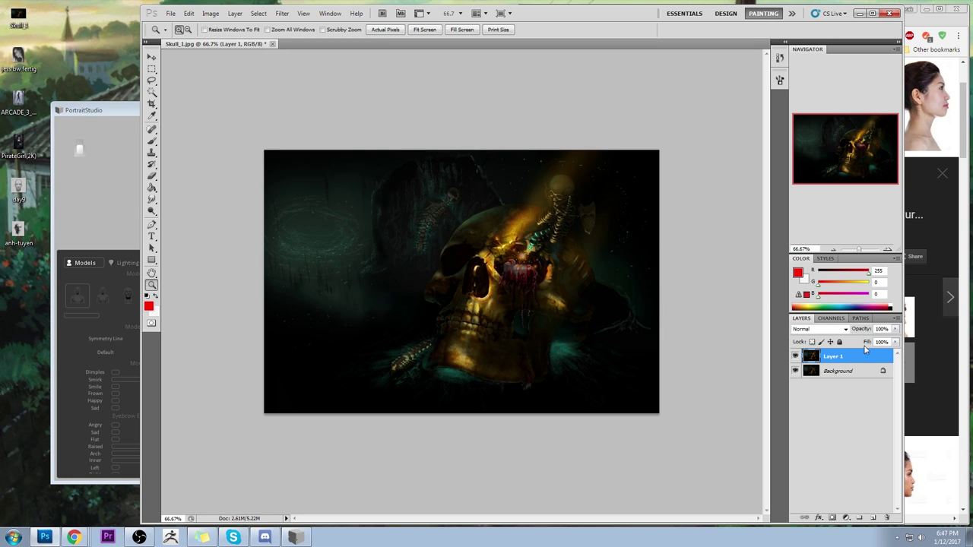
right_click(847, 356)
left_click(832, 348)
Step: Close Skull_1.jpg, saving changes with the default JPEG options
left_click(250, 43)
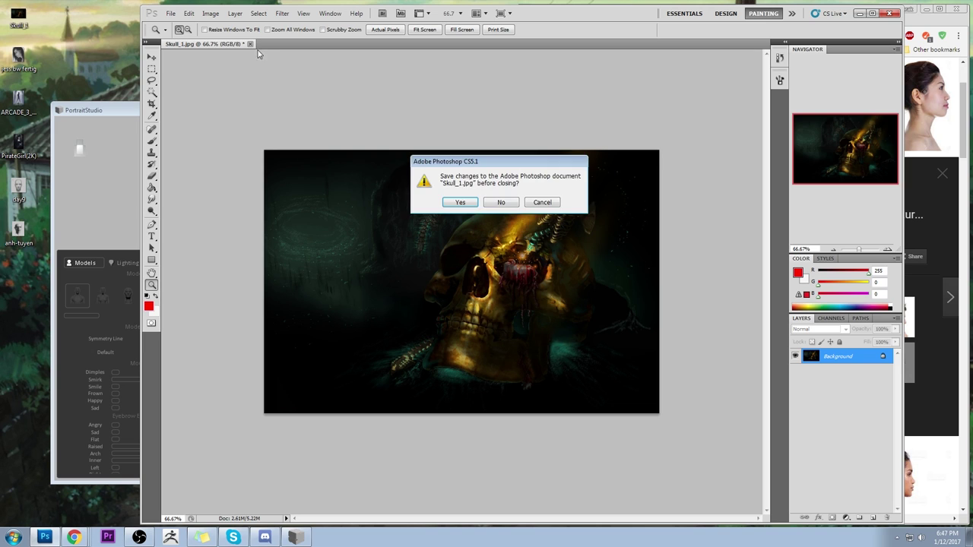
key("Return")
left_click(544, 148)
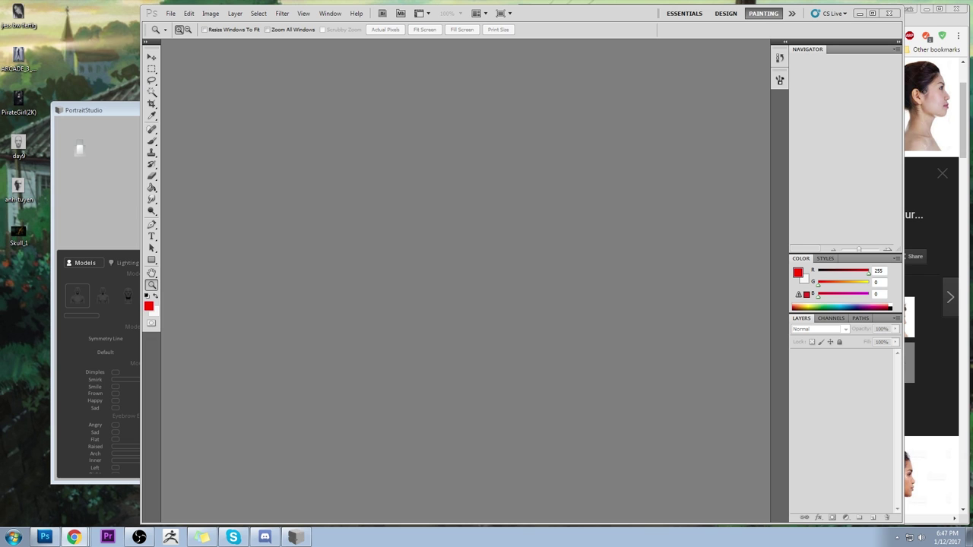
Step: Bring Chrome forward and load istebrak.com from the address bar
left_click(906, 12)
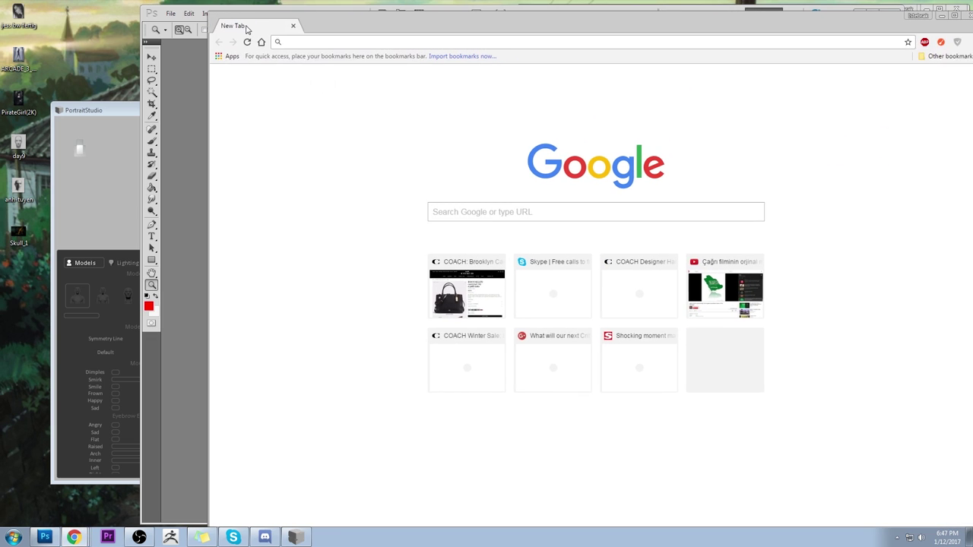
type("wwww")
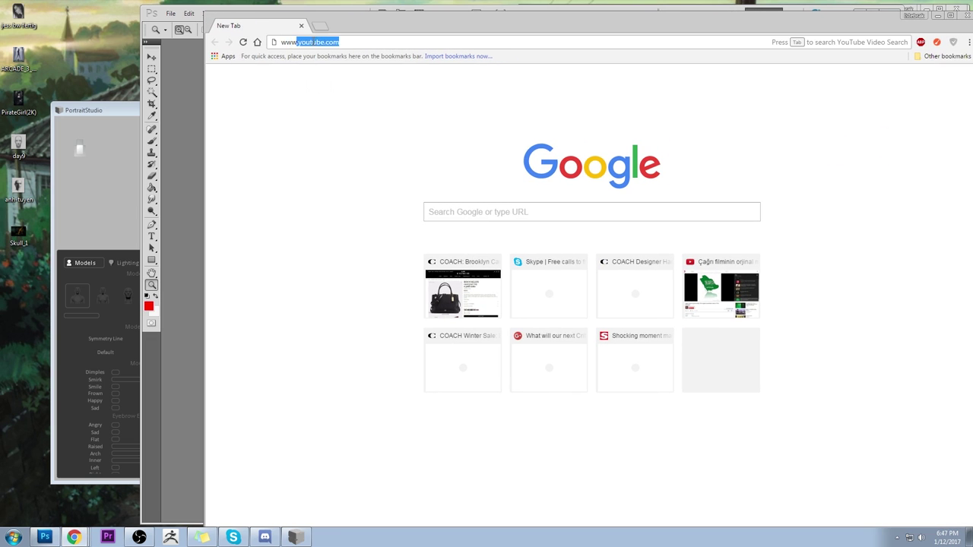
type(".i")
key("Return")
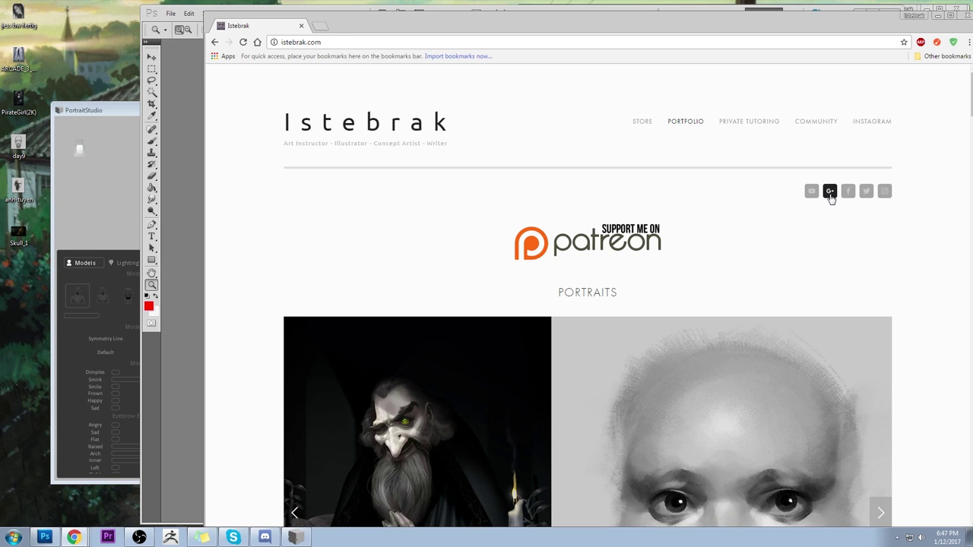
Step: Open the site's Google+ community link in a new tab and scroll through it
right_click(832, 197)
left_click(863, 202)
left_click(364, 25)
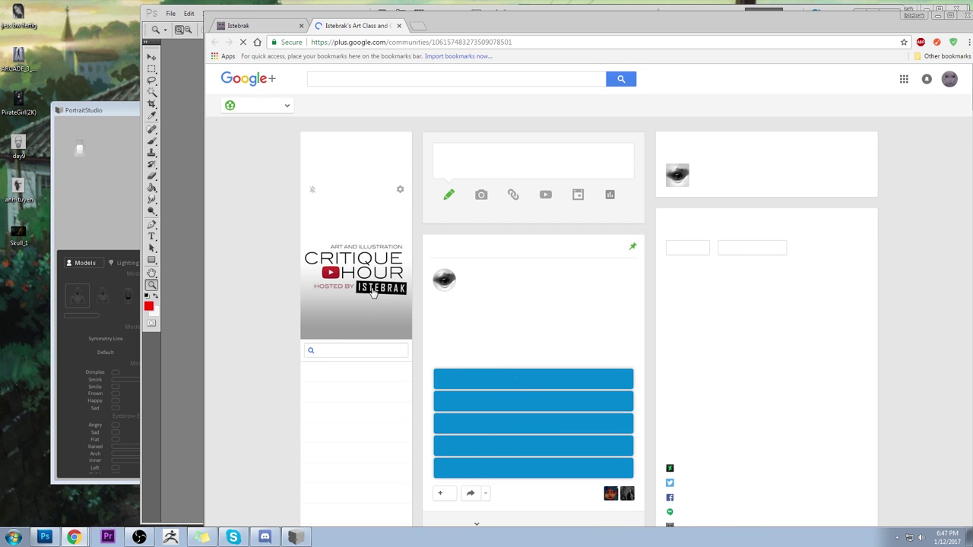
scroll(581, 356, "down", 2)
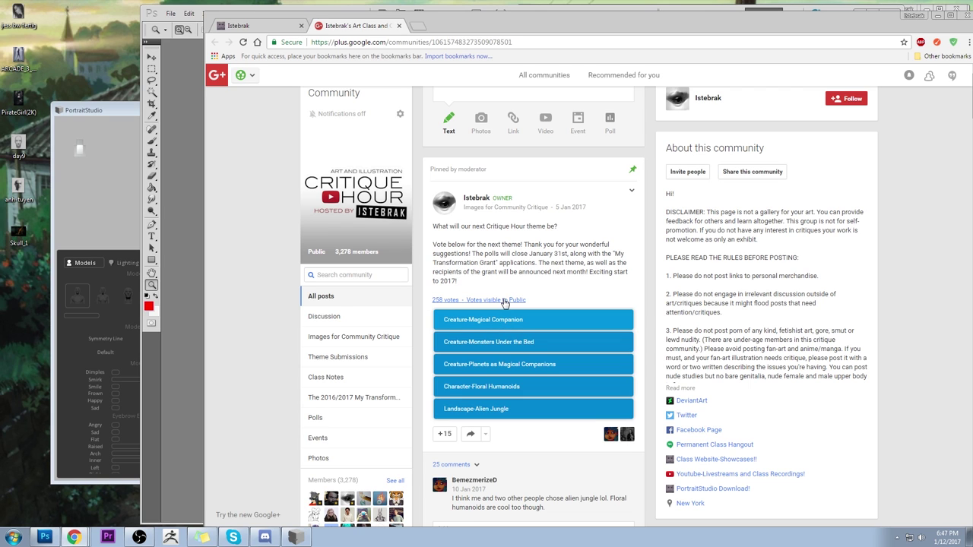
scroll(643, 271, "down", 1)
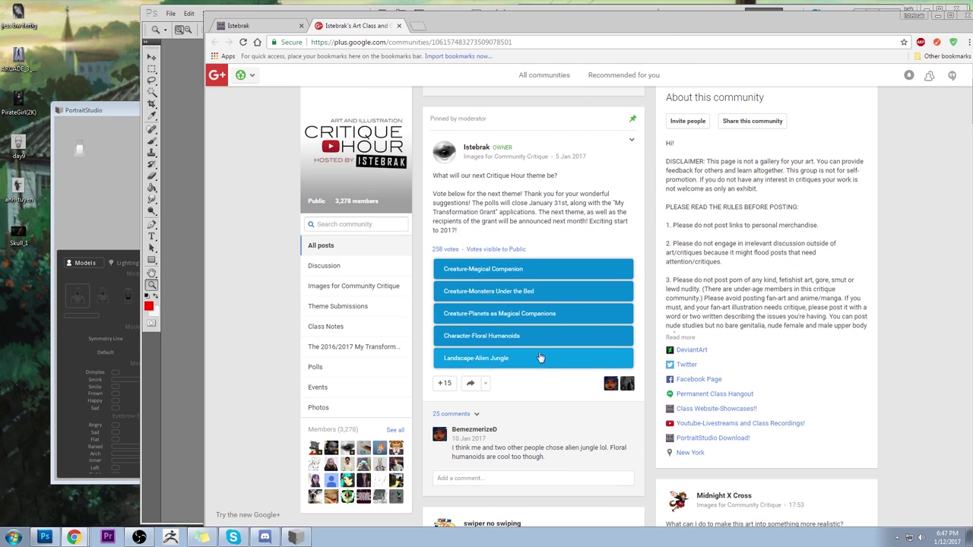
Step: Reload the community page and vote Creature-Magical Companion in the pinned theme poll
left_click(243, 41)
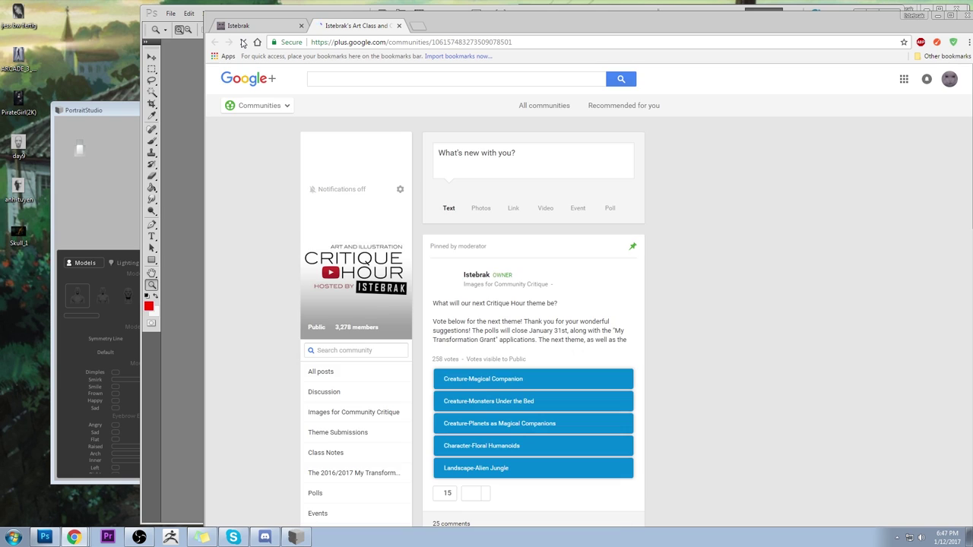
scroll(577, 327, "down", 3)
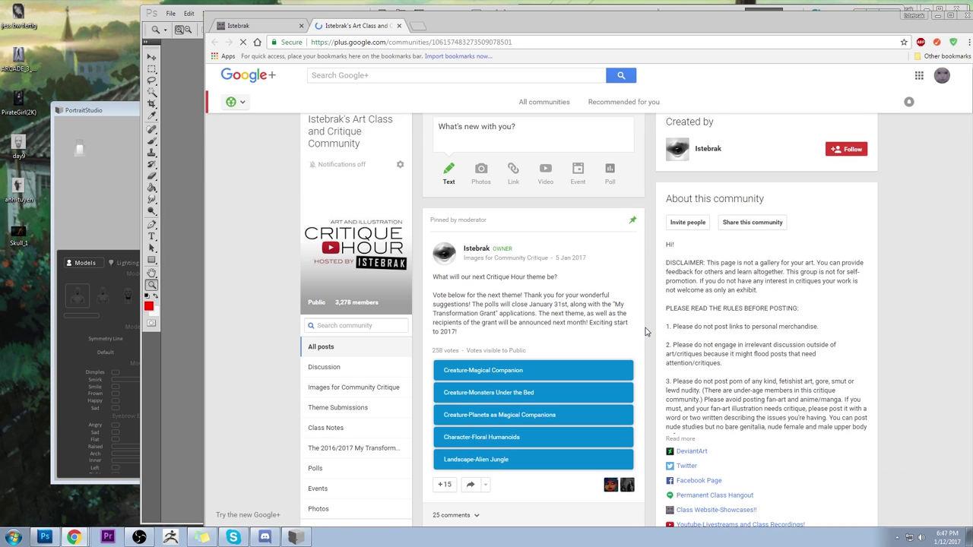
left_click(561, 319)
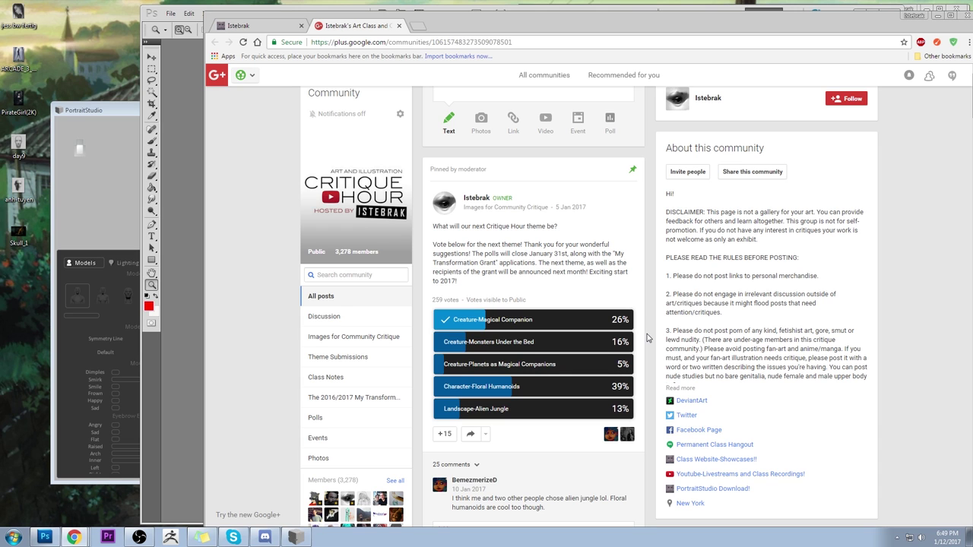
left_click(389, 403)
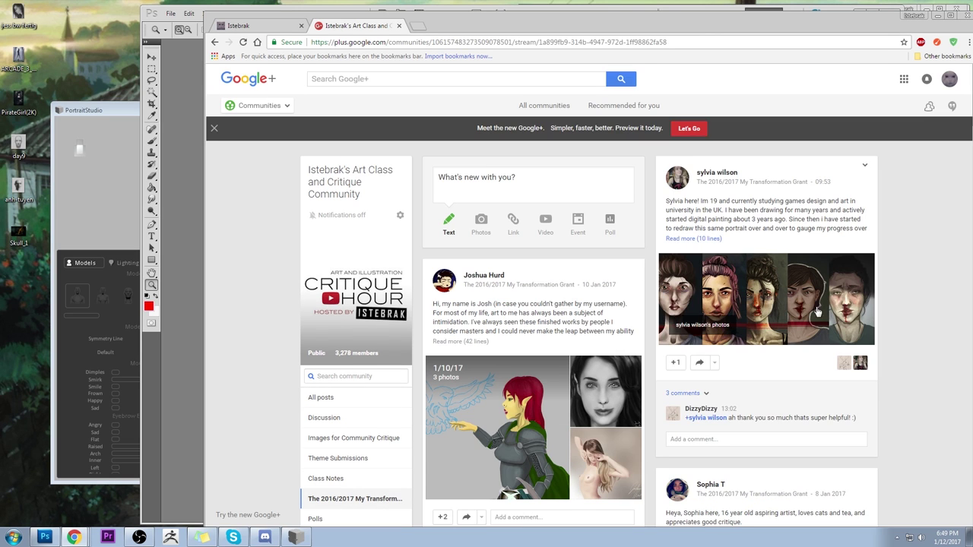
left_click(947, 537)
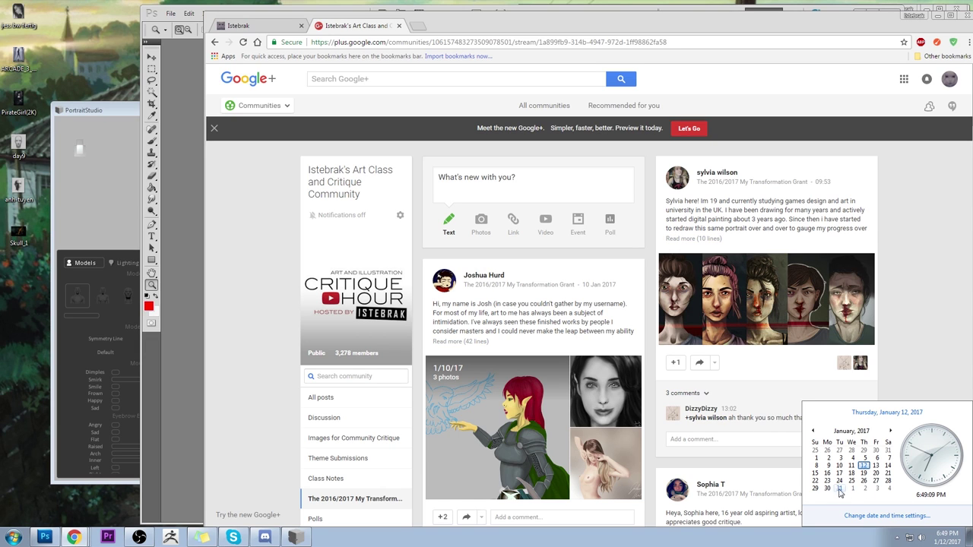
left_click(926, 221)
scroll(925, 222, "down", 15)
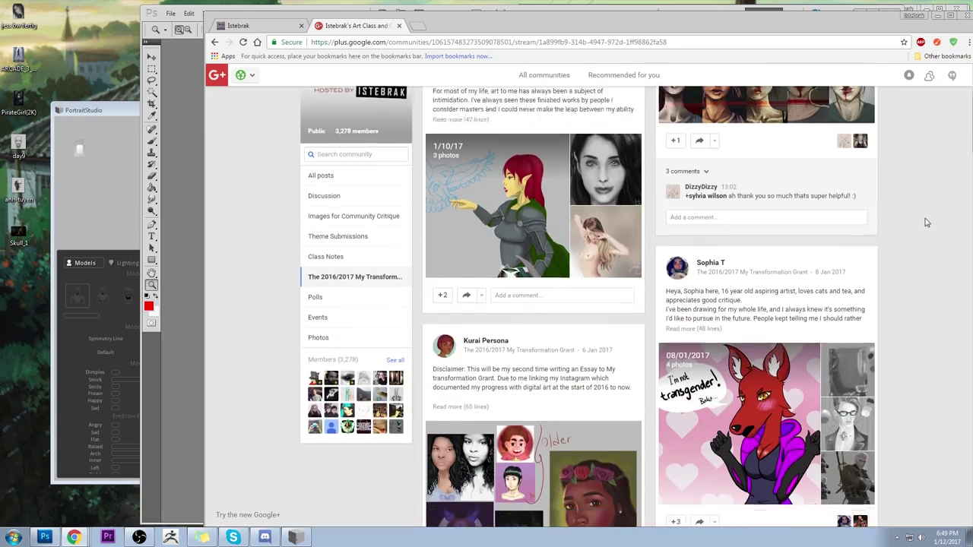
scroll(926, 275, "down", 10)
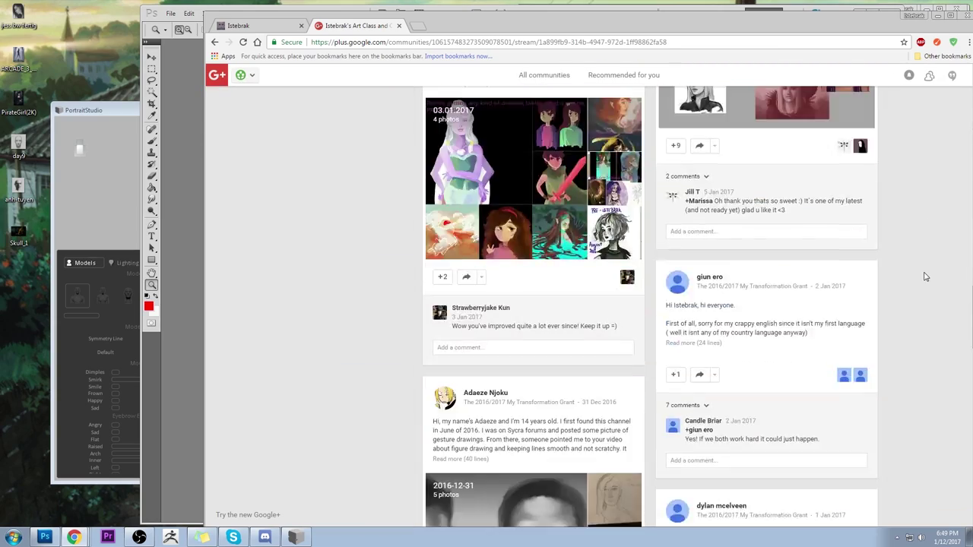
scroll(927, 281, "up", 12)
scroll(925, 282, "up", 10)
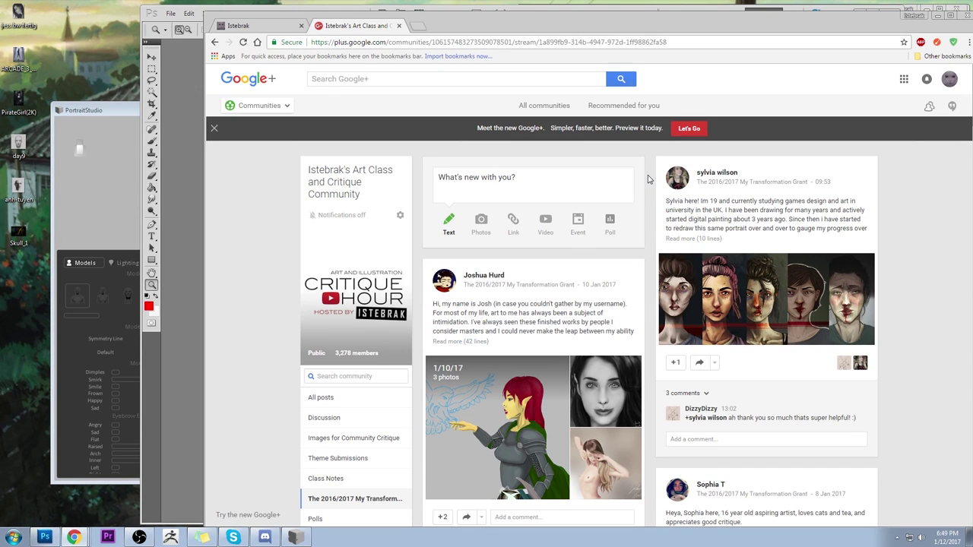
scroll(638, 189, "down", 1)
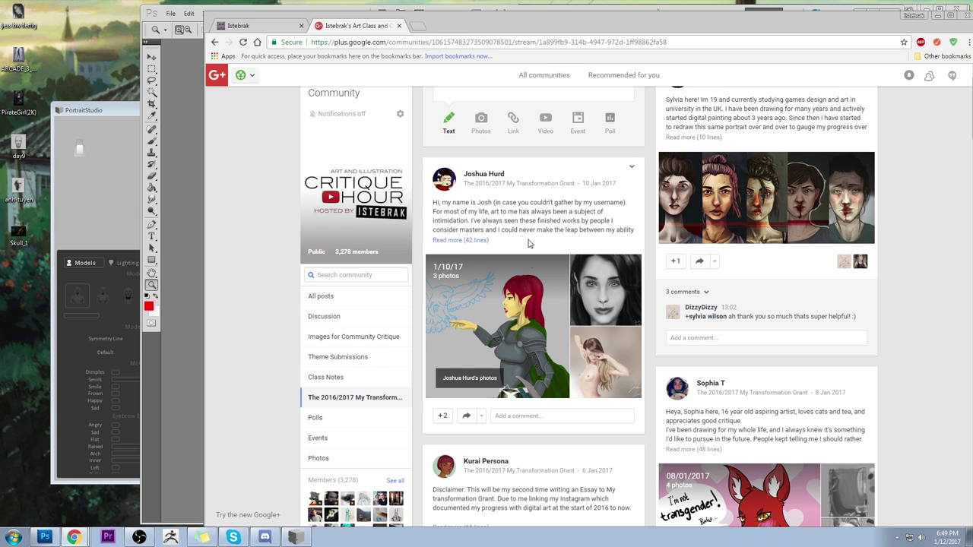
scroll(553, 251, "up", 2)
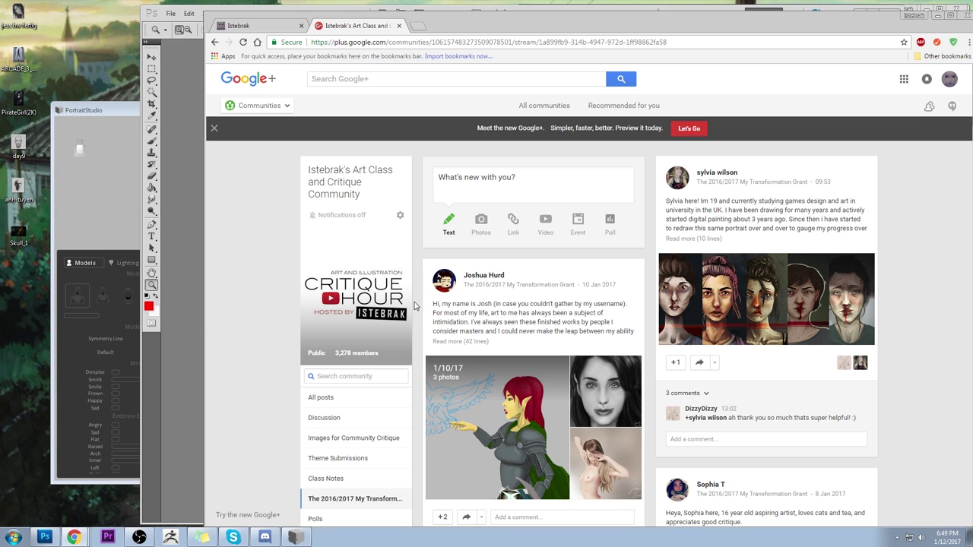
scroll(415, 306, "down", 2)
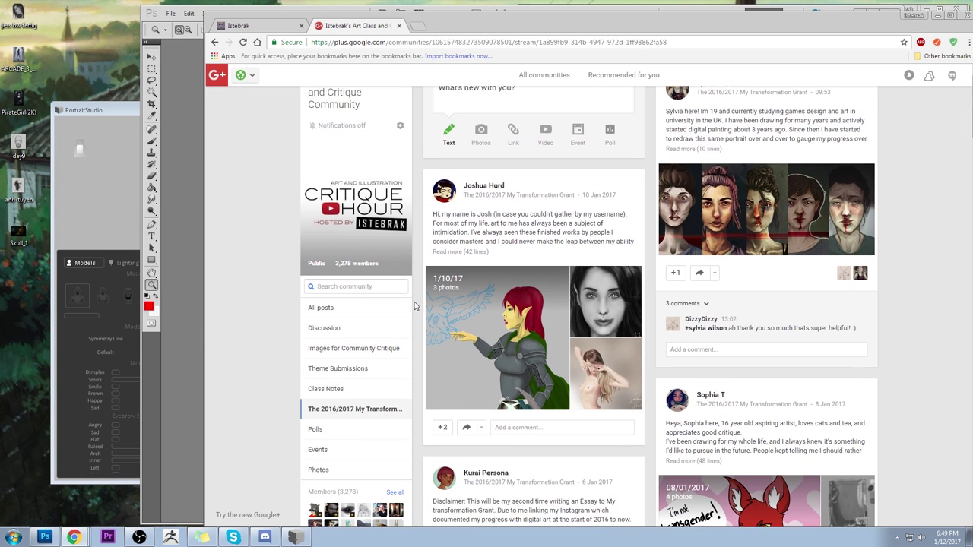
left_click(362, 303)
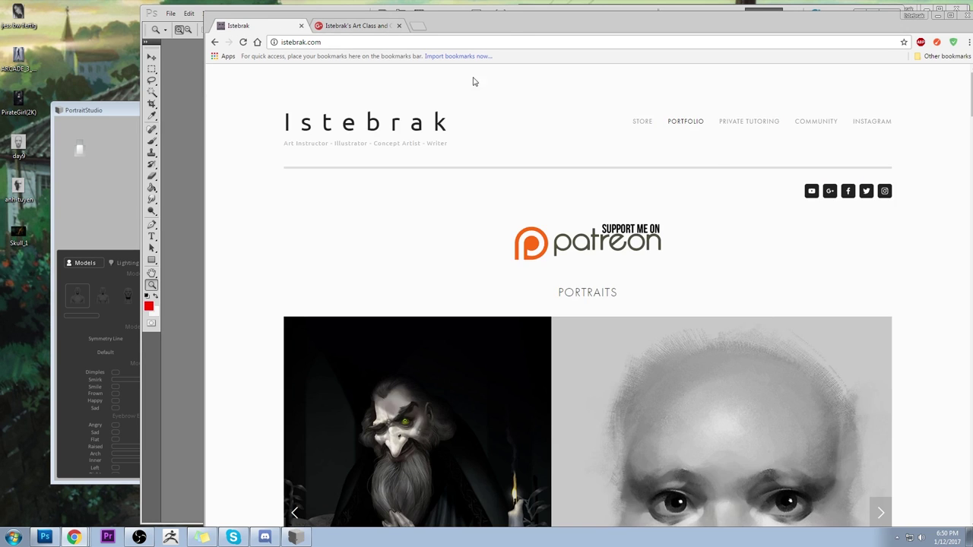
Step: Return to the Istebrak tab and open its YouTube channel link in a new tab
left_click(275, 27)
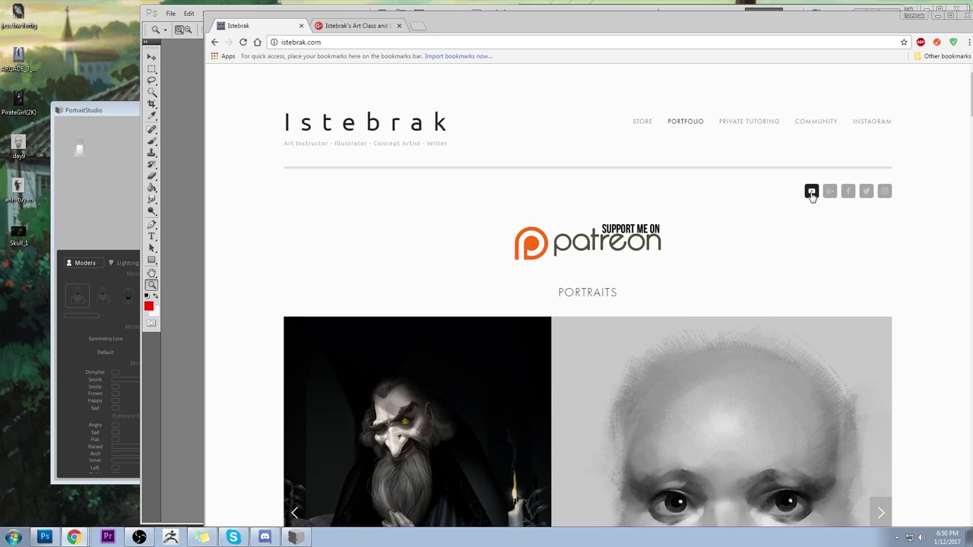
right_click(811, 192)
left_click(819, 202)
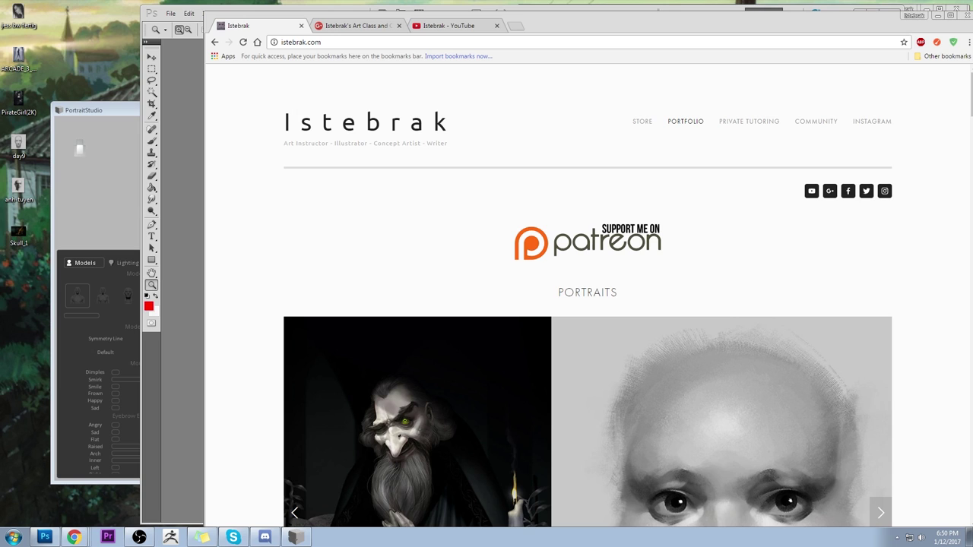
left_click(950, 537)
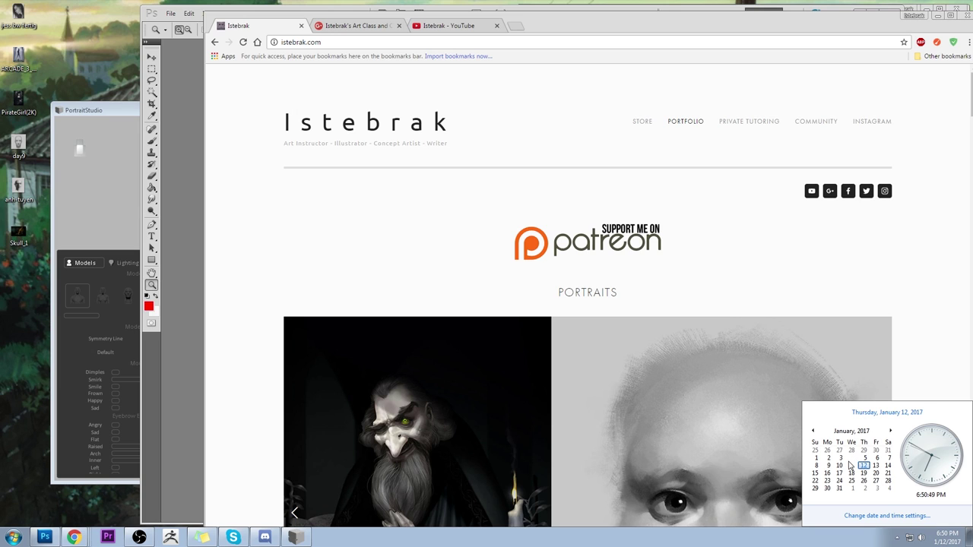